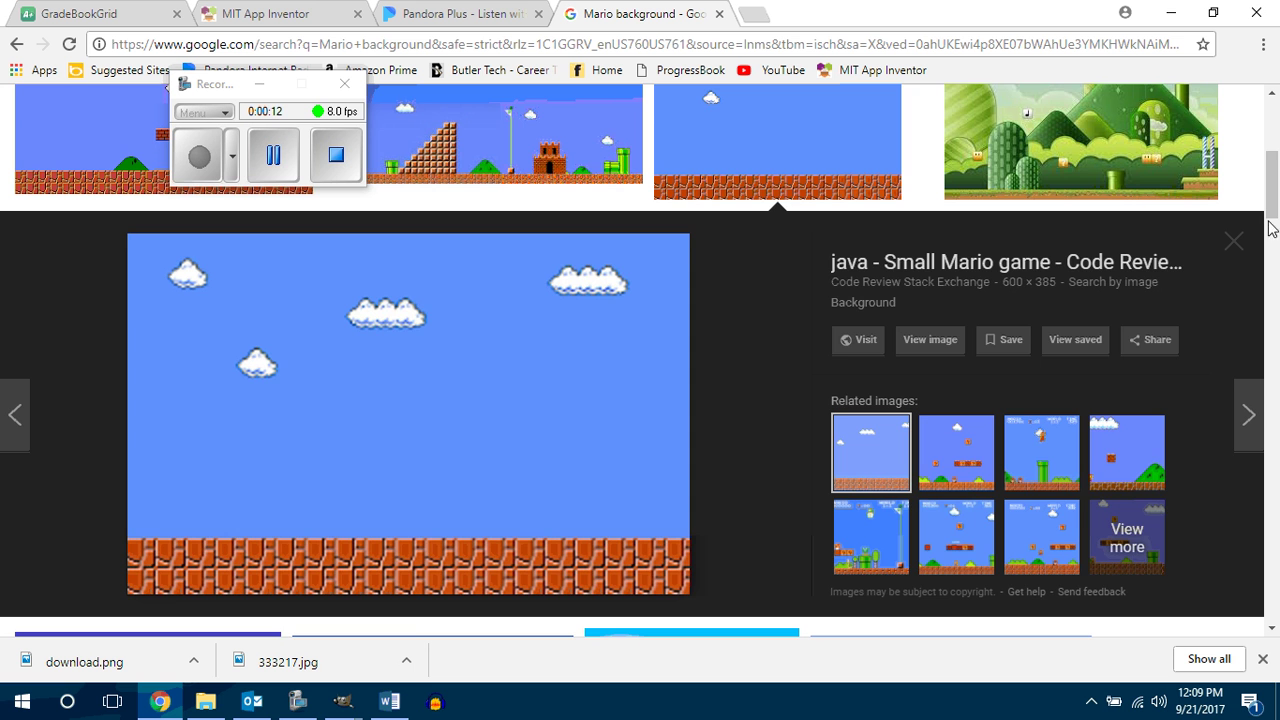
Preview the brick-and-pipe Super Mario background and the green hills Mario wallpaper among the image results
drag(1271, 228, 1276, 152)
scroll(1276, 152, down, 1)
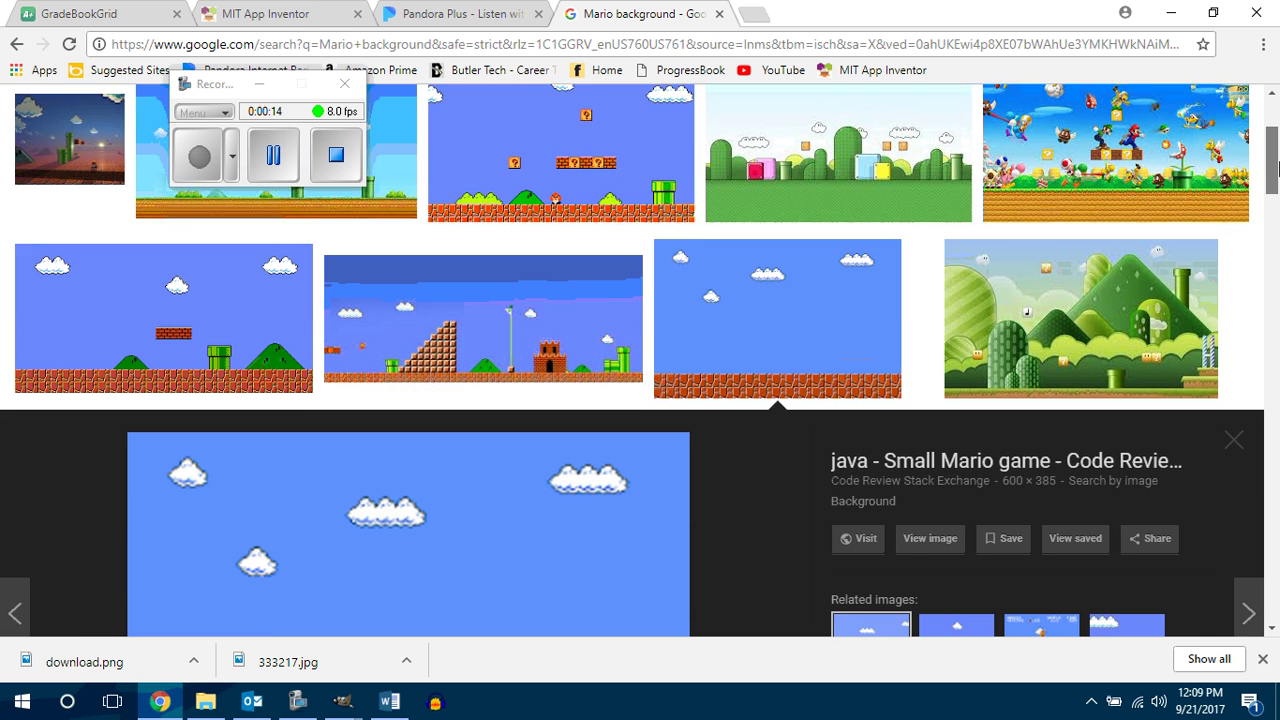
click(190, 360)
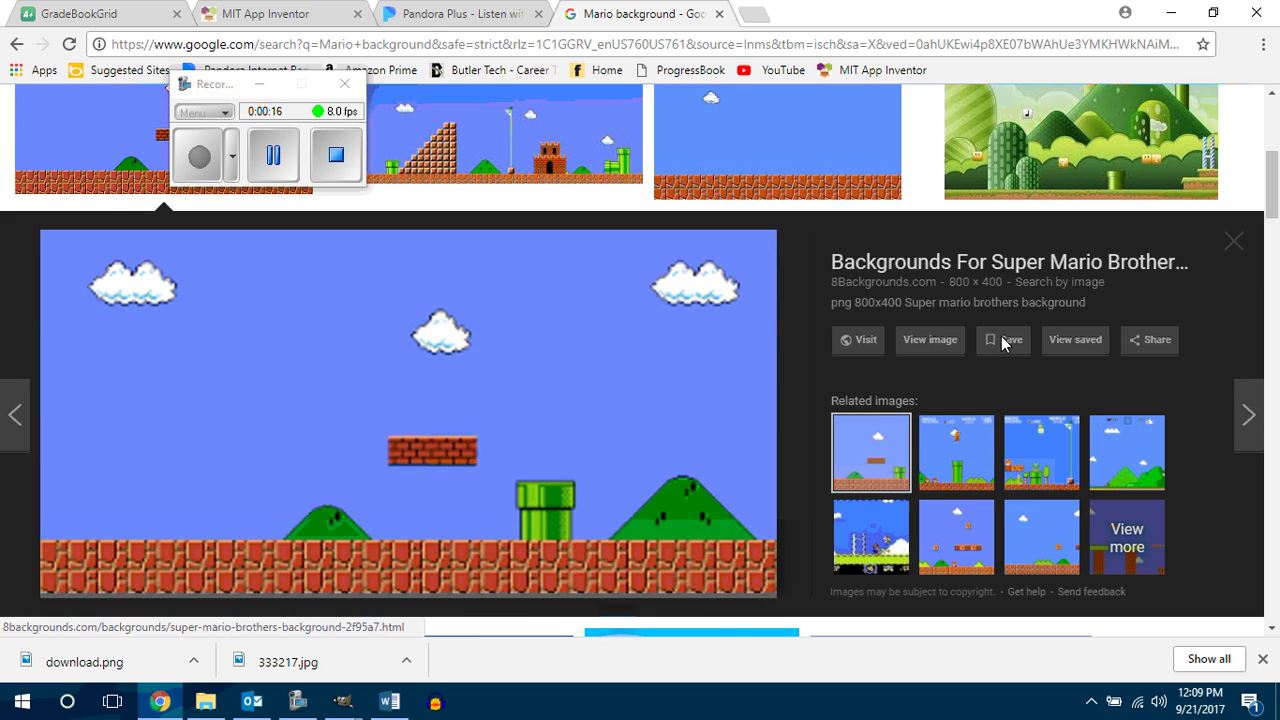
click(541, 160)
click(1148, 172)
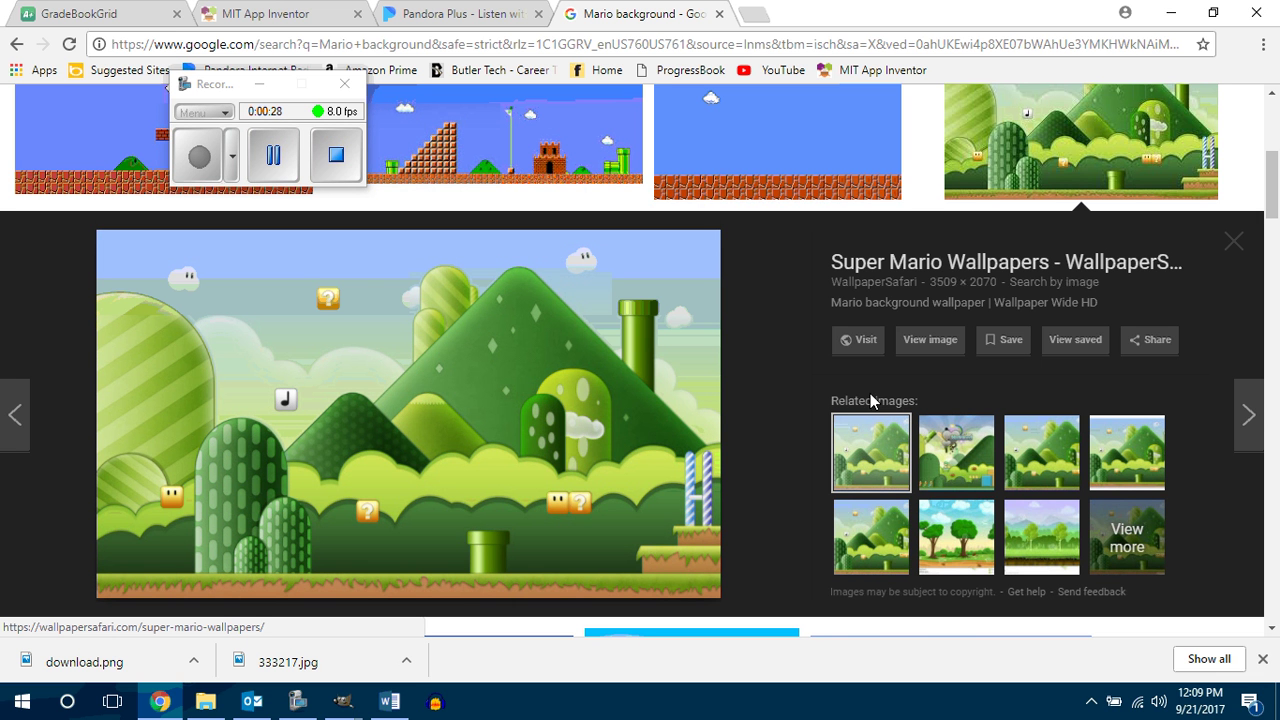
scroll(1258, 215, up, 4)
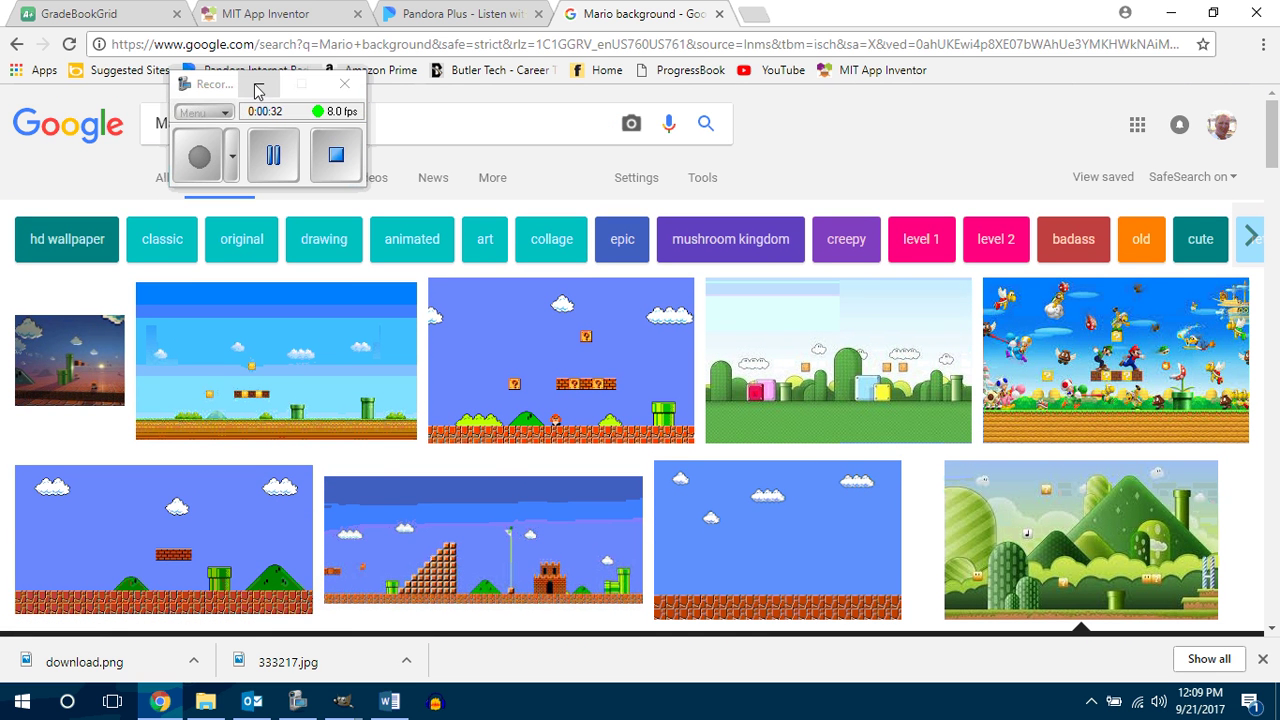
Change the image search to "Flappy bird background" and run it
click(259, 90)
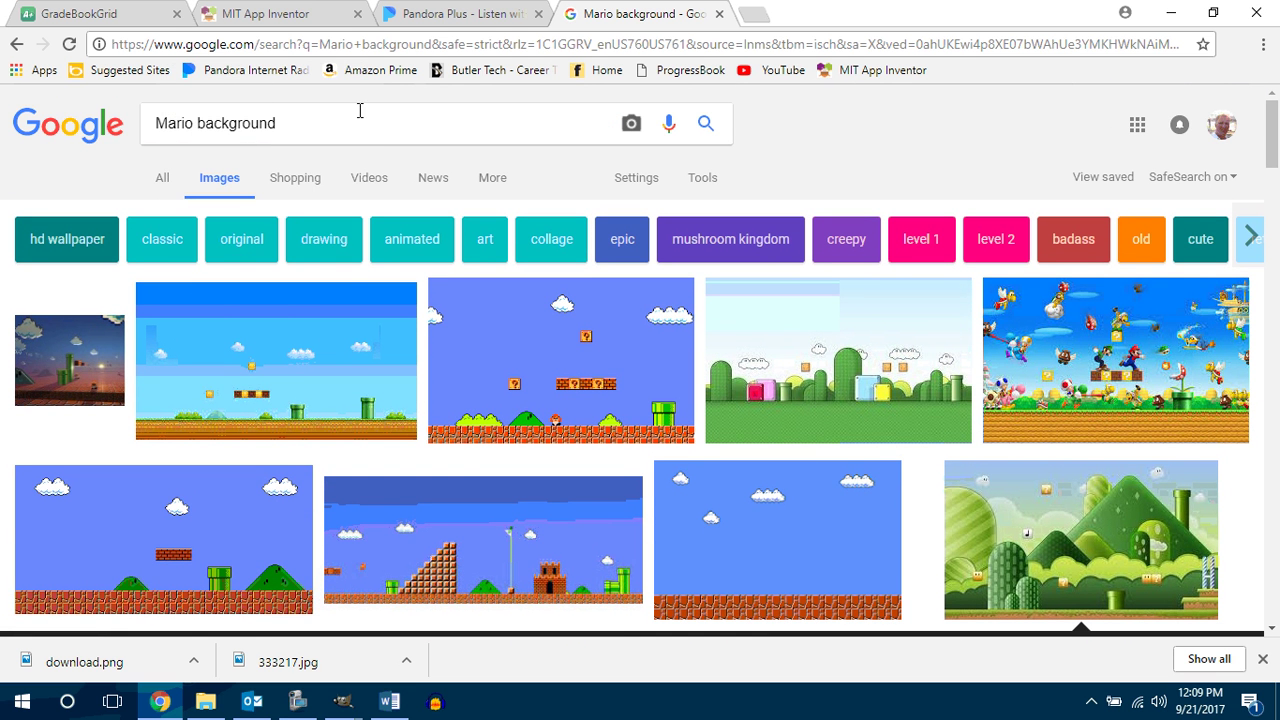
drag(325, 123, 154, 125)
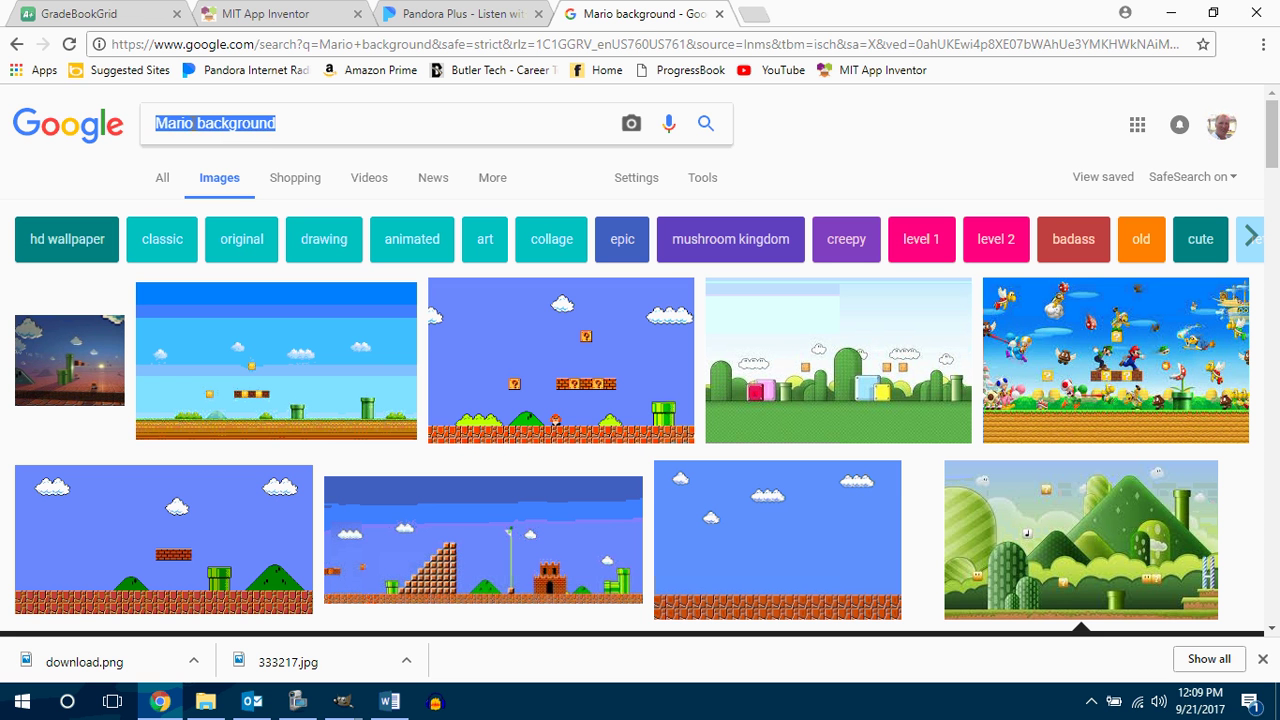
click(192, 127)
key(BackSpace)
key(BackSpace)
key(BackSpace)
key(BackSpace)
key(BackSpace)
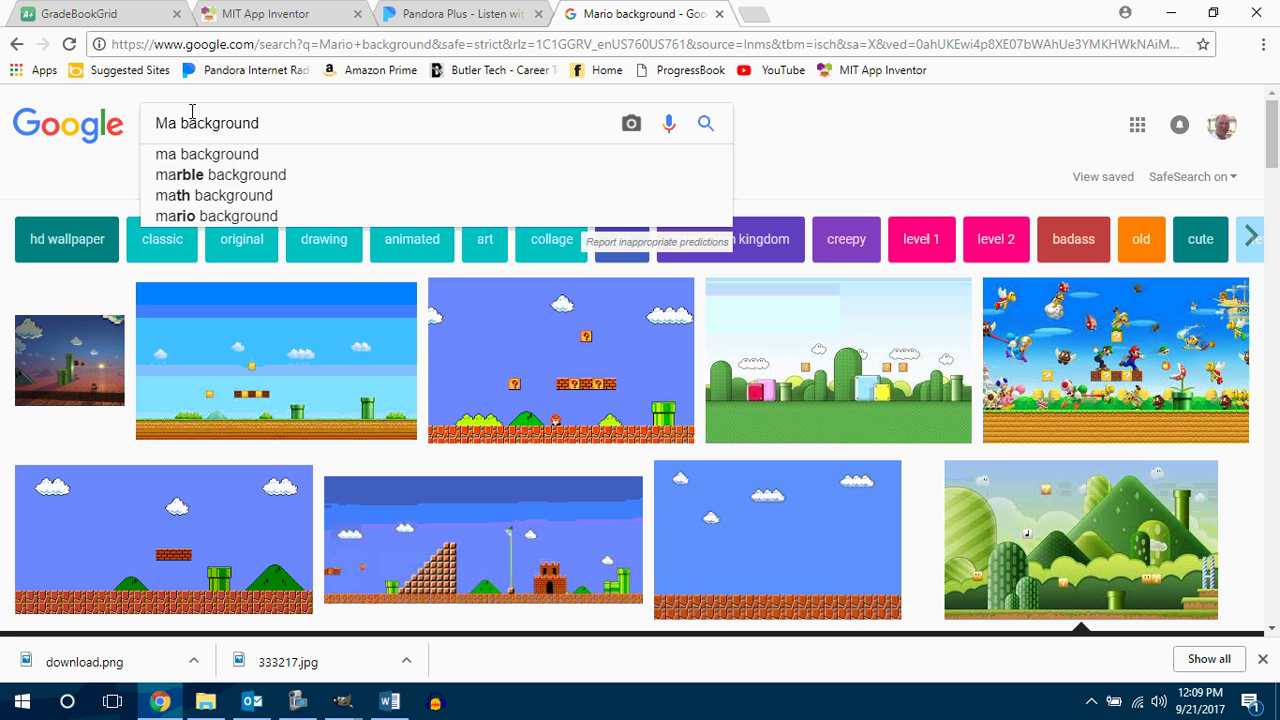
text(Flappy)
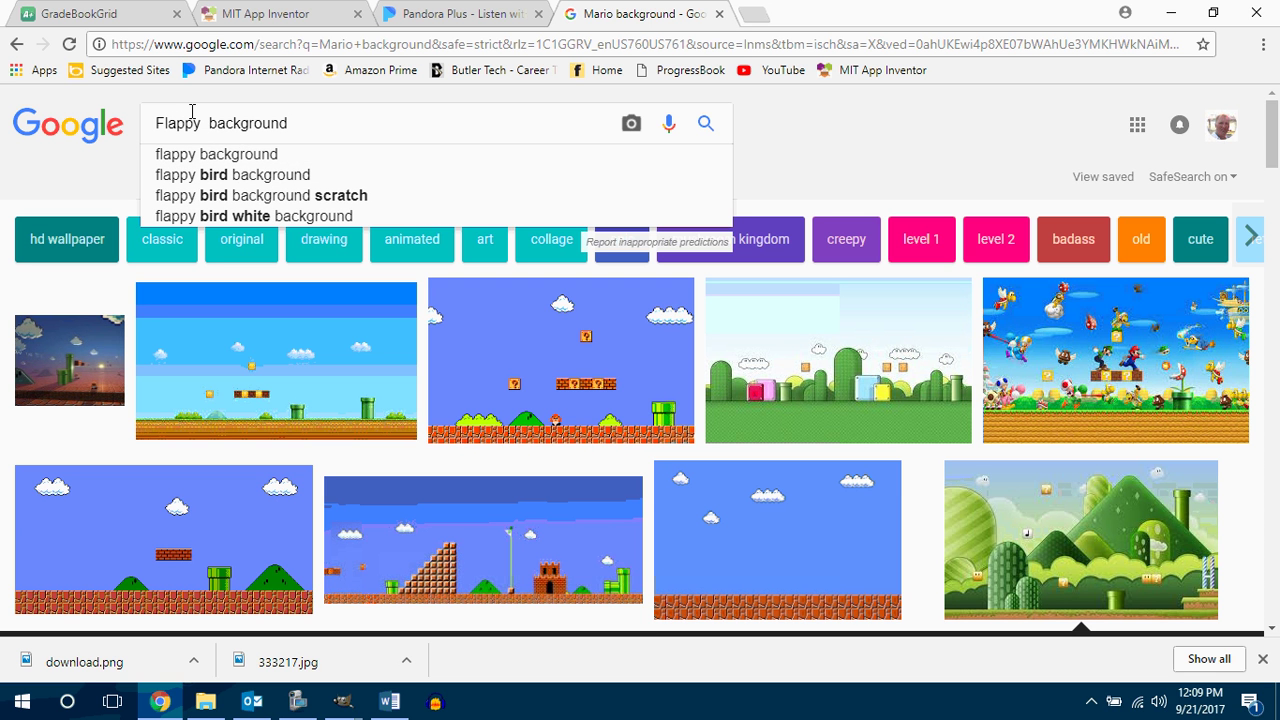
text( bird)
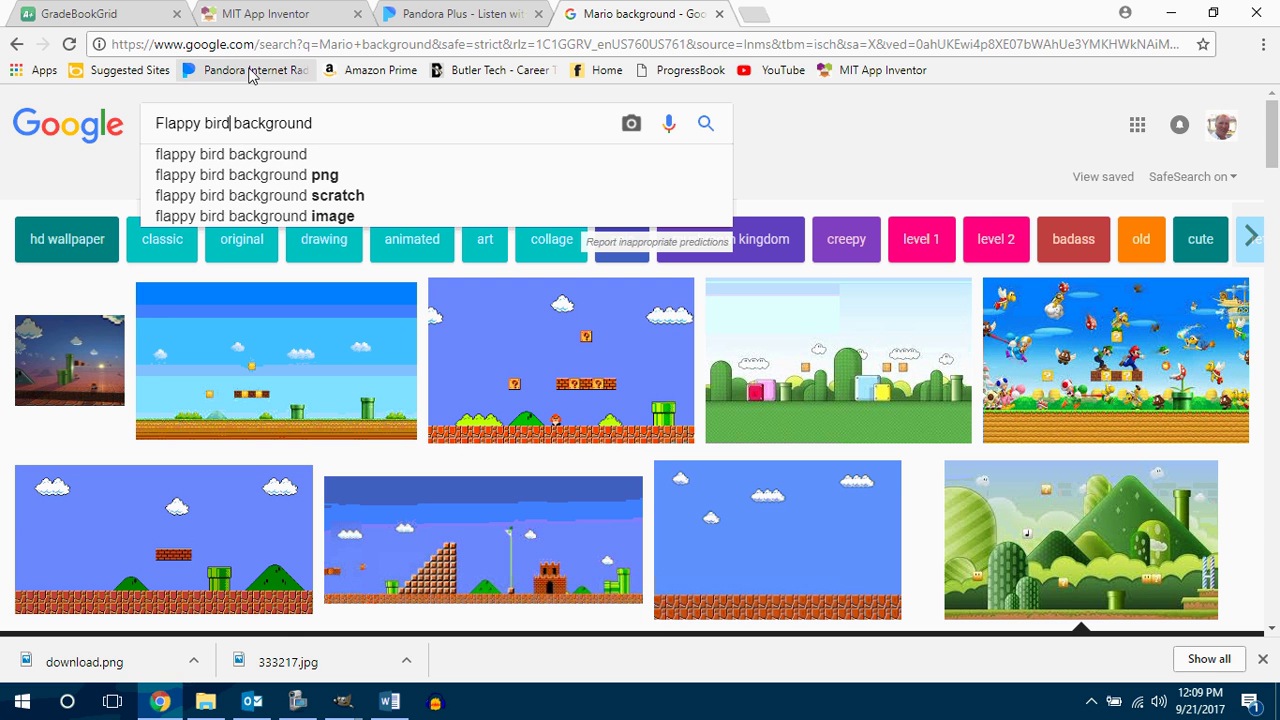
key(Return)
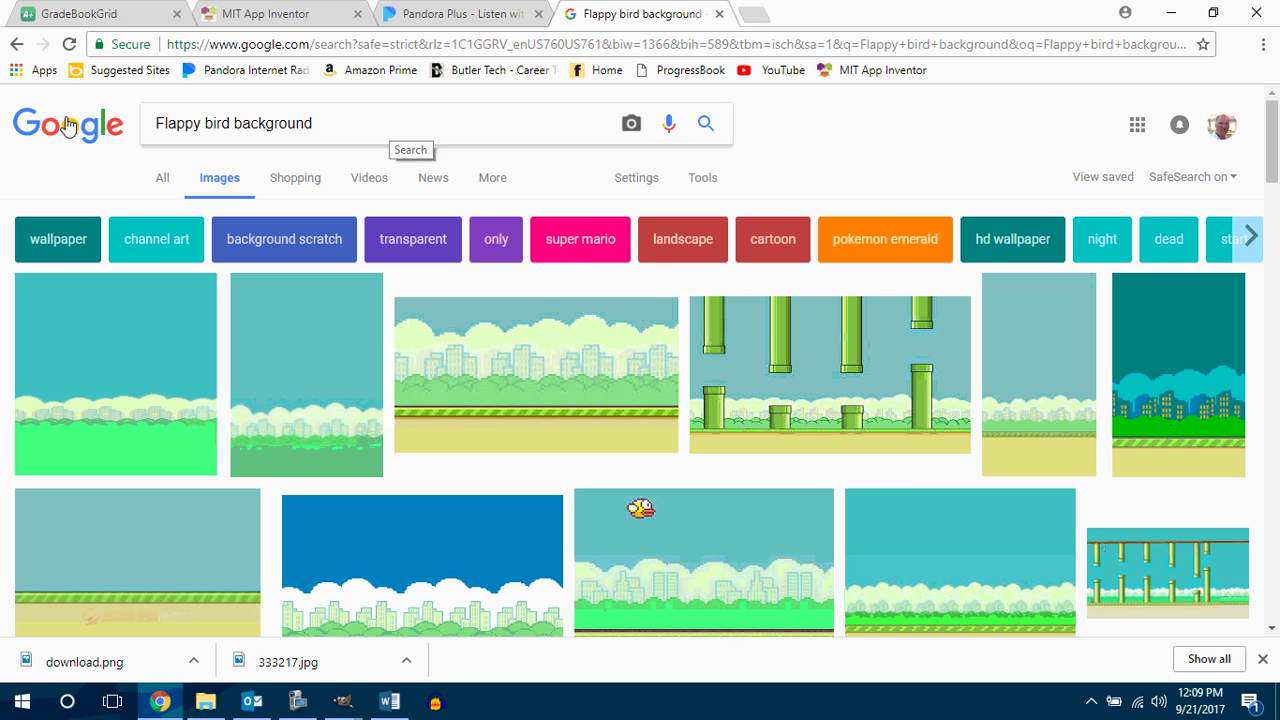
Compare the Mario background results with the Flappy Bird background results by going back and forth between the two searches
click(16, 46)
click(1000, 540)
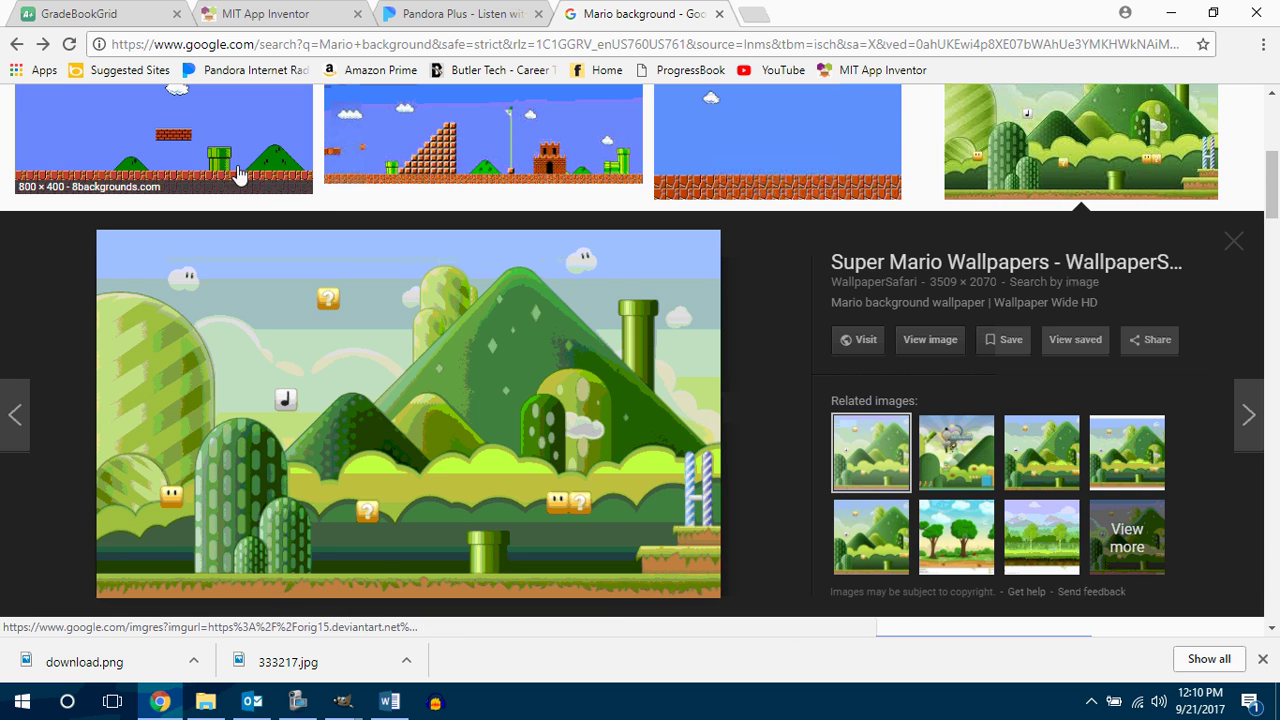
scroll(225, 165, up, 2)
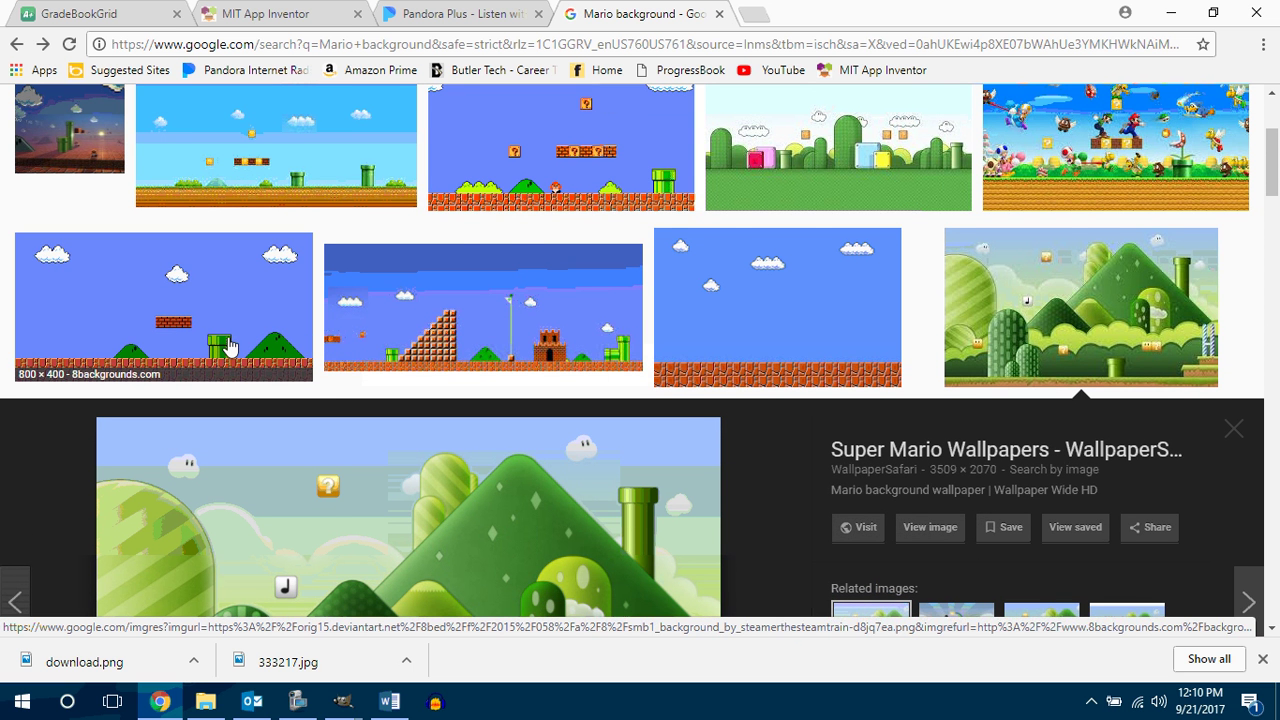
click(42, 46)
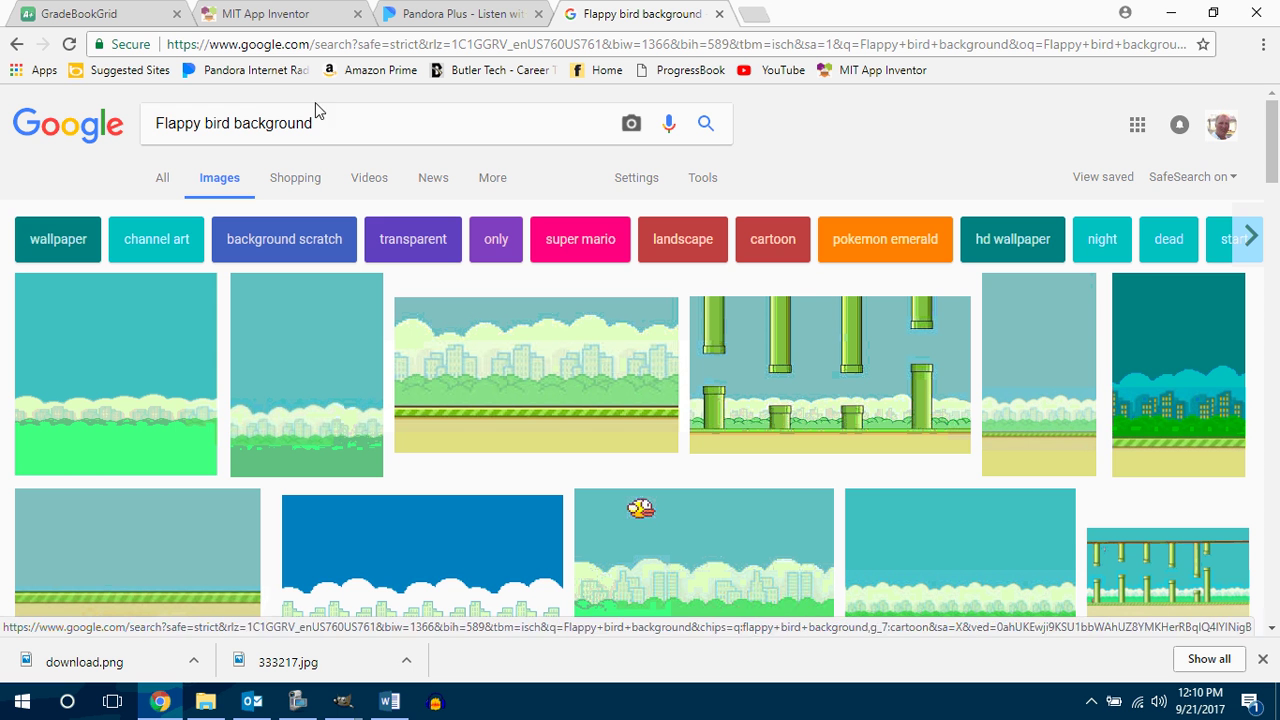
click(18, 44)
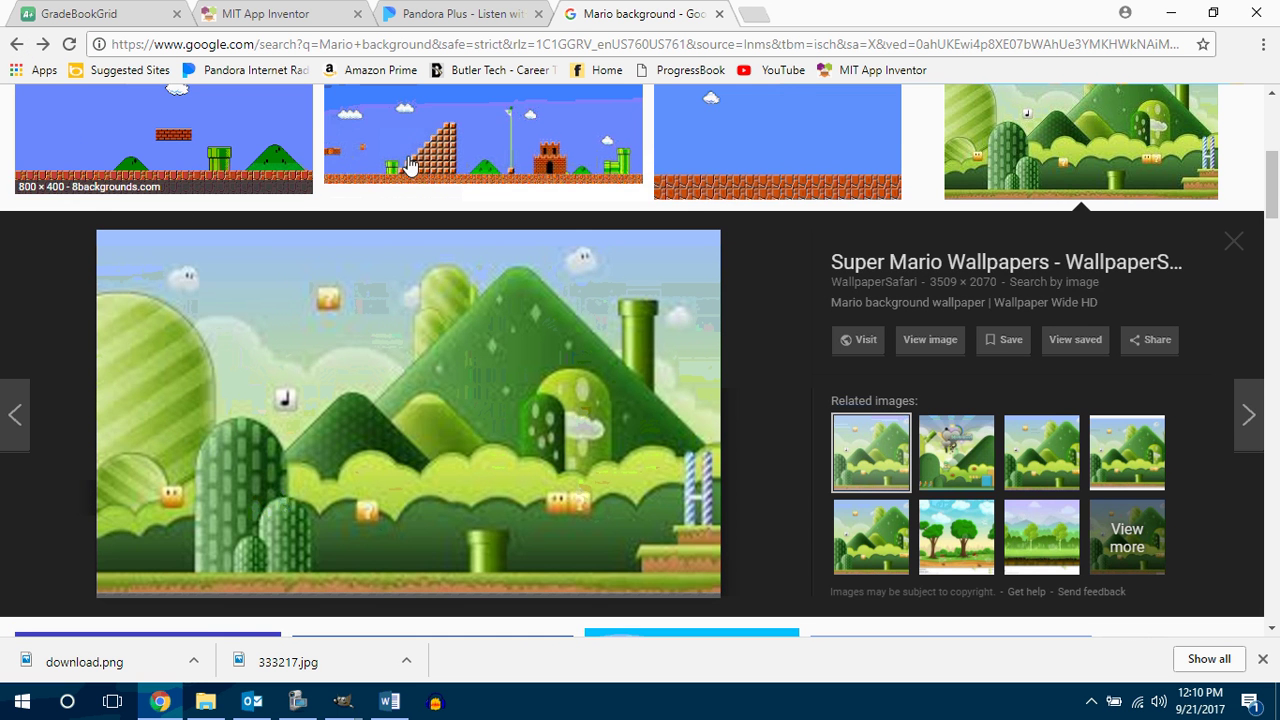
scroll(400, 200, up, 3)
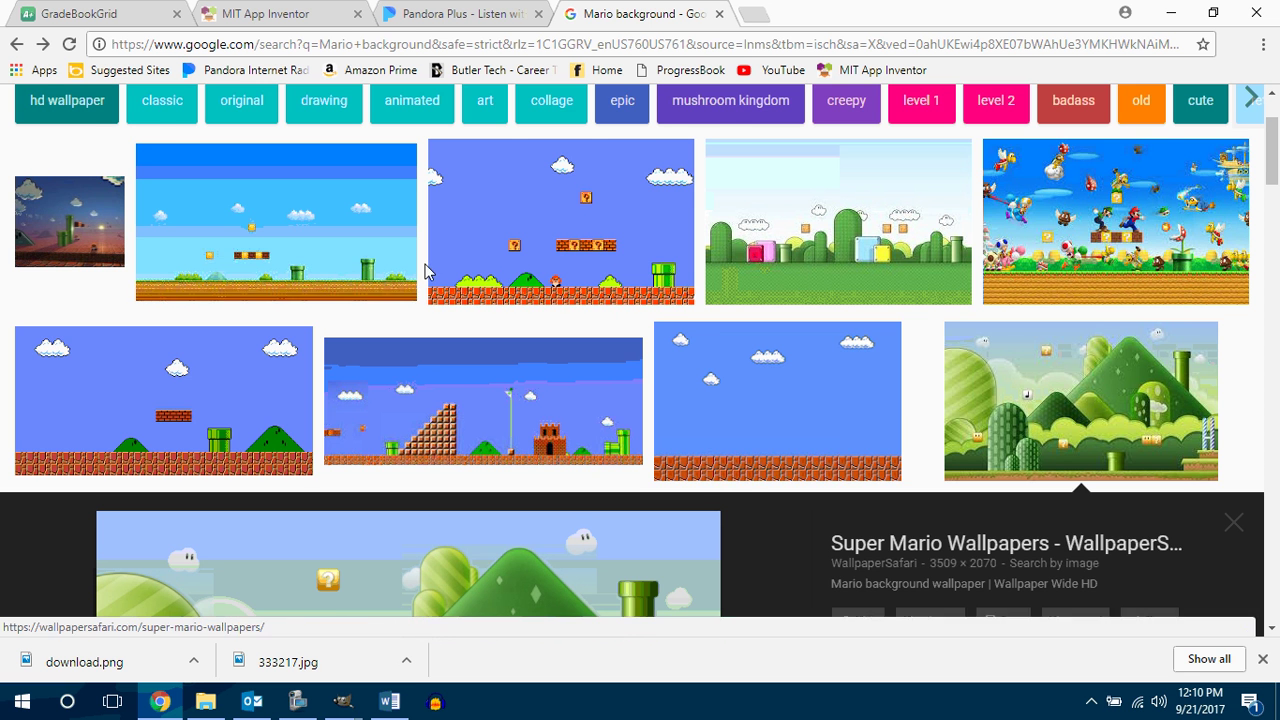
scroll(360, 255, up, 2)
click(43, 44)
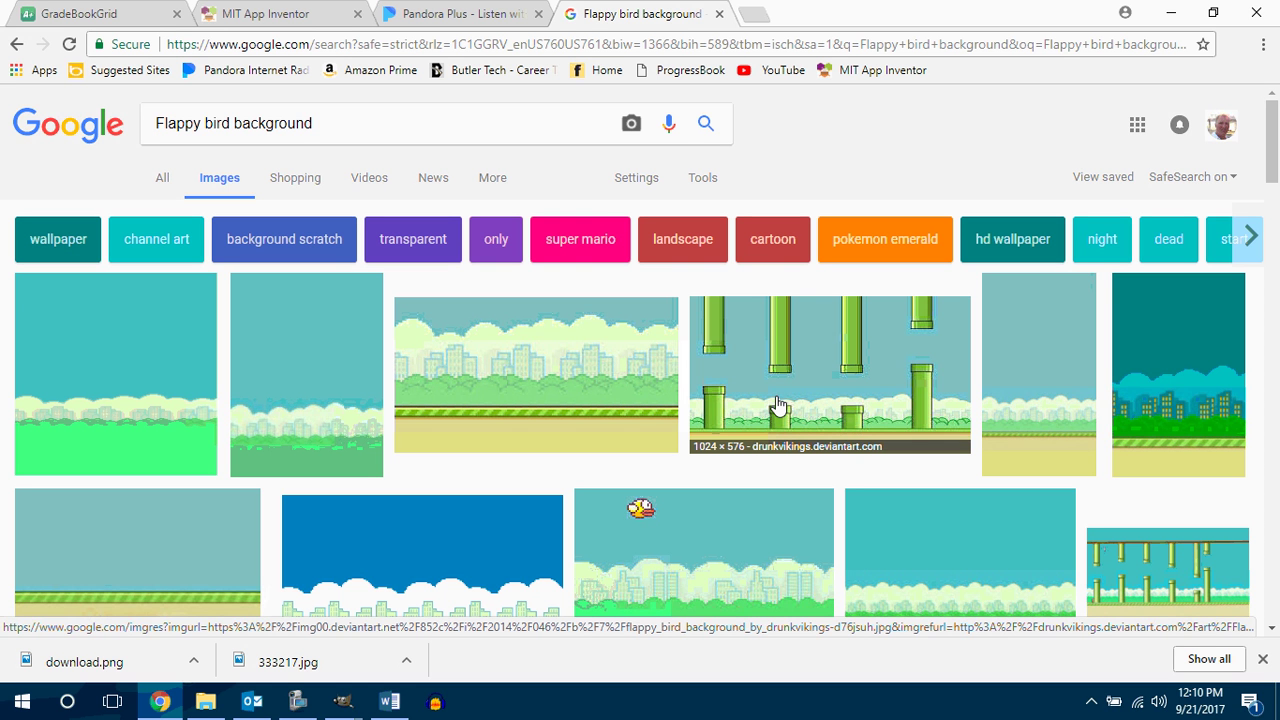
Preview the 480 × 263 Flappy Bird skyline background and its related images, including the one with a single green pipe
click(524, 371)
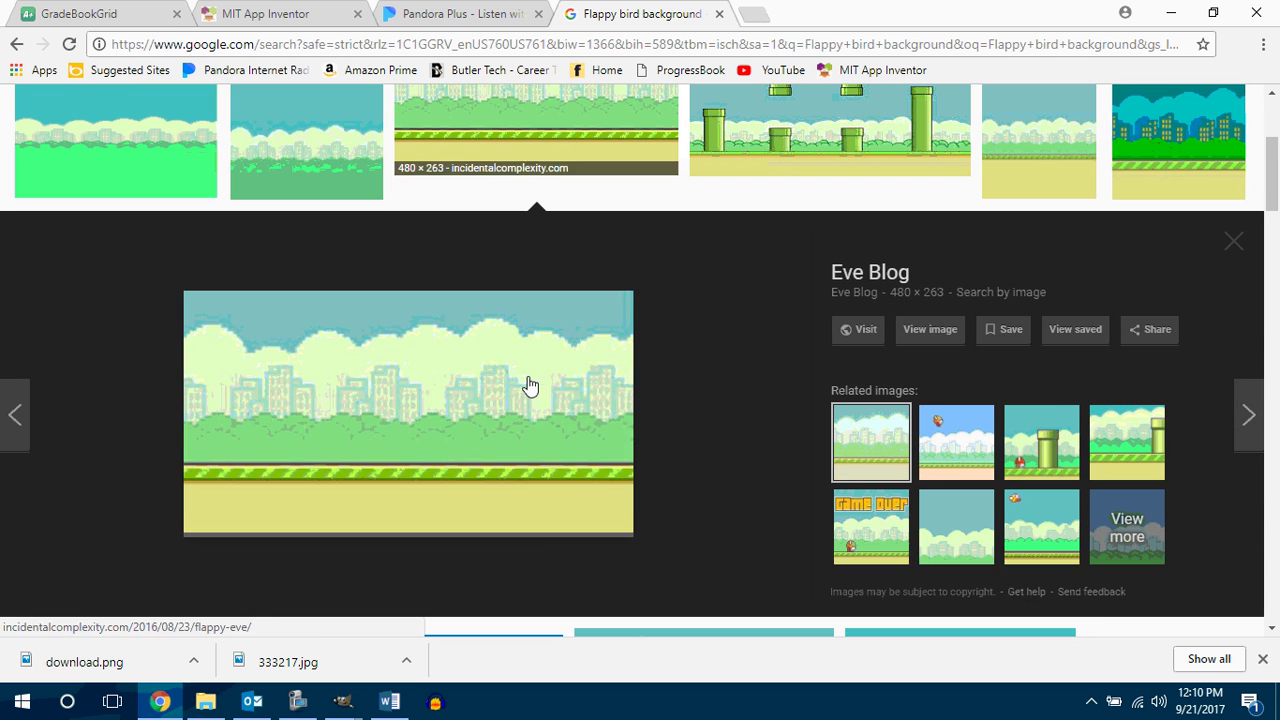
click(968, 520)
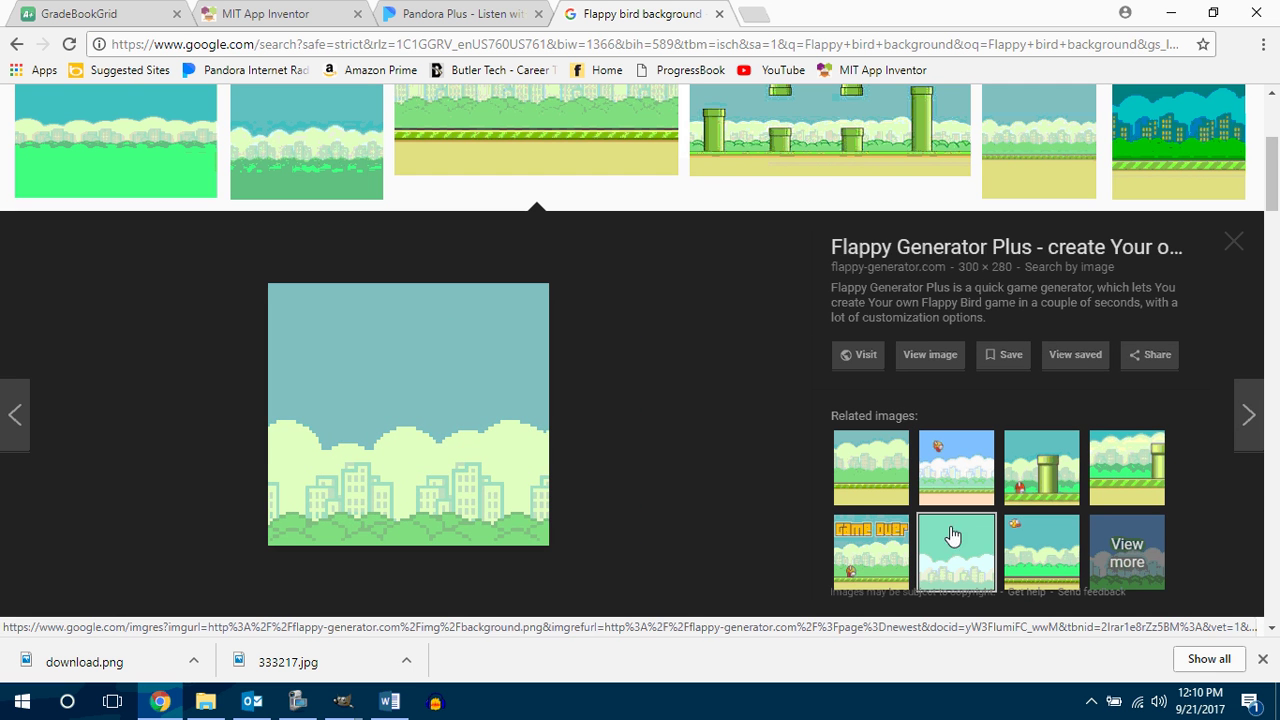
click(868, 480)
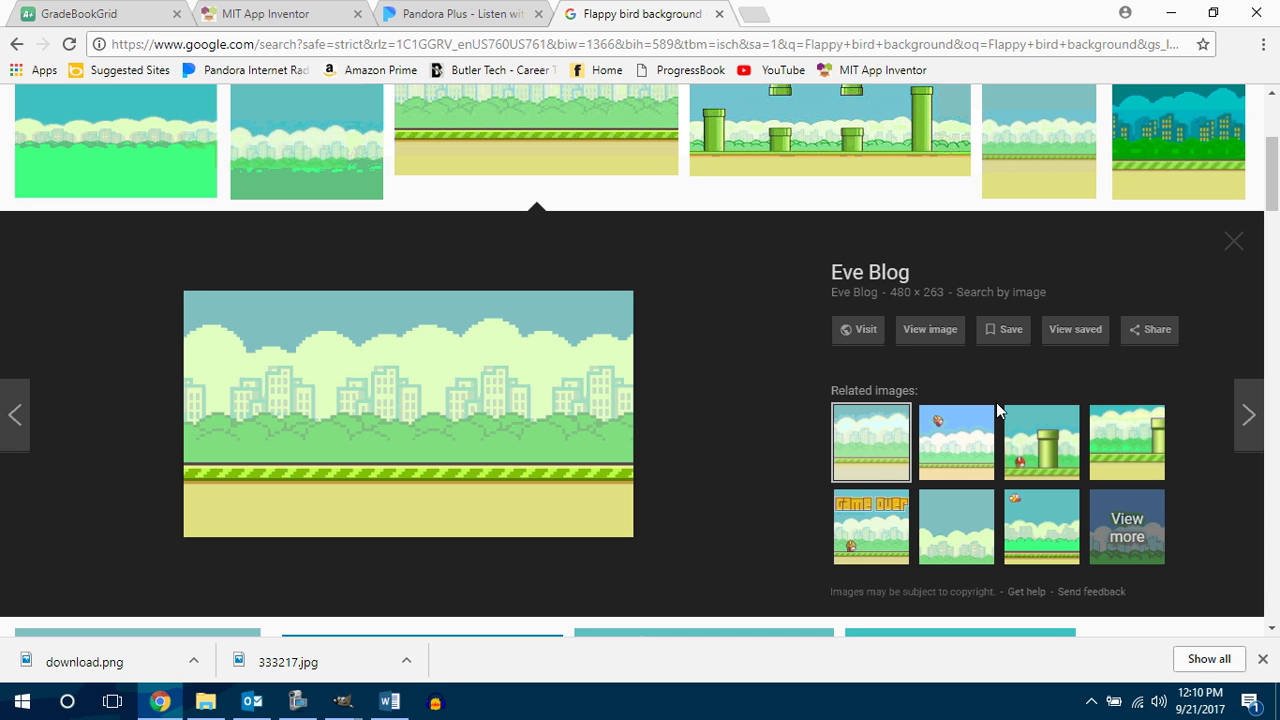
click(1042, 443)
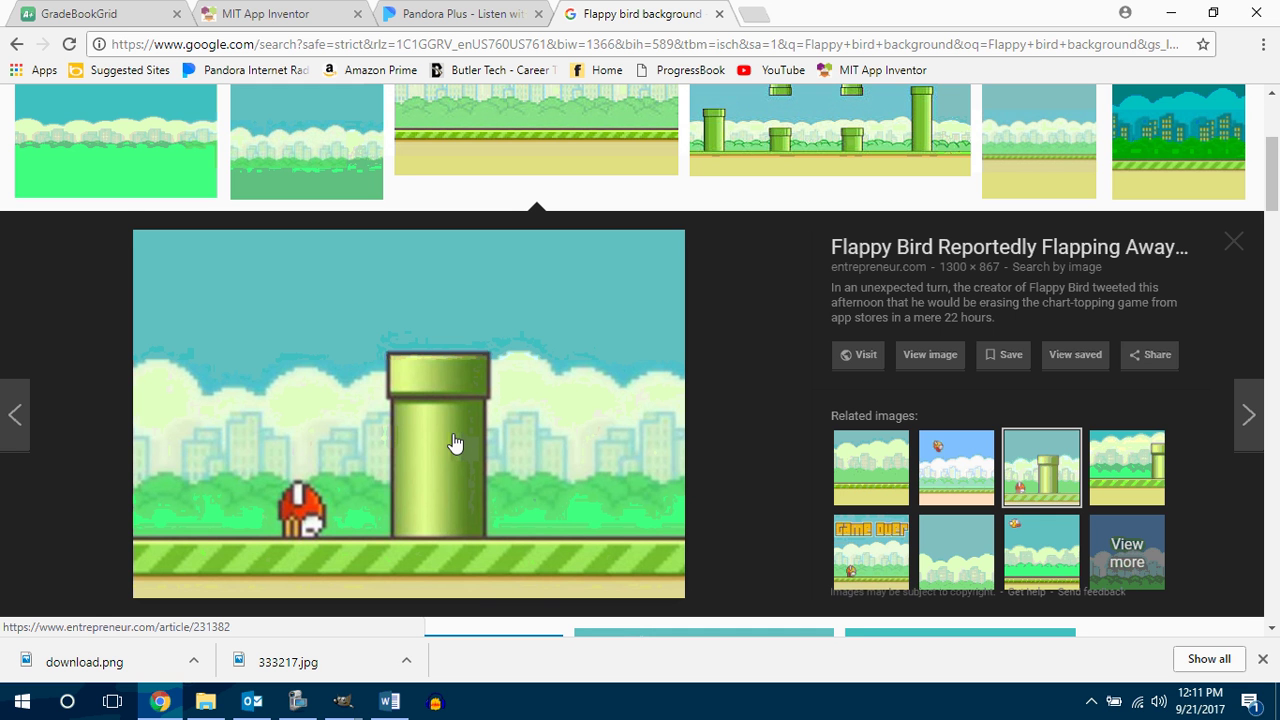
scroll(497, 406, up, 3)
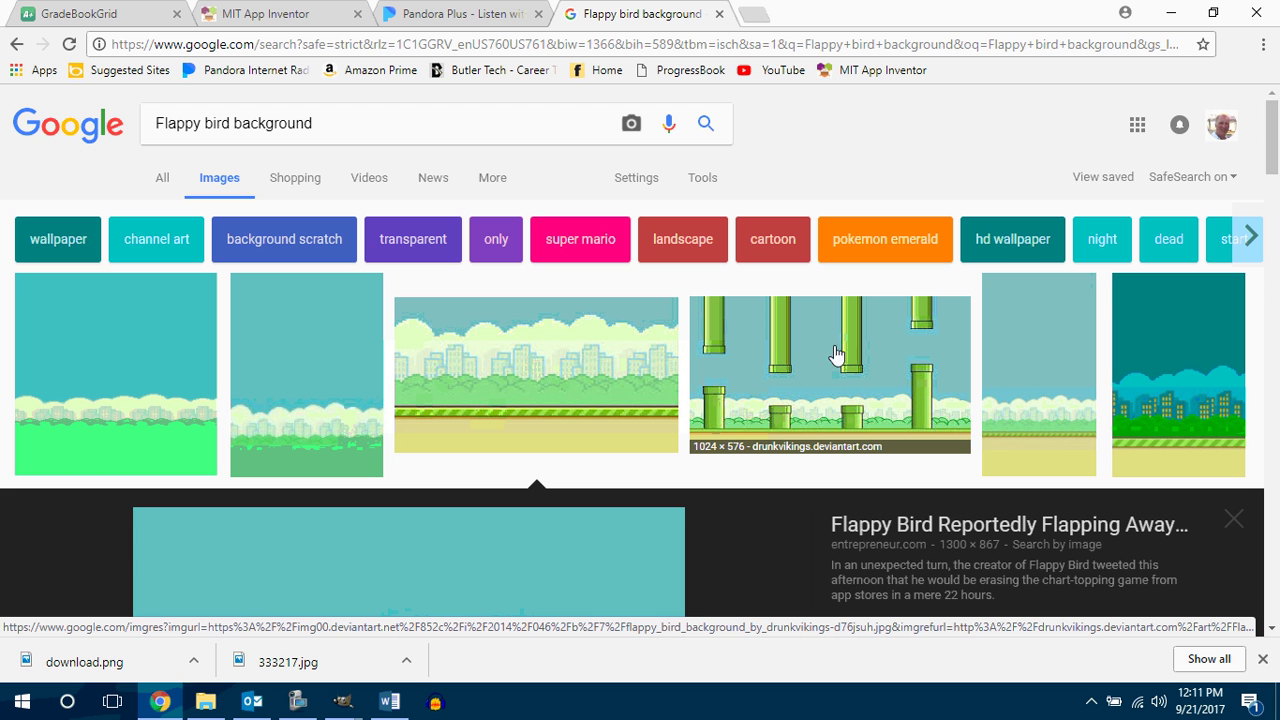
Preview the 1024 × 576 Flappy Bird background with pipes and the tall 500 × 887 background without pipes
click(882, 367)
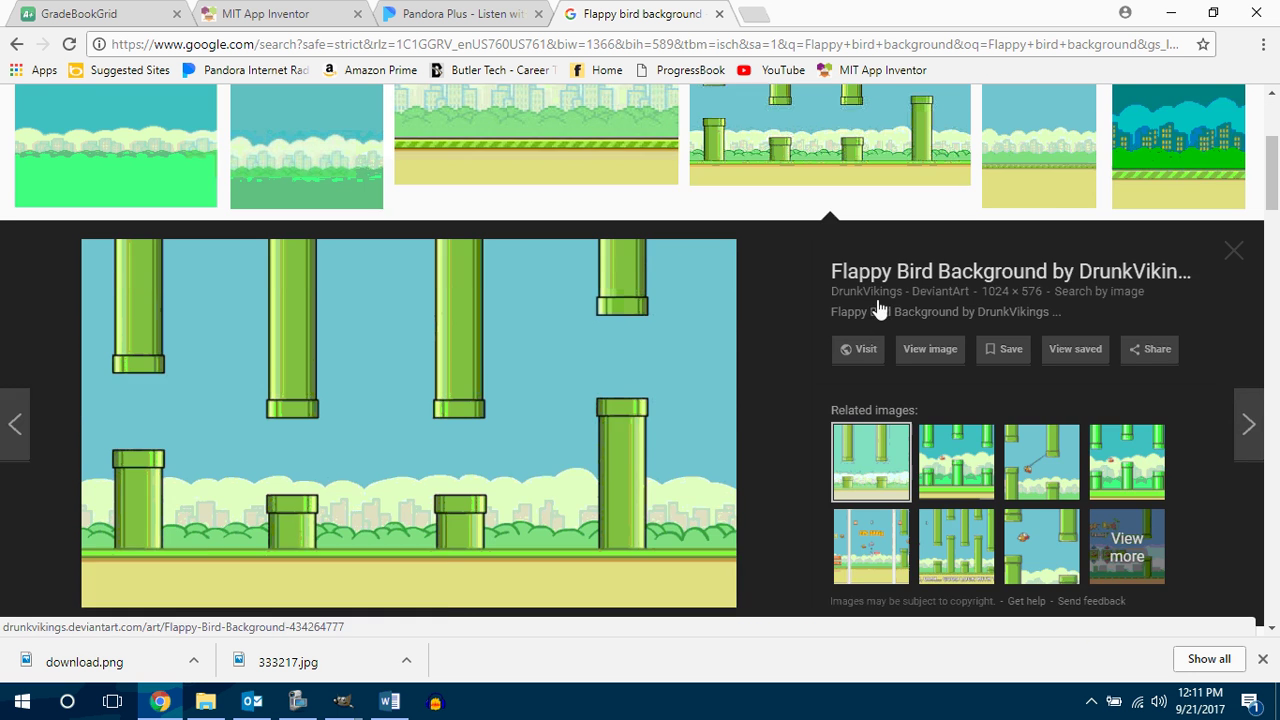
click(1050, 130)
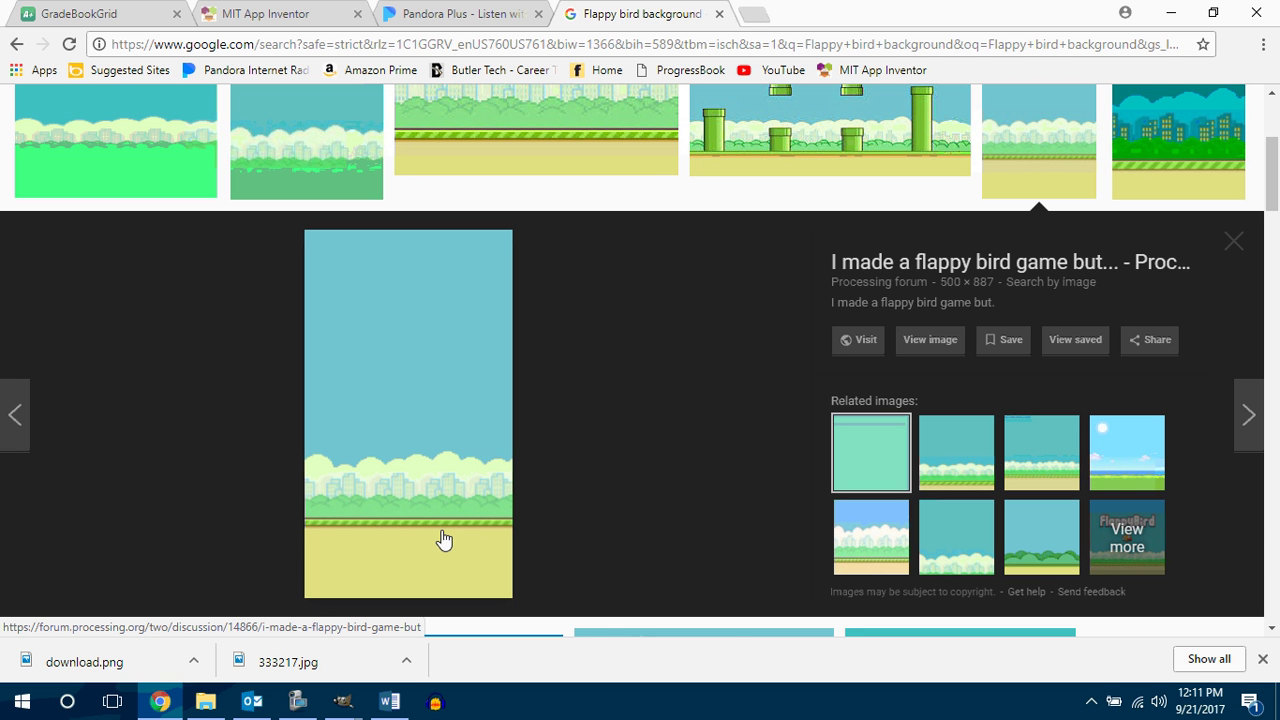
mouse_move(1273, 195)
mouse_down()
mouse_move(1273, 155)
mouse_move(1273, 177)
mouse_up()
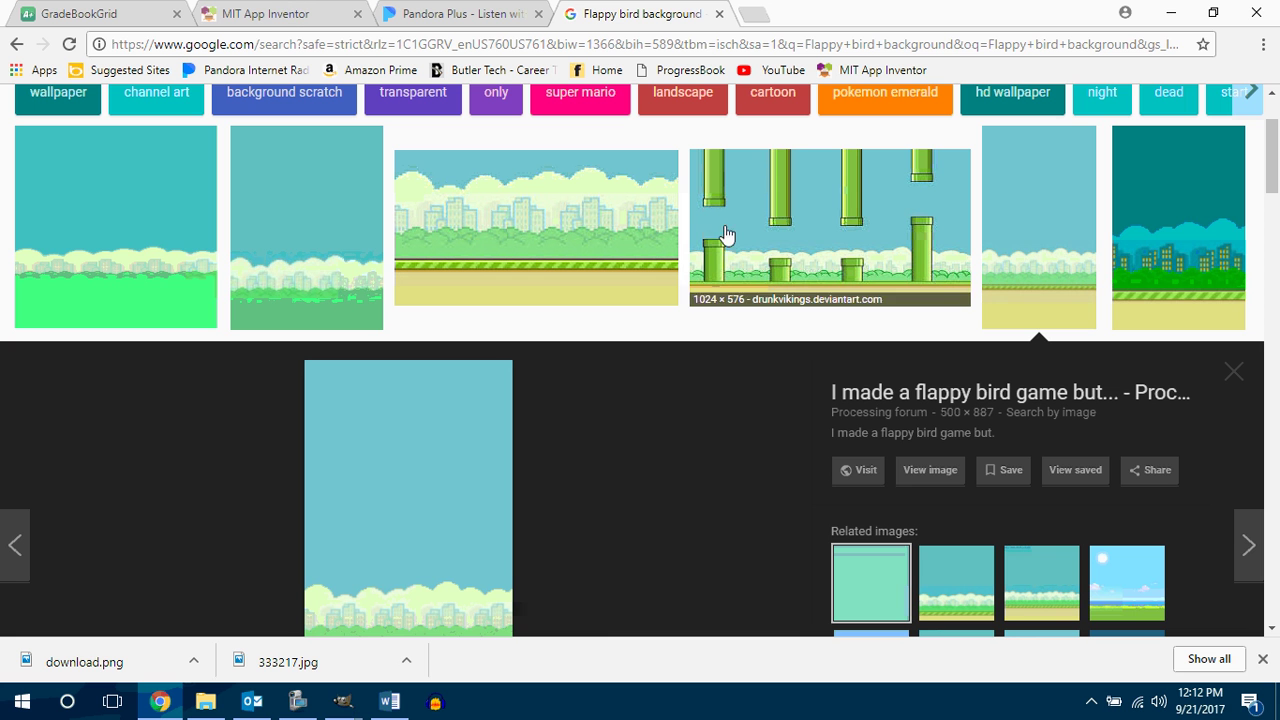
Switch to GIMP and create a new blank image 300 px wide and 400 px high
mouse_move(342, 701)
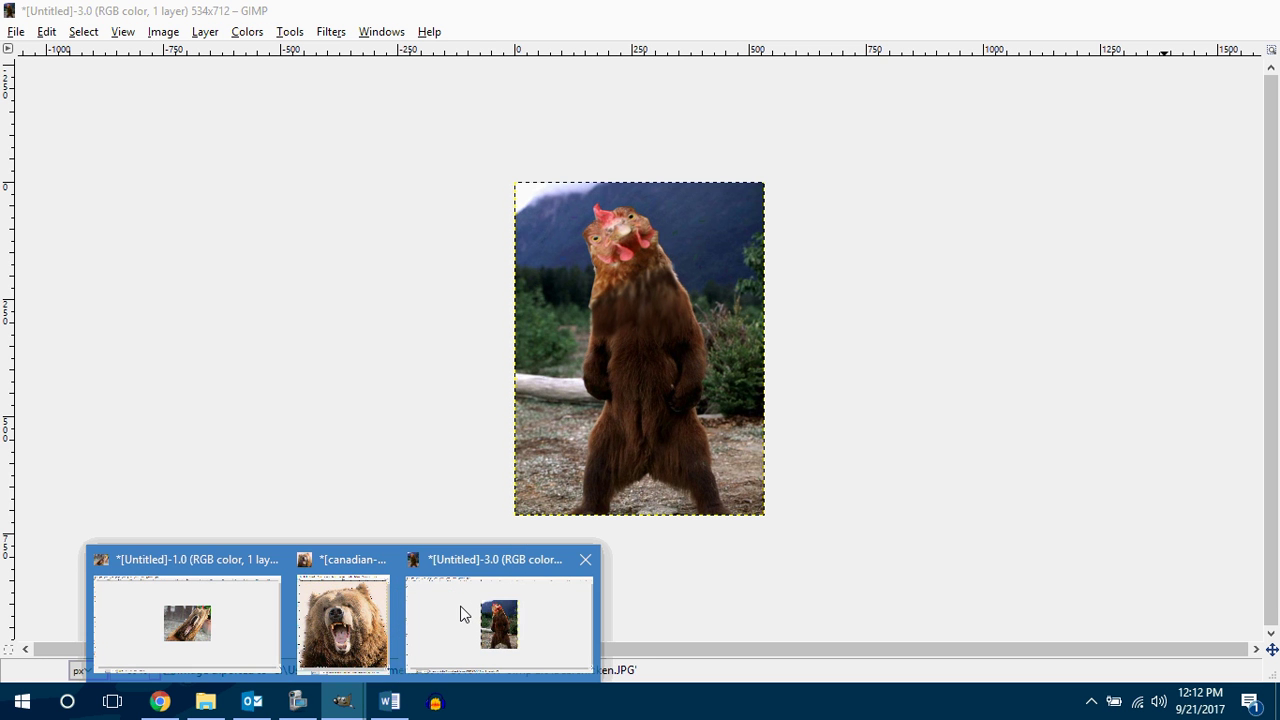
click(463, 615)
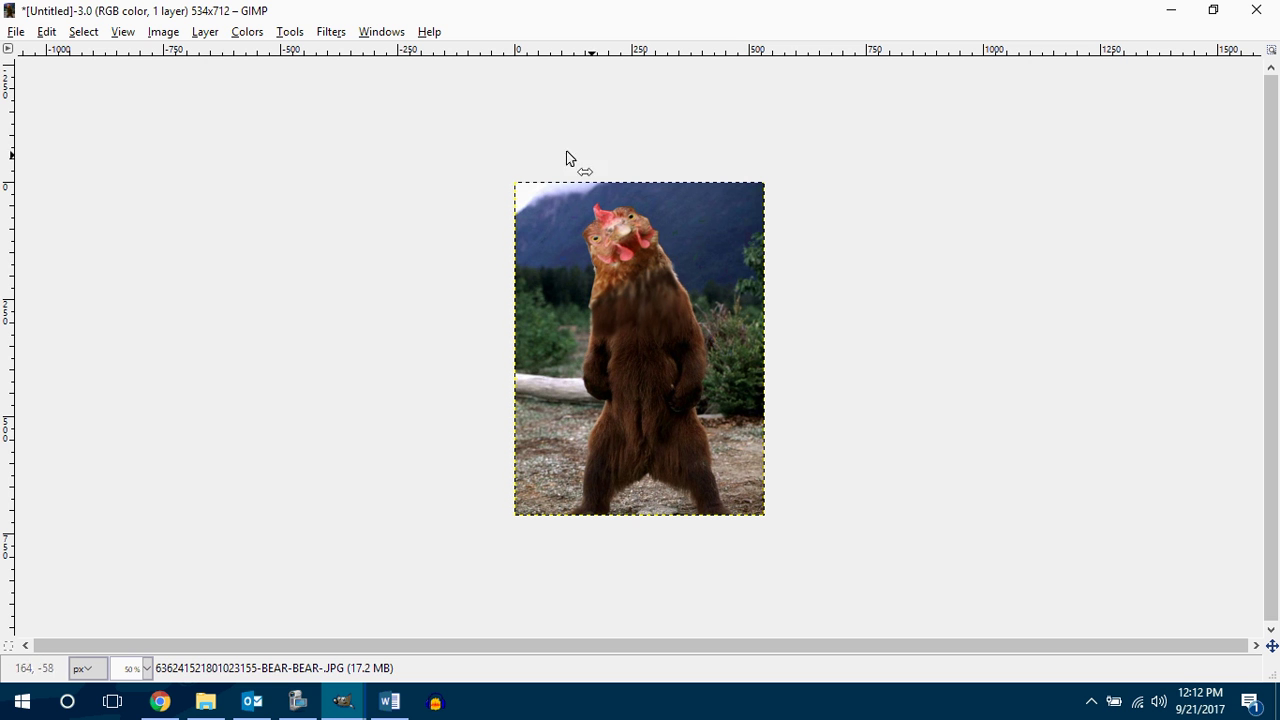
click(18, 32)
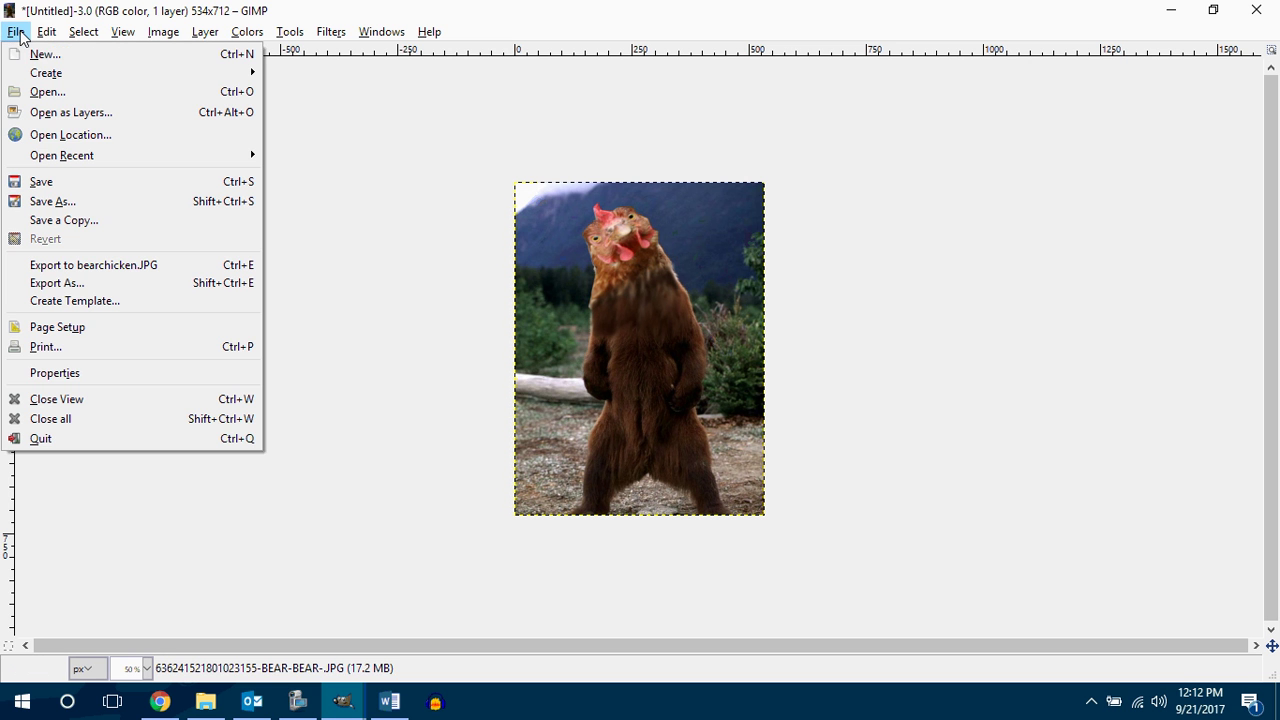
click(40, 60)
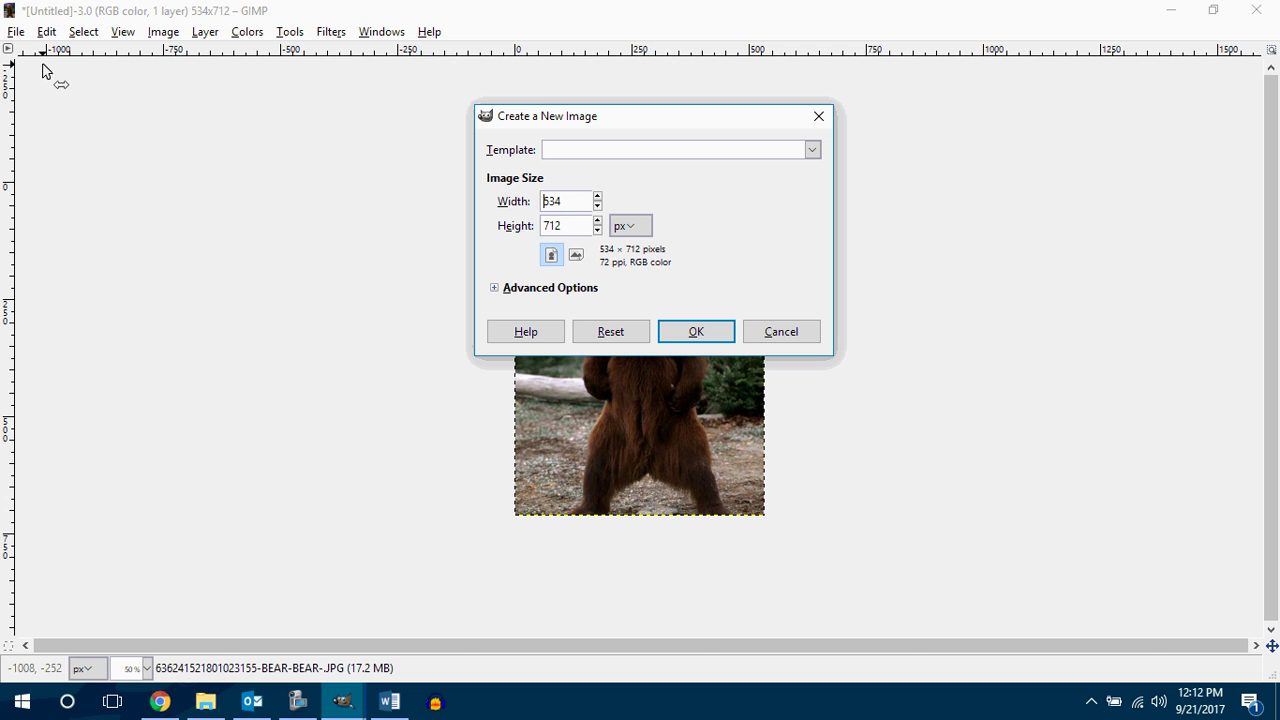
drag(566, 201, 524, 201)
text(300)
double_click(568, 228)
text(4)
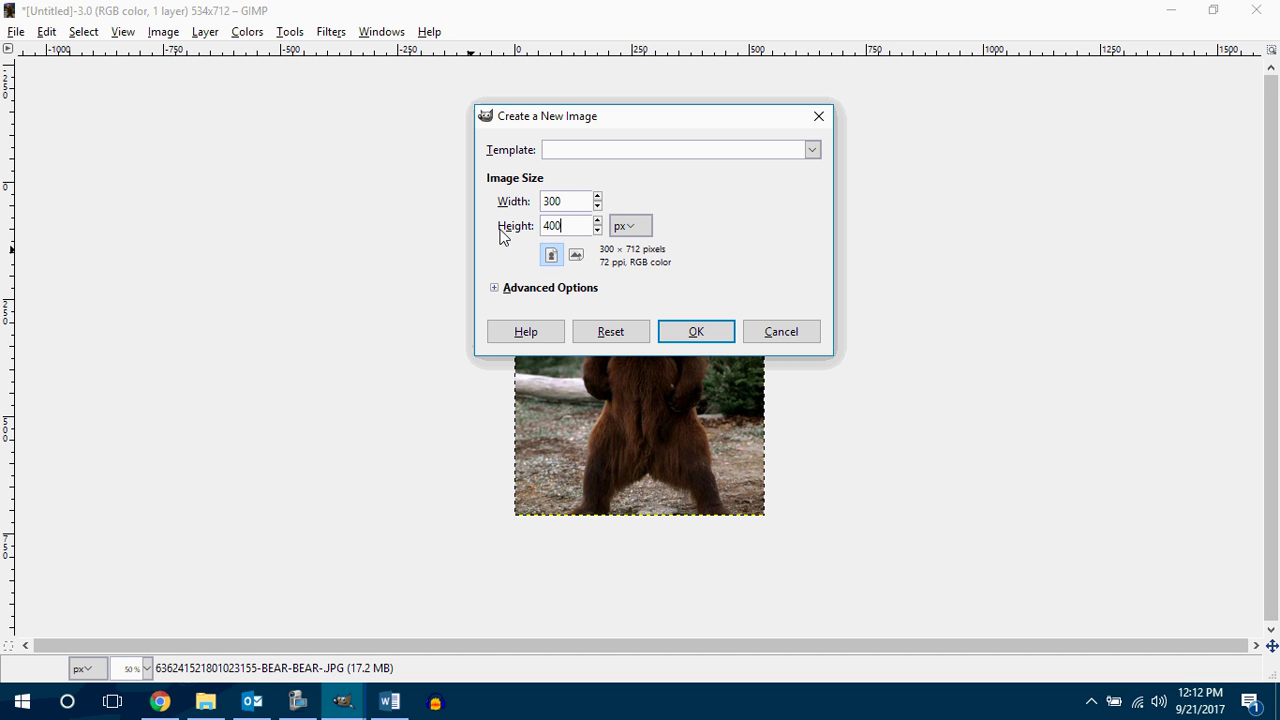
text(00)
click(689, 331)
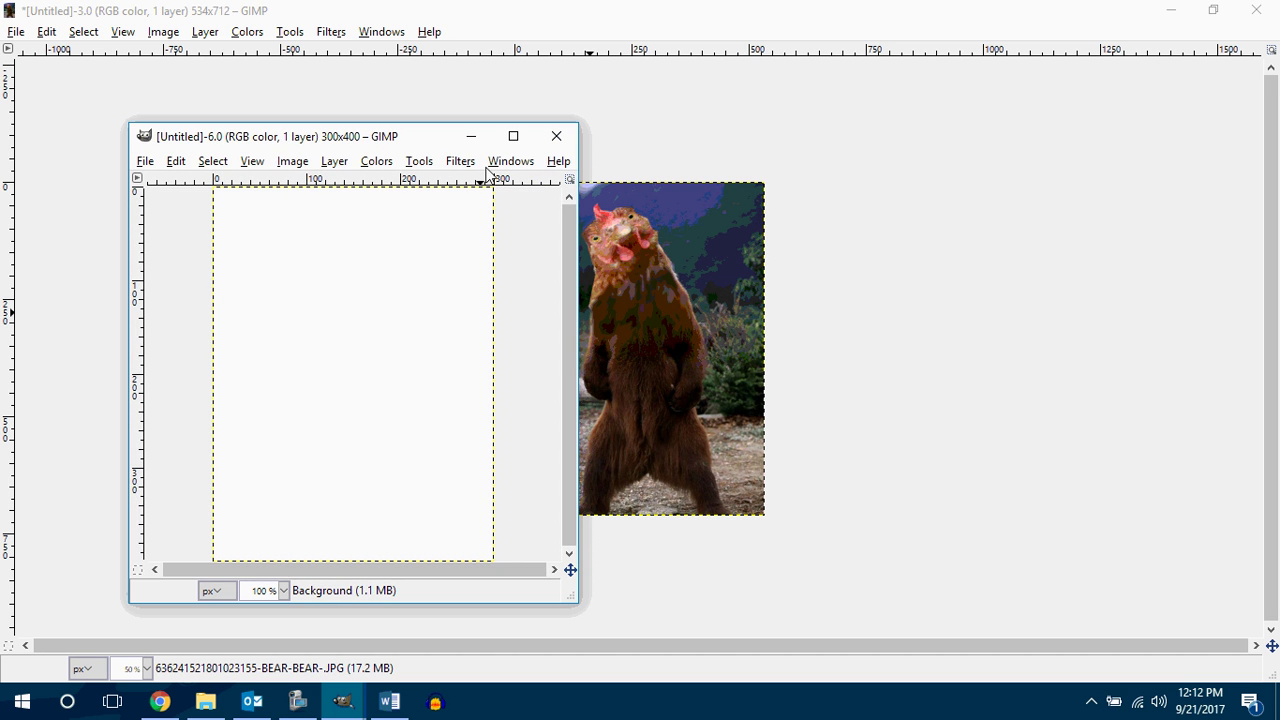
Minimize the new blank image's window, restore it and maximize it to fill the screen
click(472, 139)
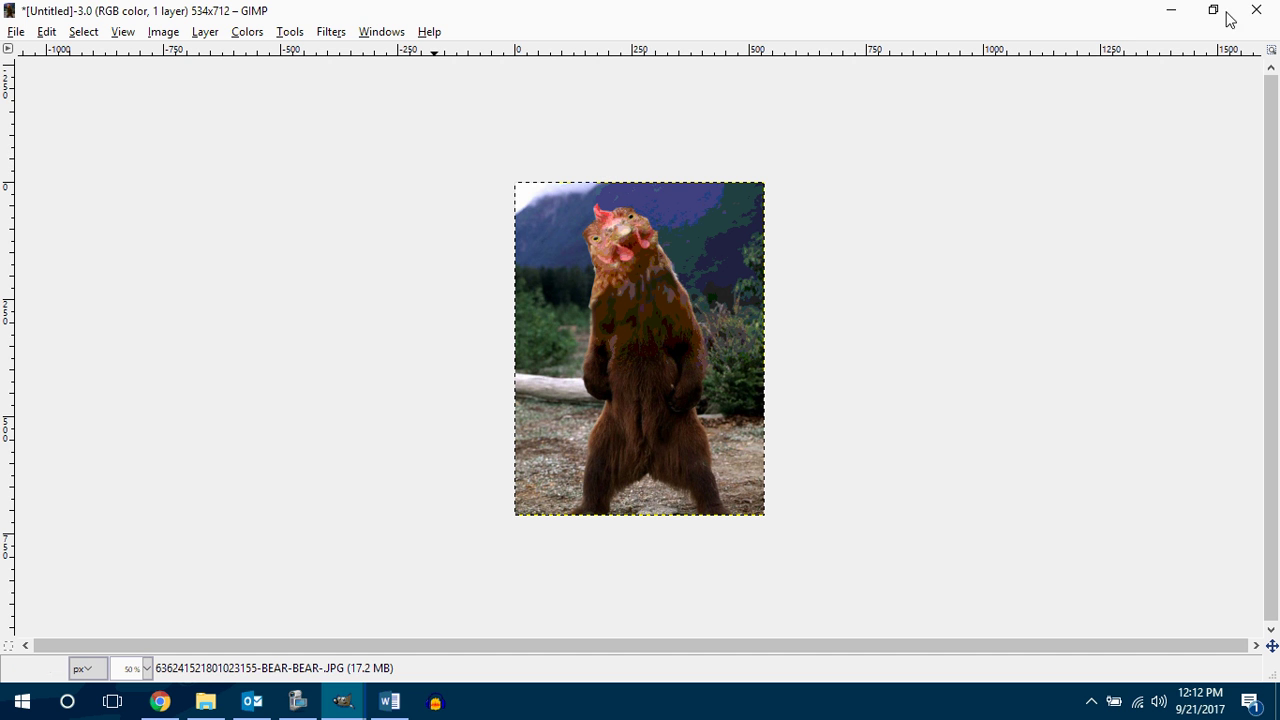
mouse_move(343, 702)
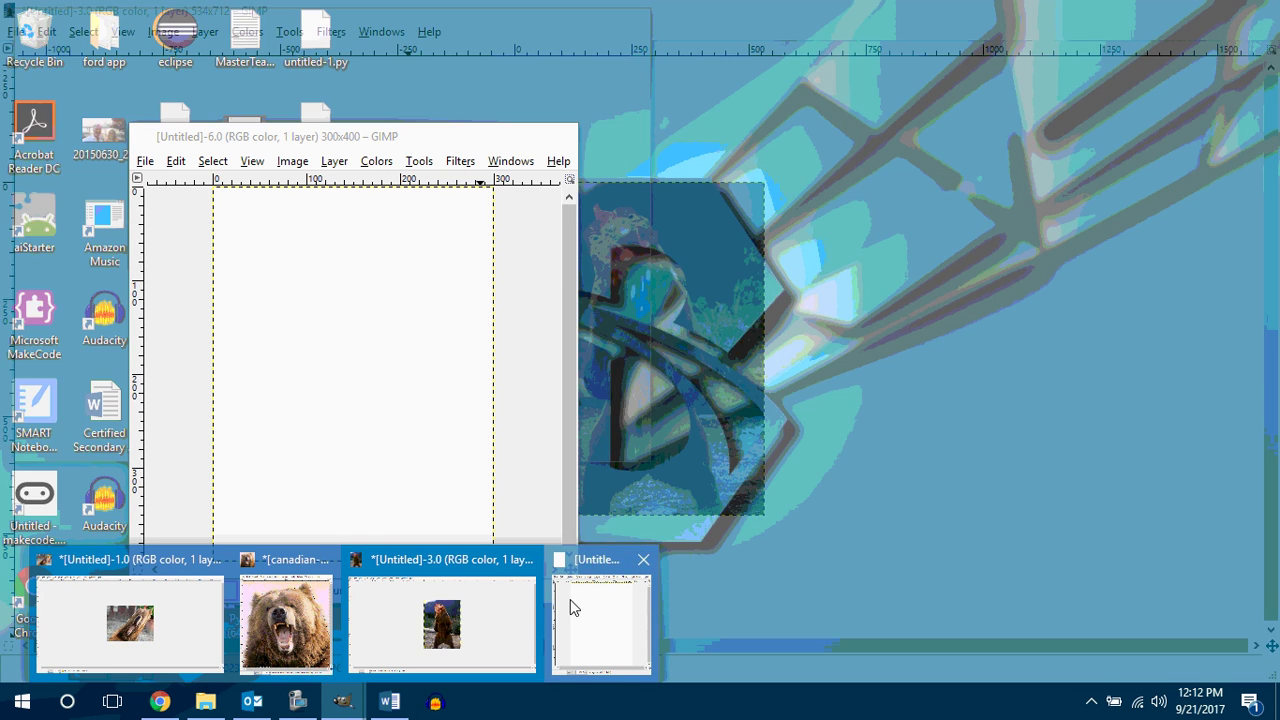
click(569, 615)
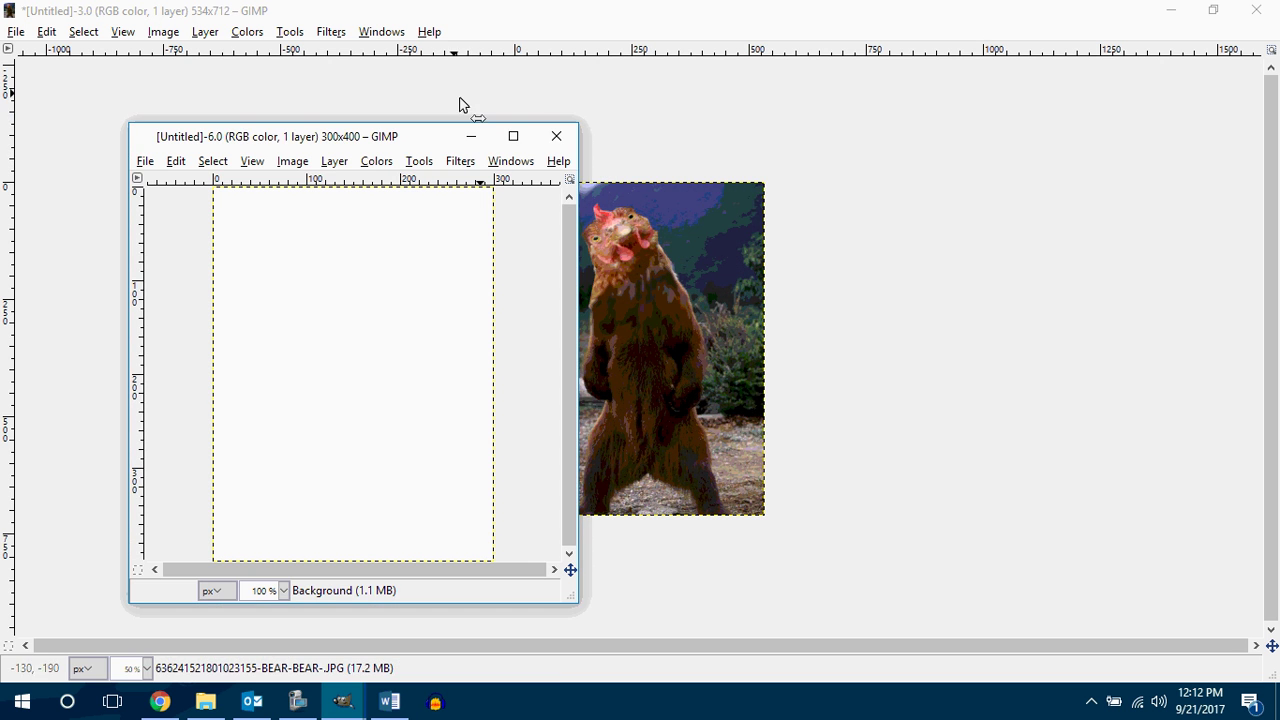
click(513, 136)
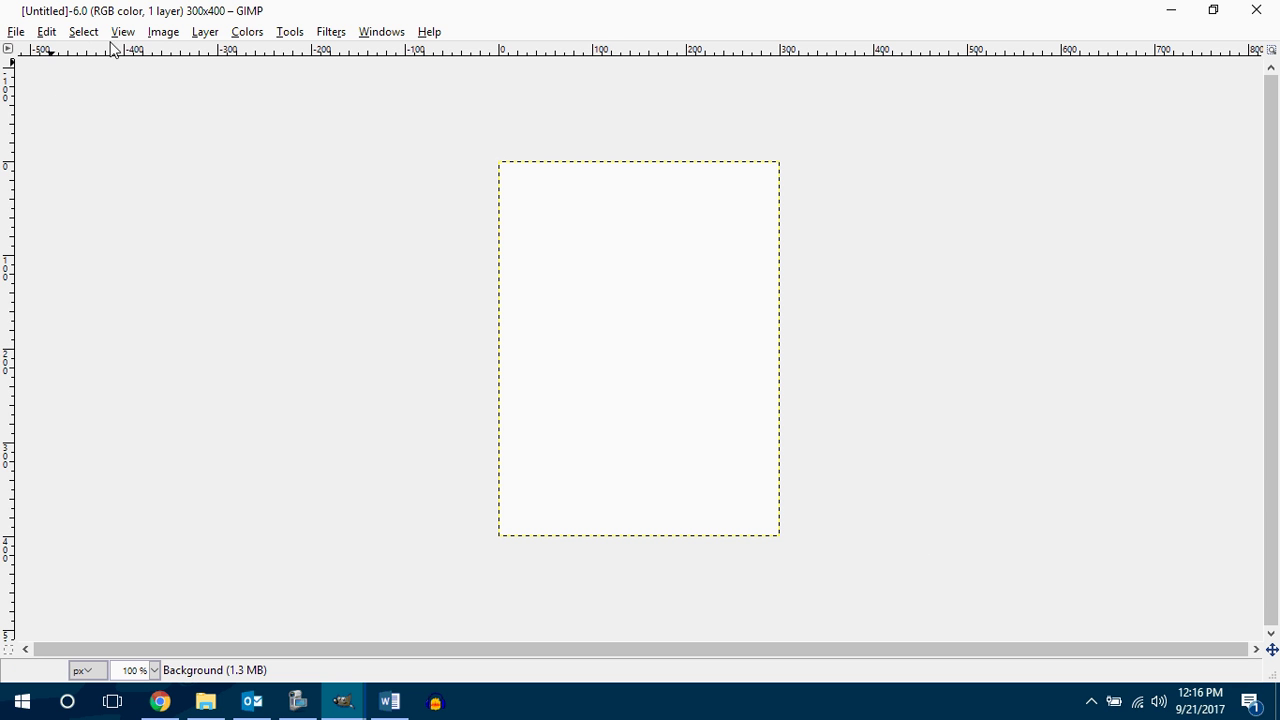
Show a new toolbox and the Layers dialog, and place them on opposite sides of the canvas
click(390, 36)
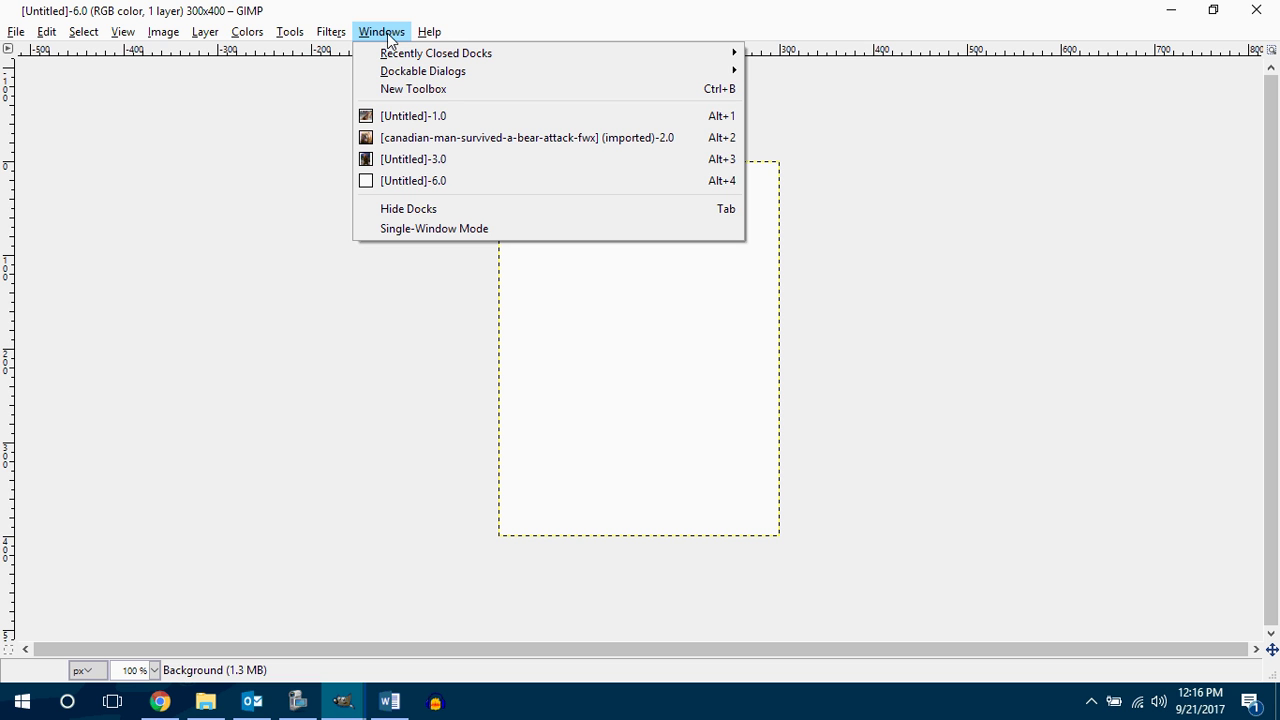
click(403, 89)
drag(396, 13, 215, 51)
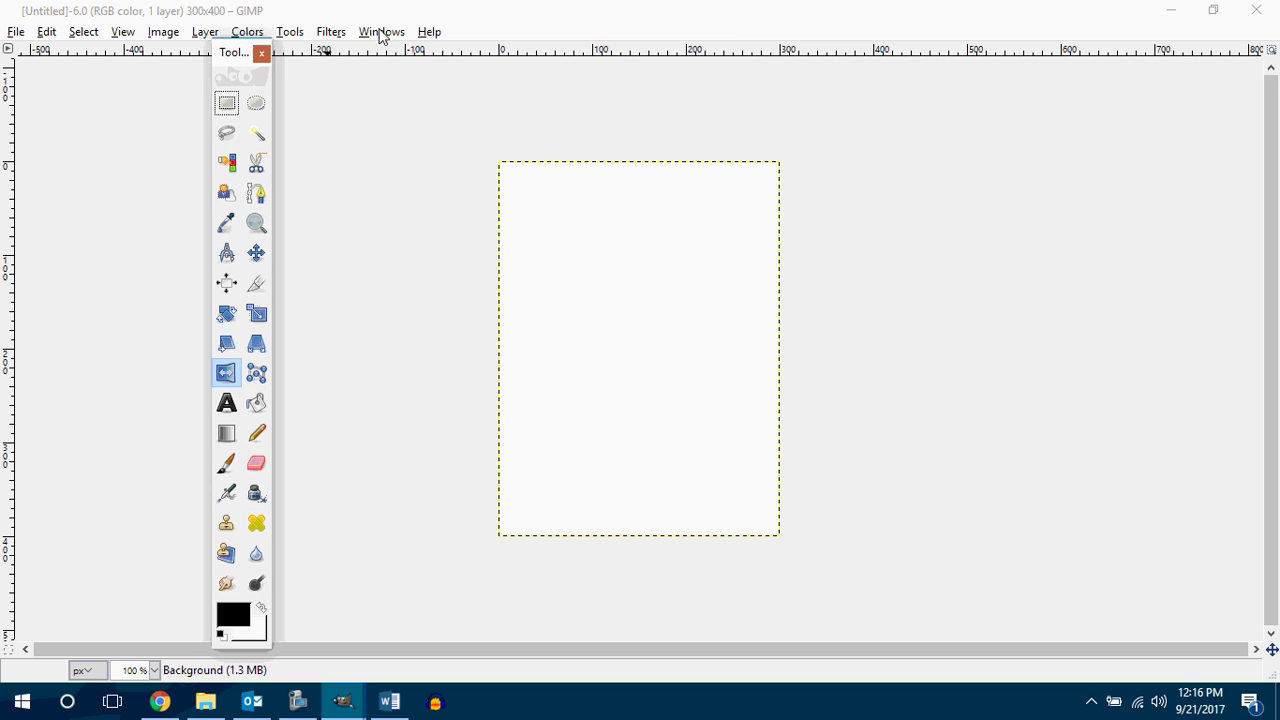
click(381, 32)
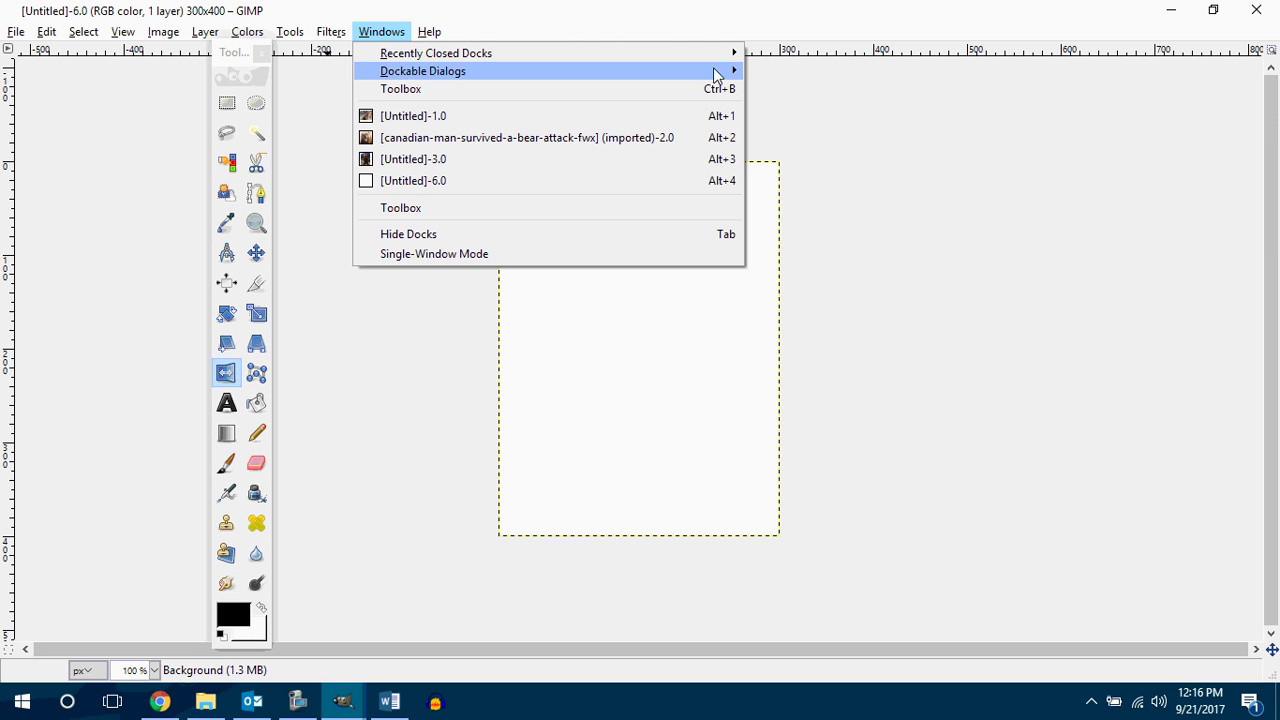
mouse_move(523, 77)
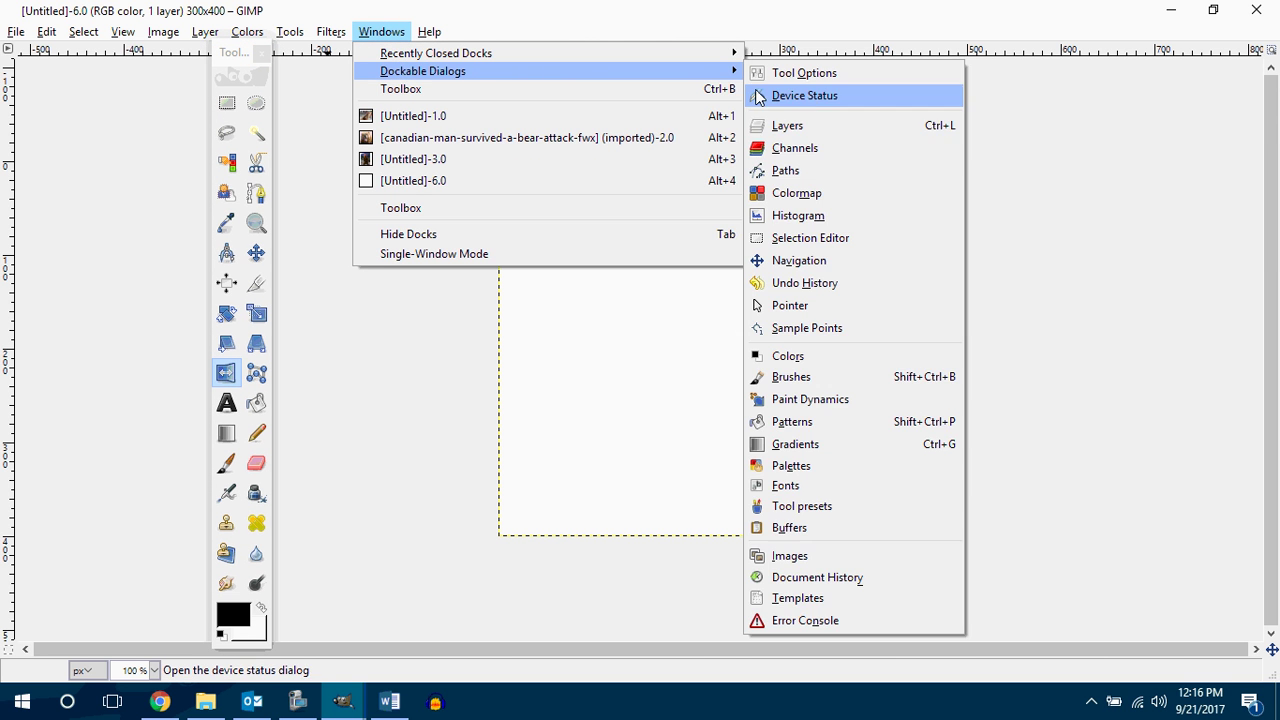
click(795, 126)
drag(818, 22, 1106, 123)
drag(234, 50, 60, 85)
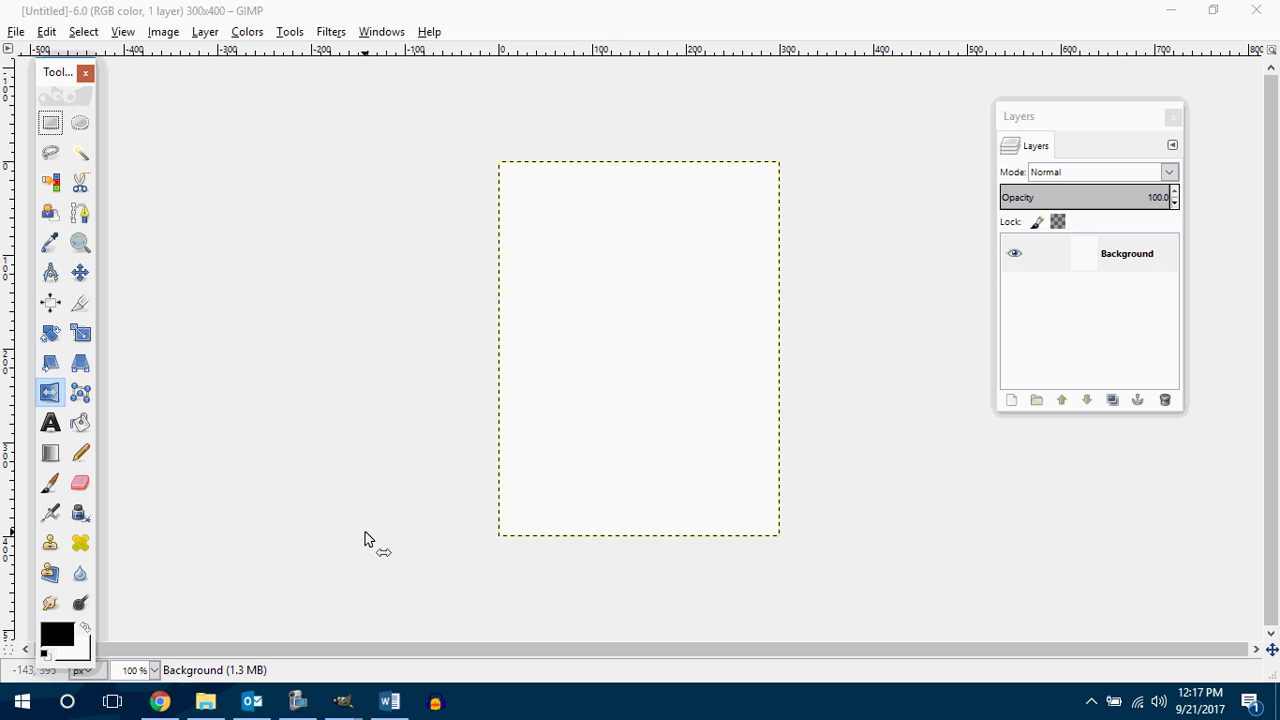
Activate Bucket Fill, open its tool options beside the toolbox and set the fill type to Pattern fill
click(80, 424)
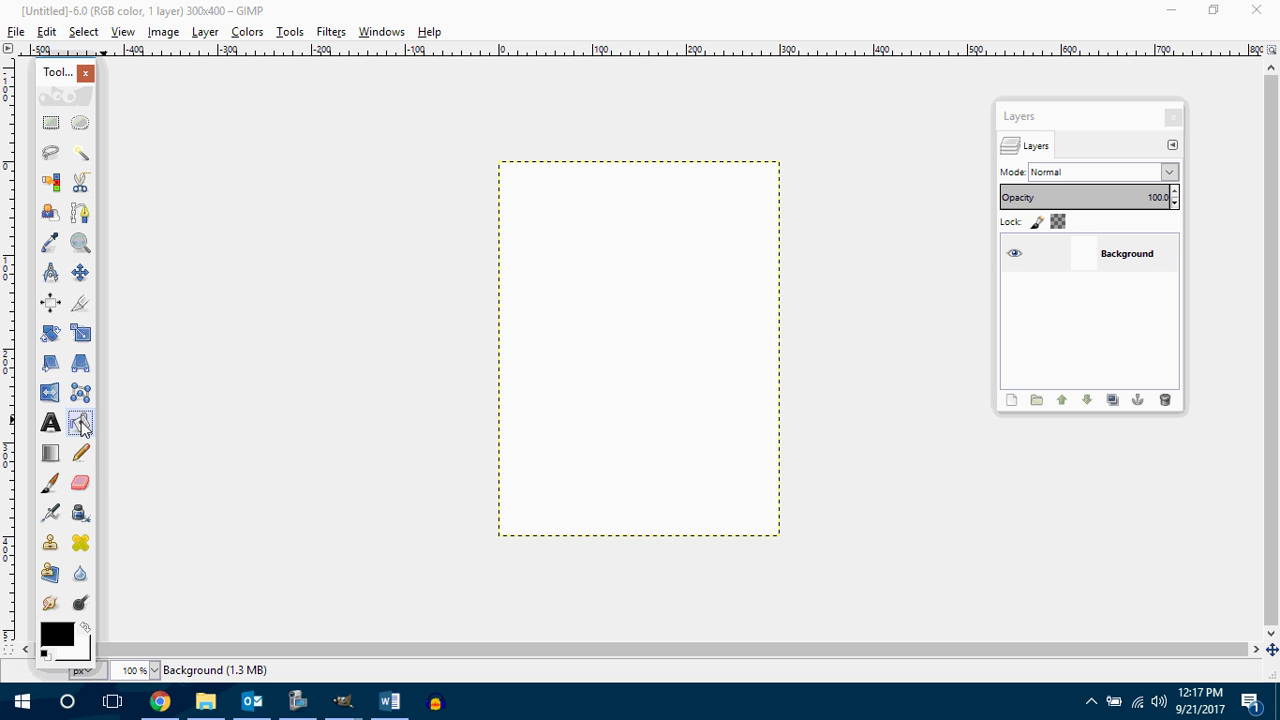
double_click(80, 424)
drag(125, 300, 292, 80)
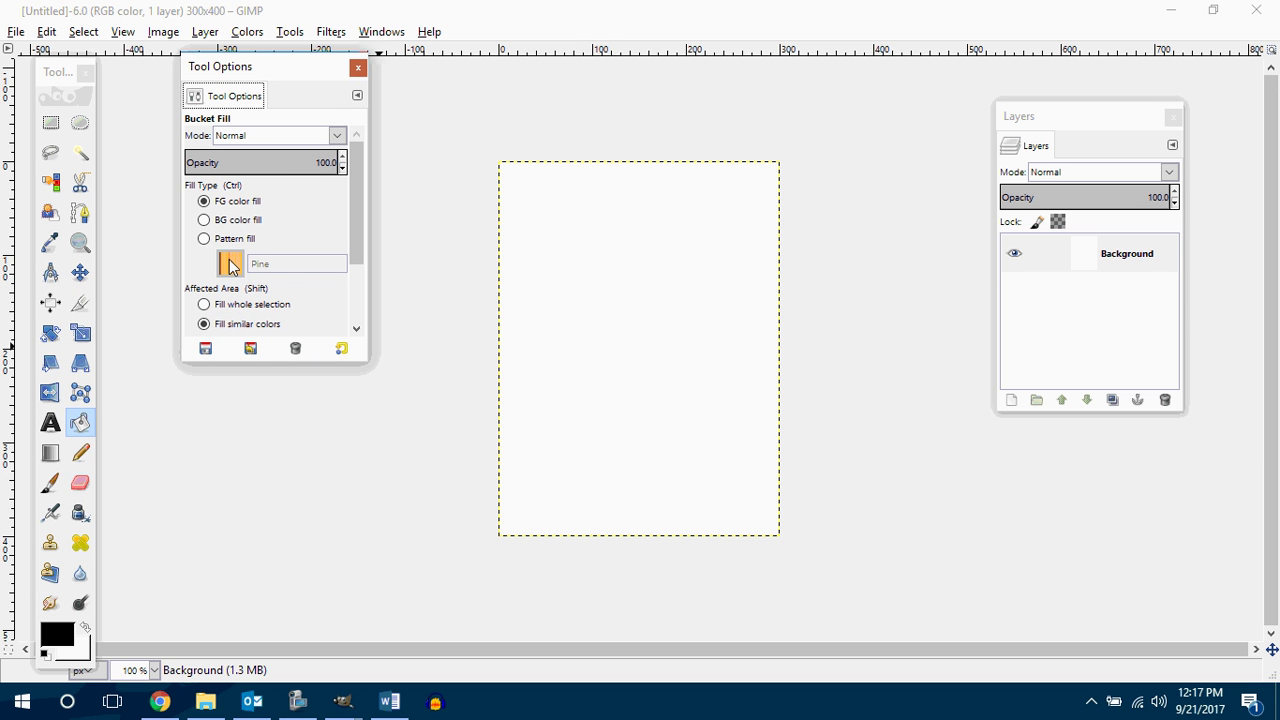
click(204, 238)
Try filling the blank canvas with the recessed pattern
click(232, 268)
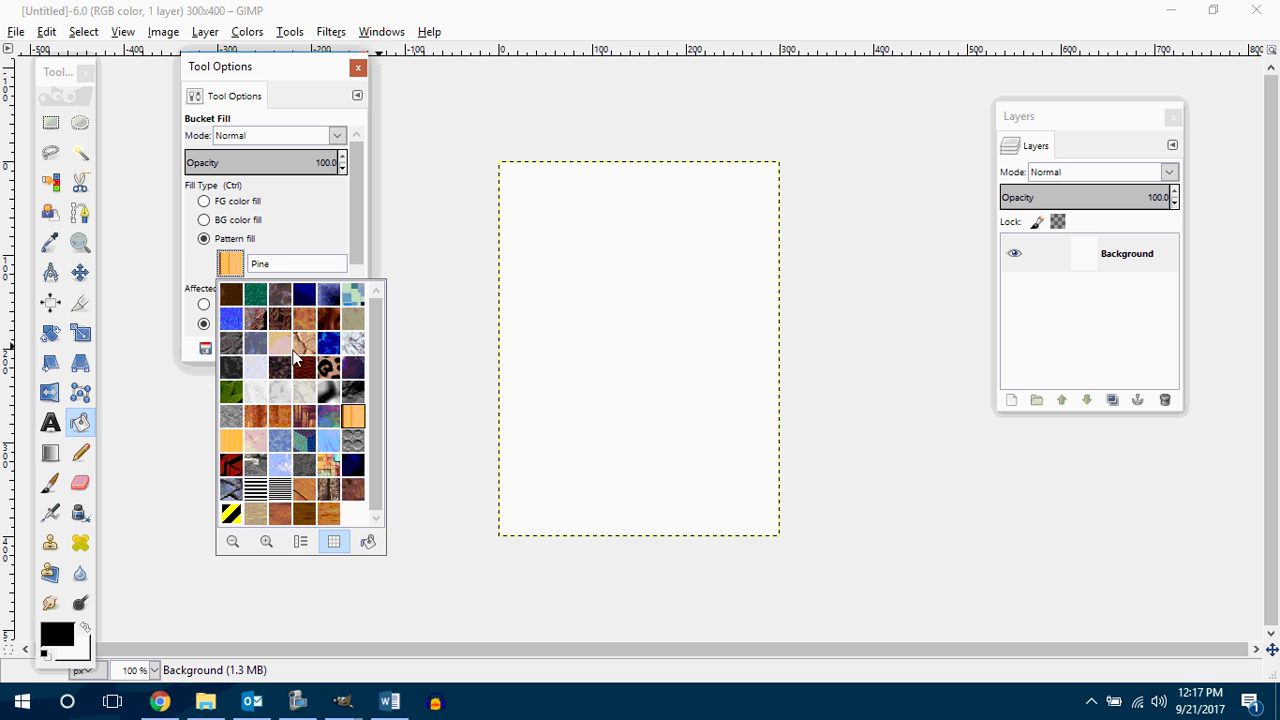
click(353, 444)
click(566, 455)
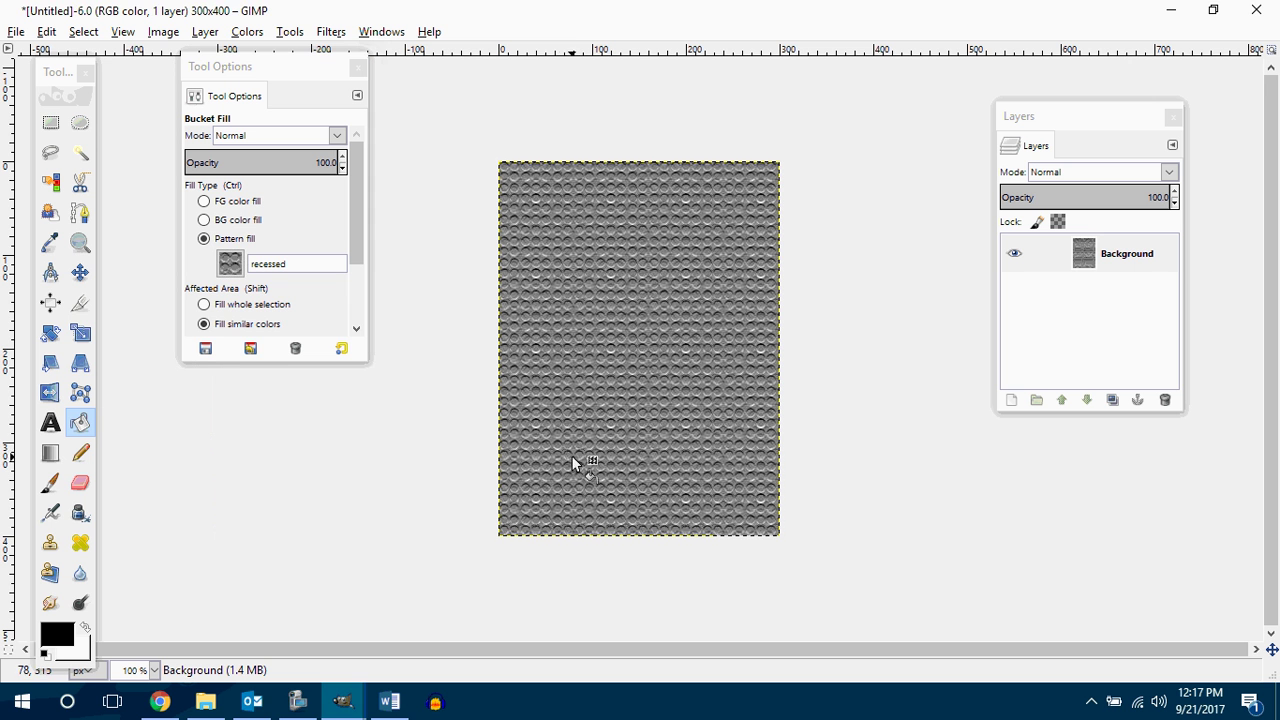
Undo the recessed fill and try the Blue Web pattern on the canvas instead
click(230, 264)
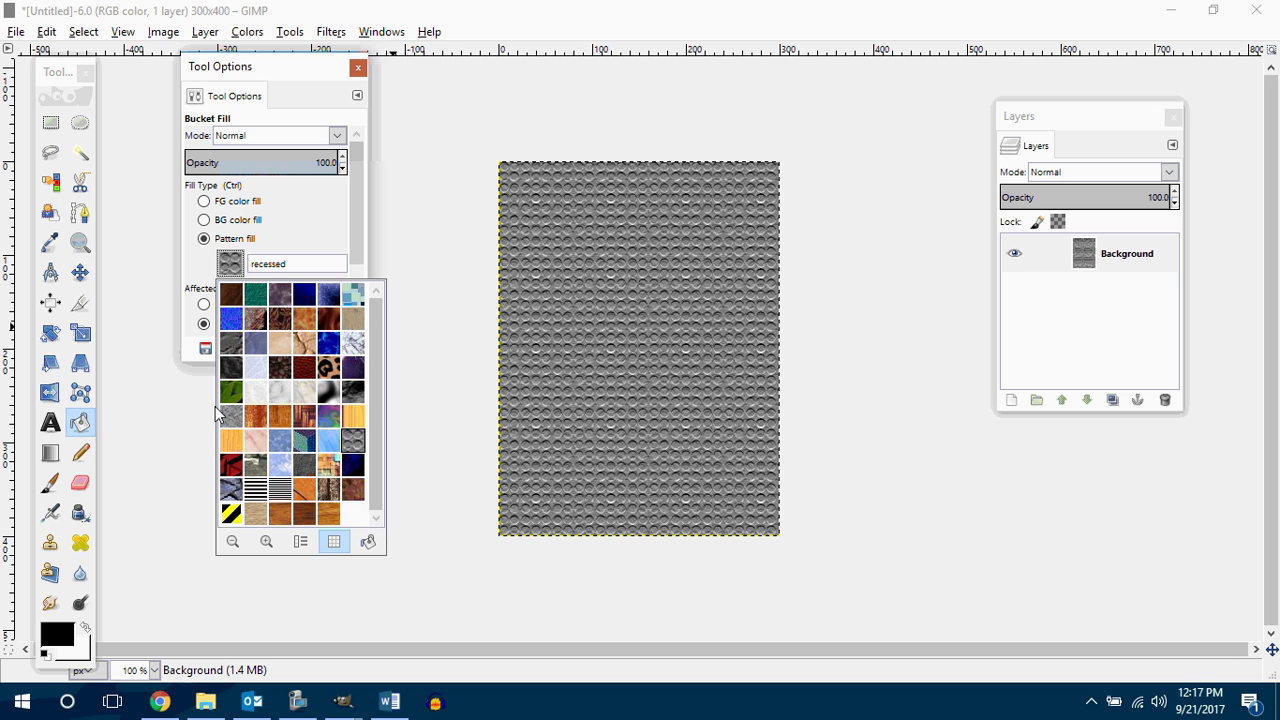
click(230, 320)
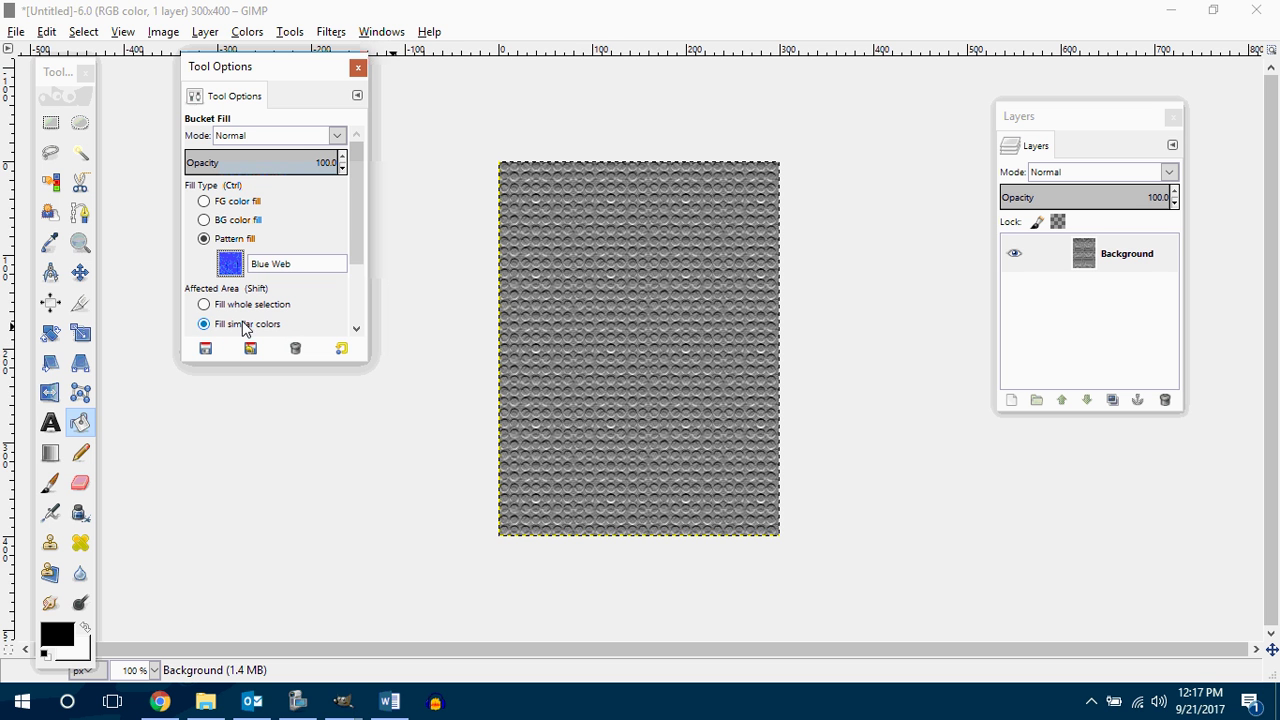
key(ctrl+z)
click(603, 341)
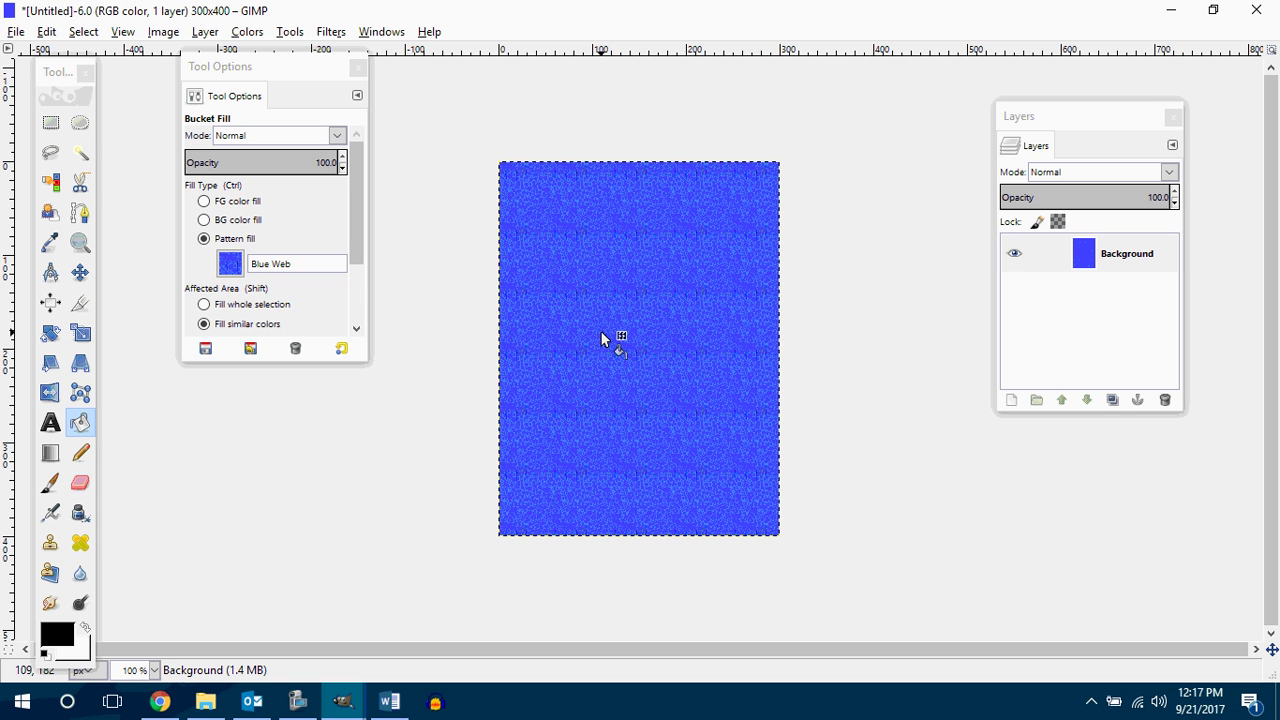
Undo the Blue Web fill and try the Red Cubes pattern on the canvas
click(230, 263)
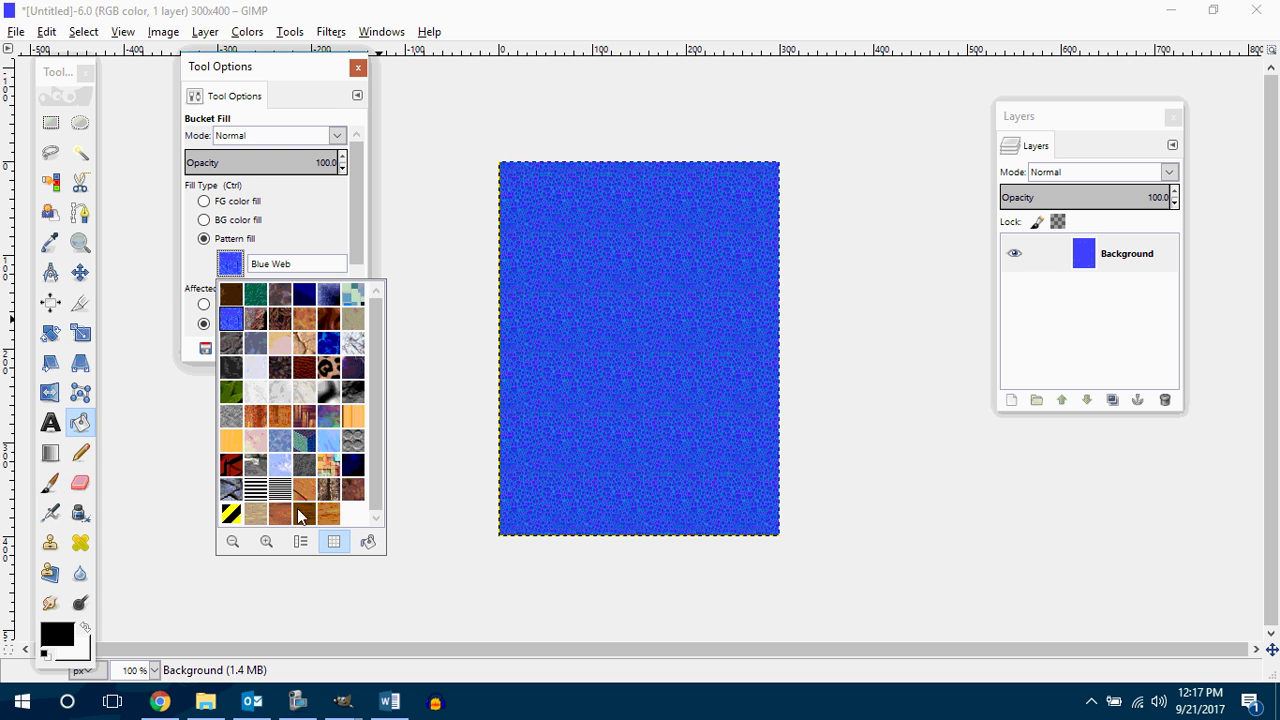
click(230, 468)
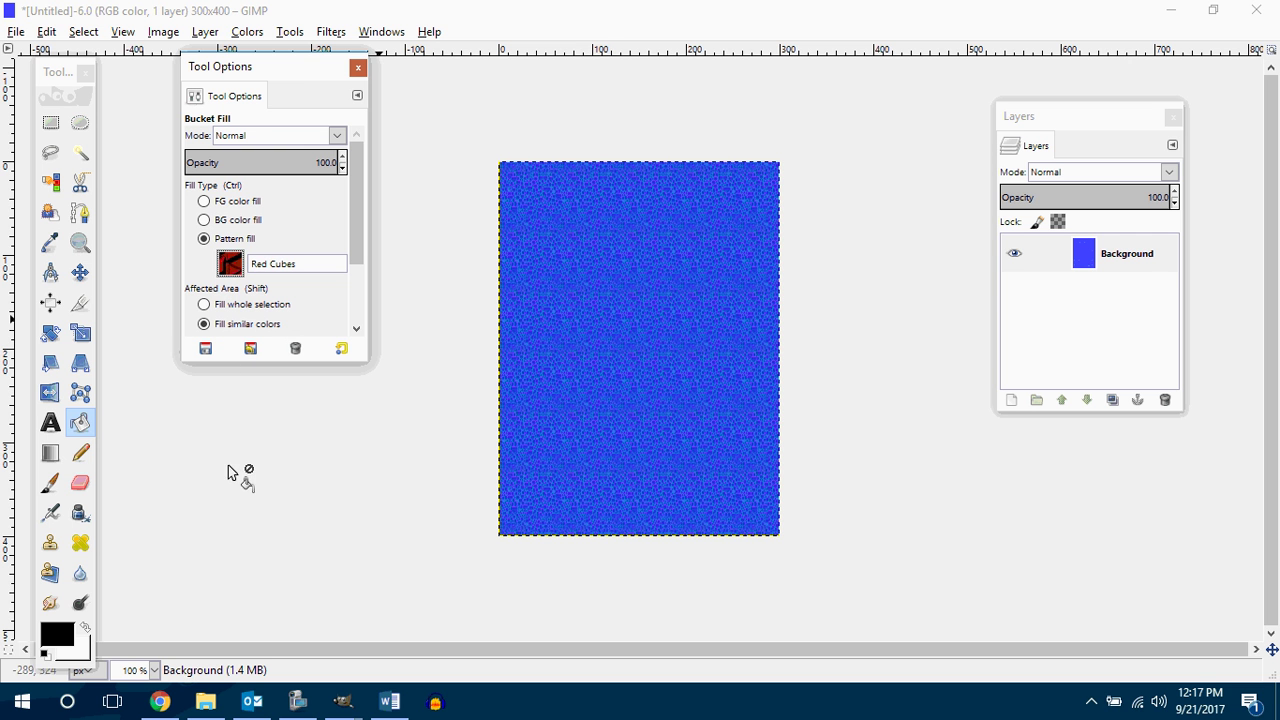
key(Delete)
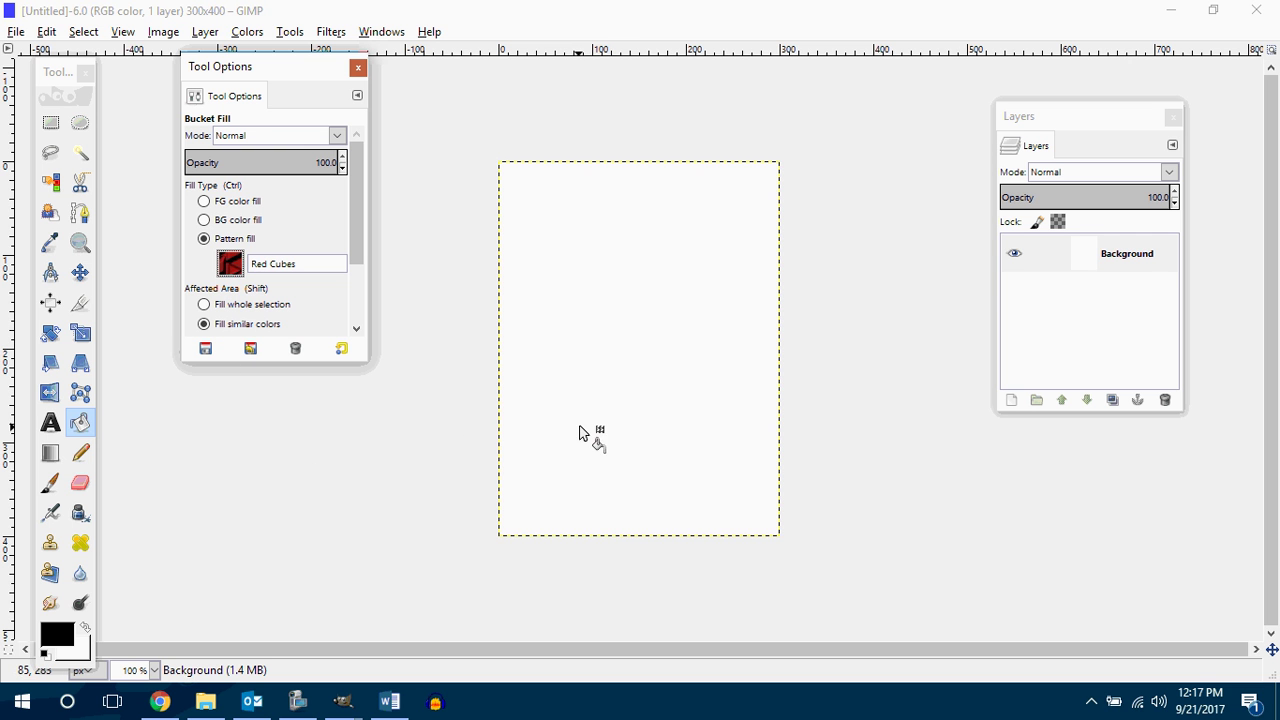
click(581, 427)
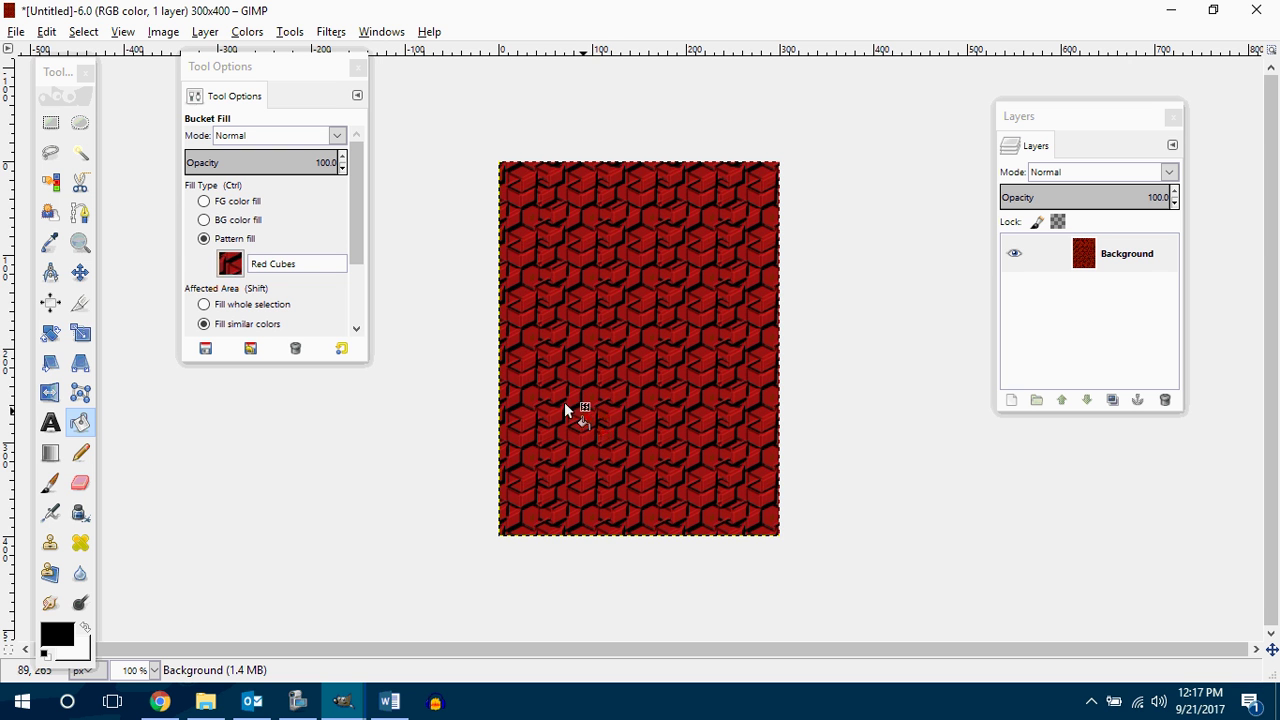
Replace the Red Cubes fill with the Burlap pattern, and undo that fill as well
click(231, 264)
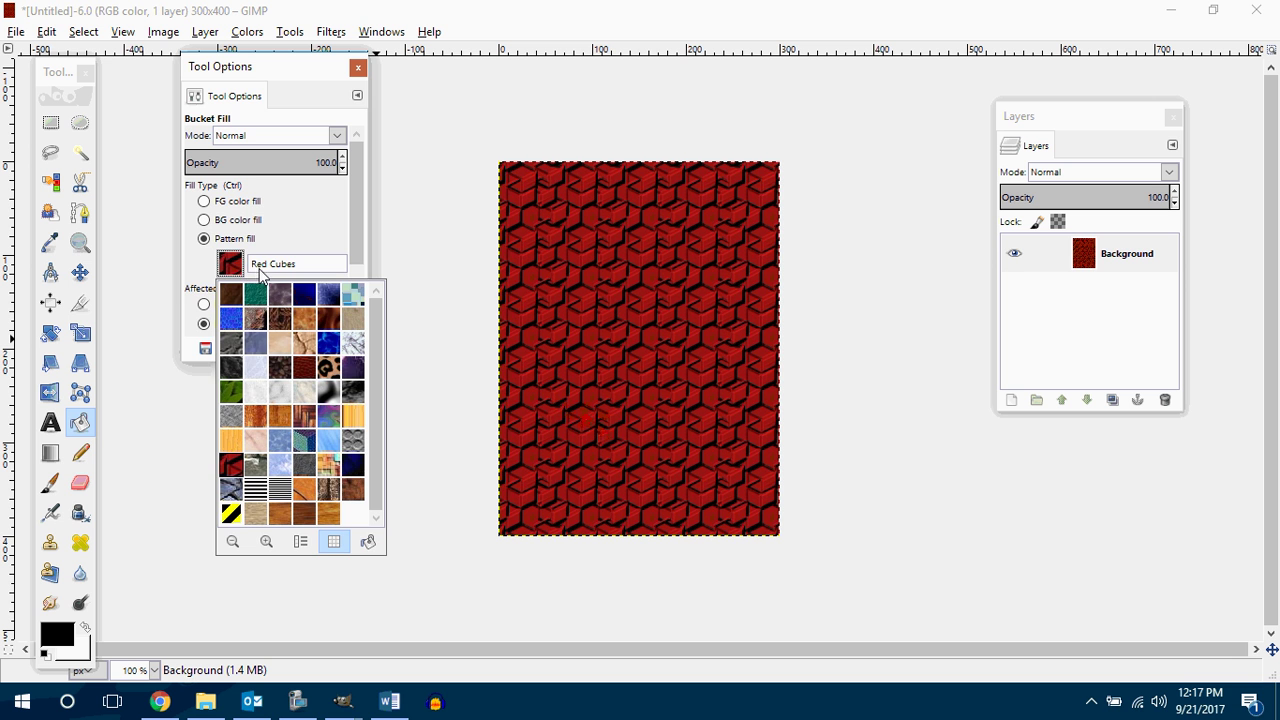
click(284, 331)
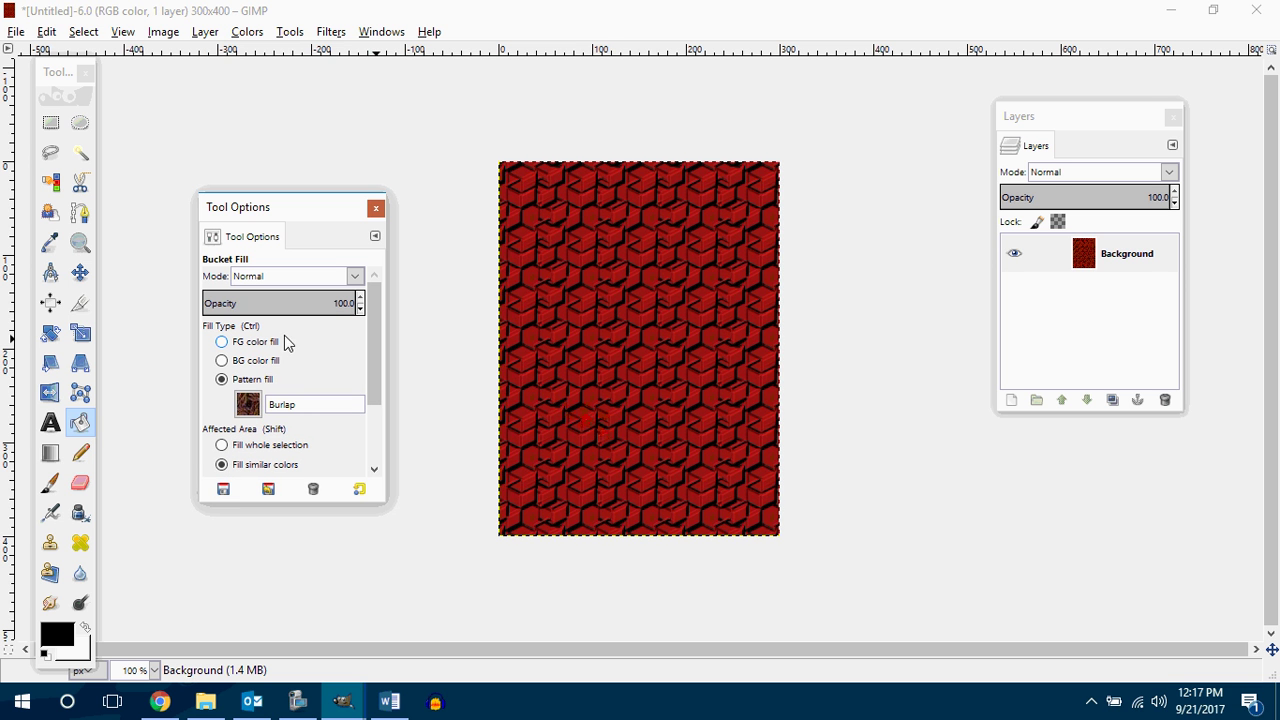
key(ctrl+z)
click(517, 360)
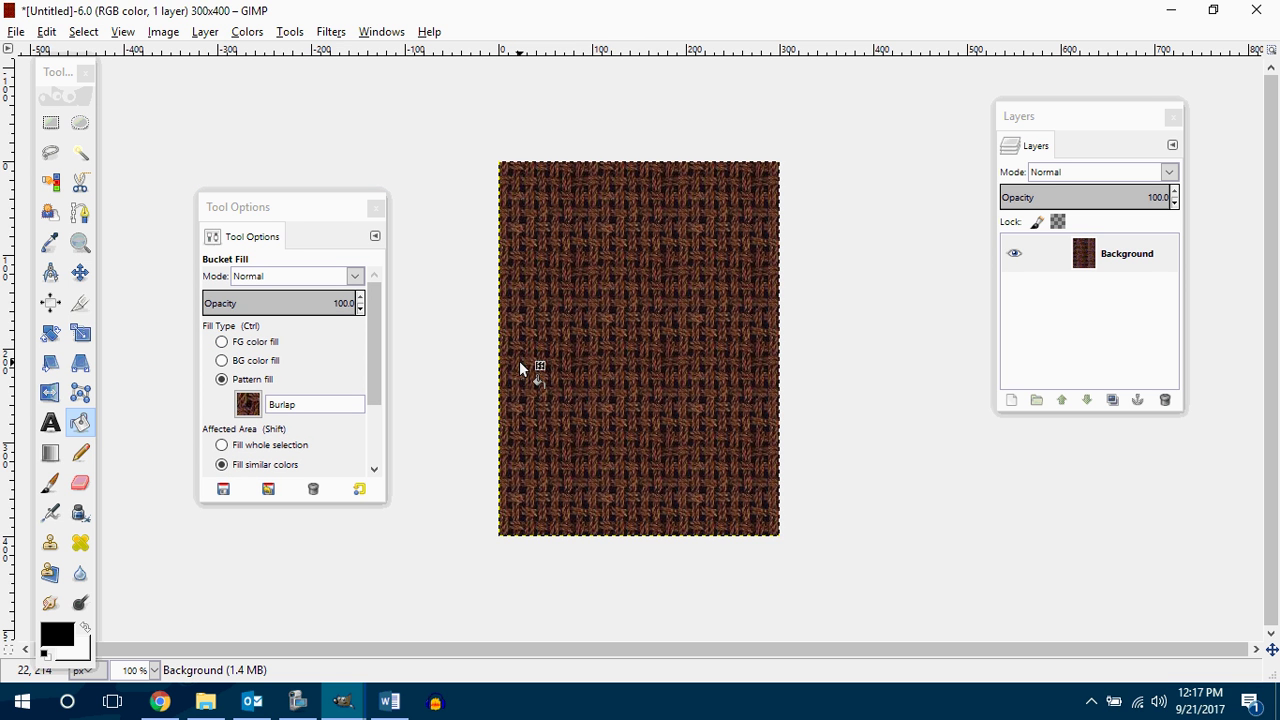
key(ctrl+z)
Try the Starfield pattern on the canvas, inspect it enlarged and undo the fill
click(250, 403)
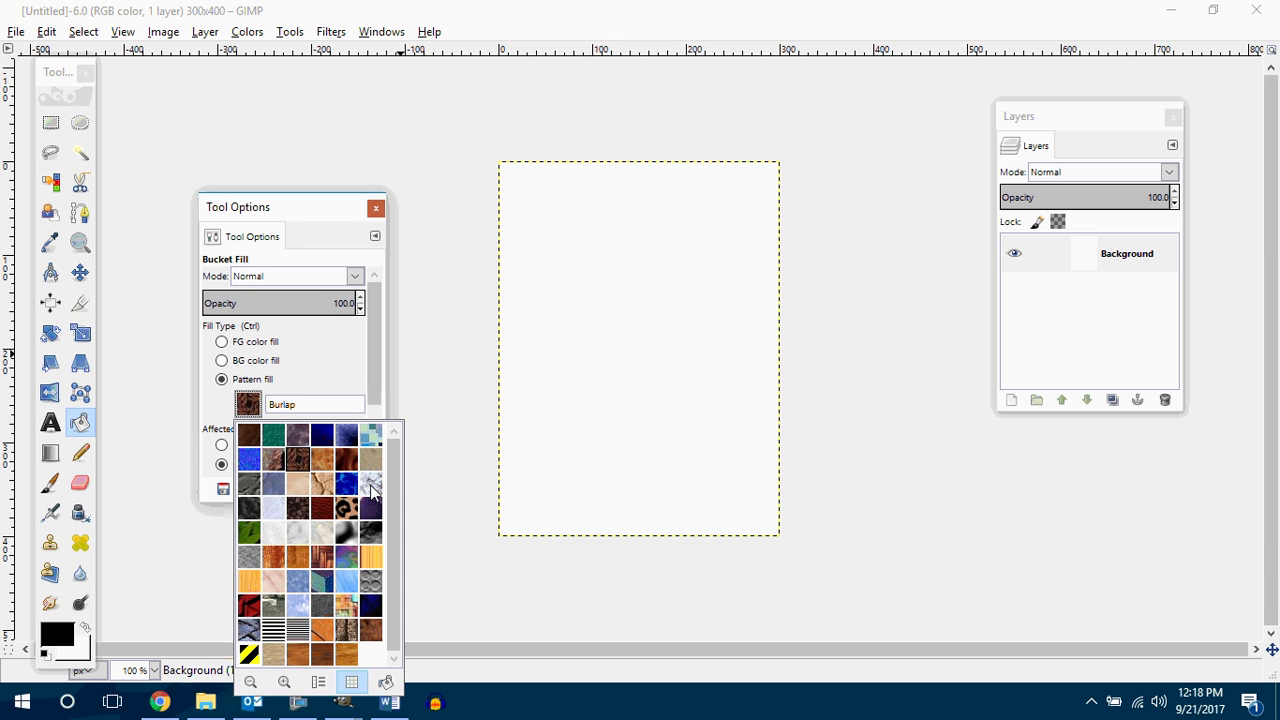
click(371, 606)
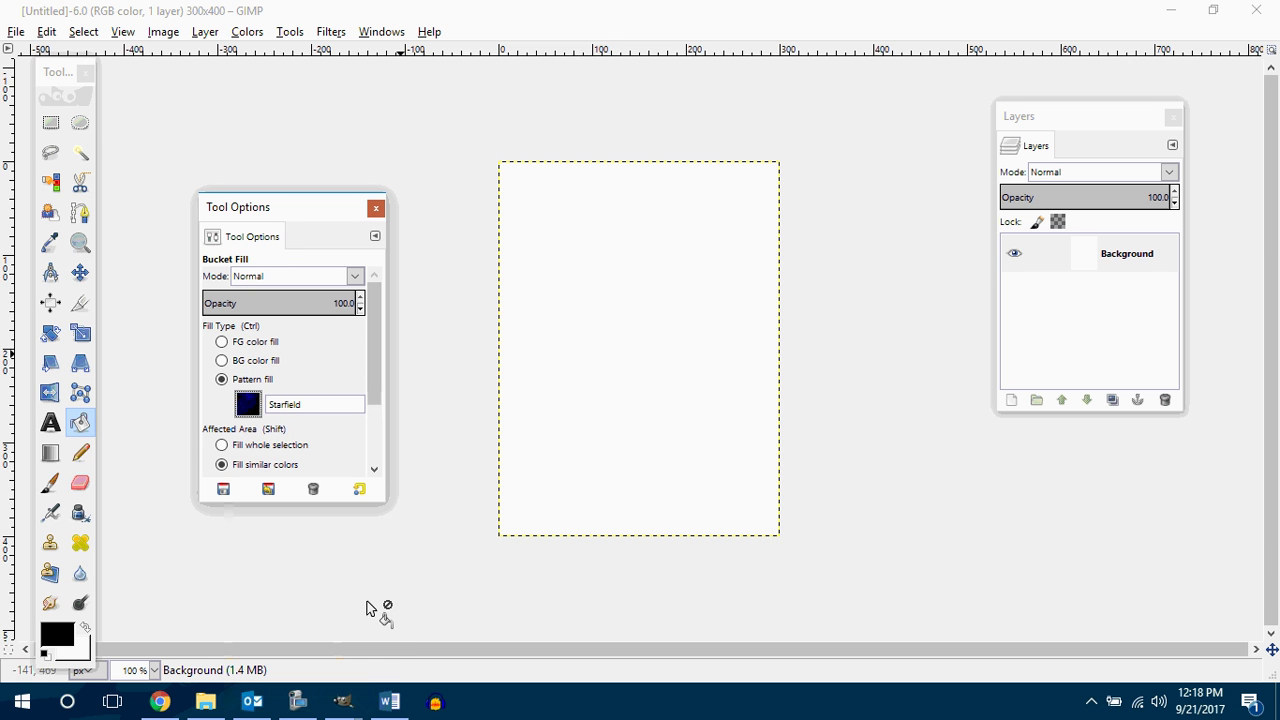
click(530, 419)
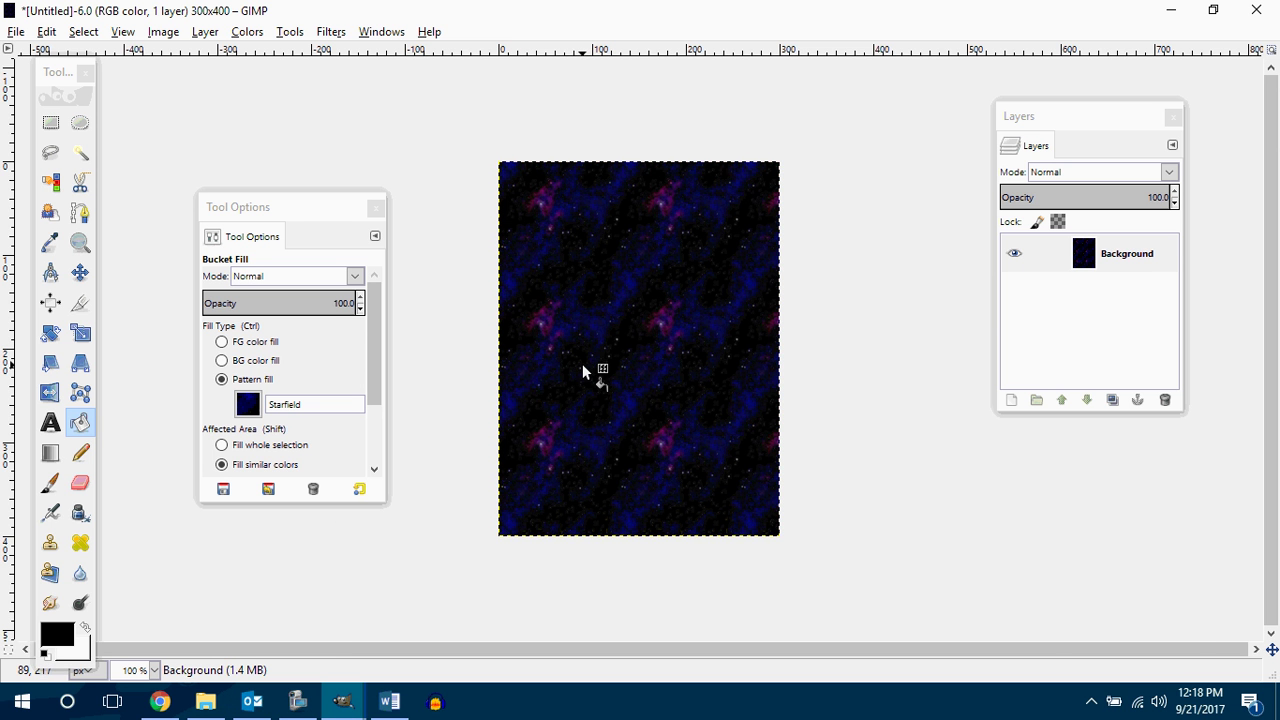
key(3)
key(shift+ctrl+j)
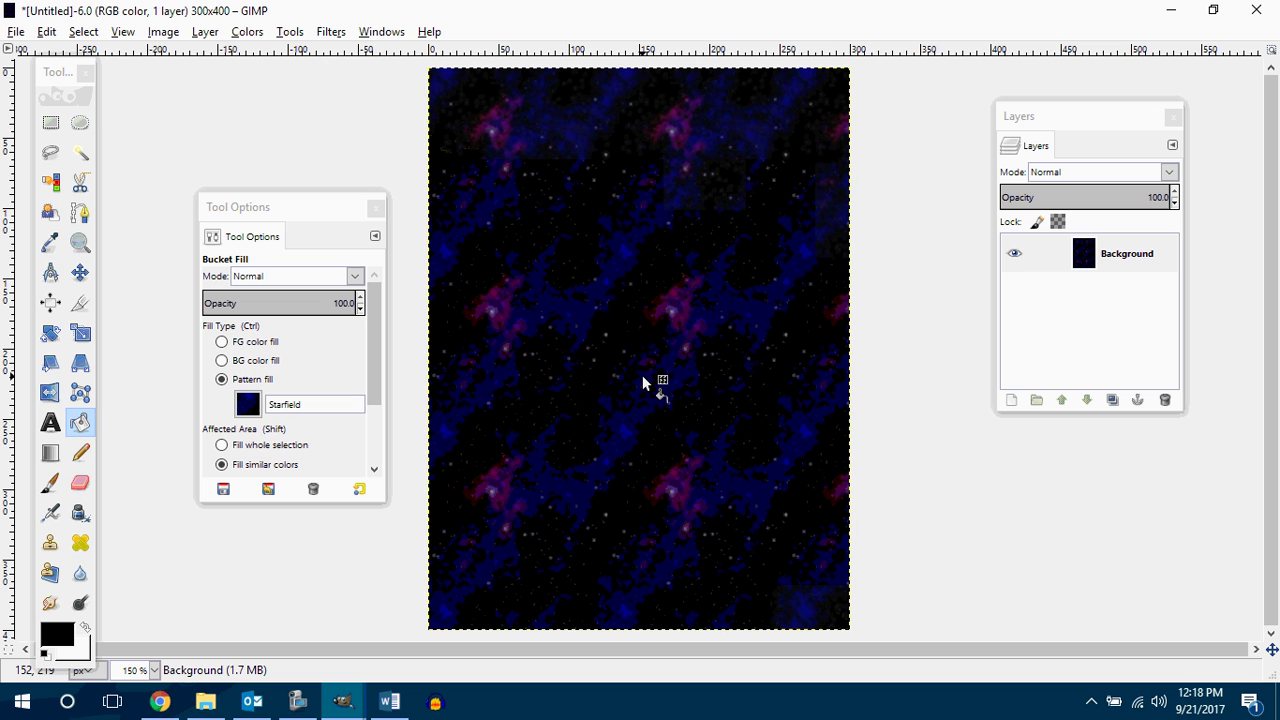
key(ctrl+z)
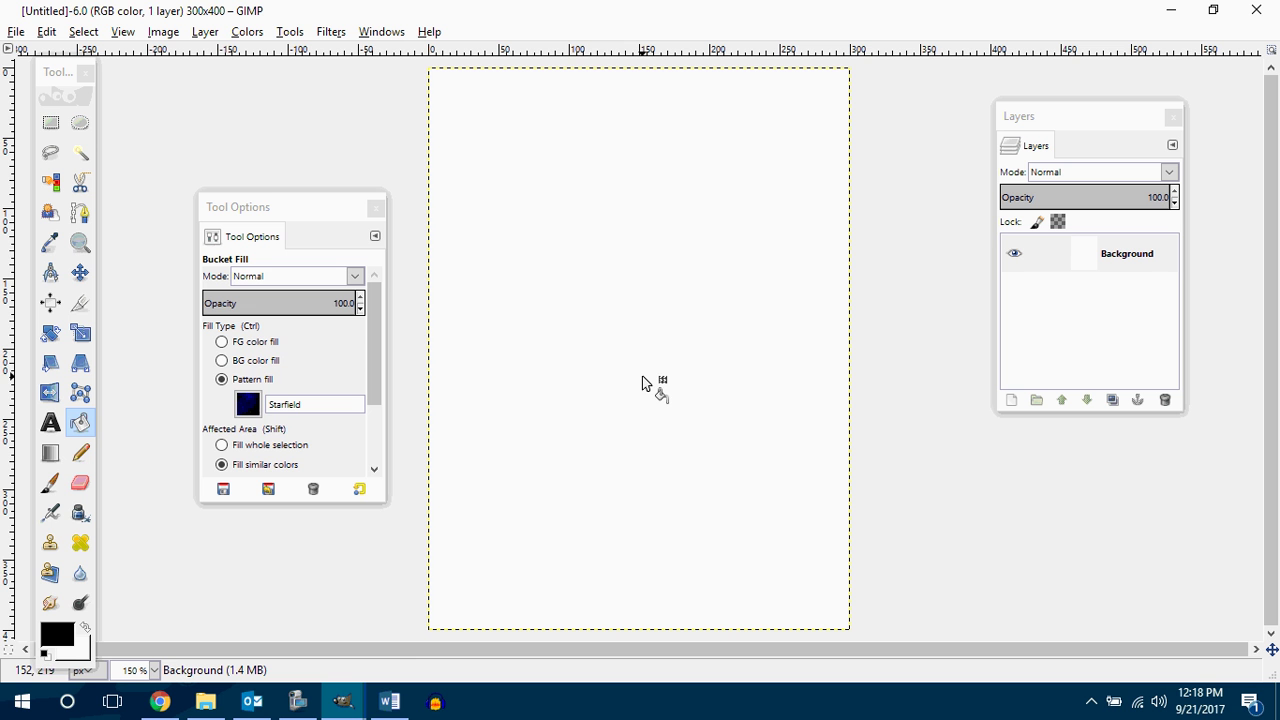
Try filling the canvas with the Dried mud pattern and undo the fill
click(260, 405)
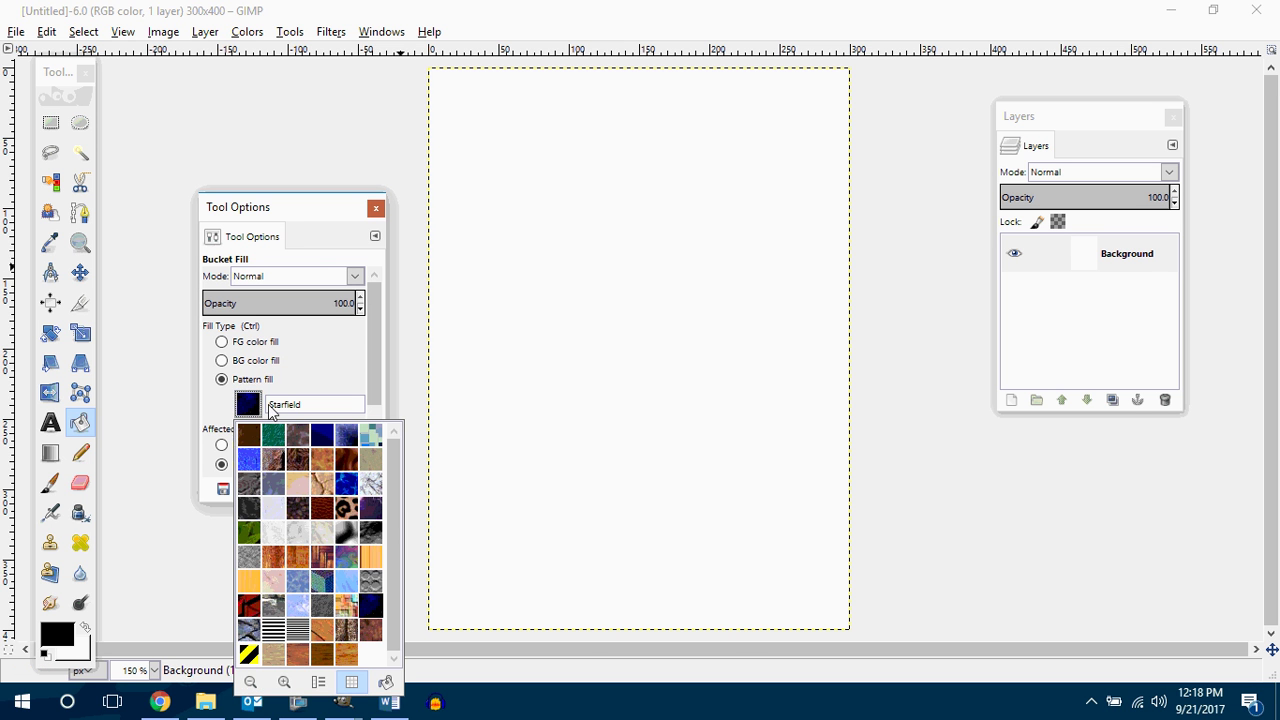
click(323, 485)
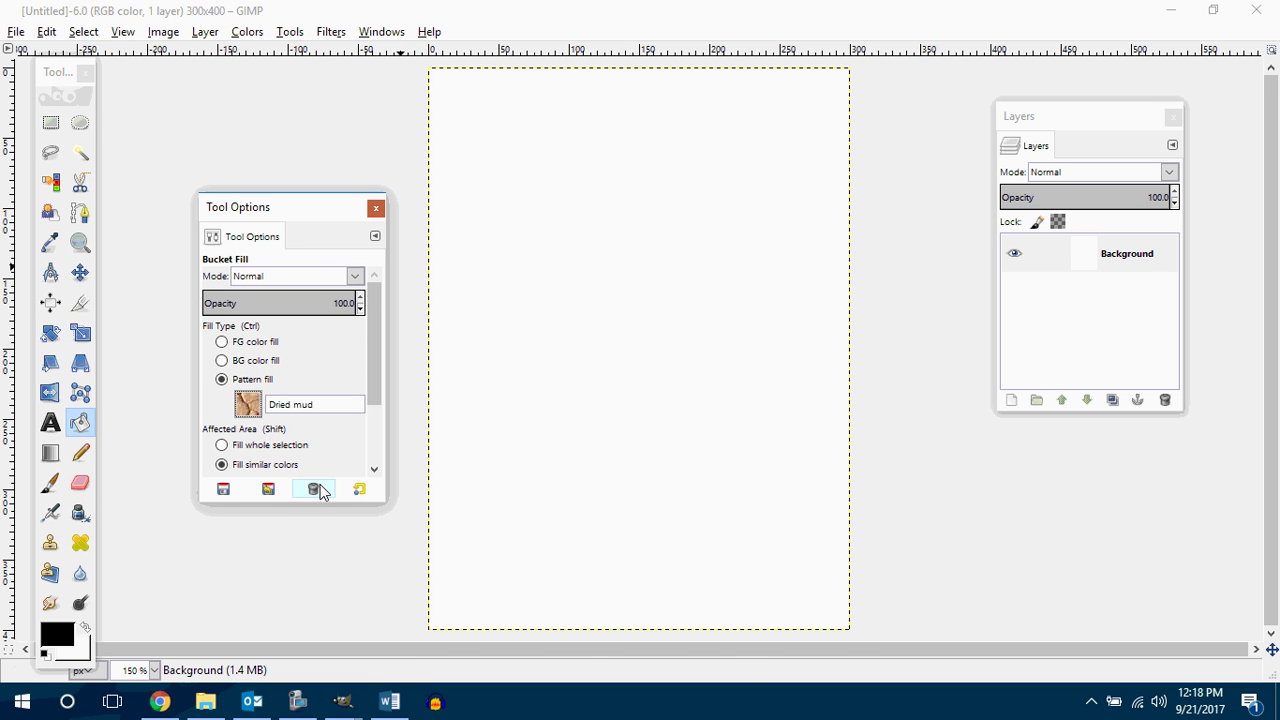
click(682, 343)
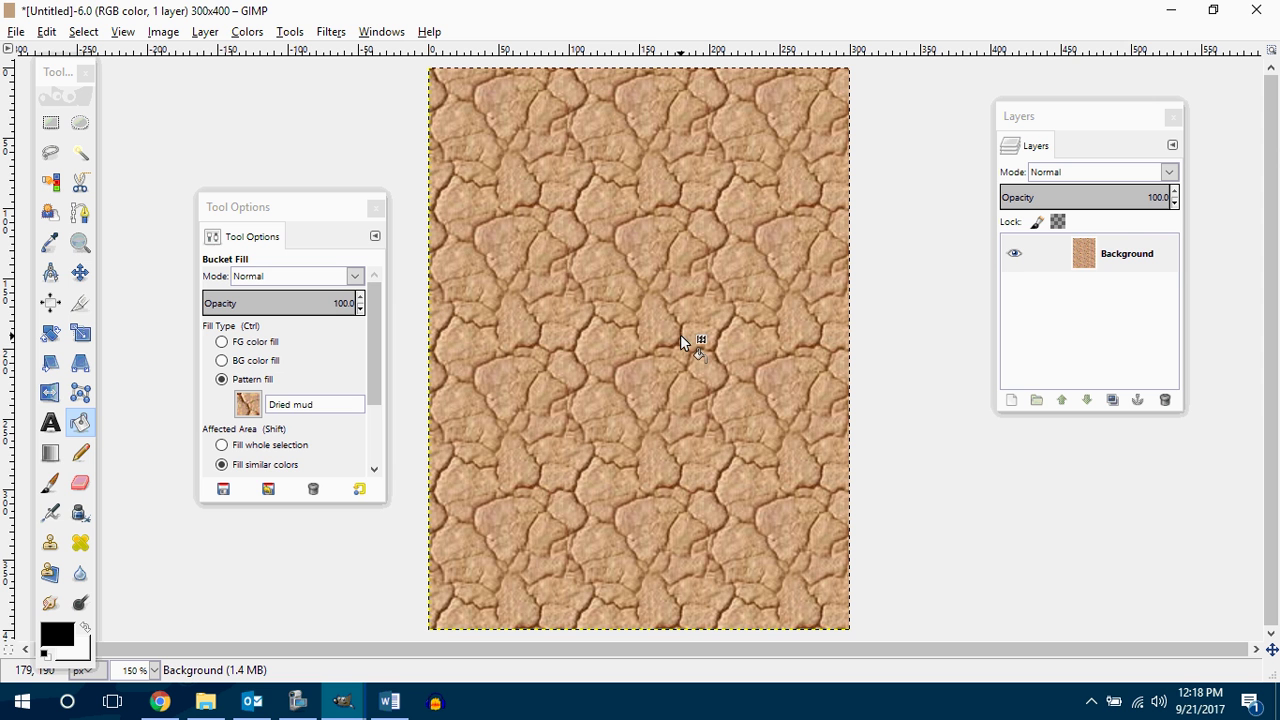
key(ctrl+z)
Try filling the canvas with the Fibers pattern and undo the fill
click(258, 402)
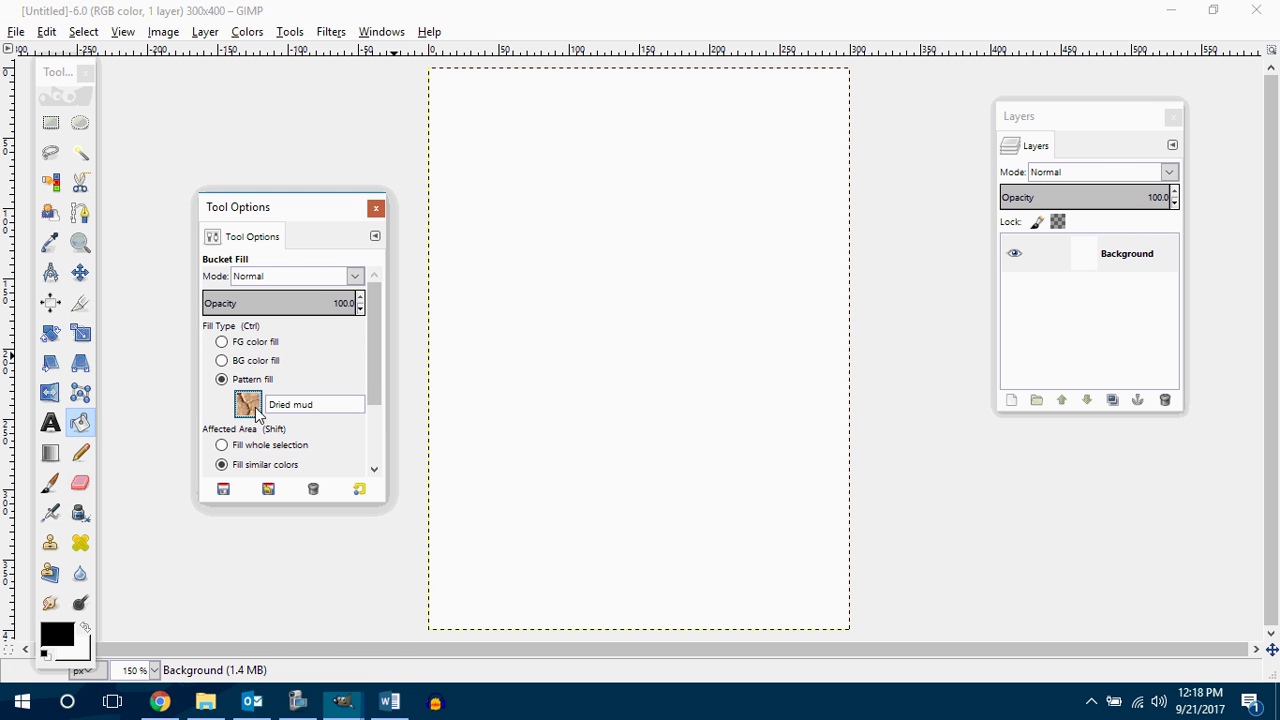
click(371, 484)
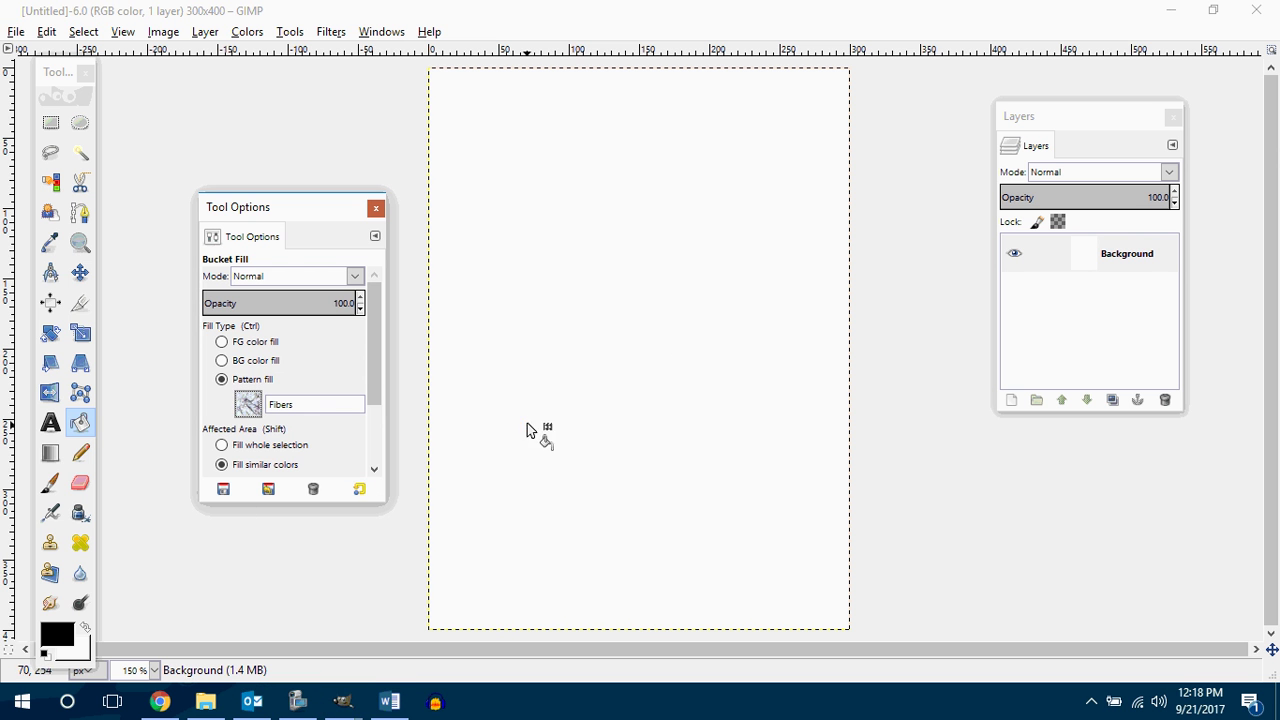
click(530, 422)
key(ctrl+z)
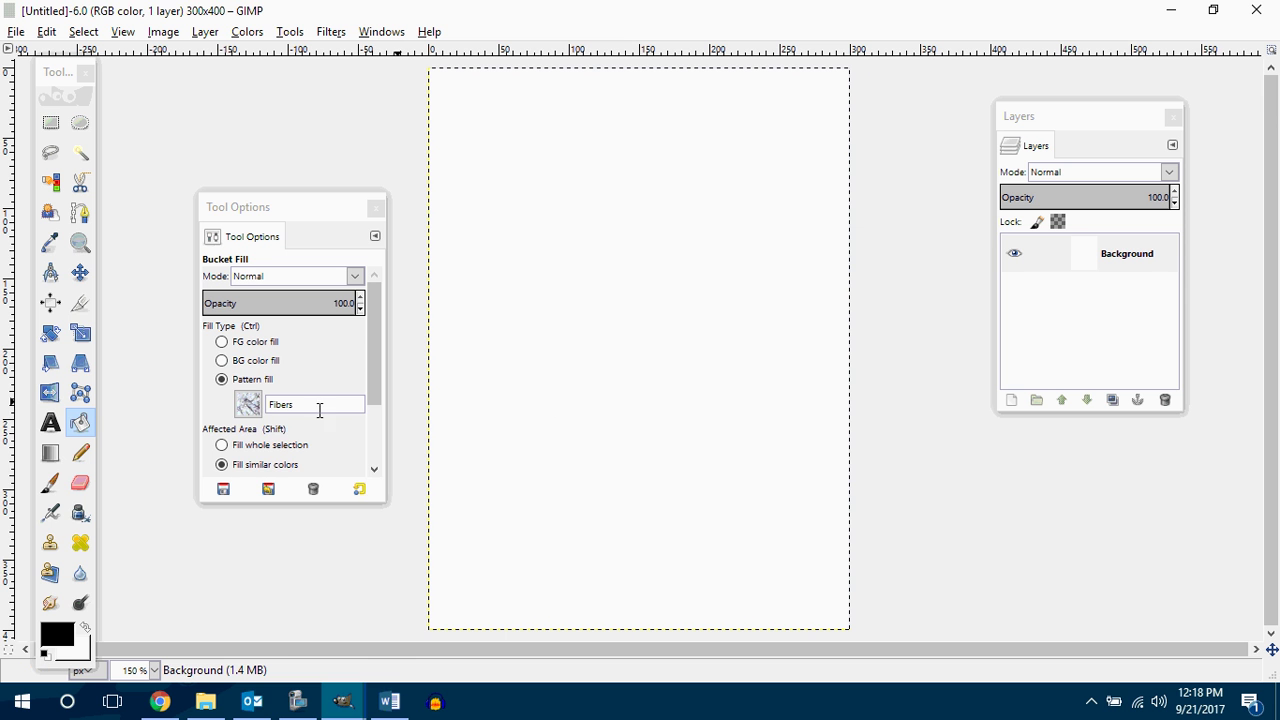
Try filling the canvas with the Leather pattern and undo the fill
click(250, 403)
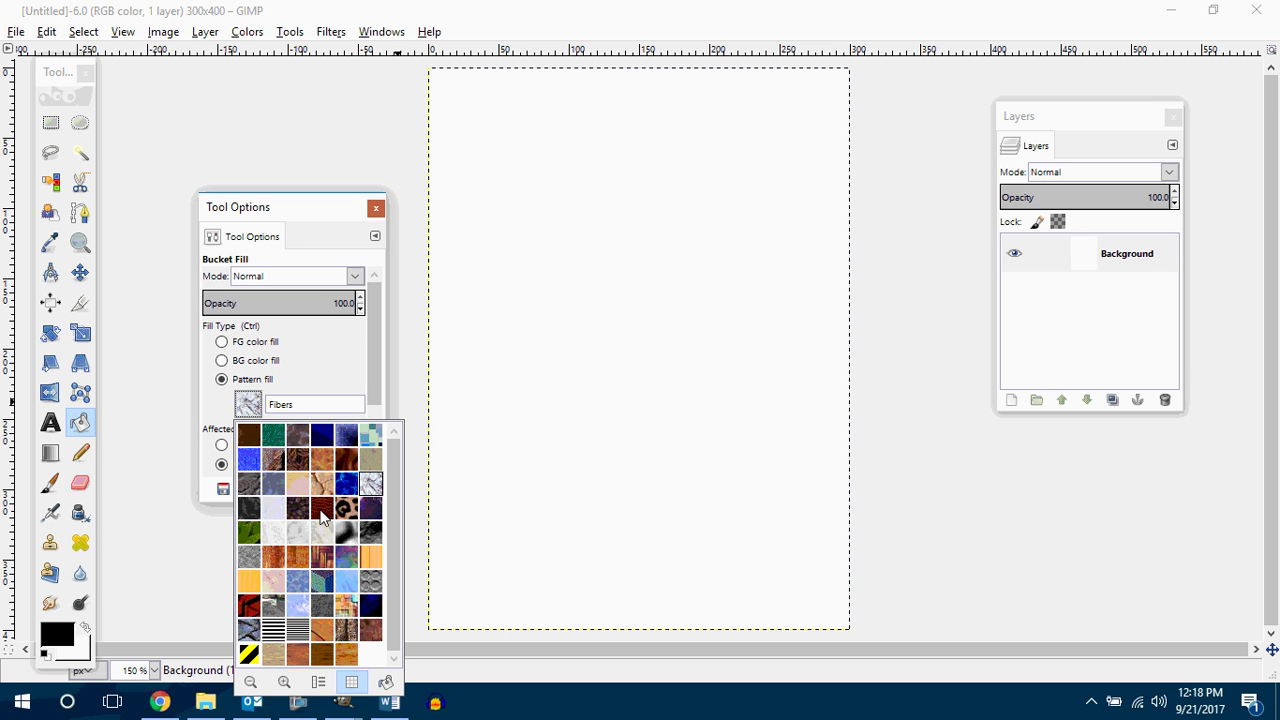
click(322, 510)
click(556, 427)
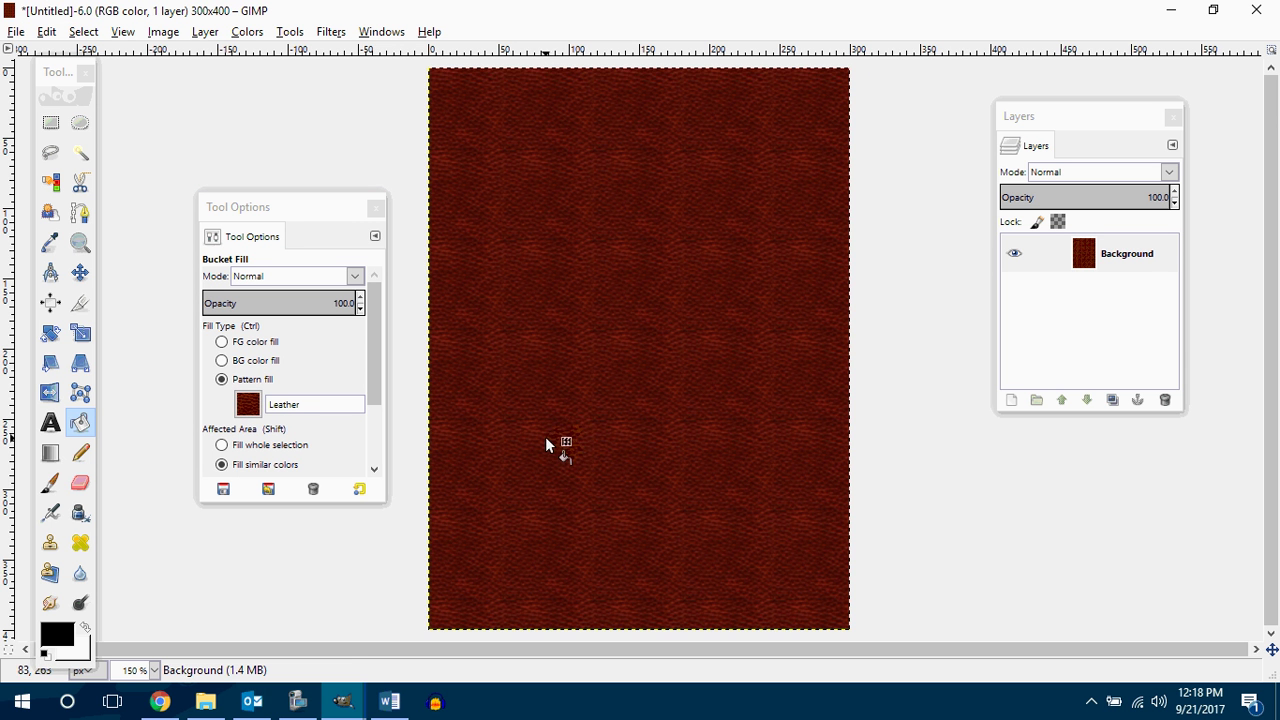
key(ctrl+z)
Fill the canvas with the Blue Squares pattern
click(249, 404)
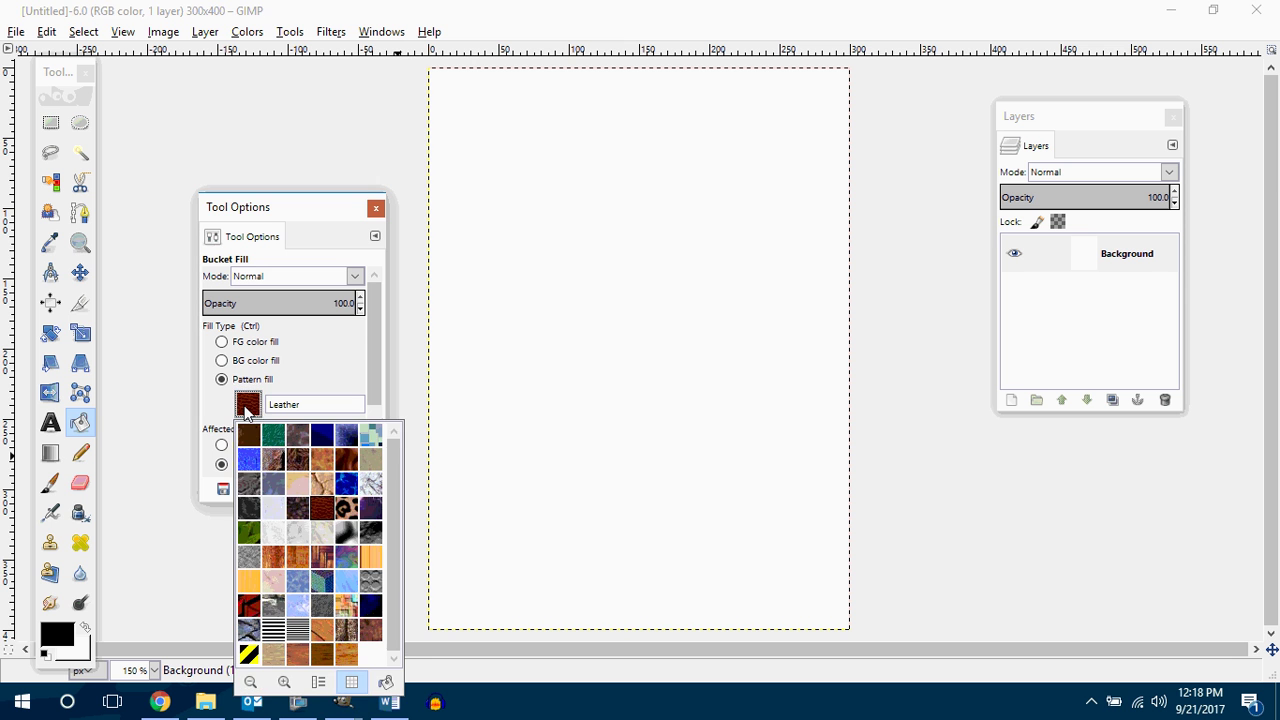
click(373, 437)
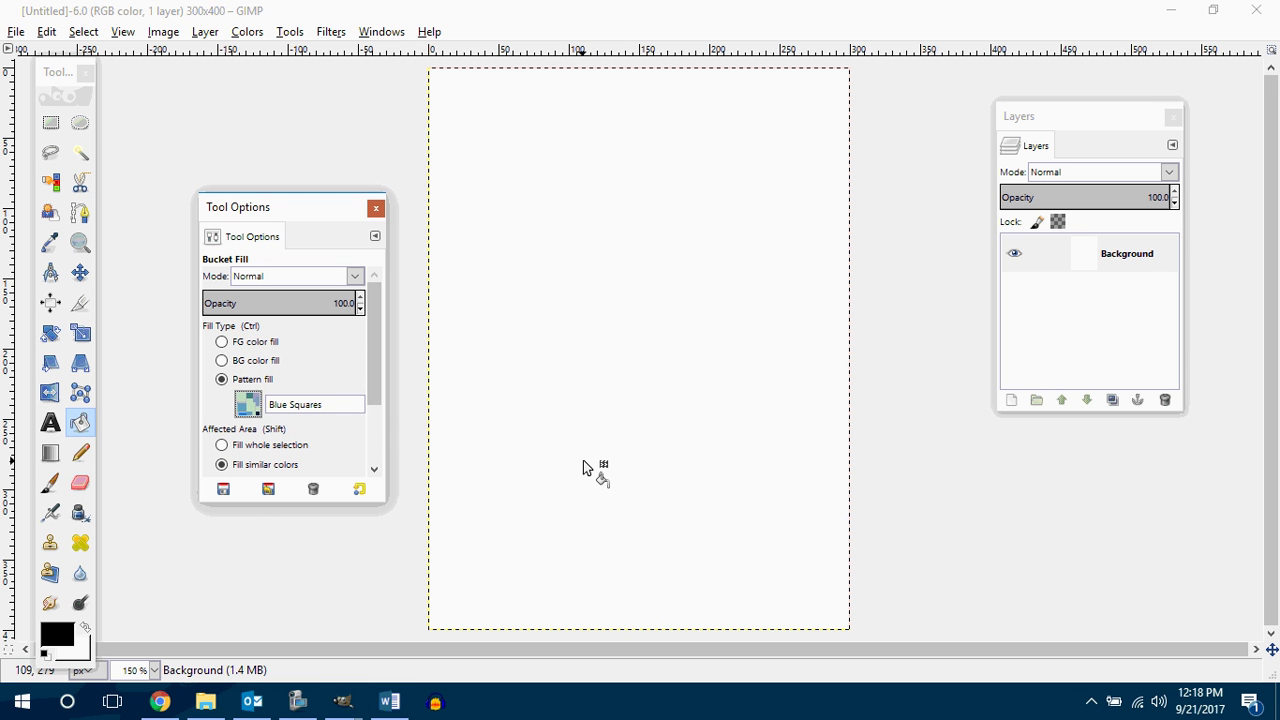
click(586, 465)
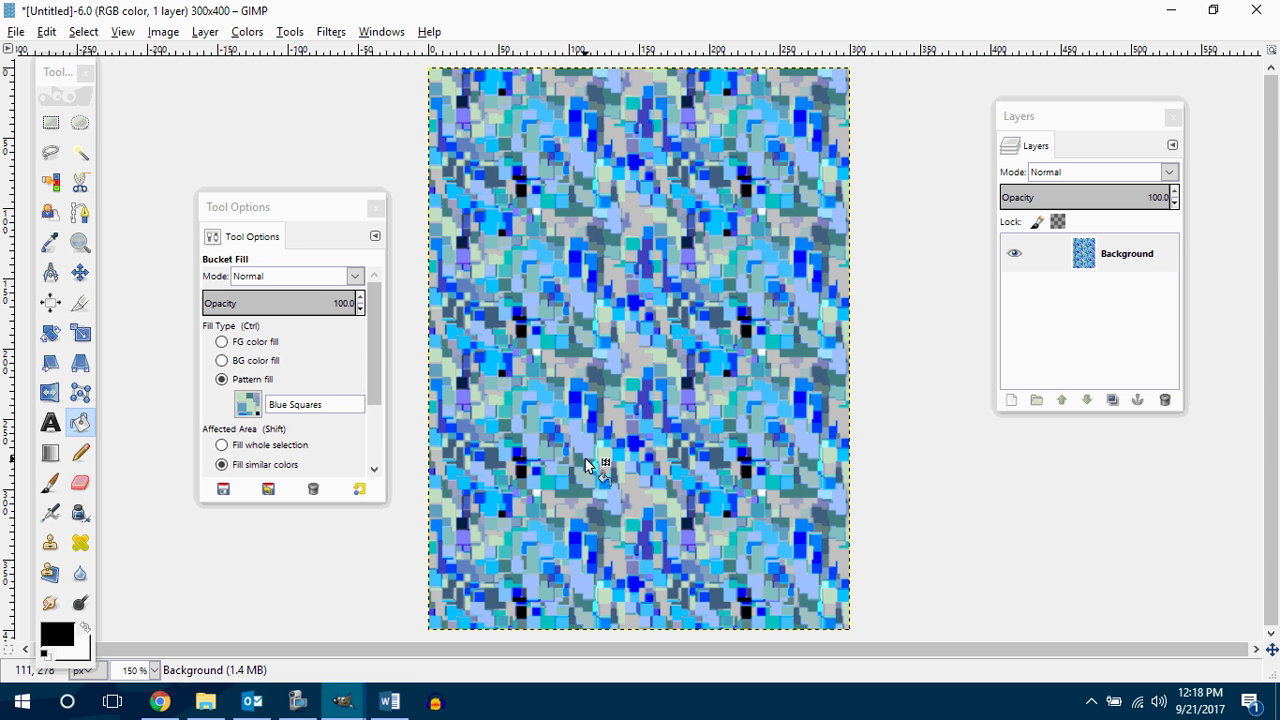
Undo the Blue Squares fill and fill the blank canvas with the same pattern again
key(ctrl+z)
click(249, 404)
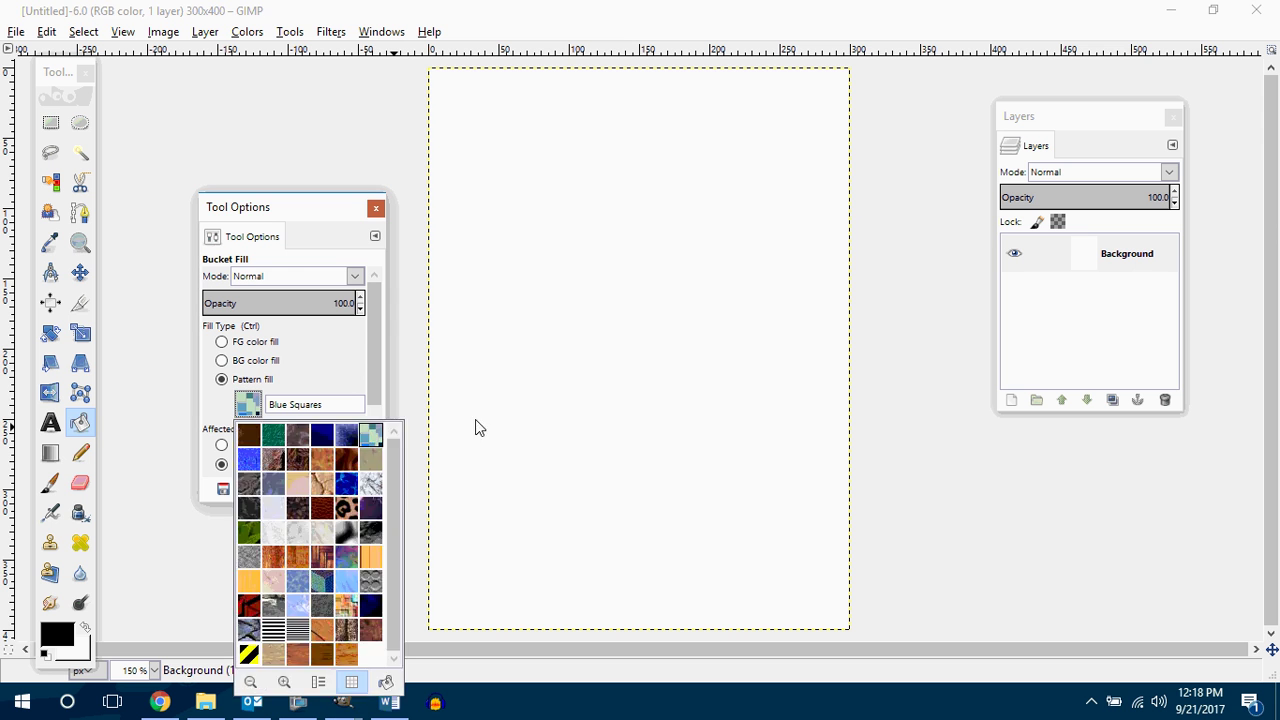
click(476, 421)
click(586, 385)
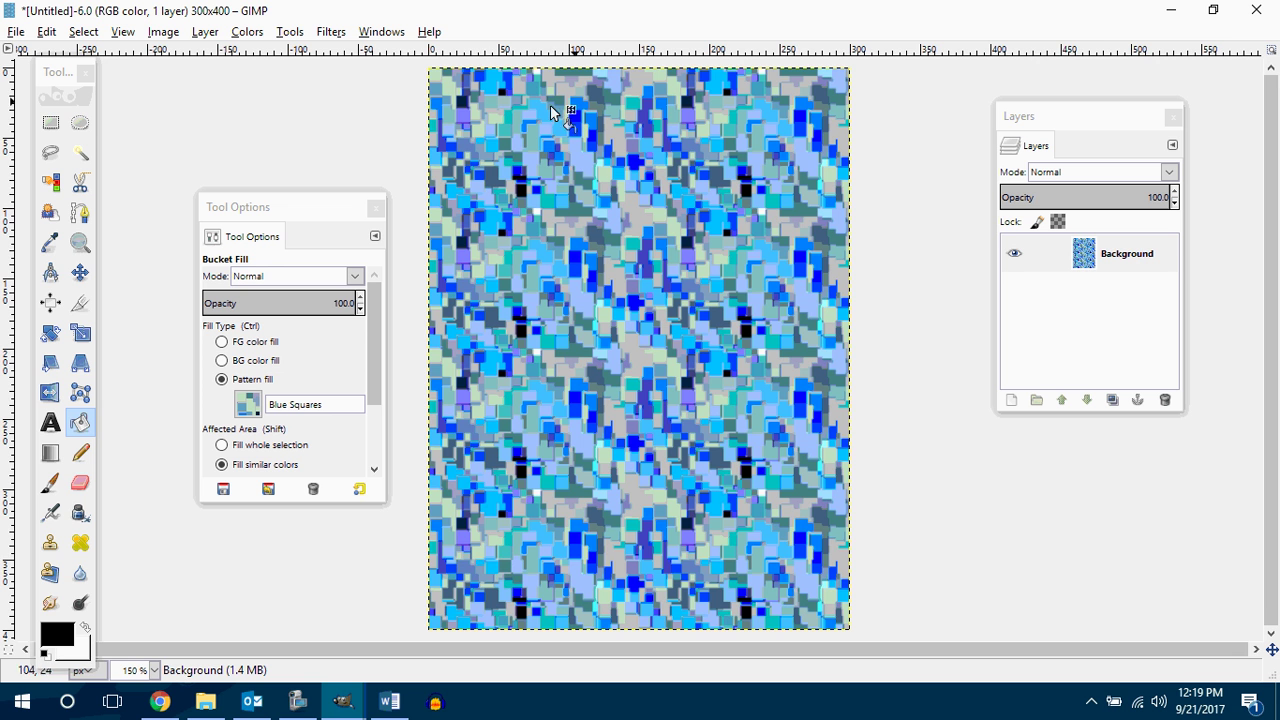
Switch to Chrome to look over the Flappy bird and Mario background image results, and return to the 300x400 canvas in GIMP
click(1172, 11)
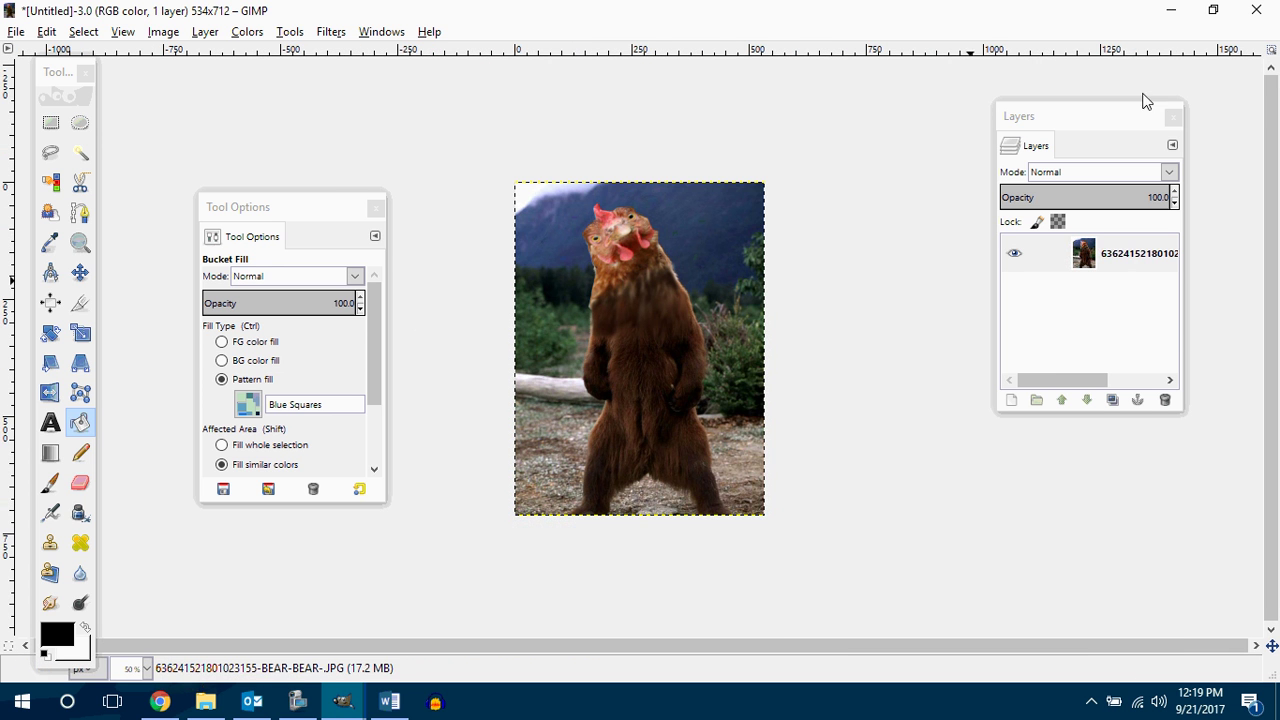
click(1171, 13)
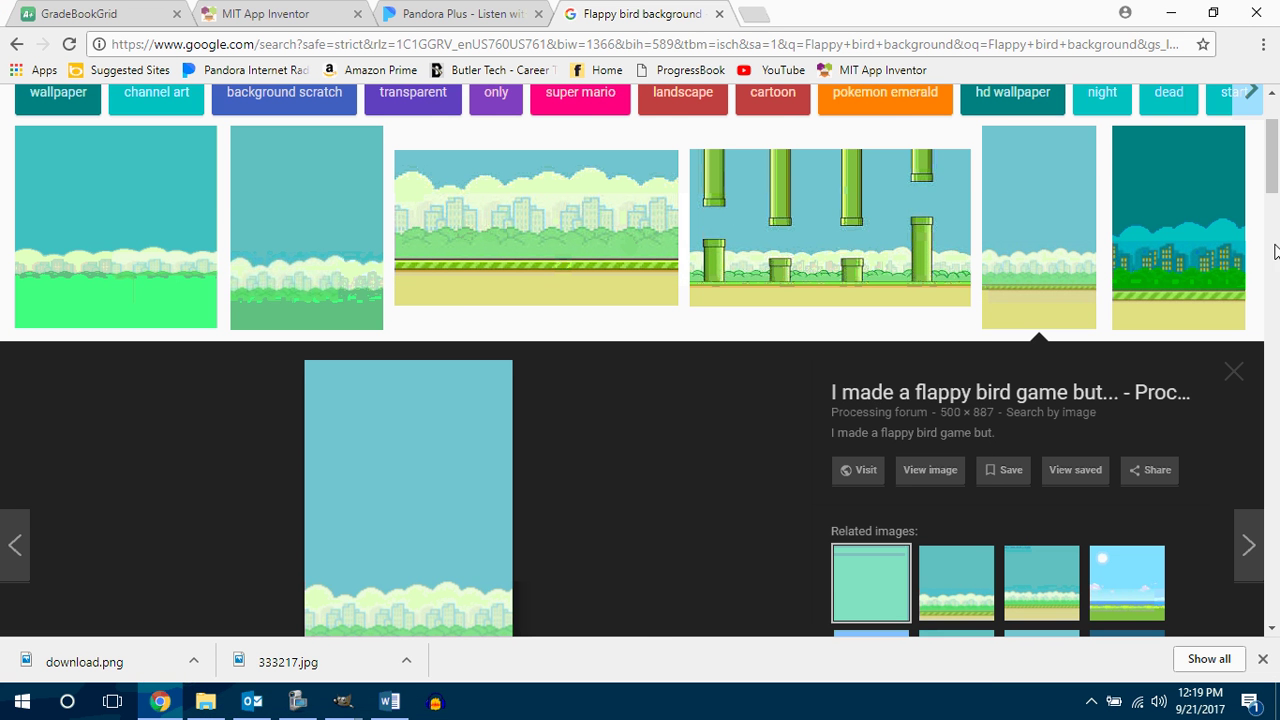
scroll(1277, 179, up, 2)
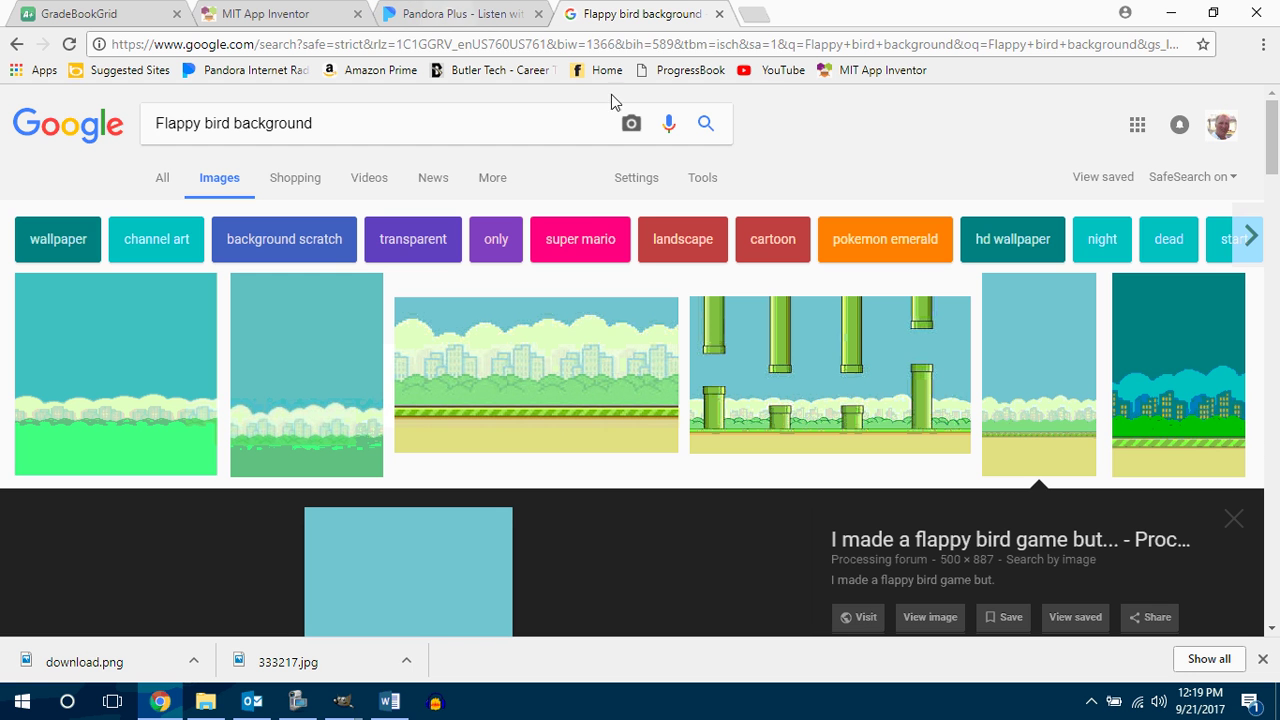
click(15, 46)
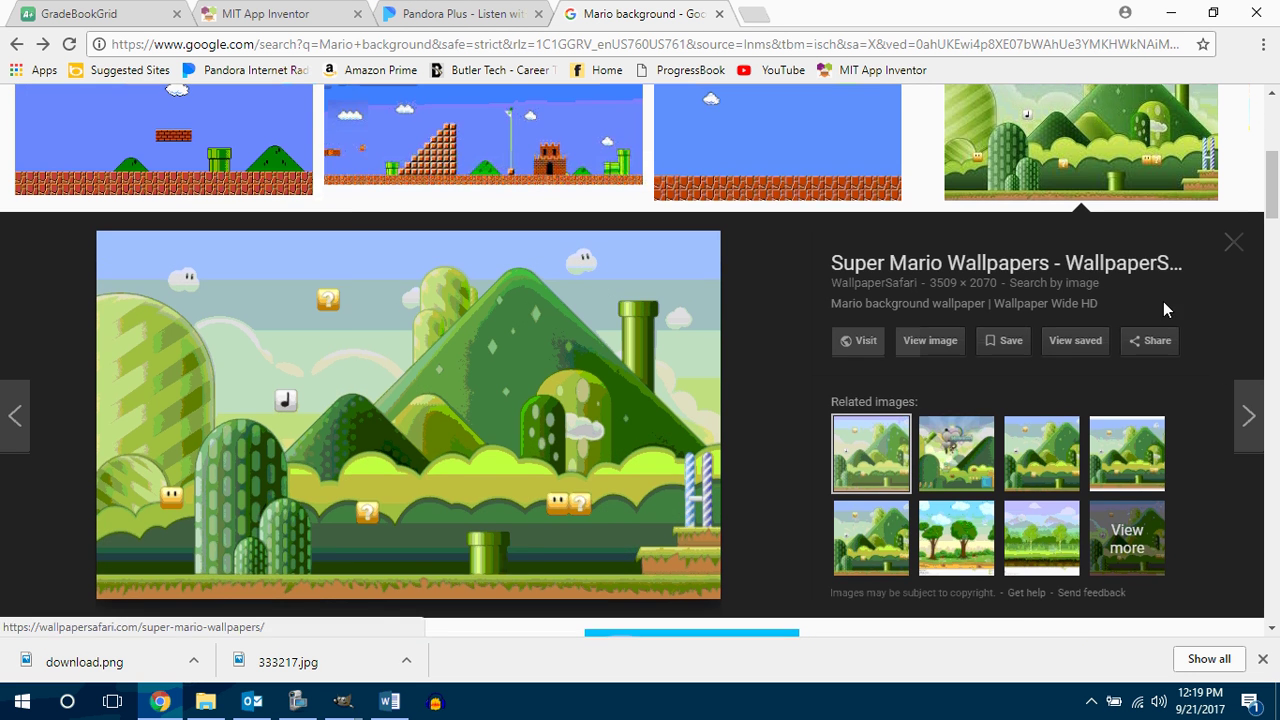
scroll(487, 305, up, 2)
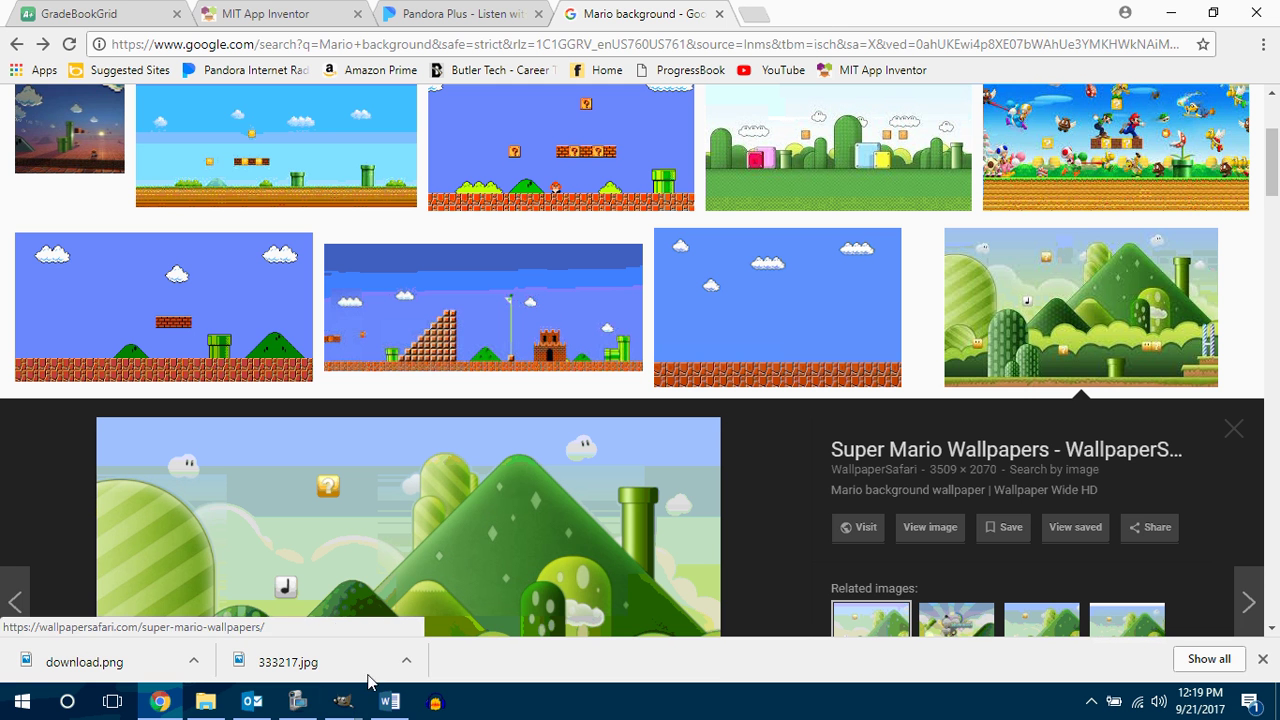
click(343, 701)
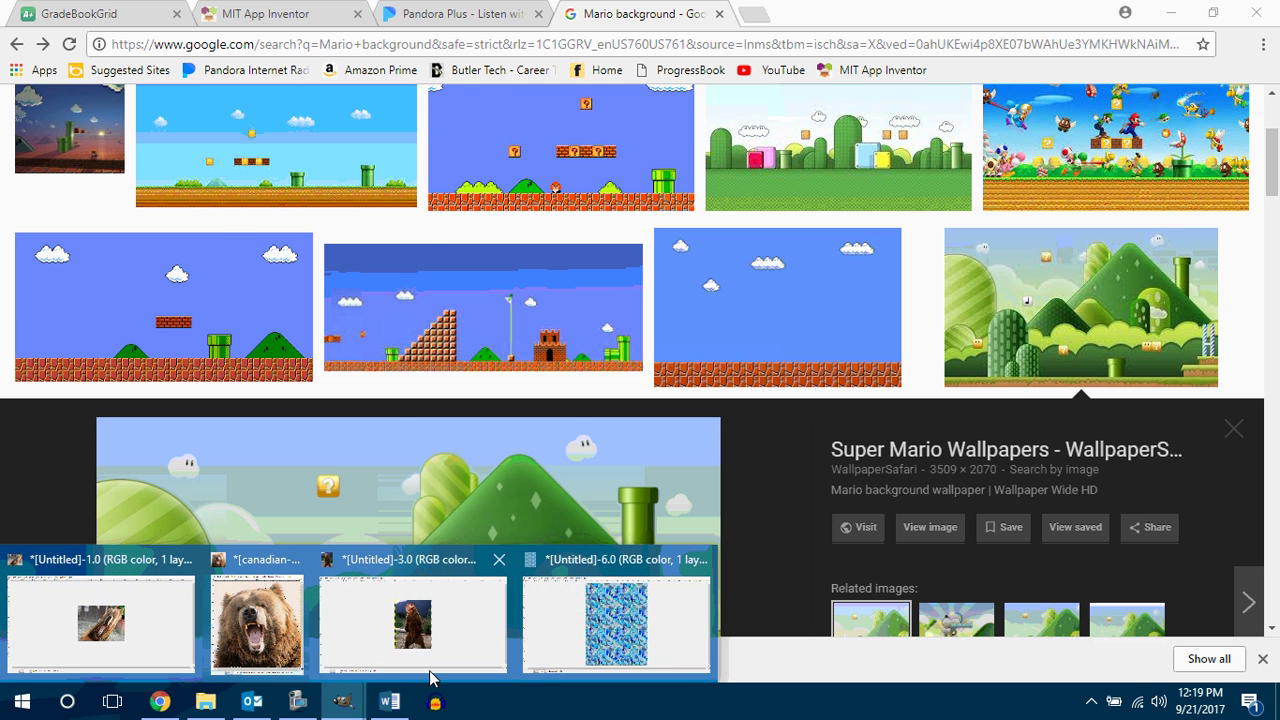
click(614, 632)
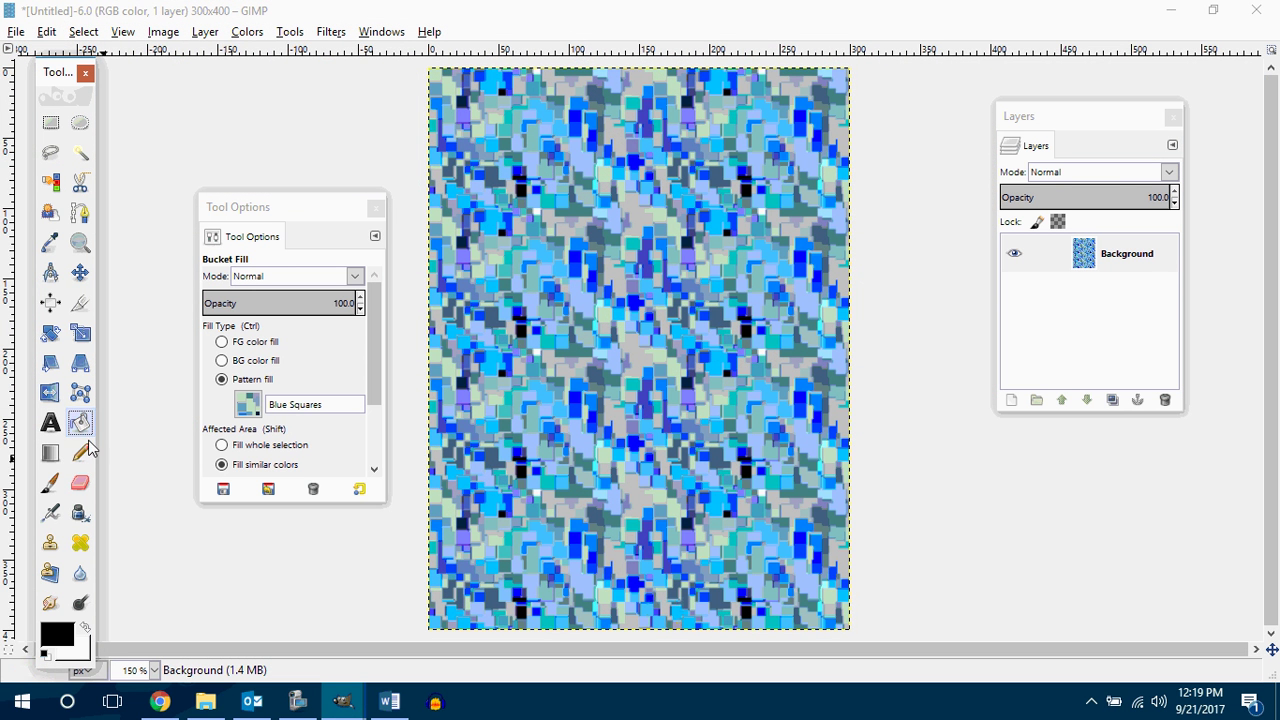
Try the Warning! pattern on top of the Blue Squares fill, and undo both fills
click(250, 408)
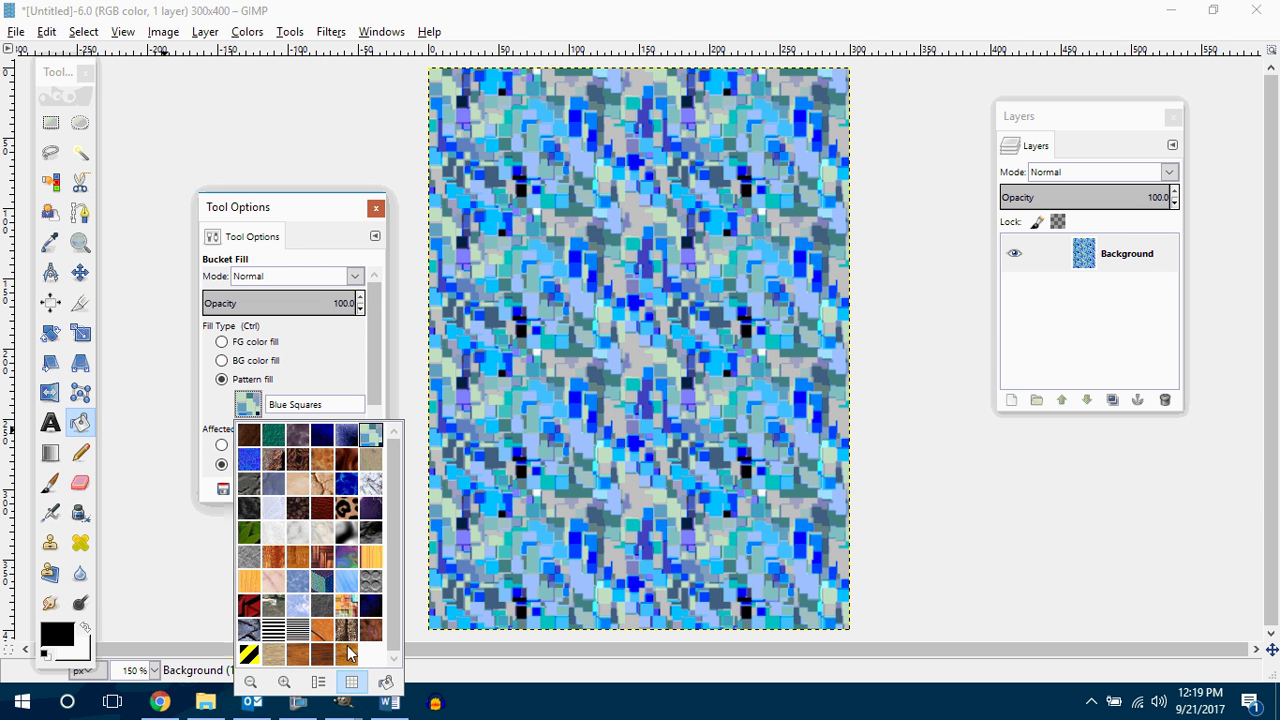
click(252, 657)
click(540, 432)
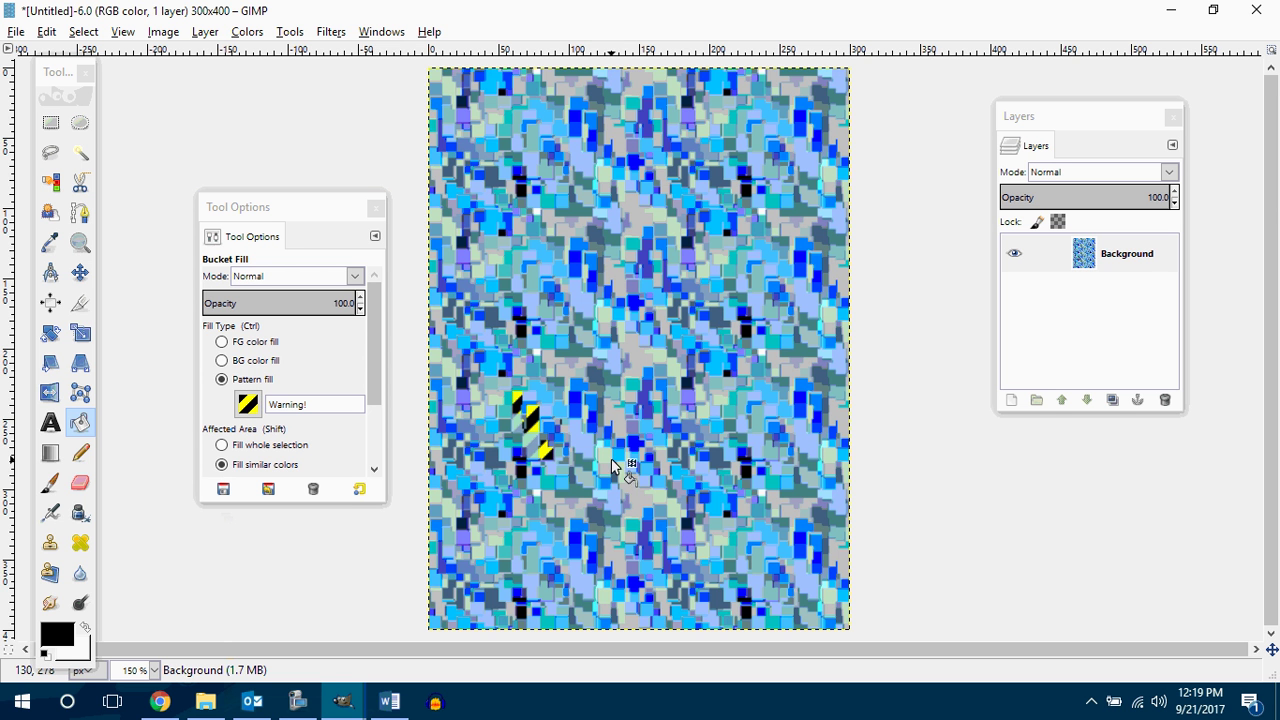
key(ctrl+z)
key(ctrl+z)
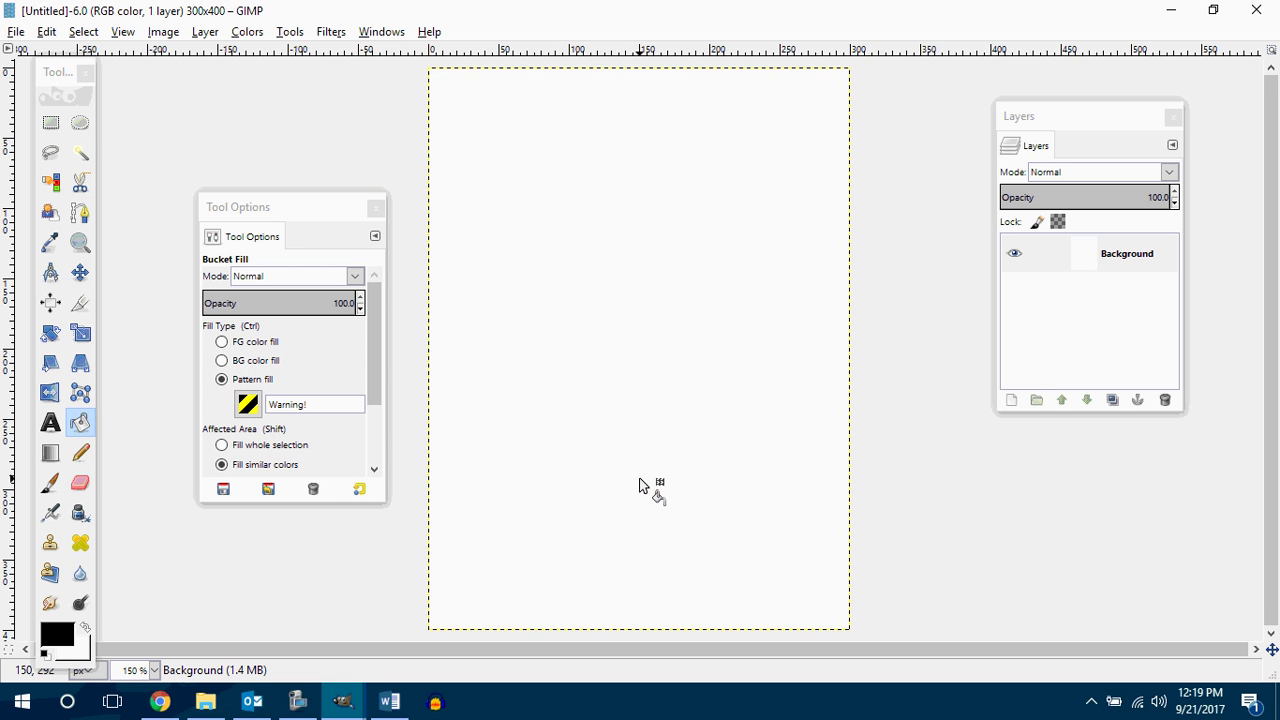
Try filling the blank canvas with the Warning! pattern and undo the fill
click(636, 483)
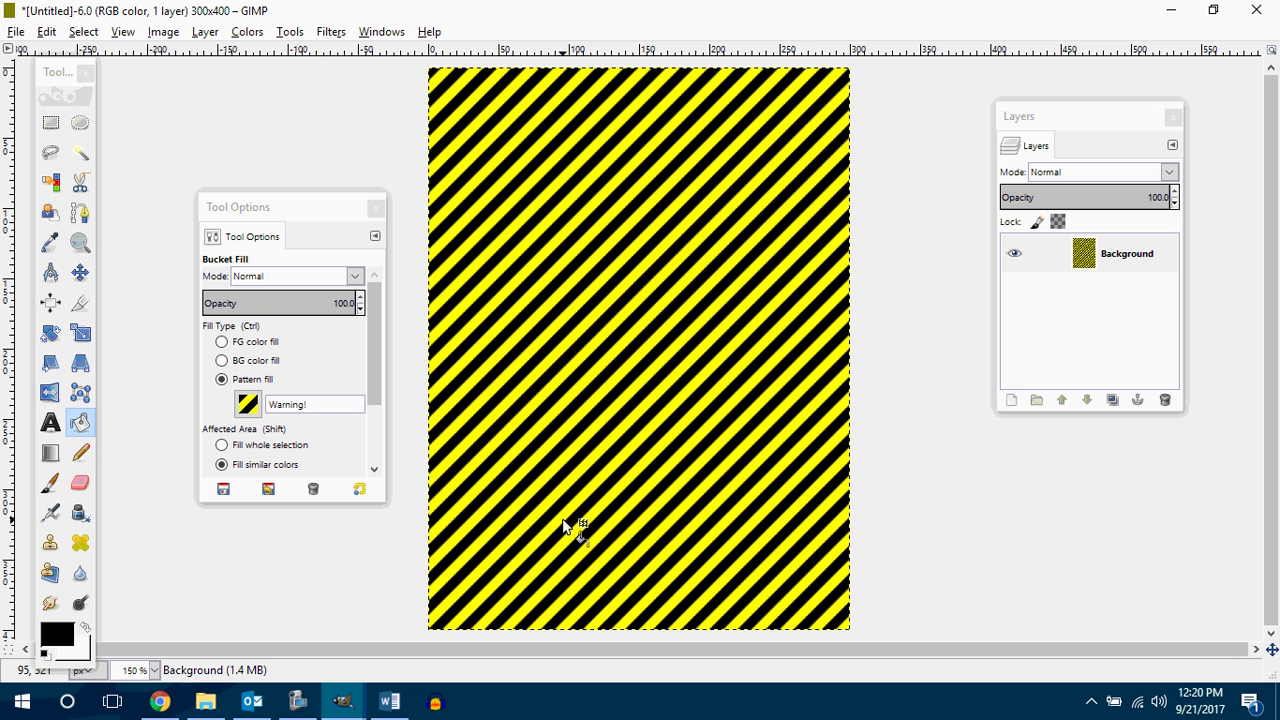
key(ctrl+z)
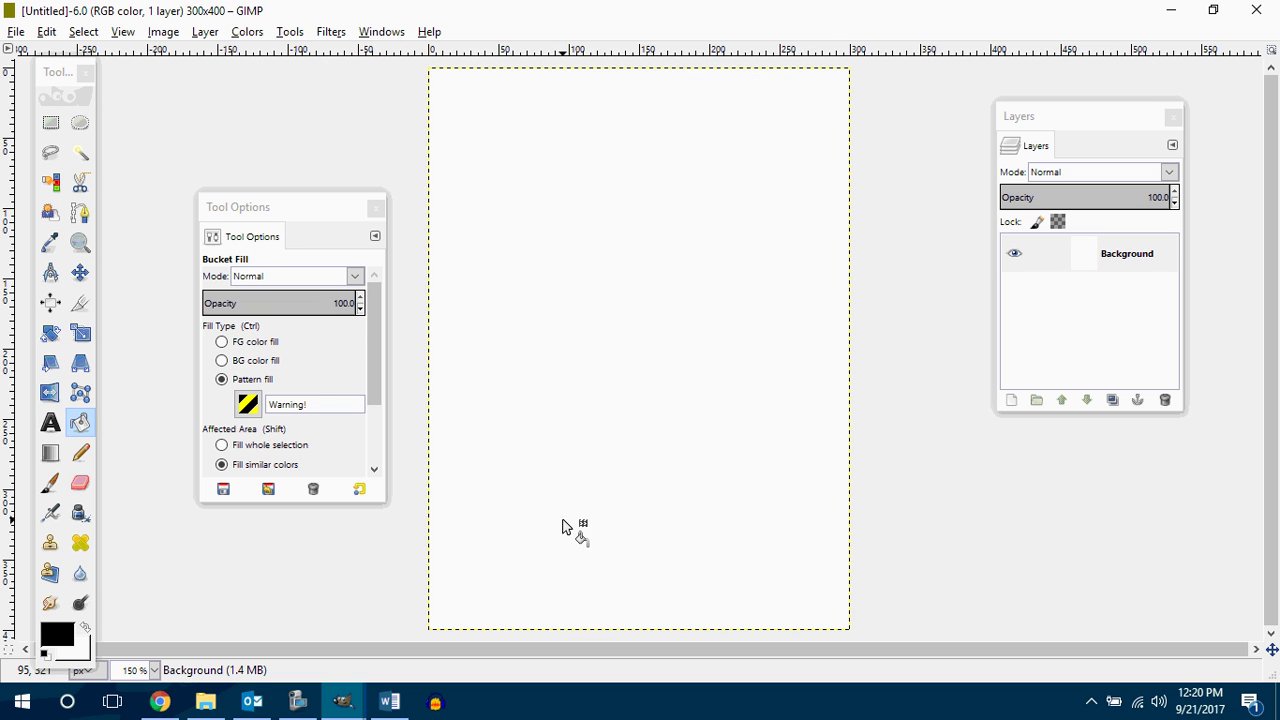
click(634, 471)
key(ctrl+z)
Fill the canvas with the Terra pattern, undo it, and fill the canvas with Terra again
click(247, 404)
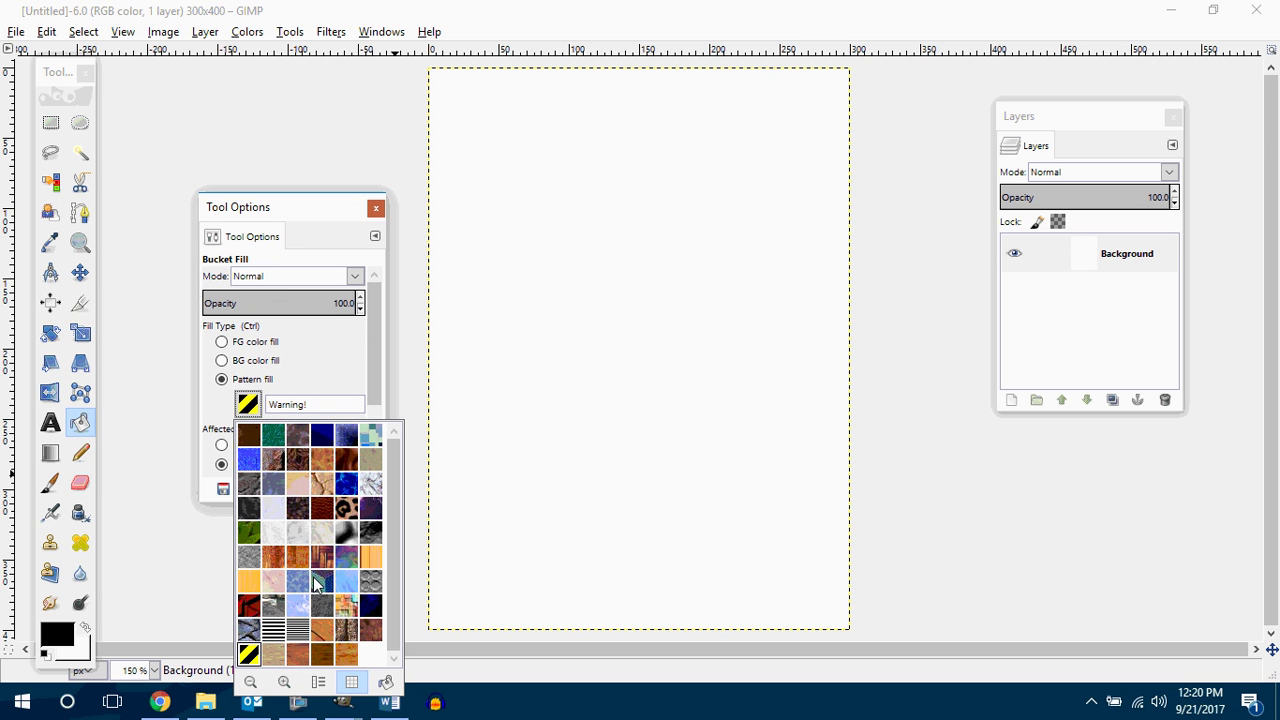
click(326, 632)
click(548, 490)
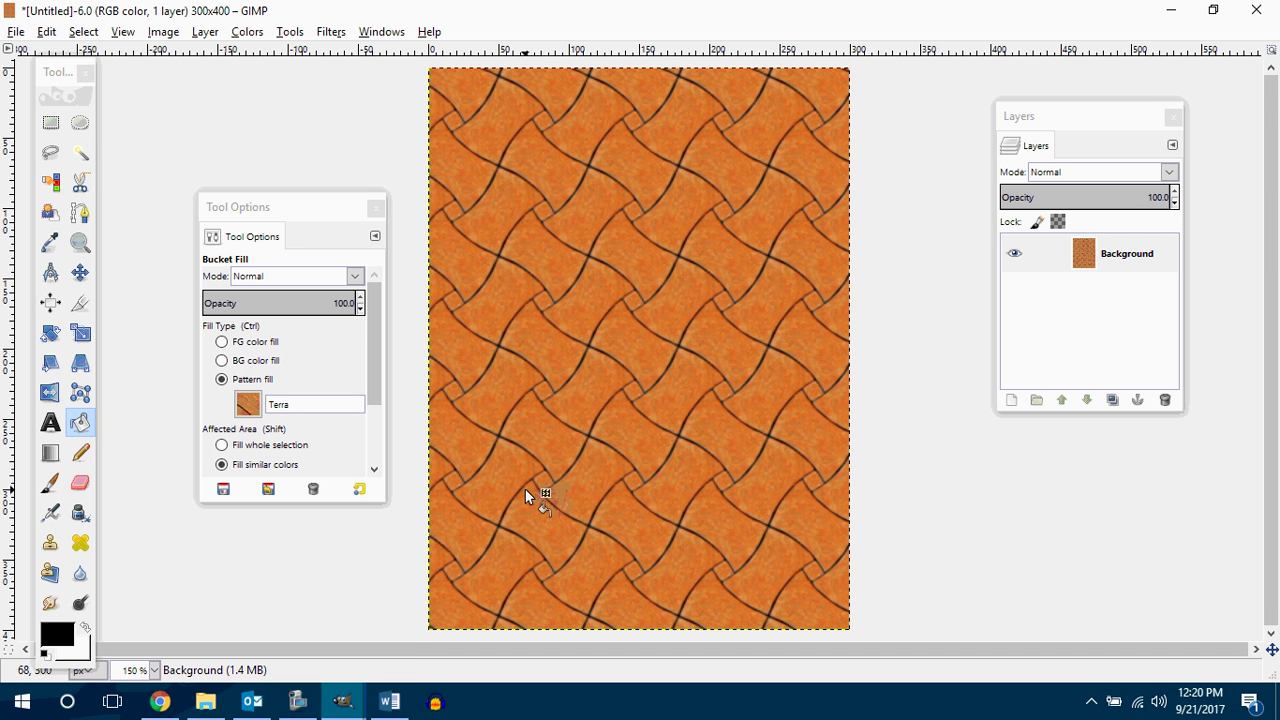
key(ctrl+z)
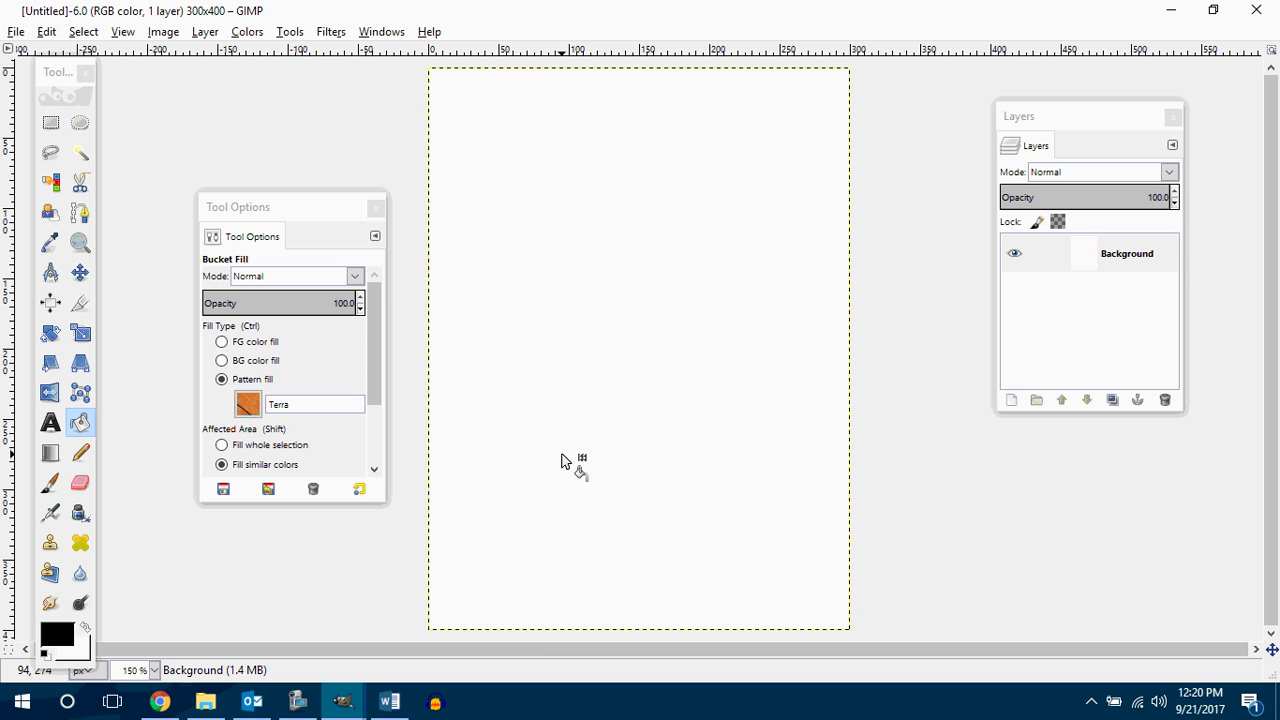
click(560, 460)
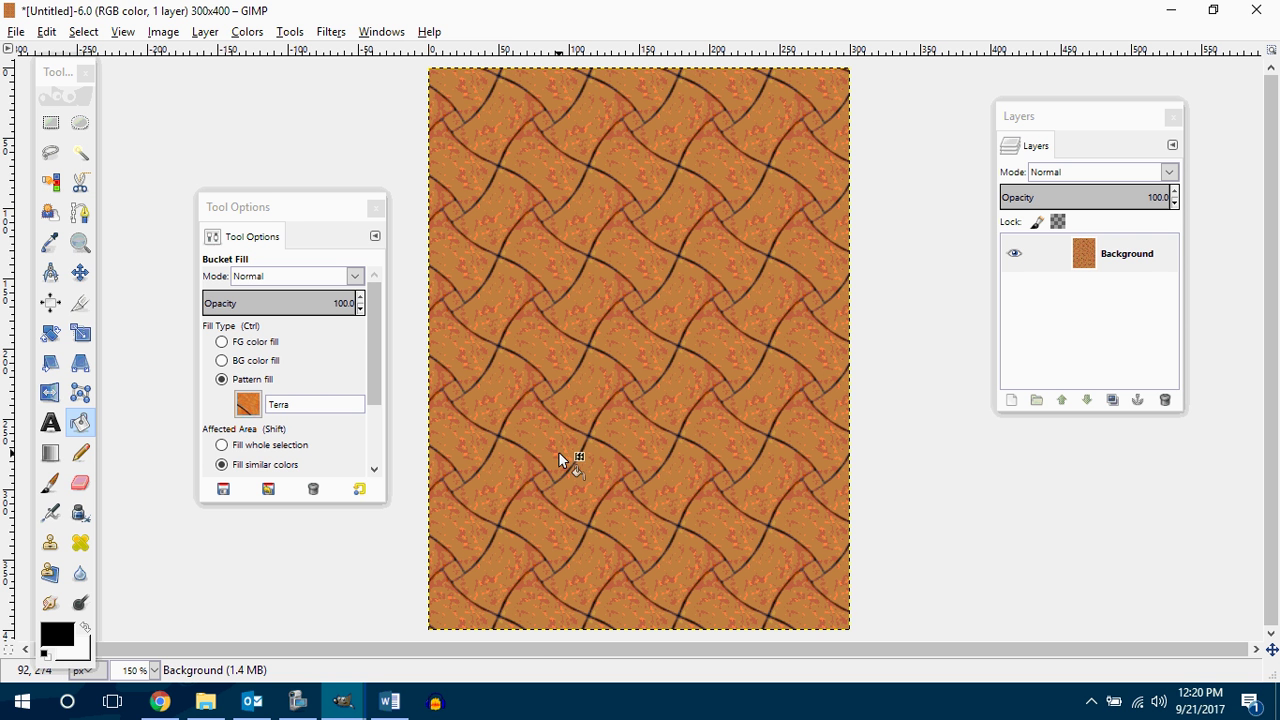
Try deleting a rectangular selection over the upper part of the Terra canvas, and undo back to the blank canvas
click(51, 122)
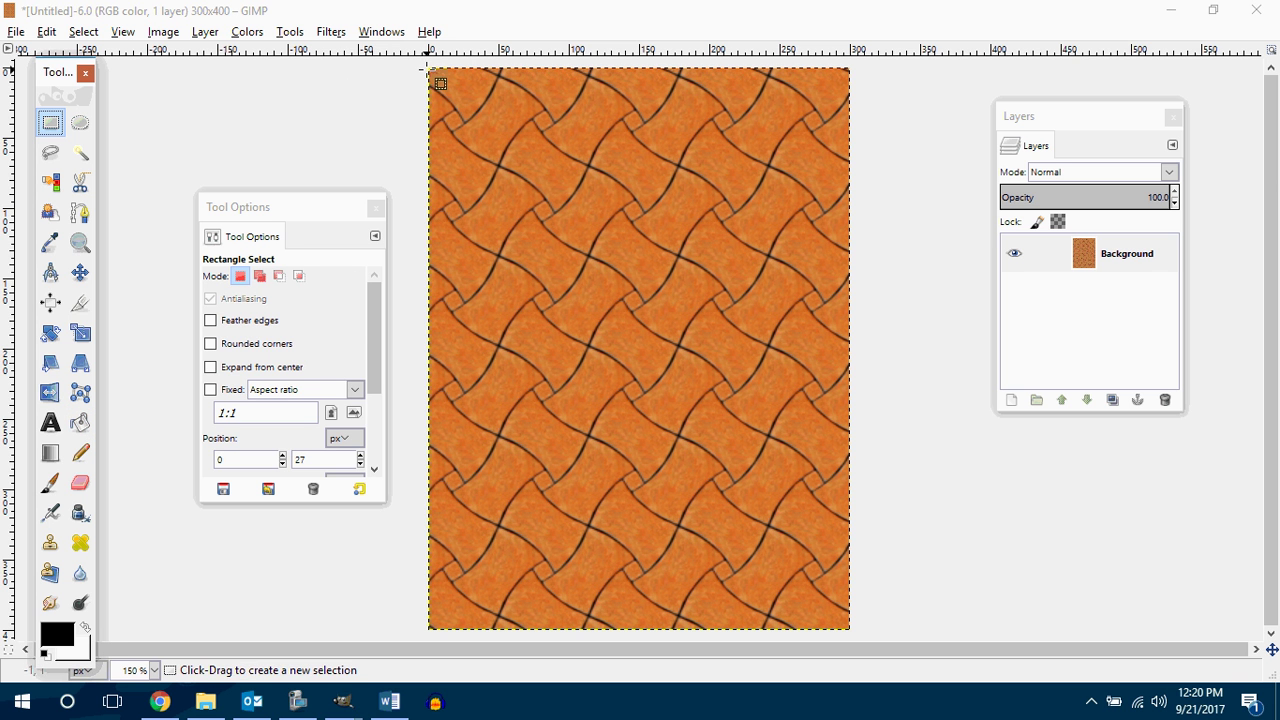
drag(427, 70, 855, 536)
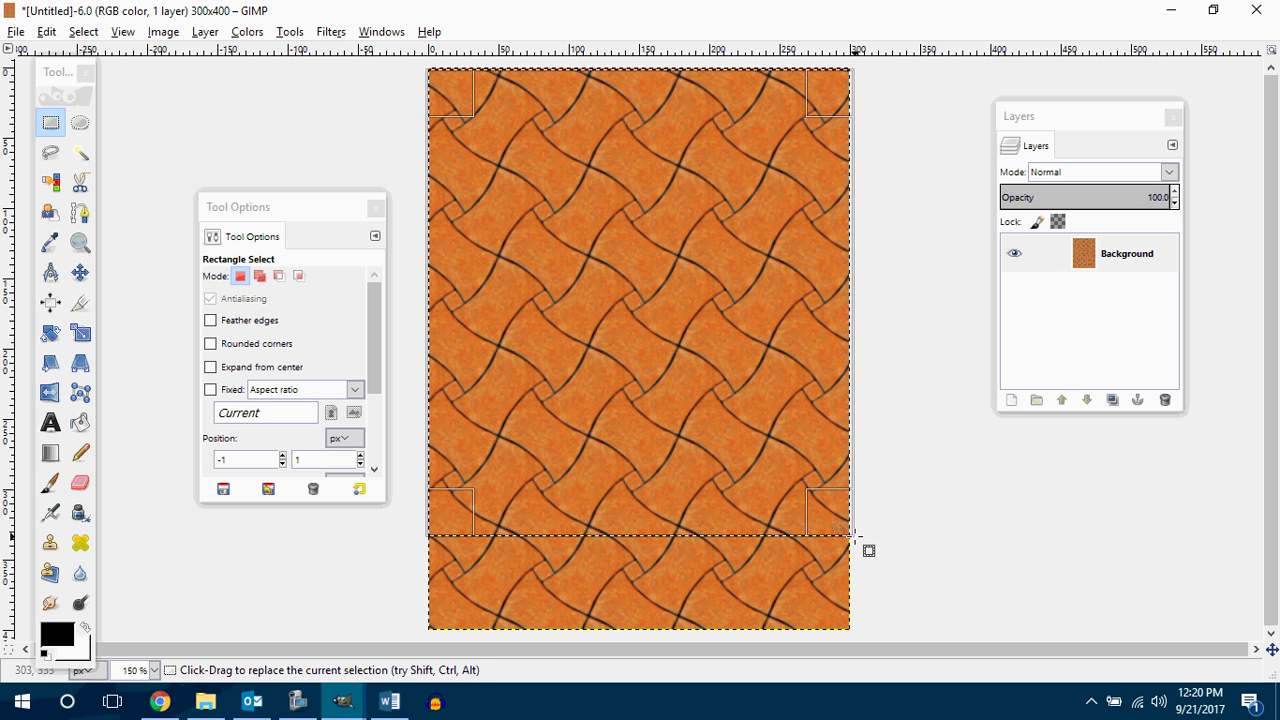
key(Delete)
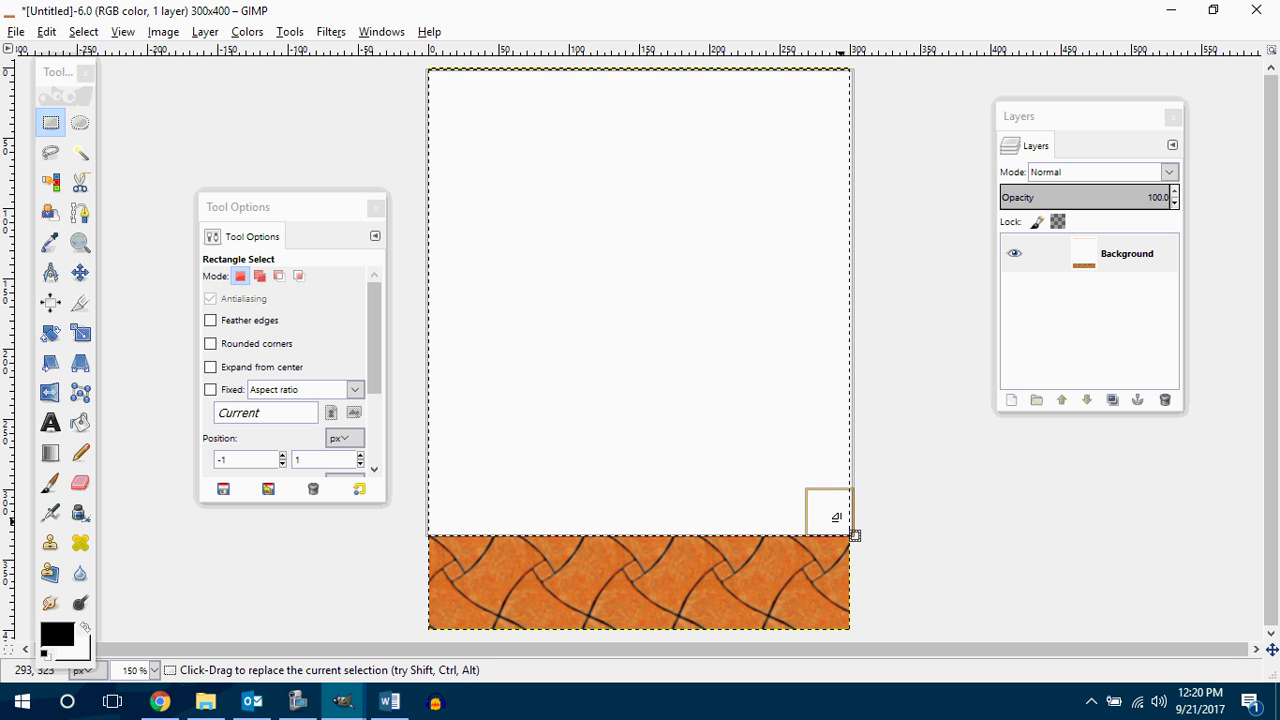
drag(838, 517, 839, 519)
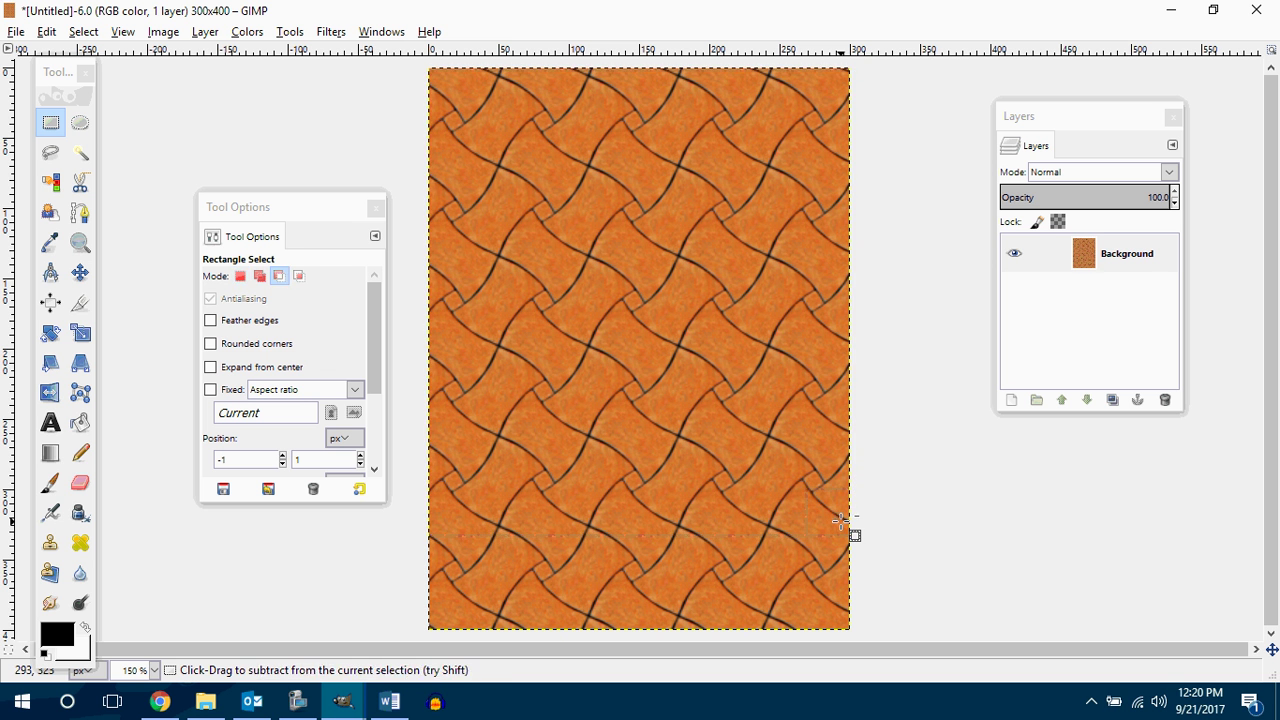
key(ctrl+z)
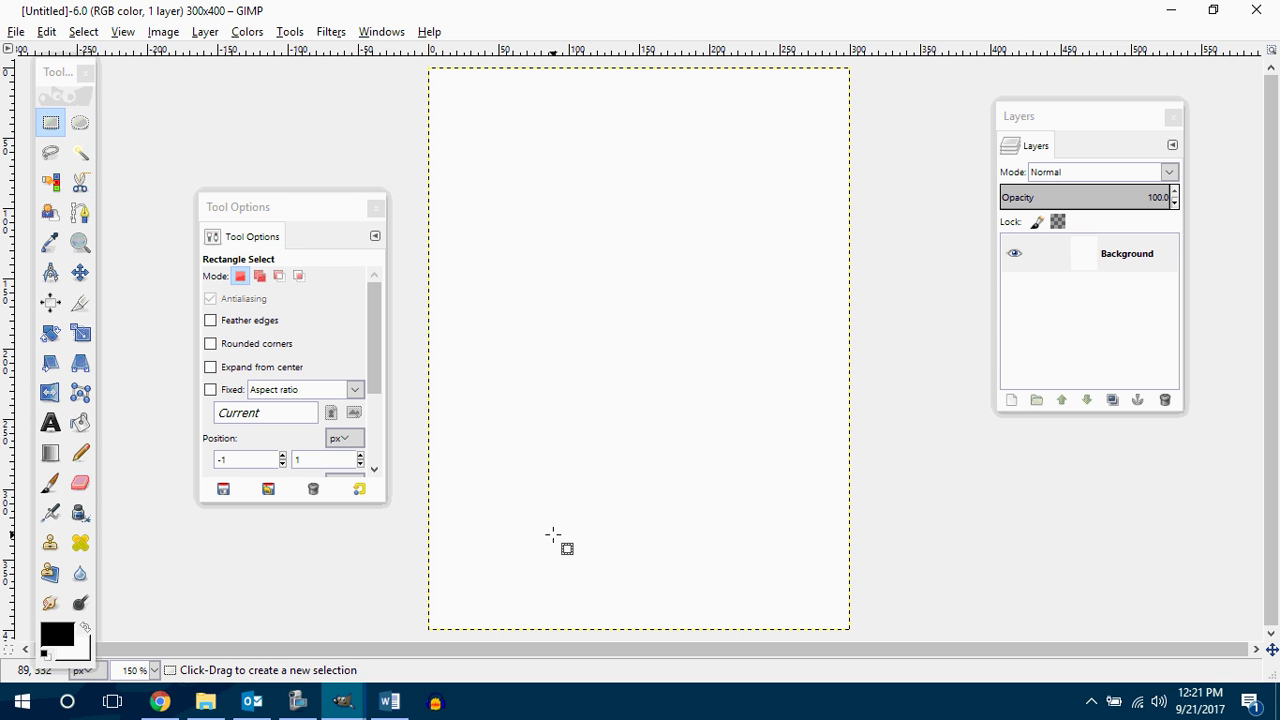
Fill the canvas with the Bricks pattern using Bucket Fill set to Pattern fill
click(84, 426)
click(247, 404)
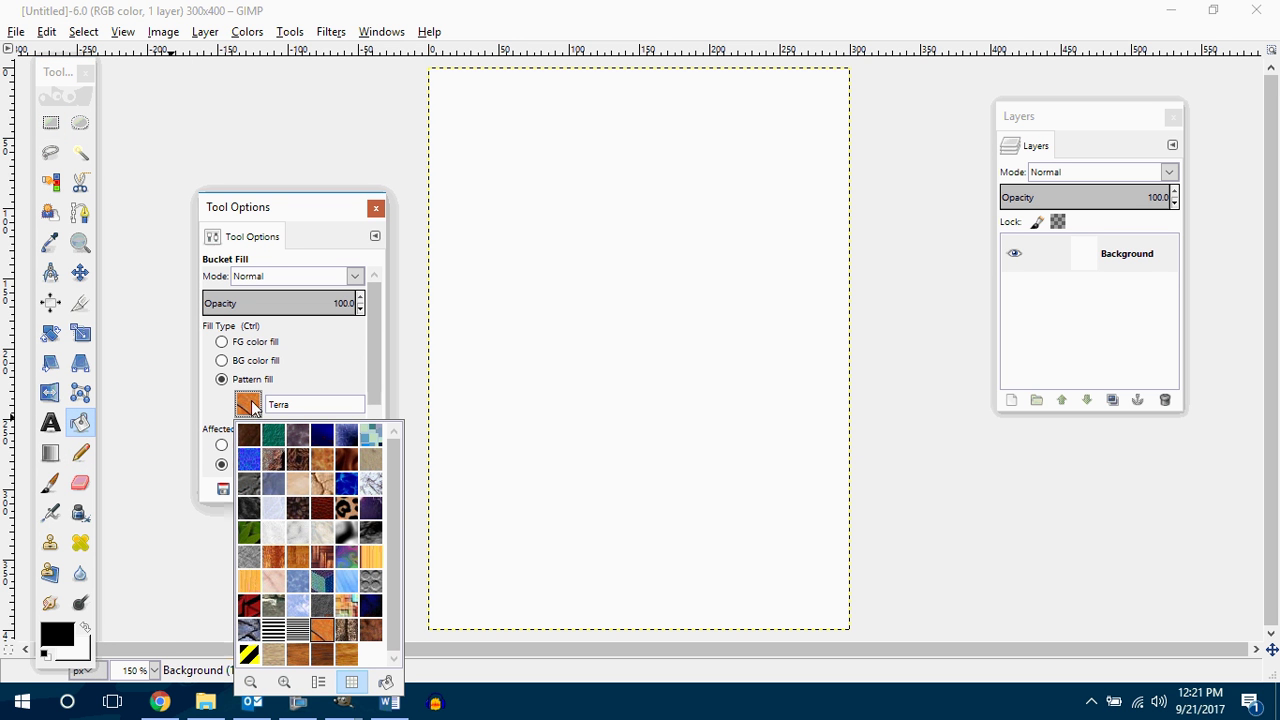
click(250, 345)
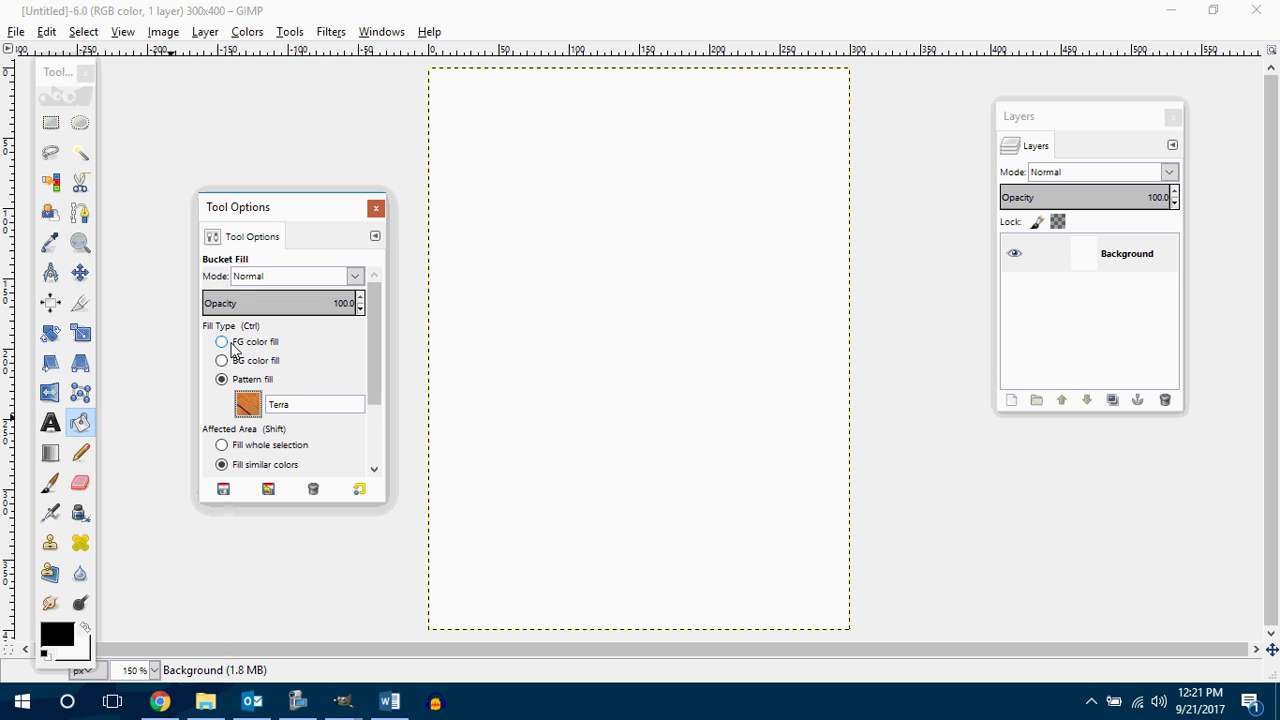
click(240, 344)
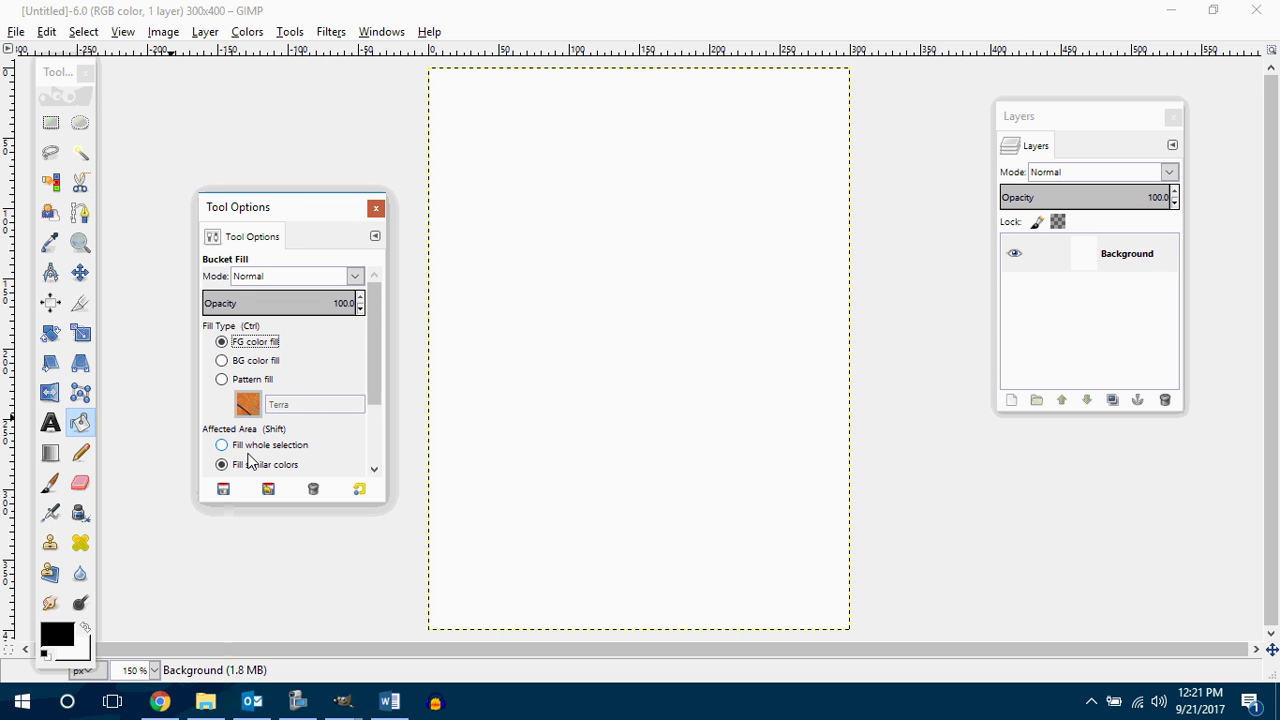
click(250, 379)
click(247, 405)
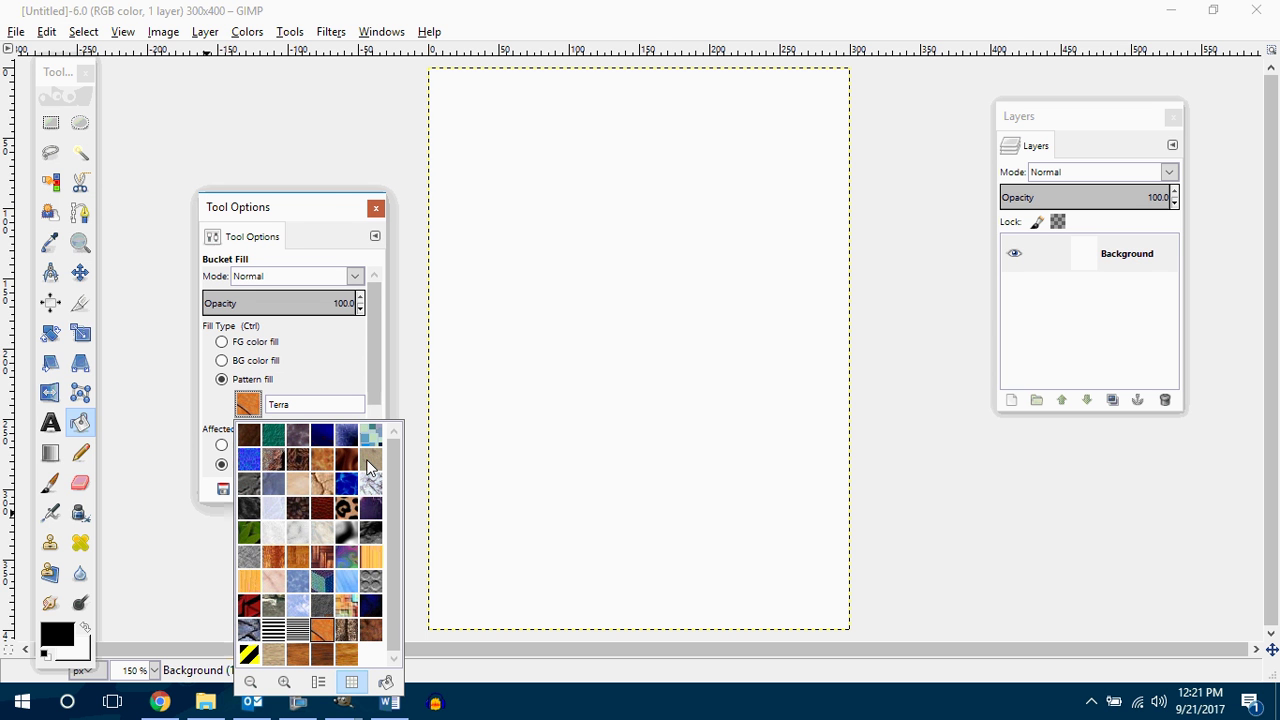
click(273, 463)
click(530, 491)
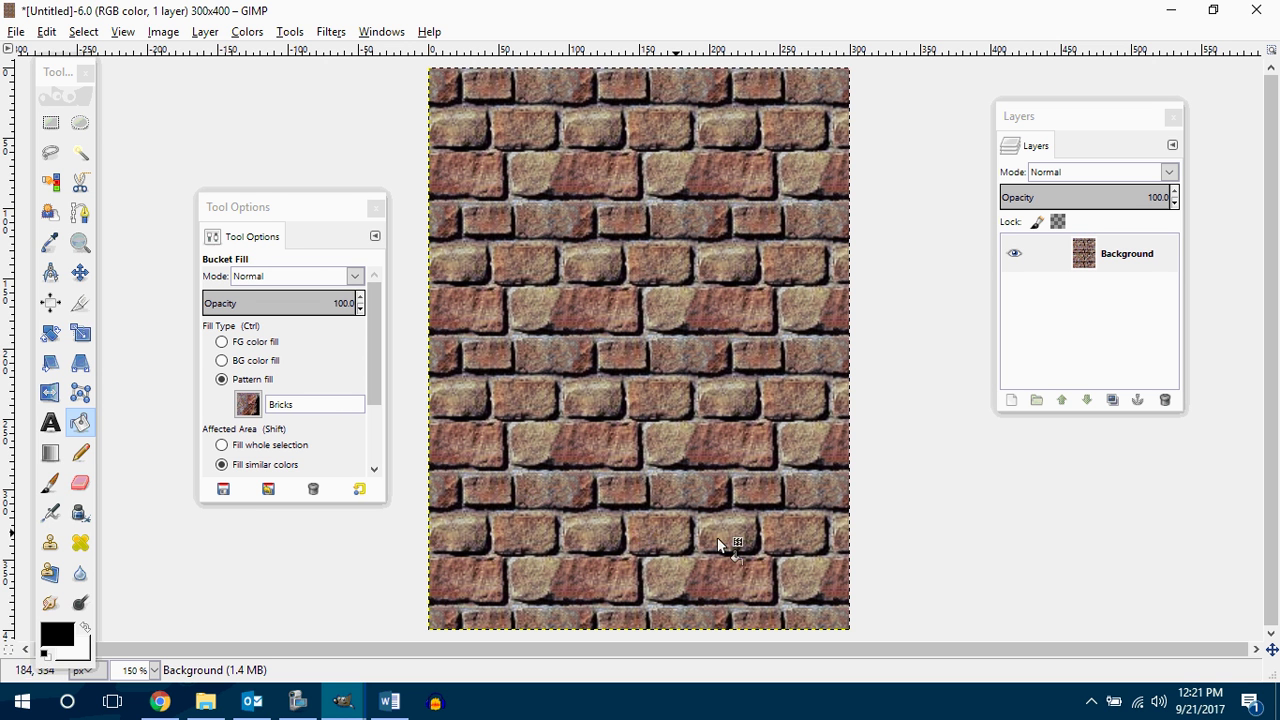
Select the full canvas width from the top-left corner down and delete it, leaving only a strip of bricks along the bottom edge
click(70, 95)
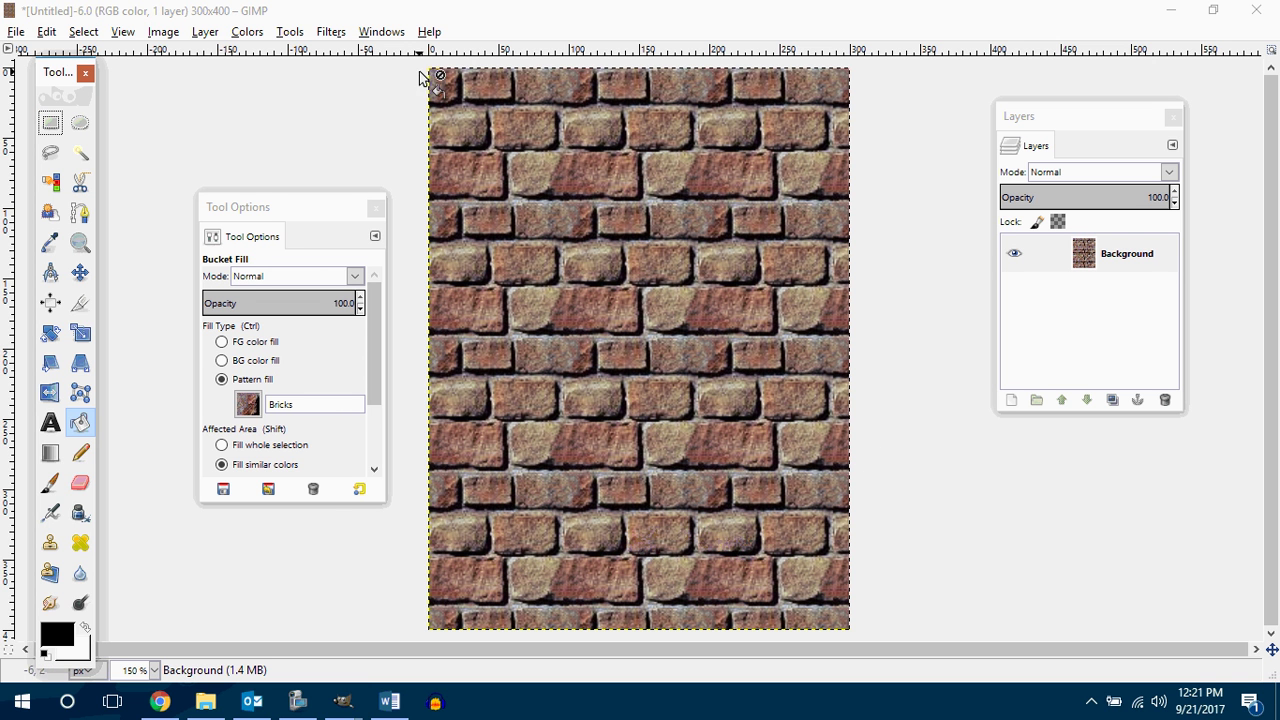
click(50, 122)
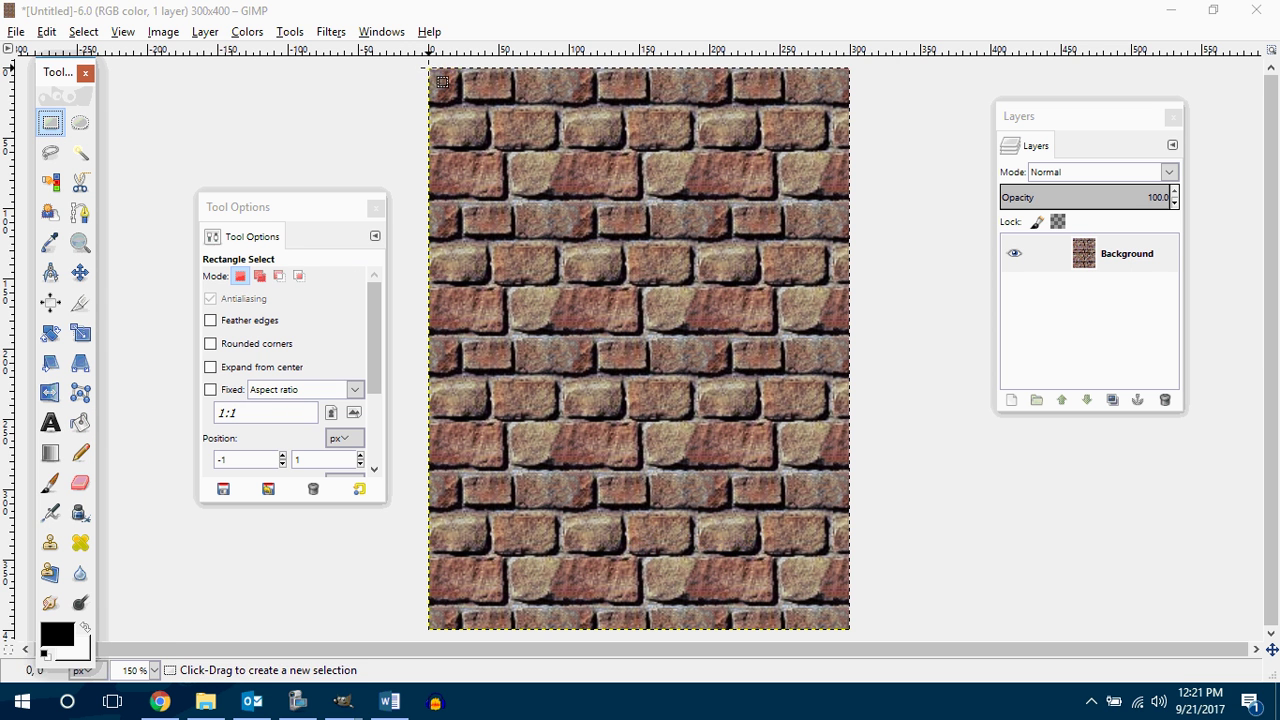
drag(430, 69, 852, 552)
key(Delete)
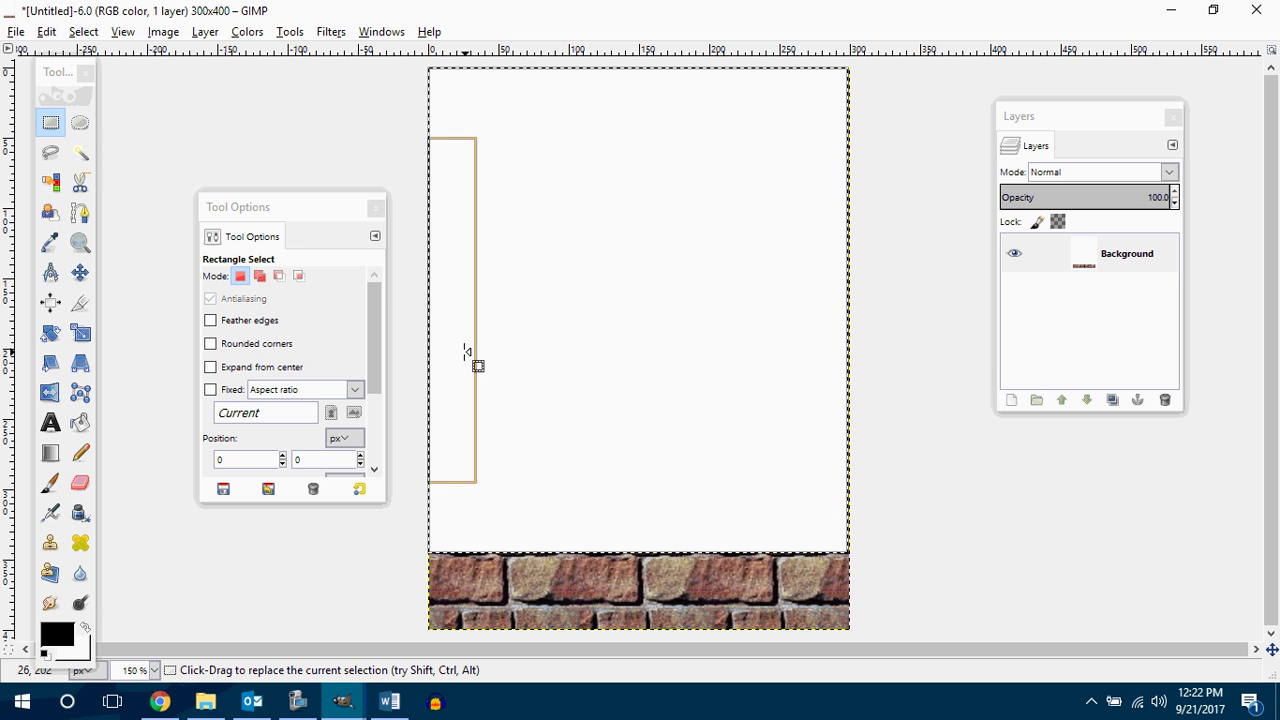
Switch to Chrome to check the Mario background images for reference, and return to the brick strip image in GIMP
mouse_move(348, 705)
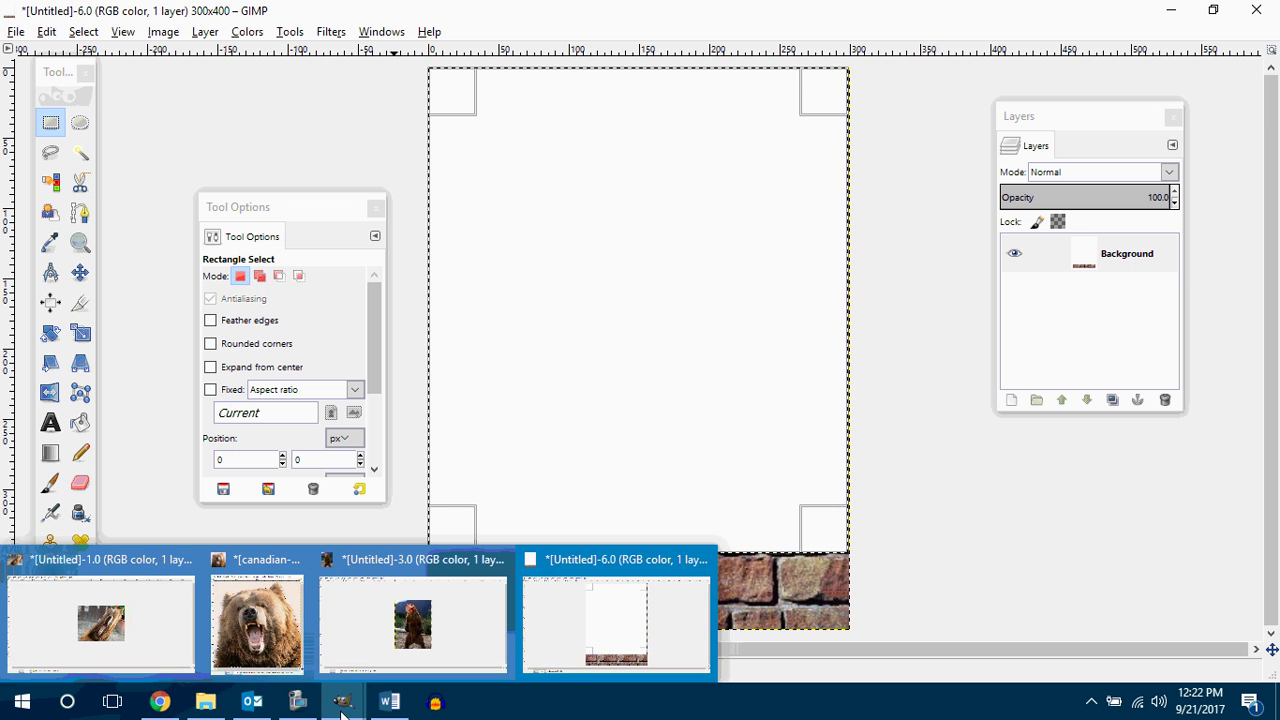
click(1171, 11)
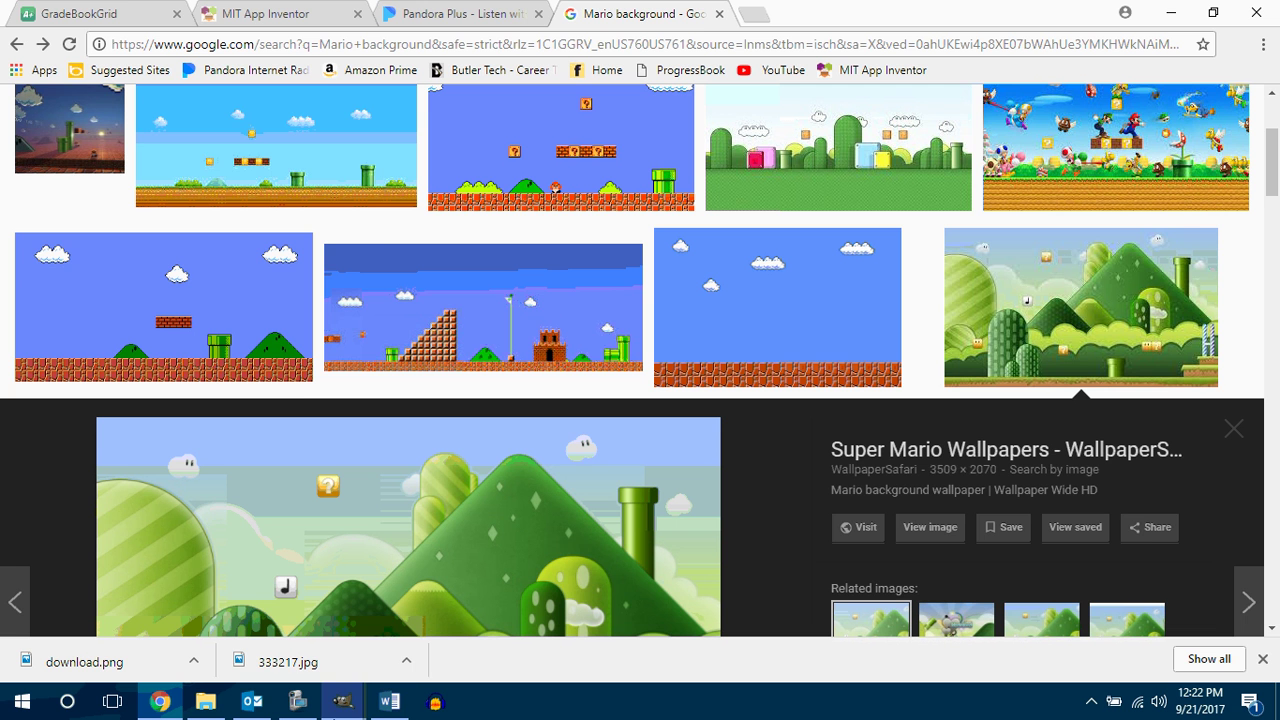
click(342, 702)
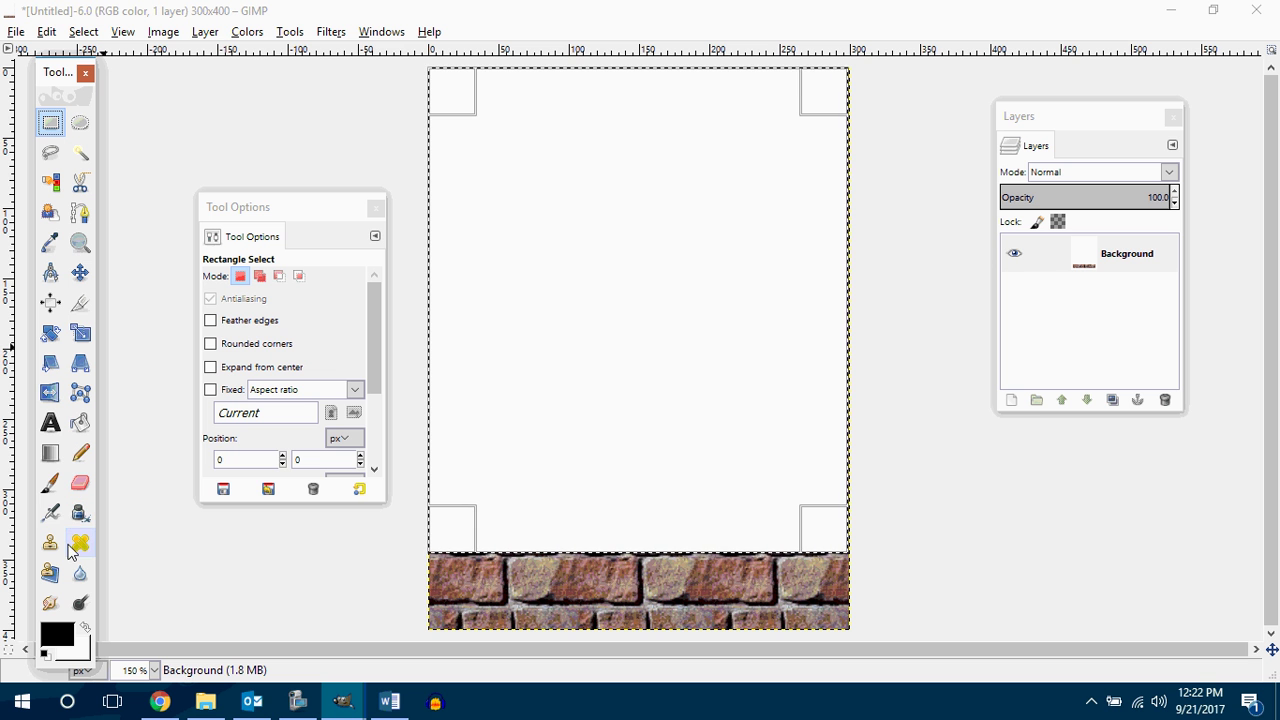
Try the Caribbean Blues gradient with the Blend tool over the blank area above the bricks, vertically and diagonally, undoing each attempt
click(50, 452)
click(224, 338)
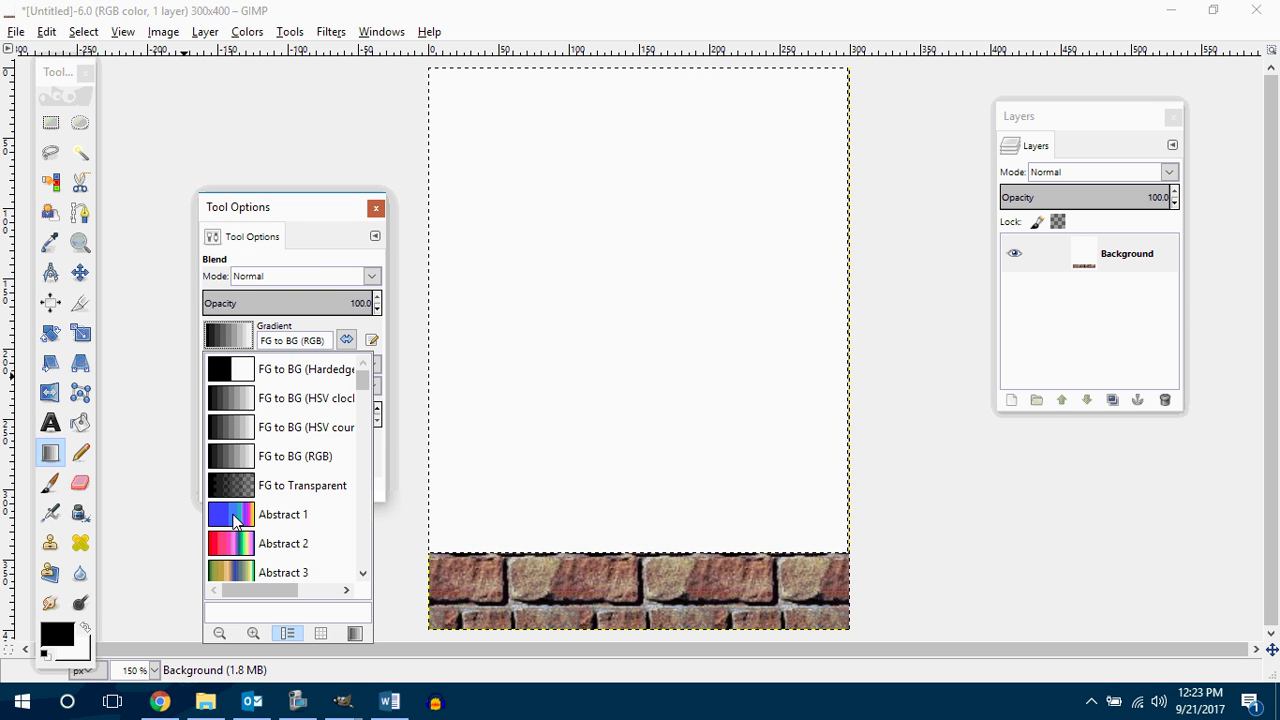
scroll(240, 500, down, 5)
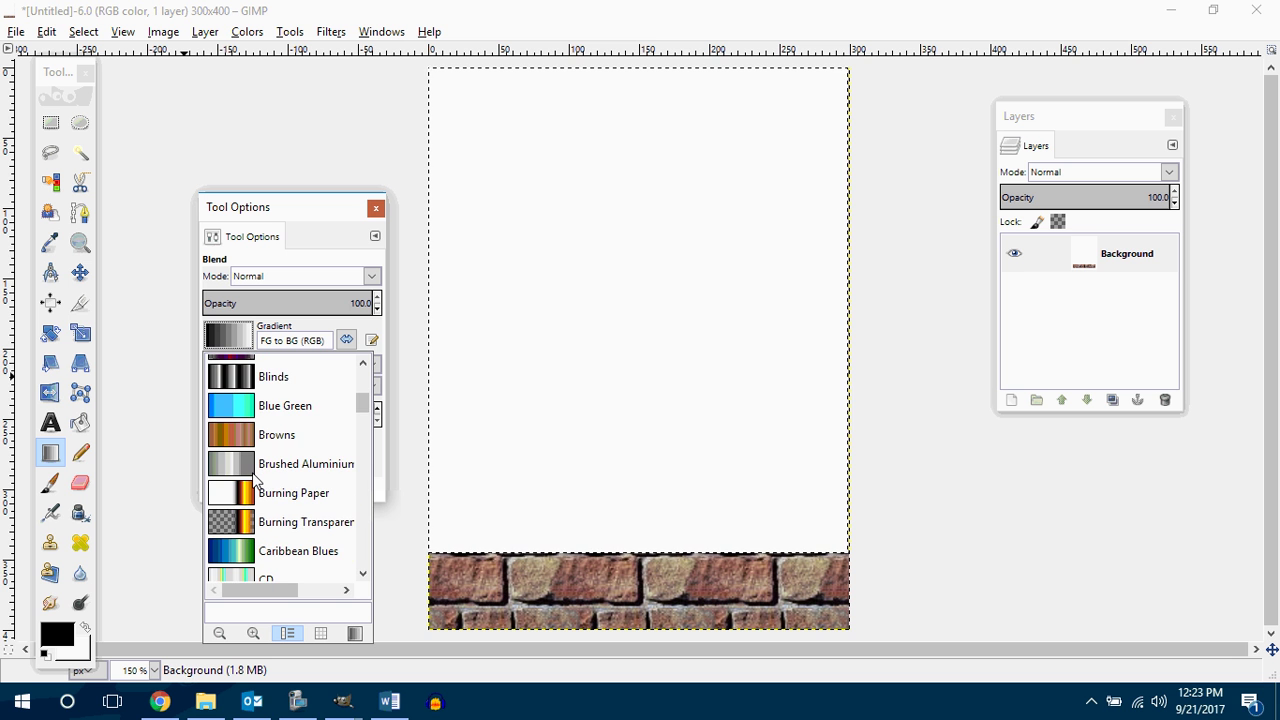
click(240, 553)
drag(638, 89, 653, 542)
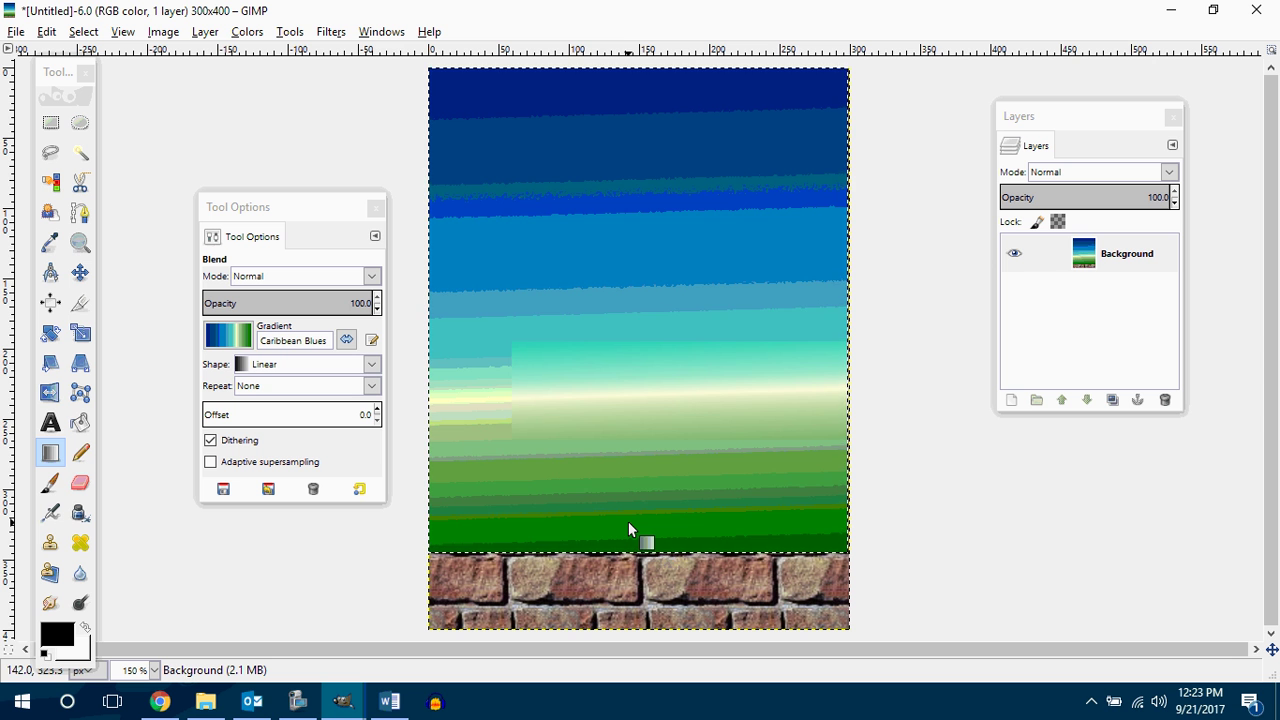
key(ctrl+z)
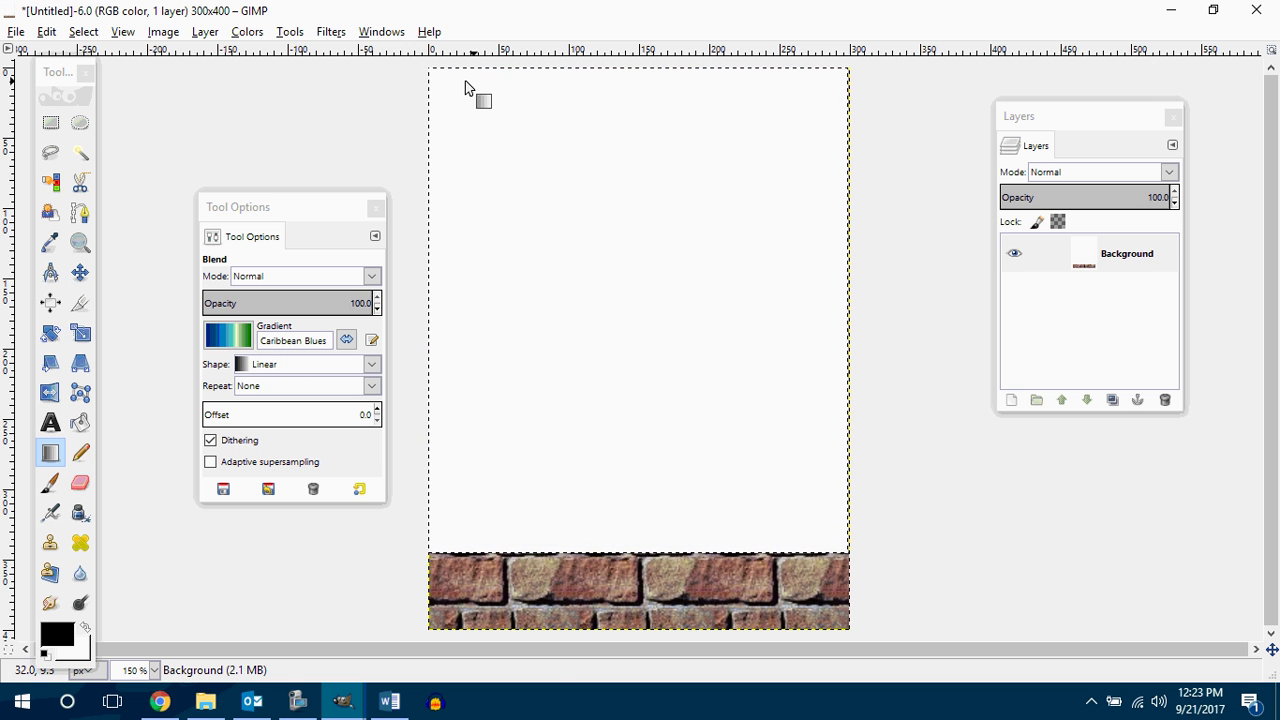
drag(443, 85, 815, 515)
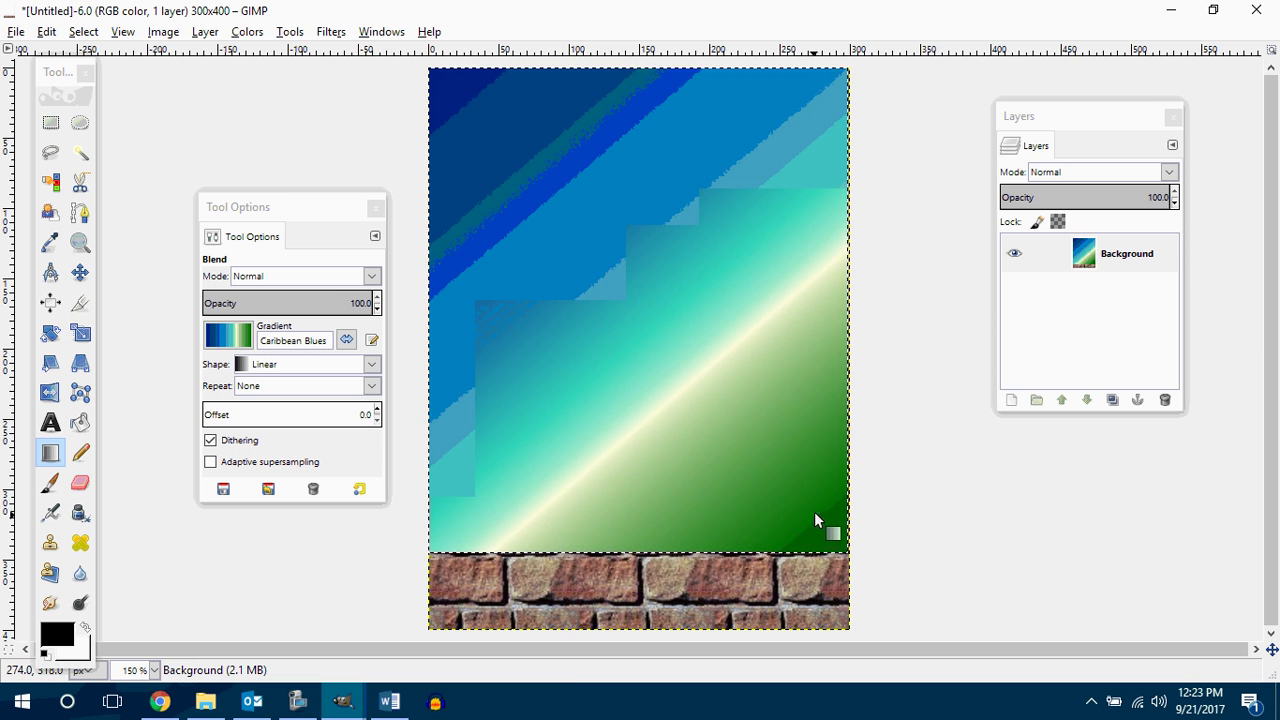
key(ctrl+z)
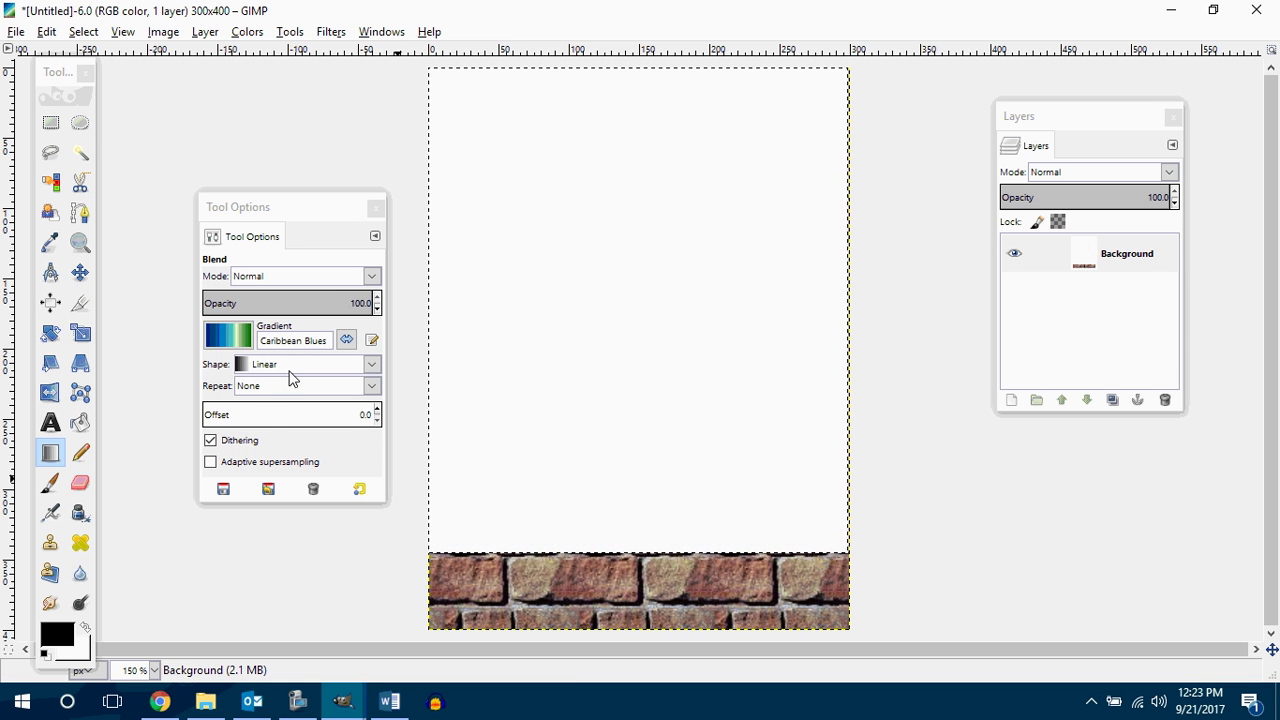
Apply the Land 1 gradient vertically from the canvas's upper edge down to the brick strip
click(237, 340)
scroll(299, 445, down, 5)
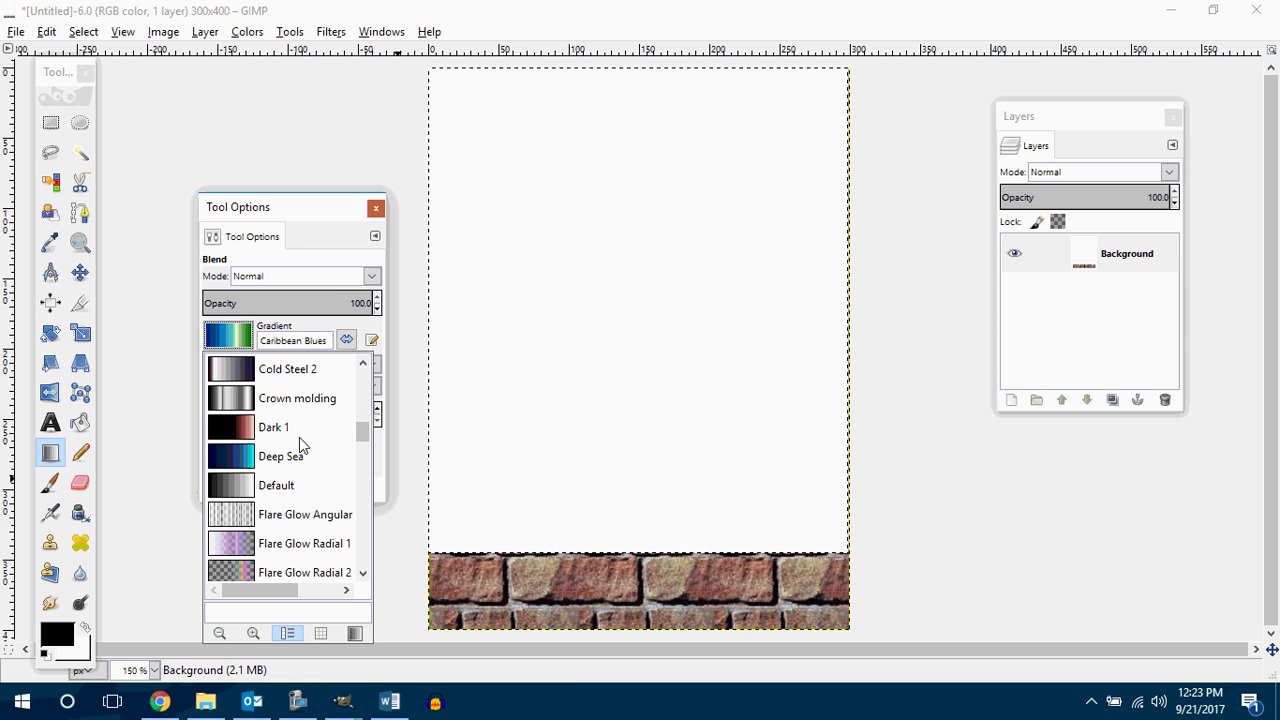
scroll(250, 448, down, 3)
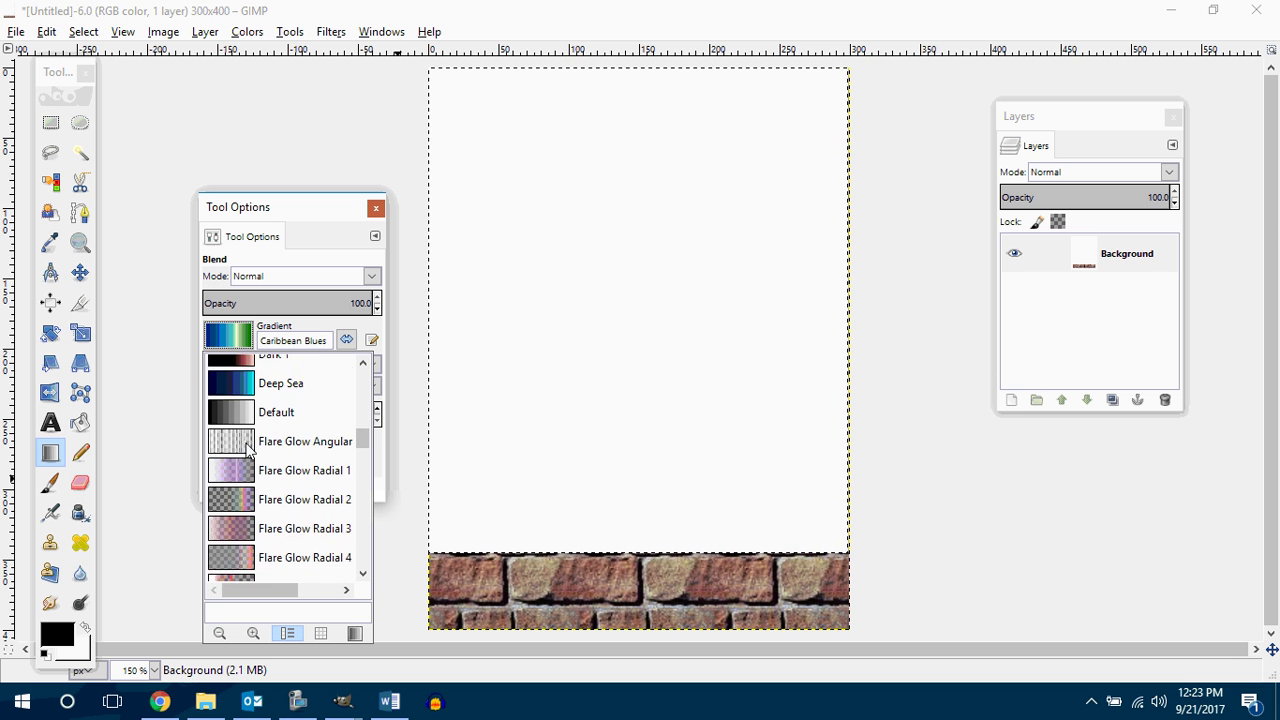
scroll(250, 440, down, 3)
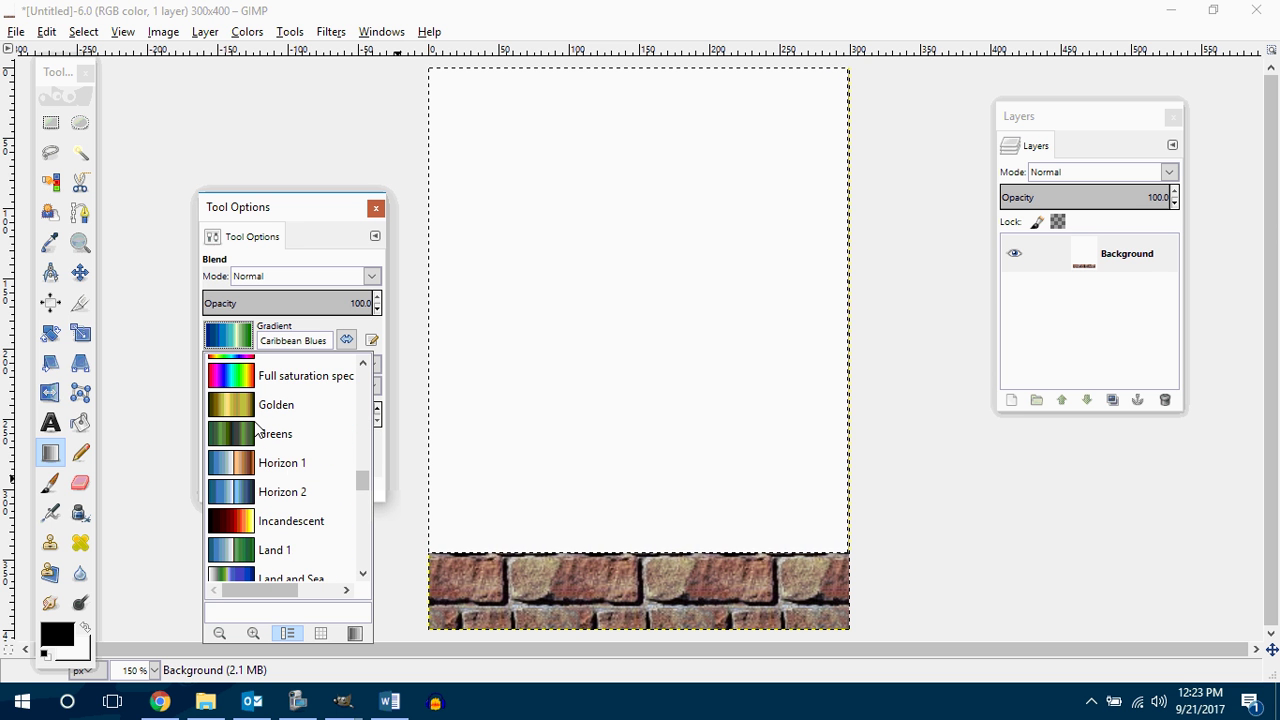
scroll(262, 520, down, 1)
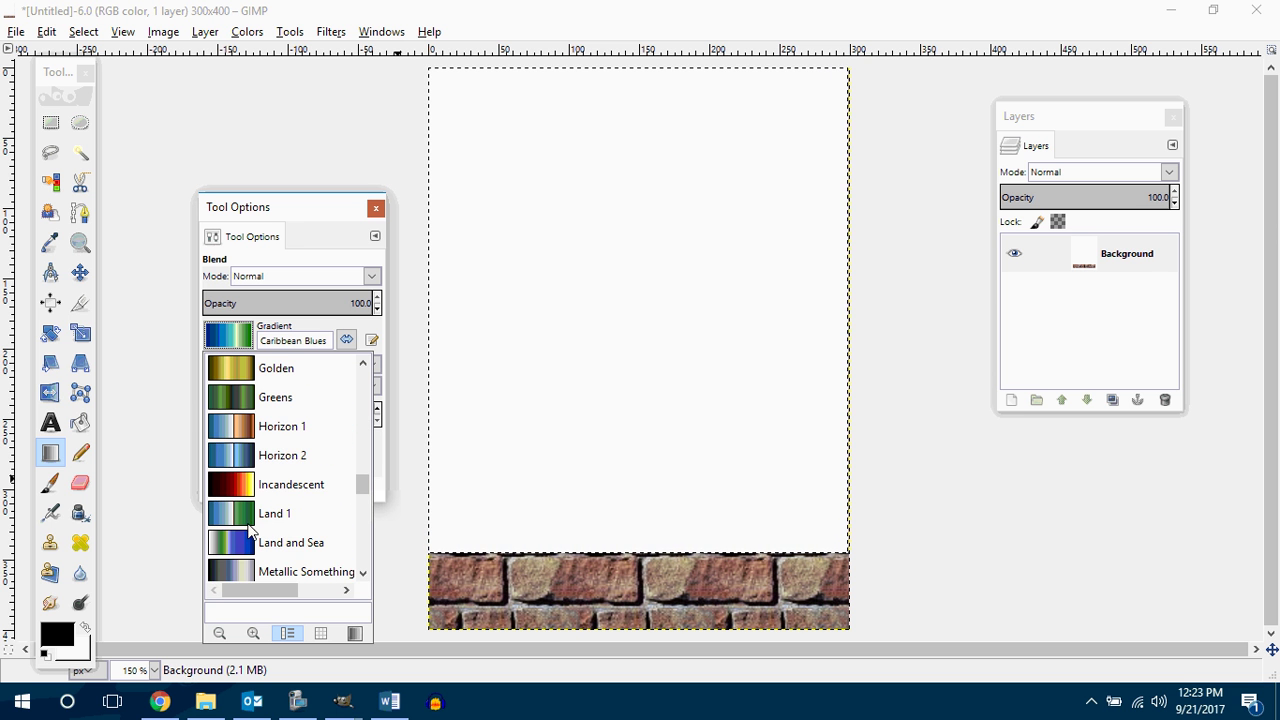
click(237, 520)
drag(634, 78, 637, 553)
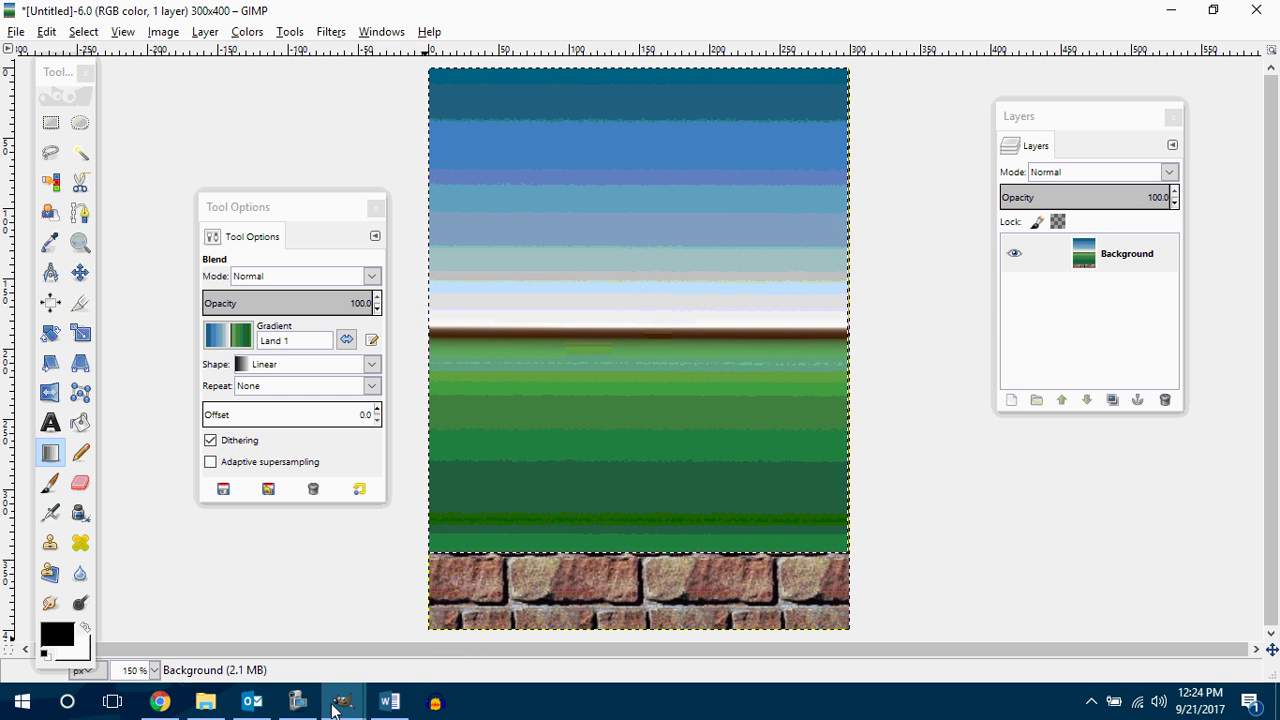
Switch to Chrome to examine another Mario background image for reference, and return to the brick image in GIMP
click(1176, 14)
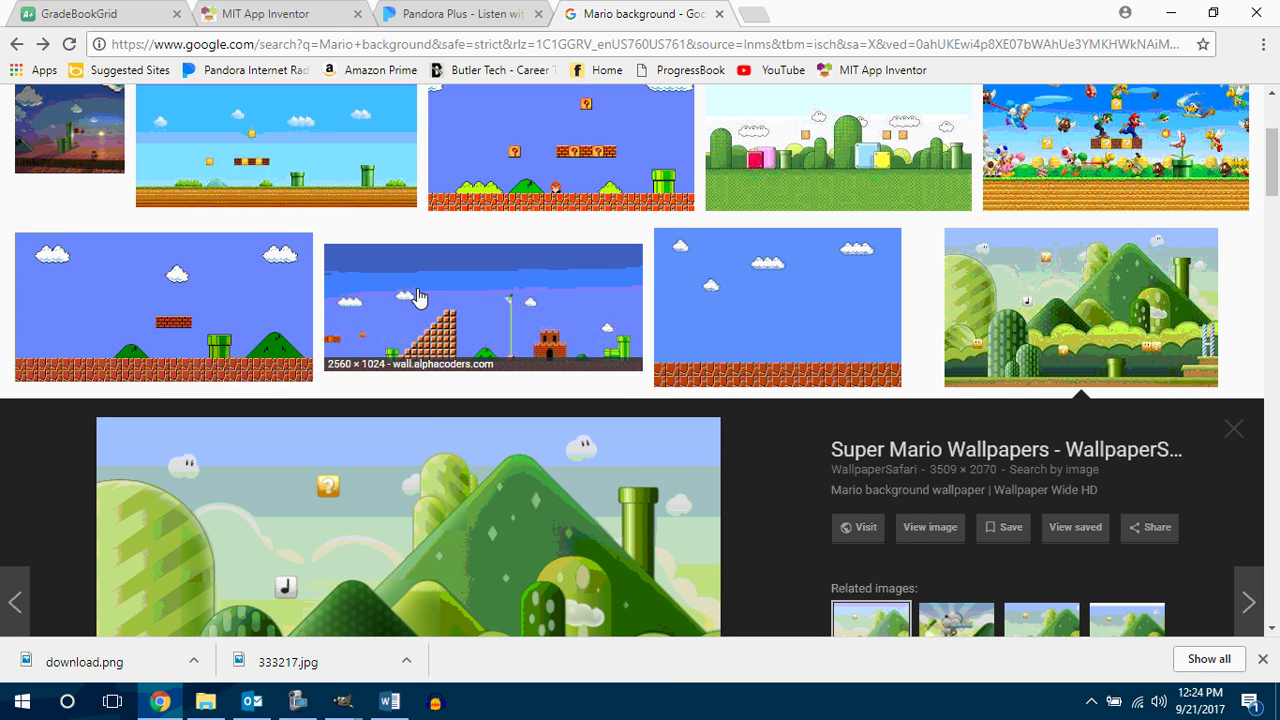
click(1045, 265)
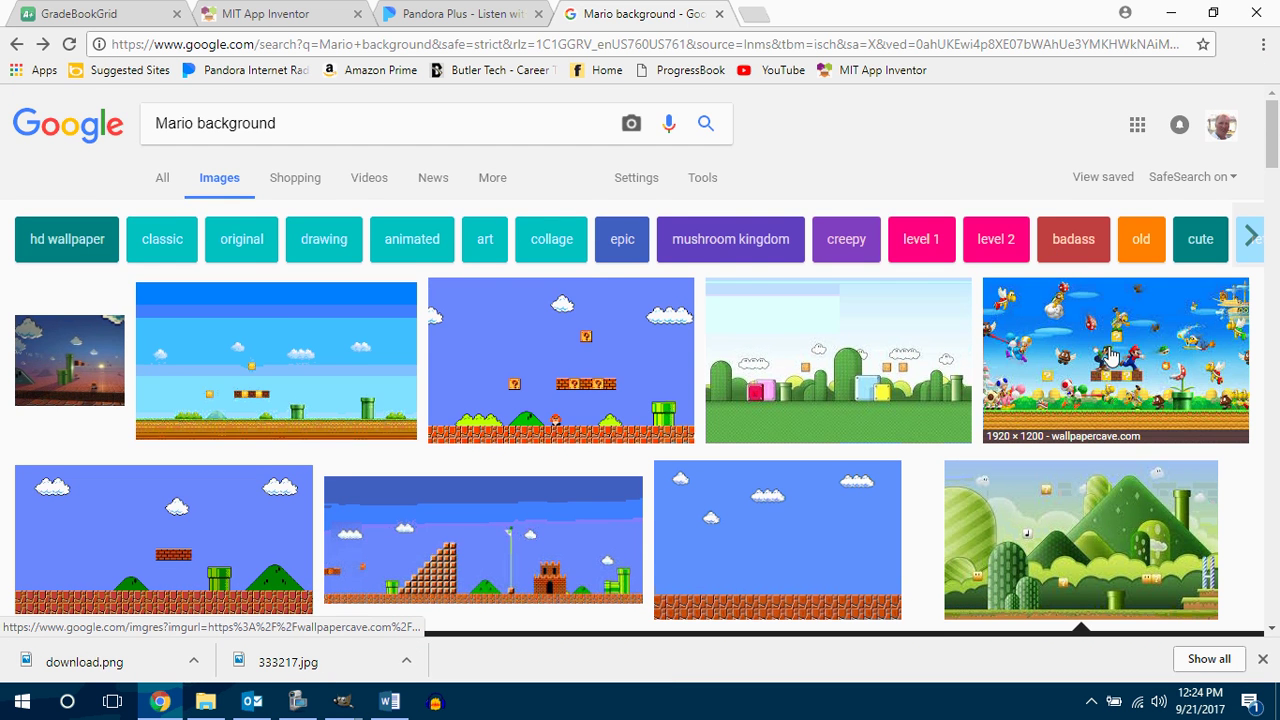
click(1058, 368)
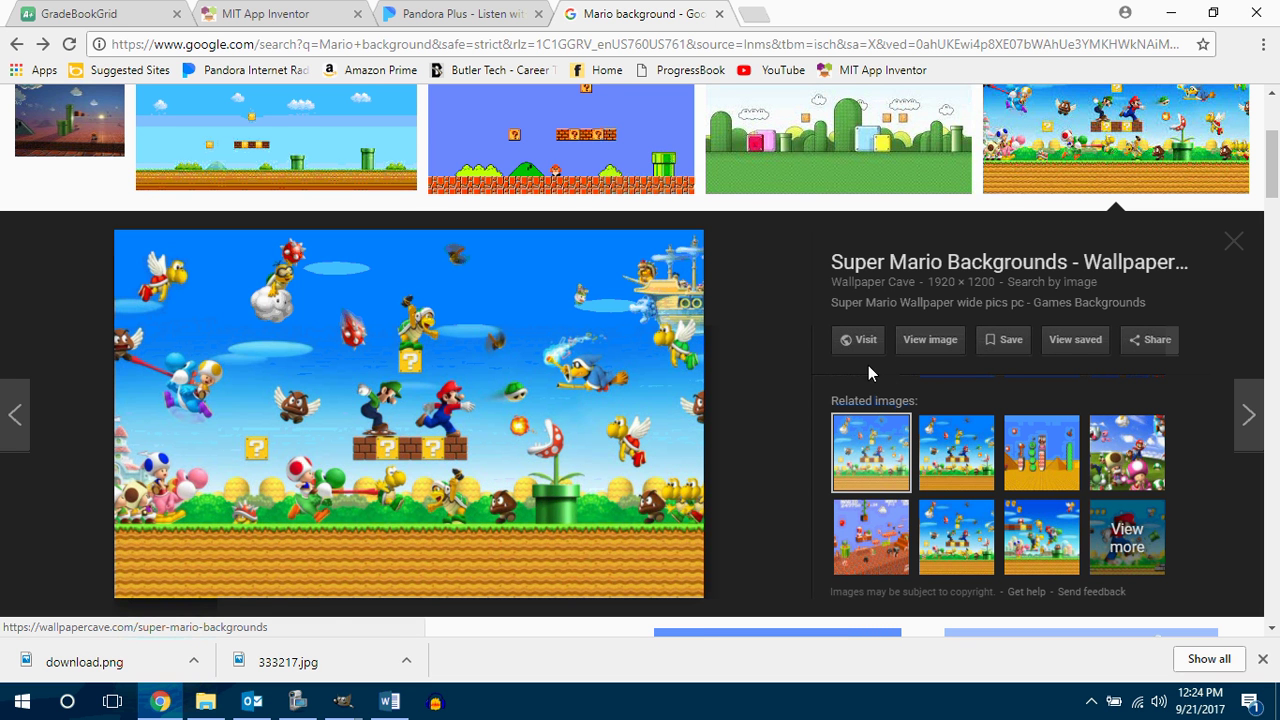
mouse_move(343, 702)
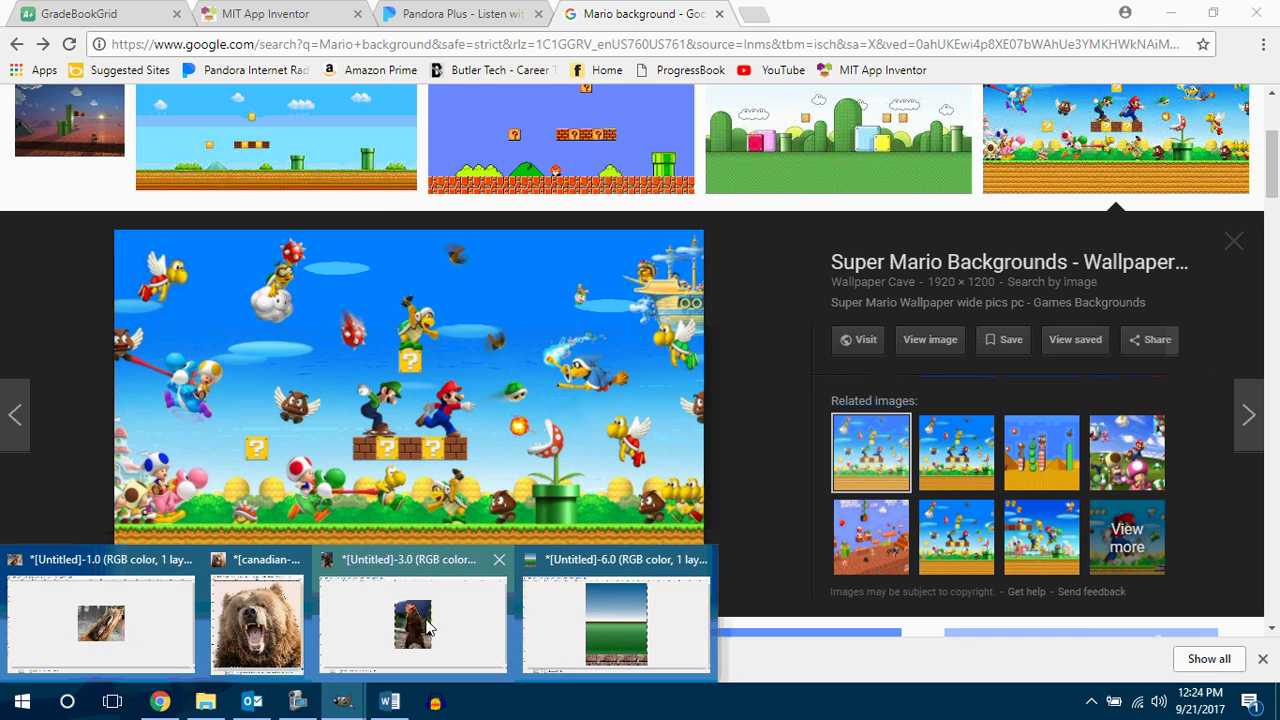
click(616, 622)
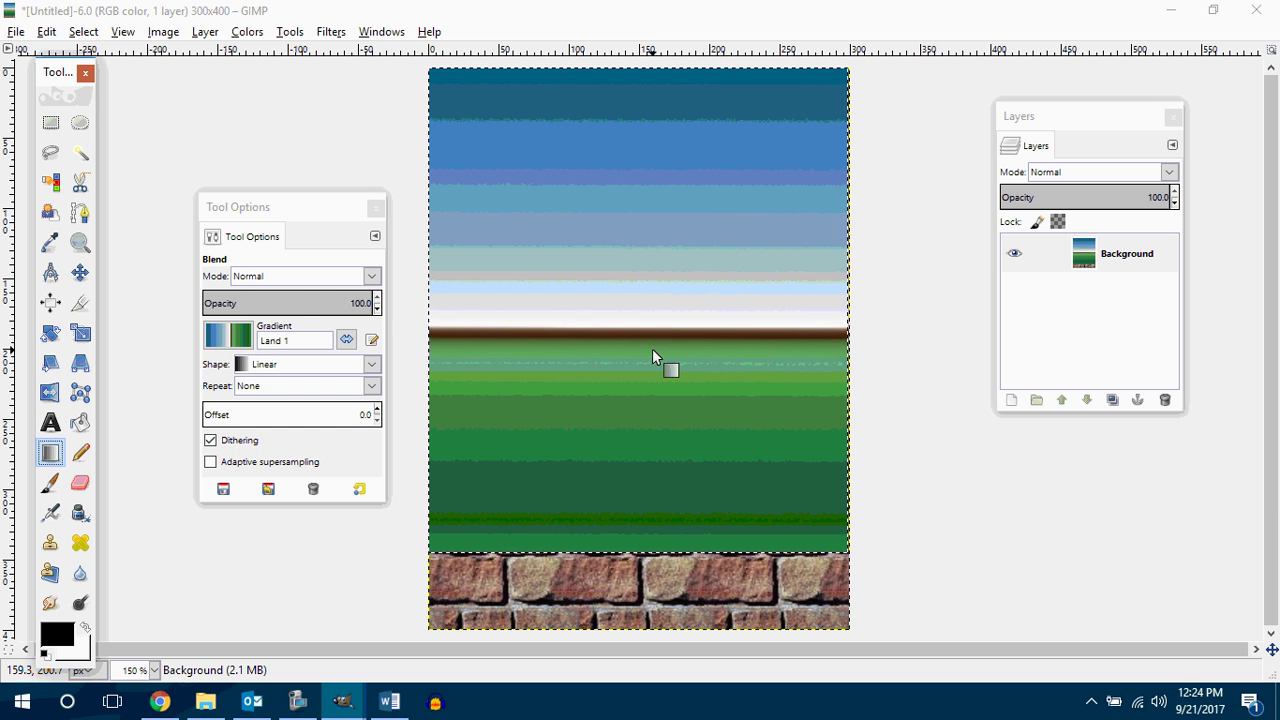
Set the Blend tool's opacity to 50 and undo the Land 1 gradient fill
click(379, 310)
drag(379, 310, 379, 311)
click(377, 300)
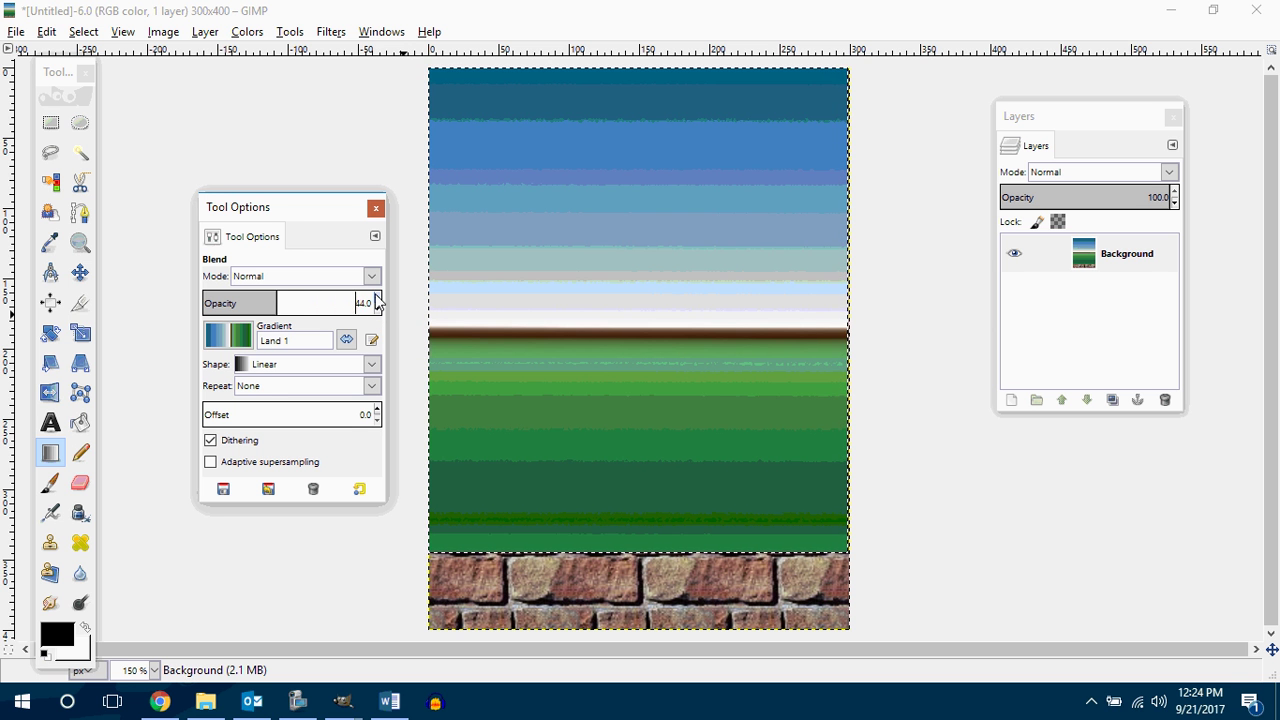
click(377, 300)
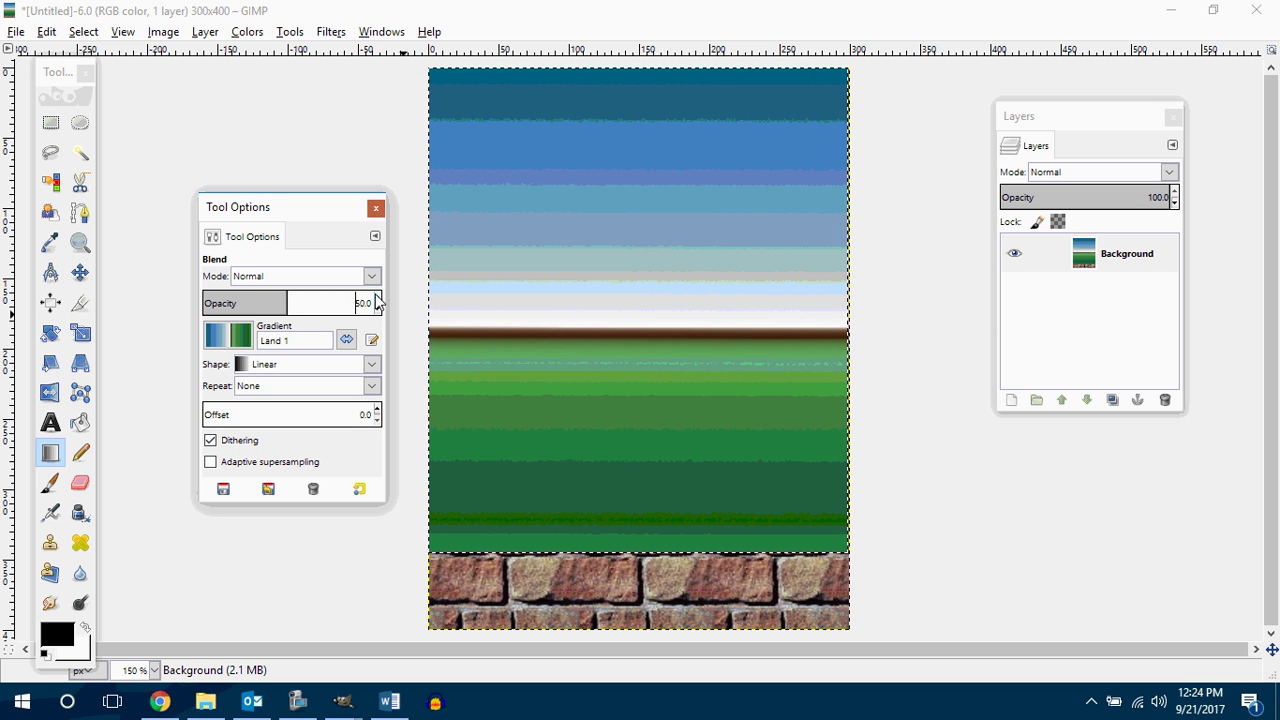
key(ctrl+z)
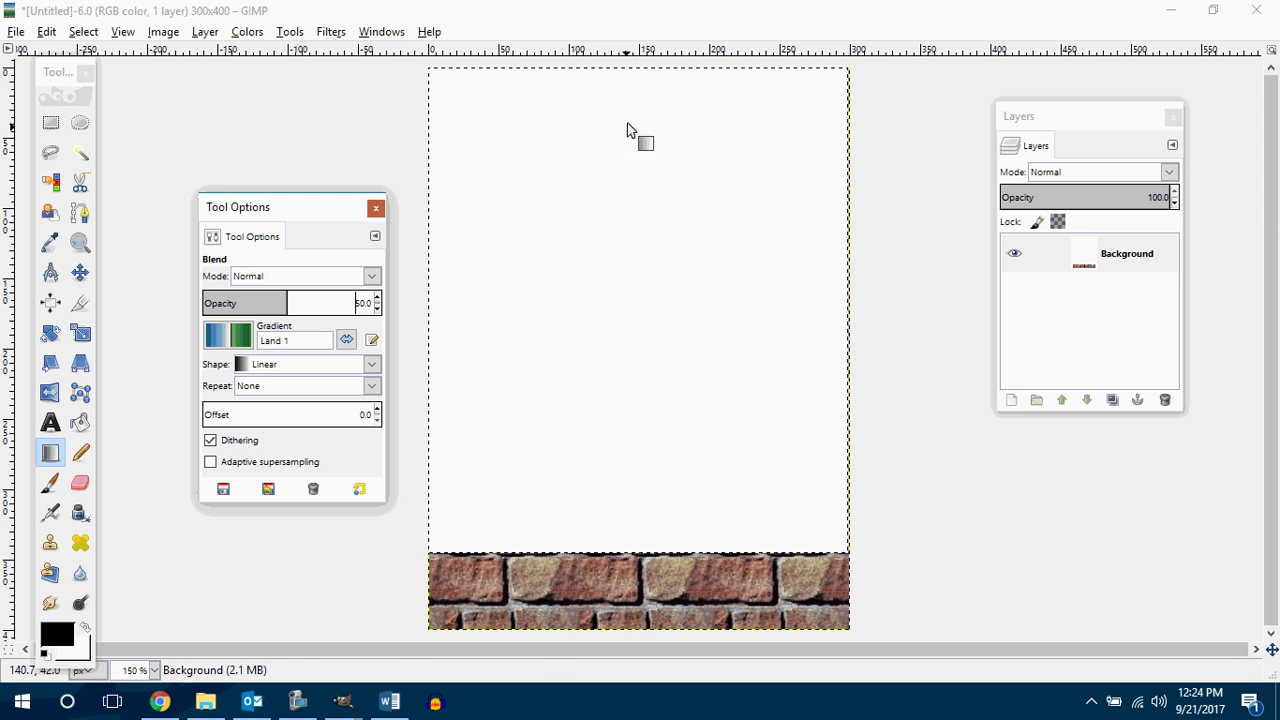
Try the Land 1 and Neon Cyan gradients vertically above the bricks at the reduced opacity, undoing each one
drag(623, 77, 627, 622)
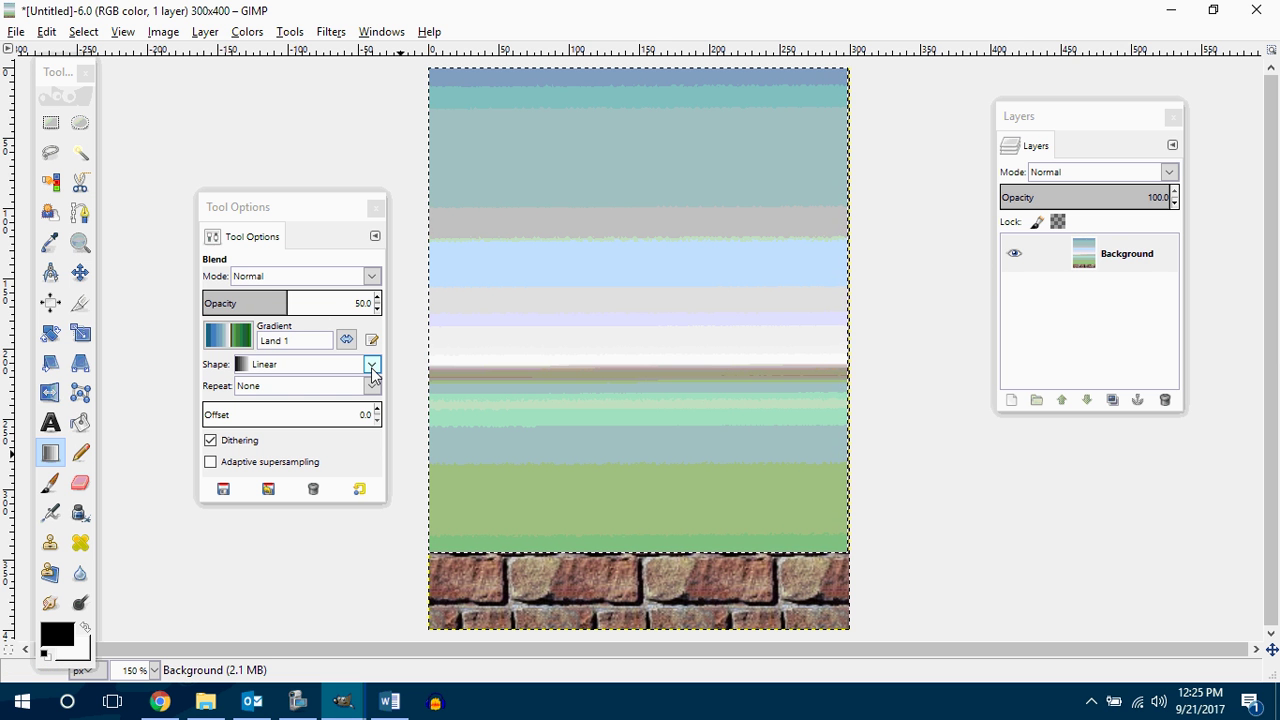
key(ctrl+z)
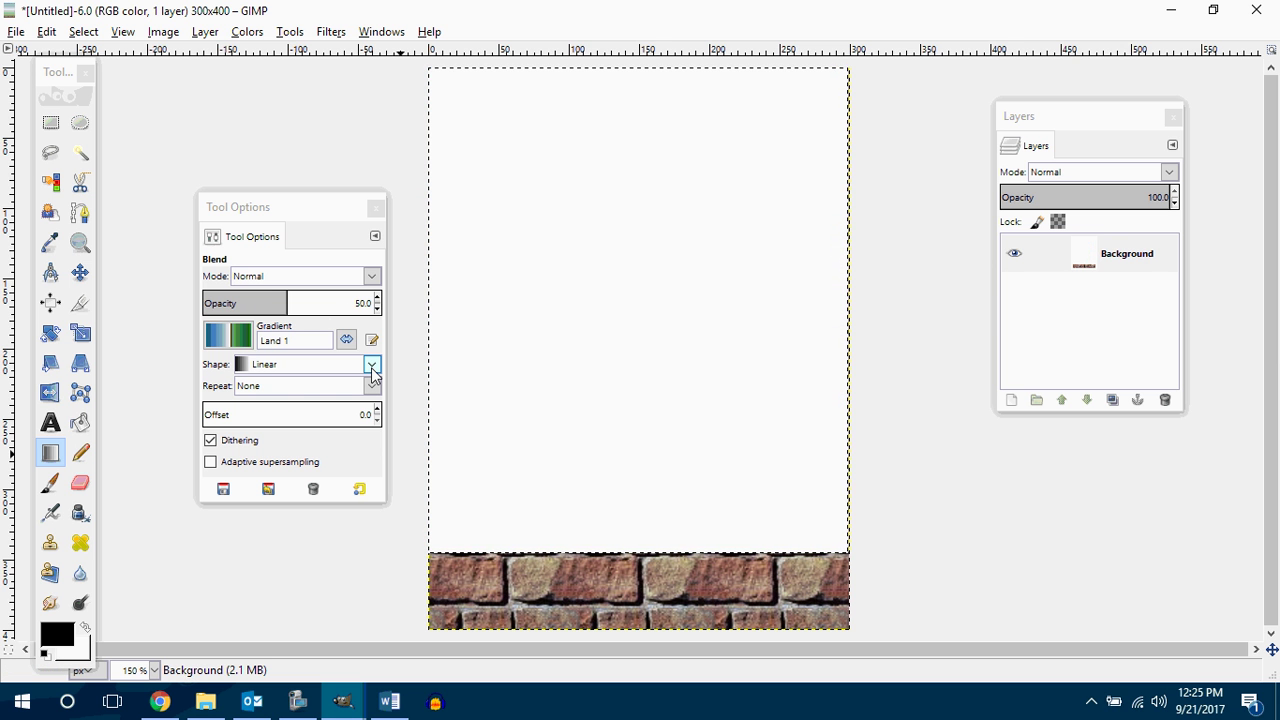
click(229, 336)
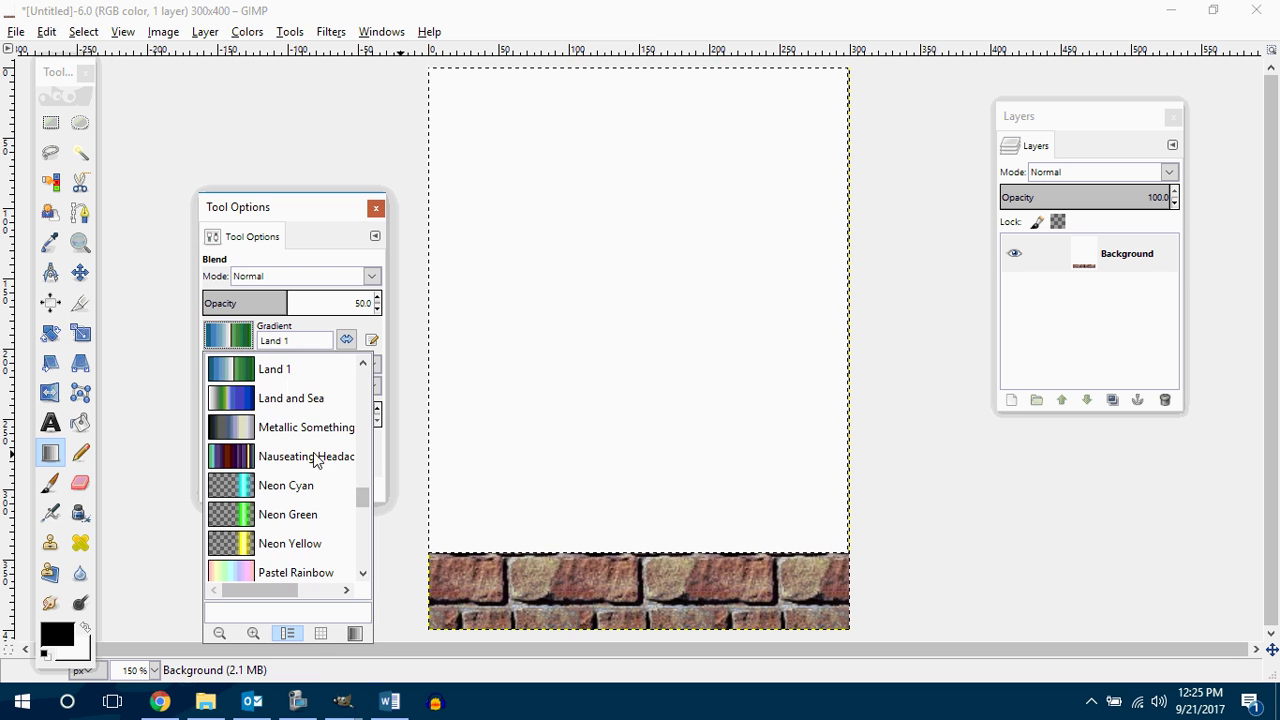
click(285, 490)
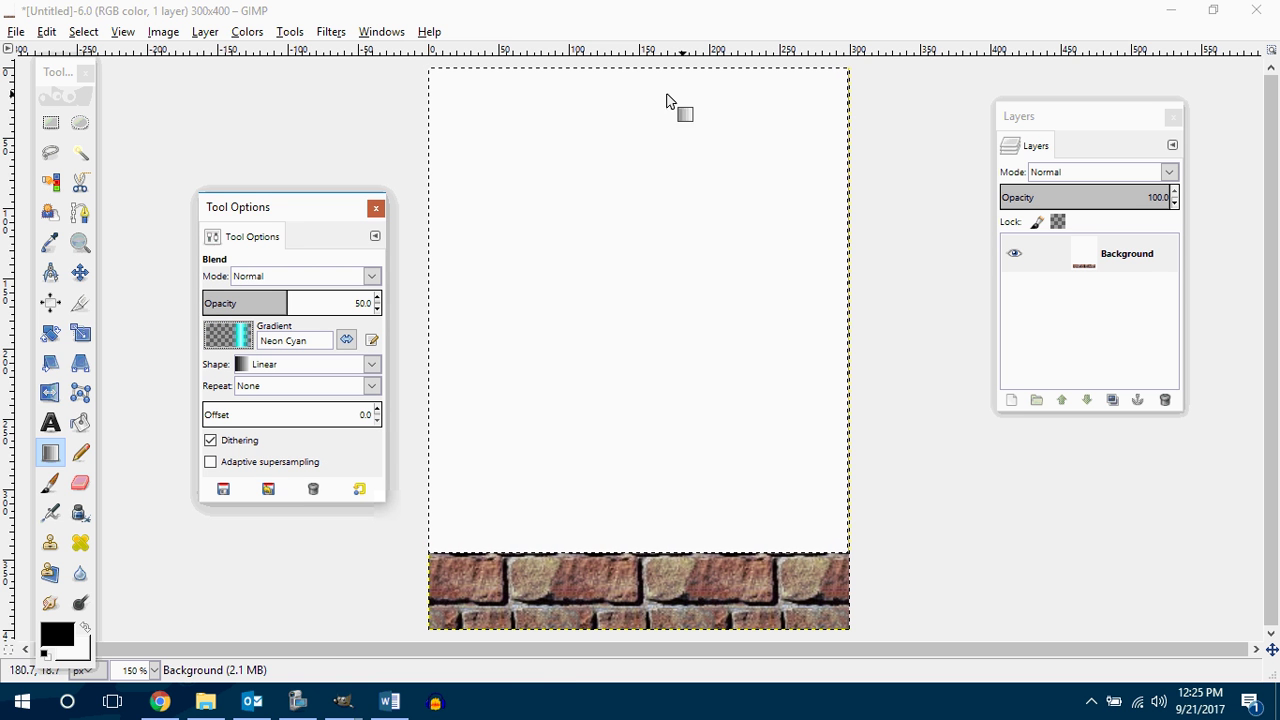
drag(655, 85, 645, 551)
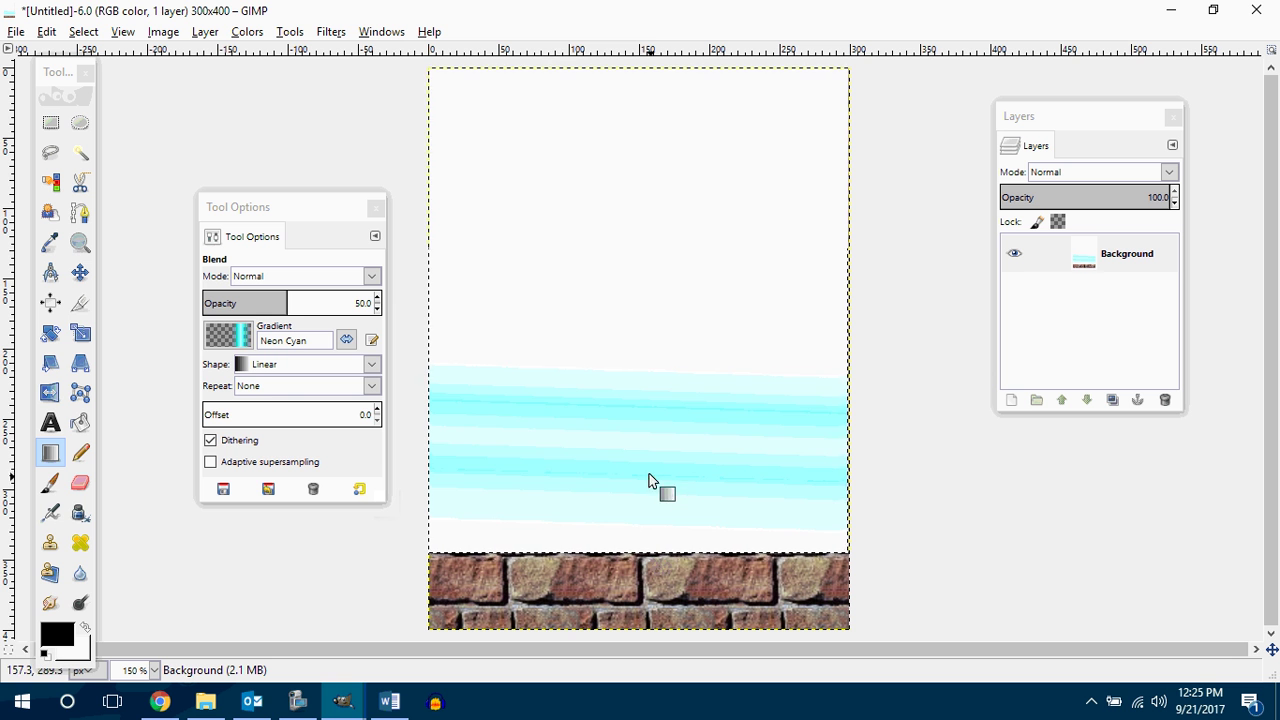
key(ctrl+z)
Try the Purples gradient vertically over the area above the bricks and undo it
click(224, 340)
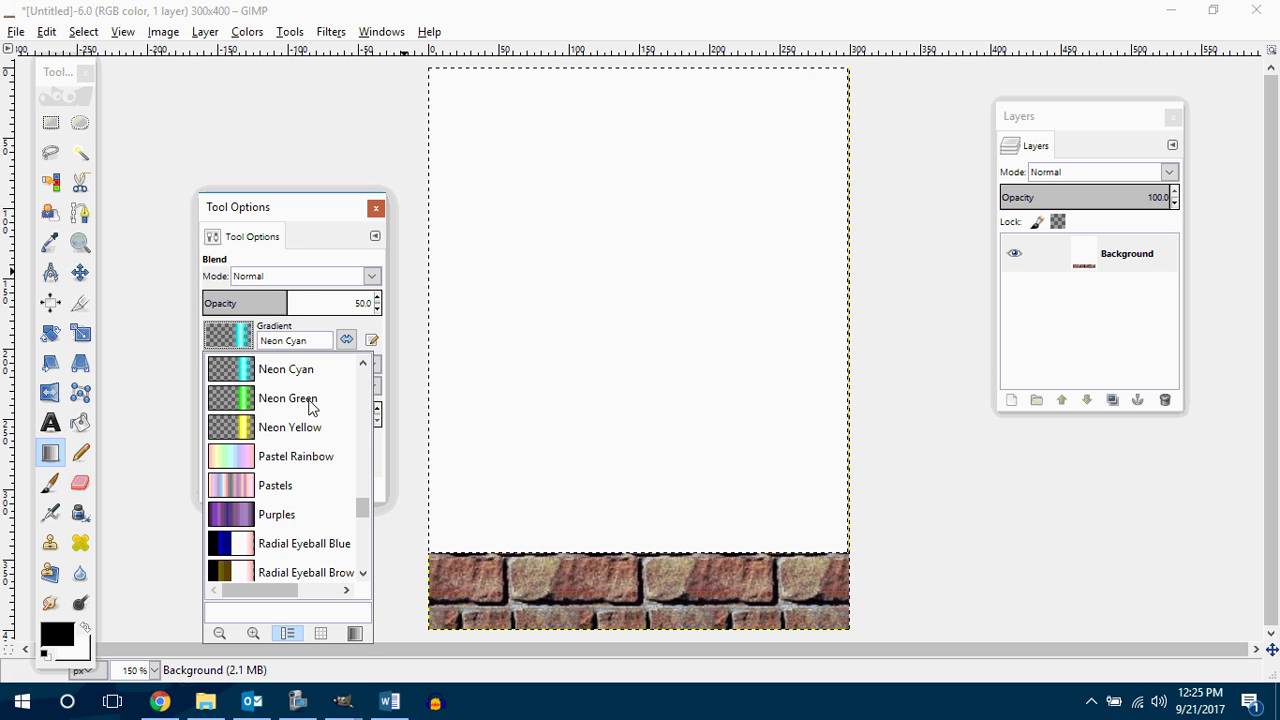
click(248, 518)
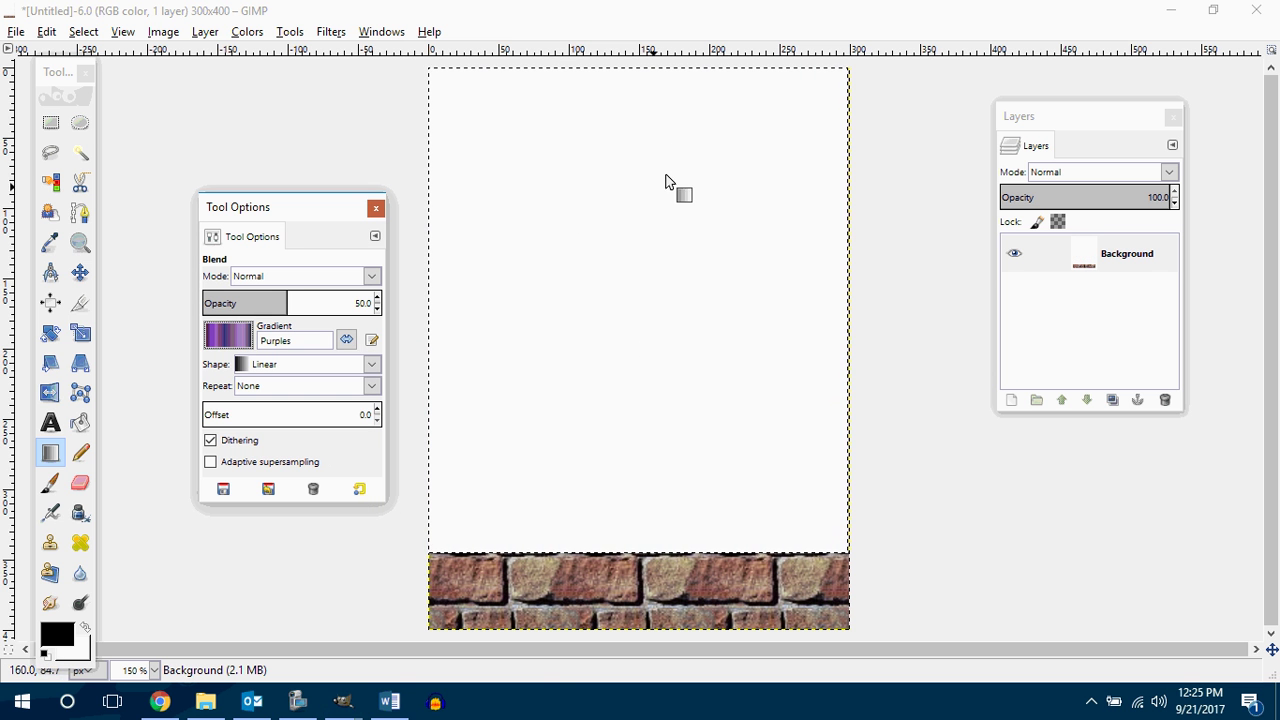
drag(621, 75, 631, 573)
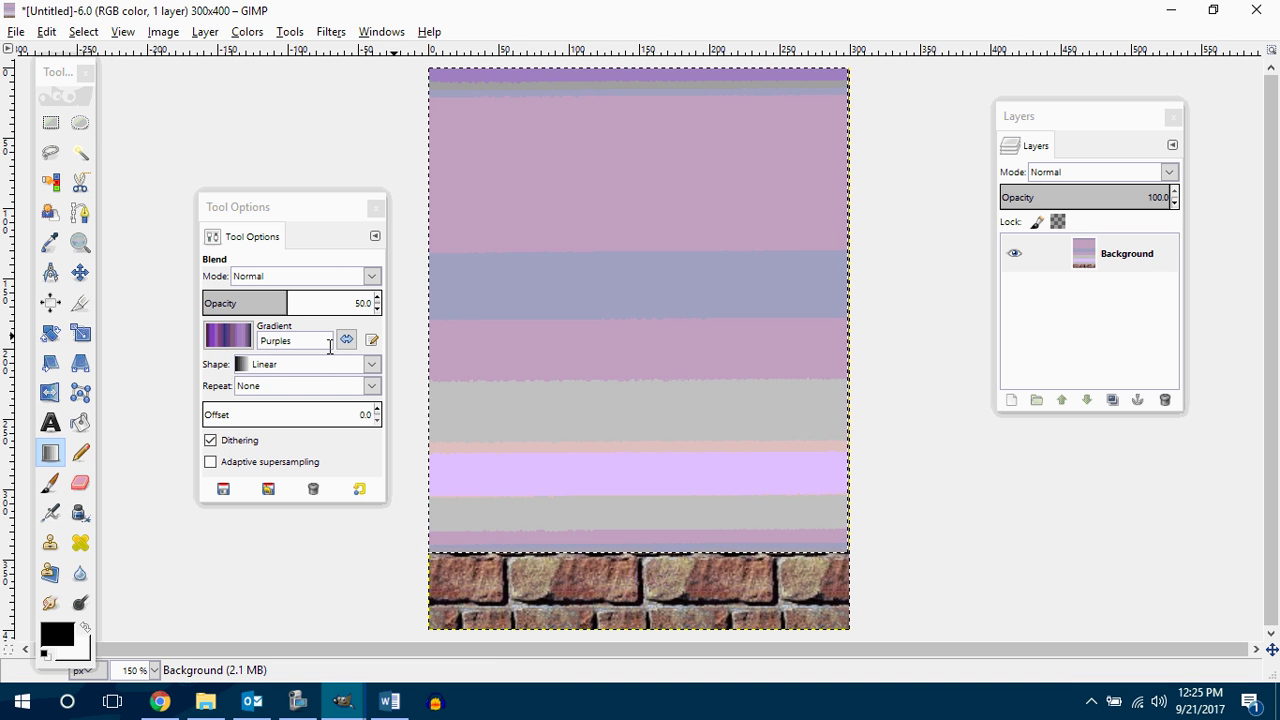
key(ctrl+z)
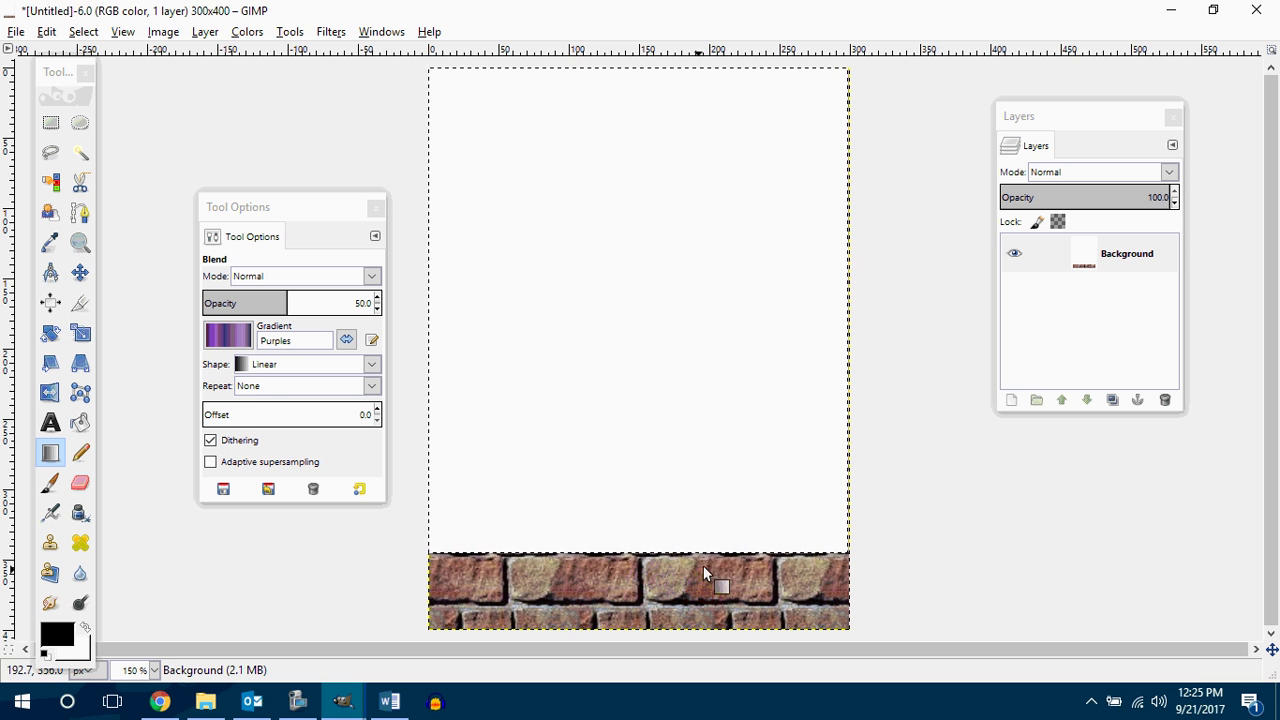
Fill the area above the bricks with the Skyline gradient, undoing the first pass and redrawing it straight down from the canvas's upper edge
click(236, 348)
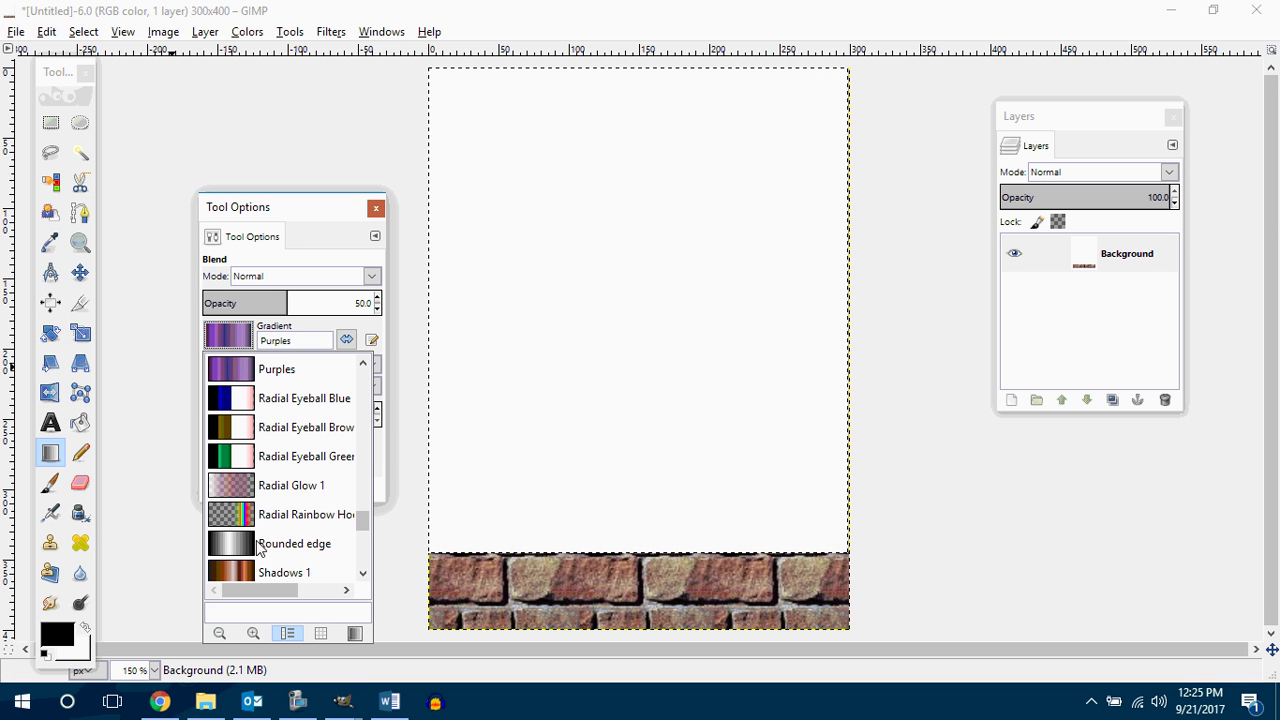
scroll(255, 538, down, 3)
scroll(255, 538, down, 1)
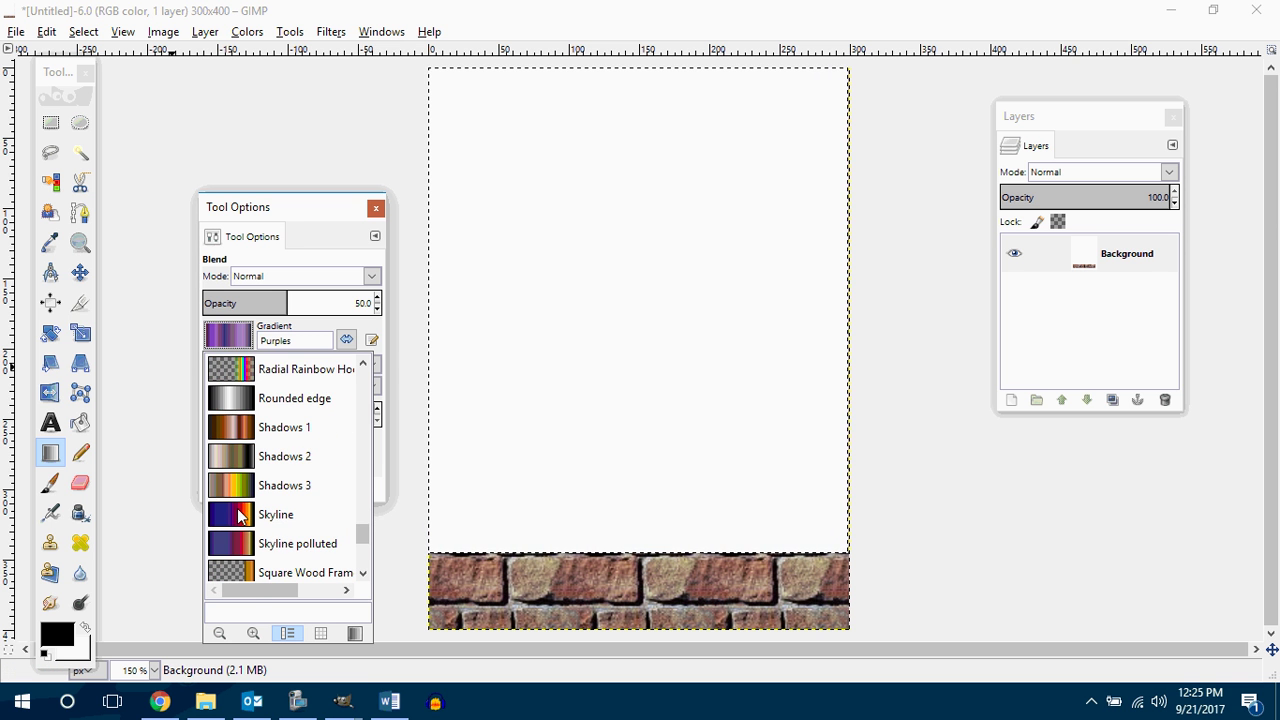
click(240, 515)
drag(641, 83, 636, 549)
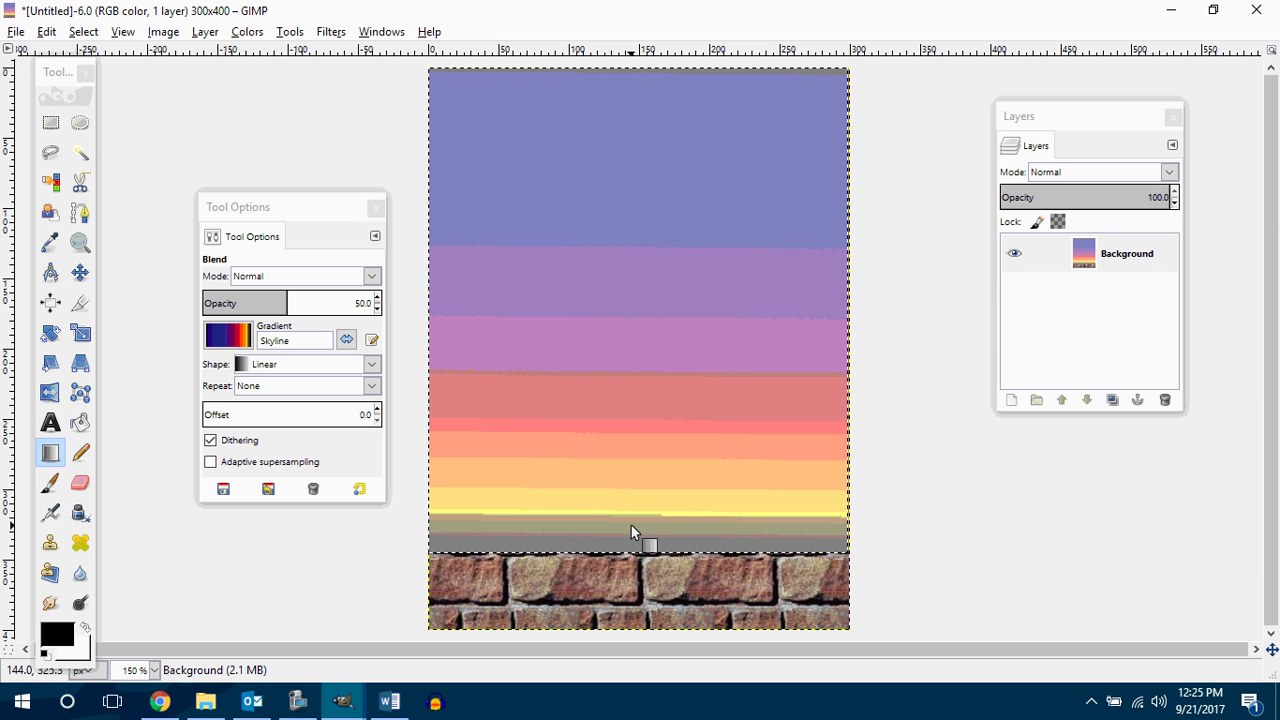
key(ctrl+z)
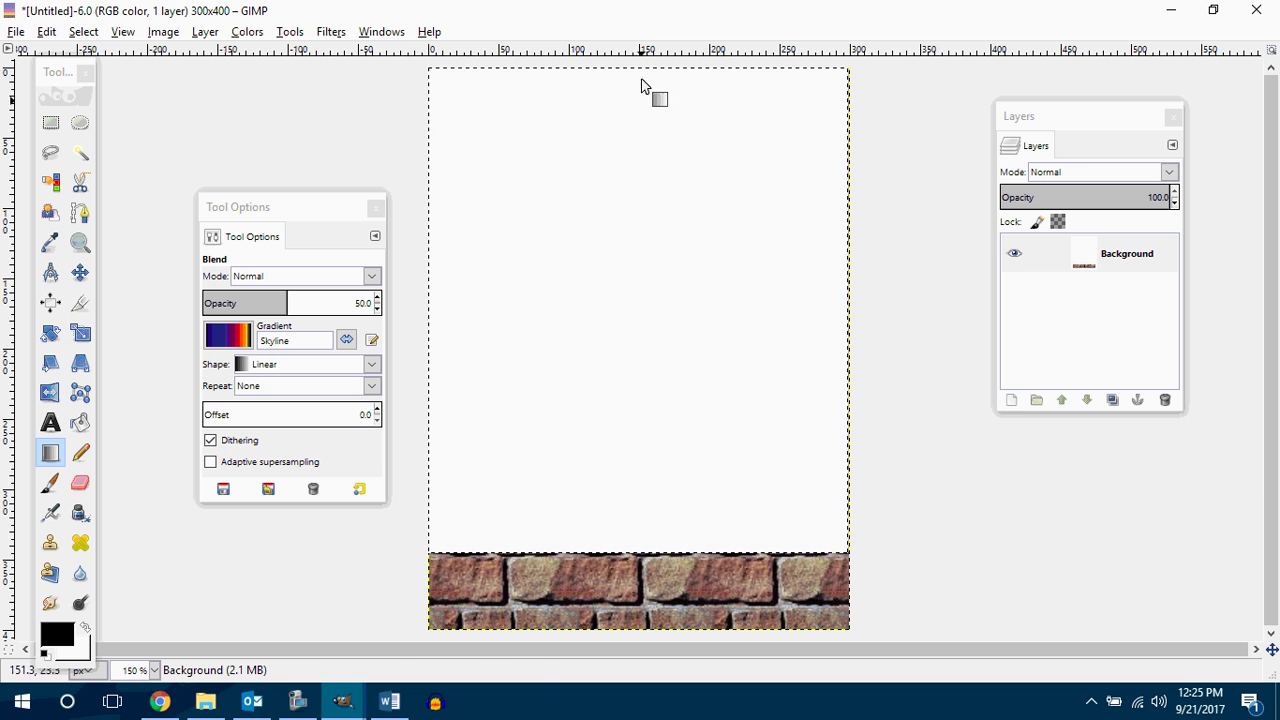
drag(632, 70, 632, 556)
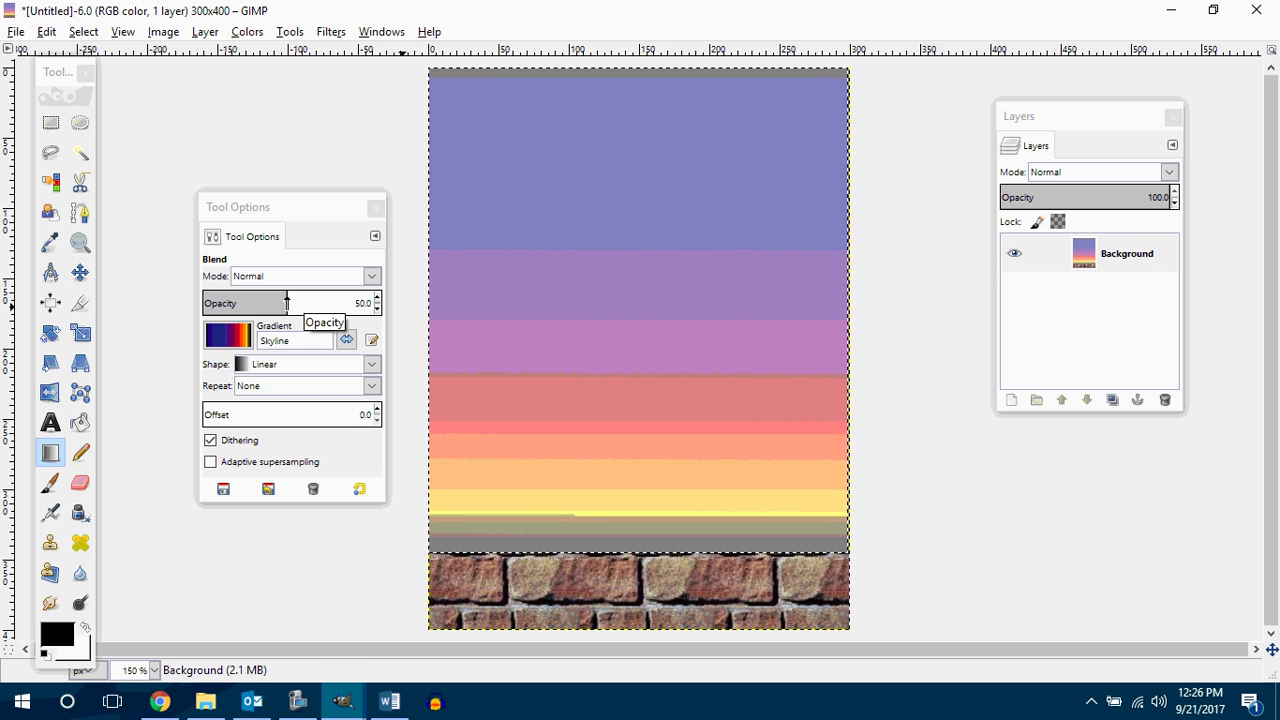
Set the Blend tool's opacity to 91.8 and its gradient to Skyline polluted, and undo the Skyline fill
drag(287, 302, 350, 304)
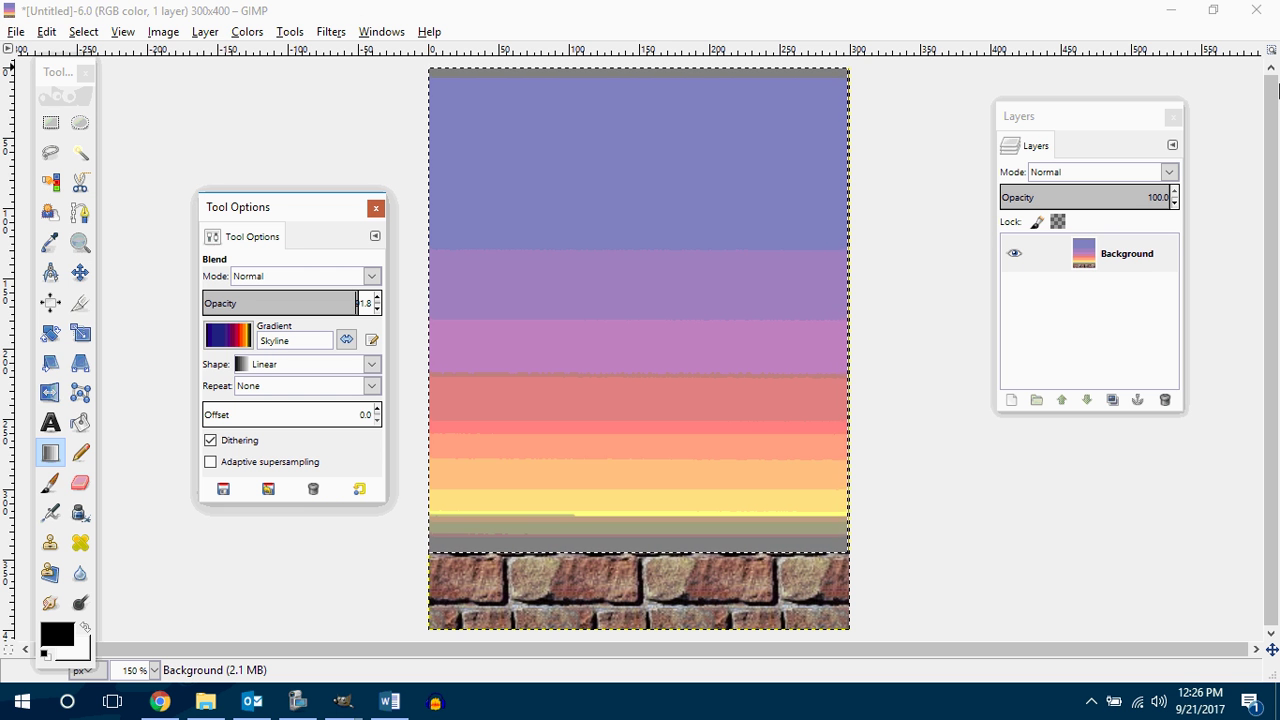
click(228, 336)
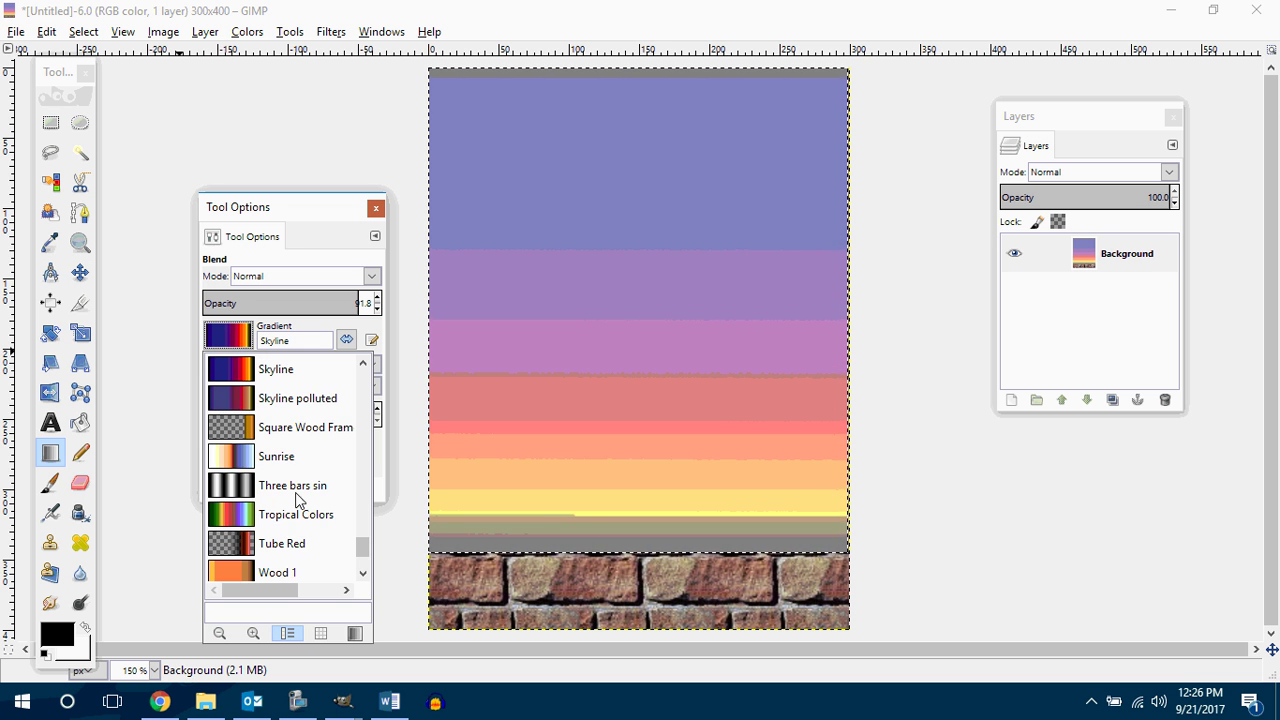
scroll(290, 530, down, 3)
scroll(295, 531, down, 1)
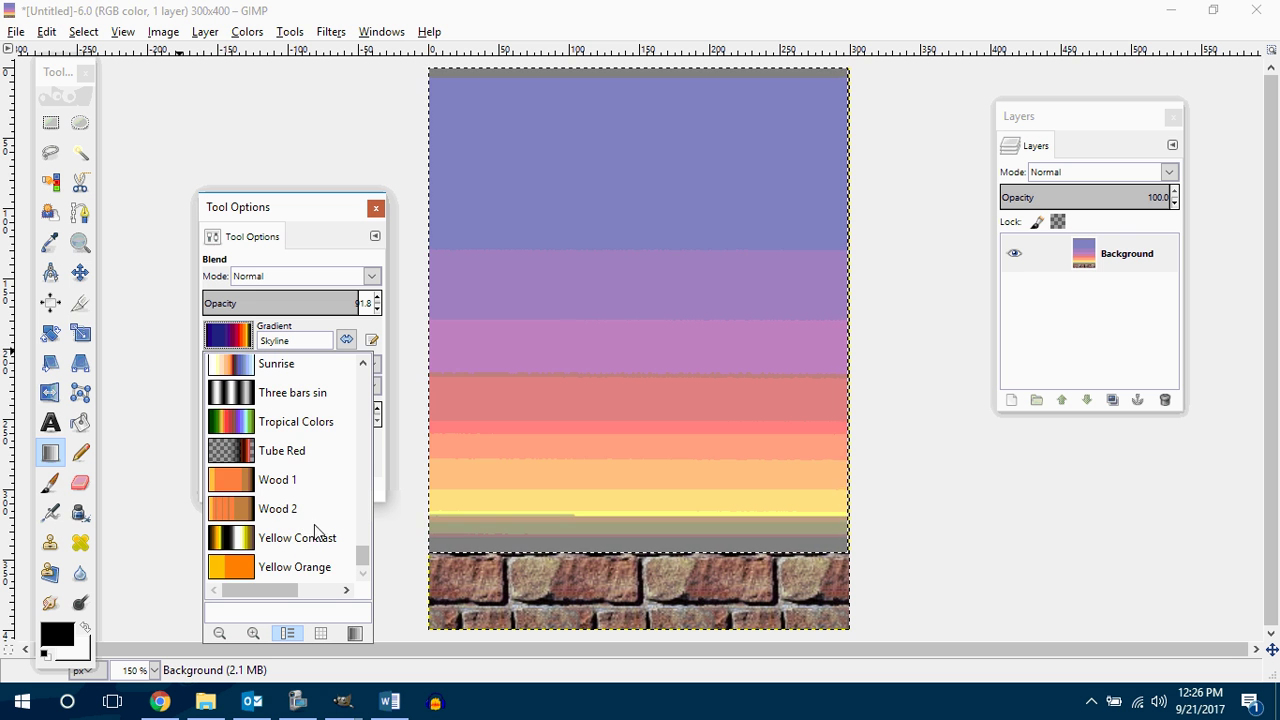
scroll(310, 532, up, 3)
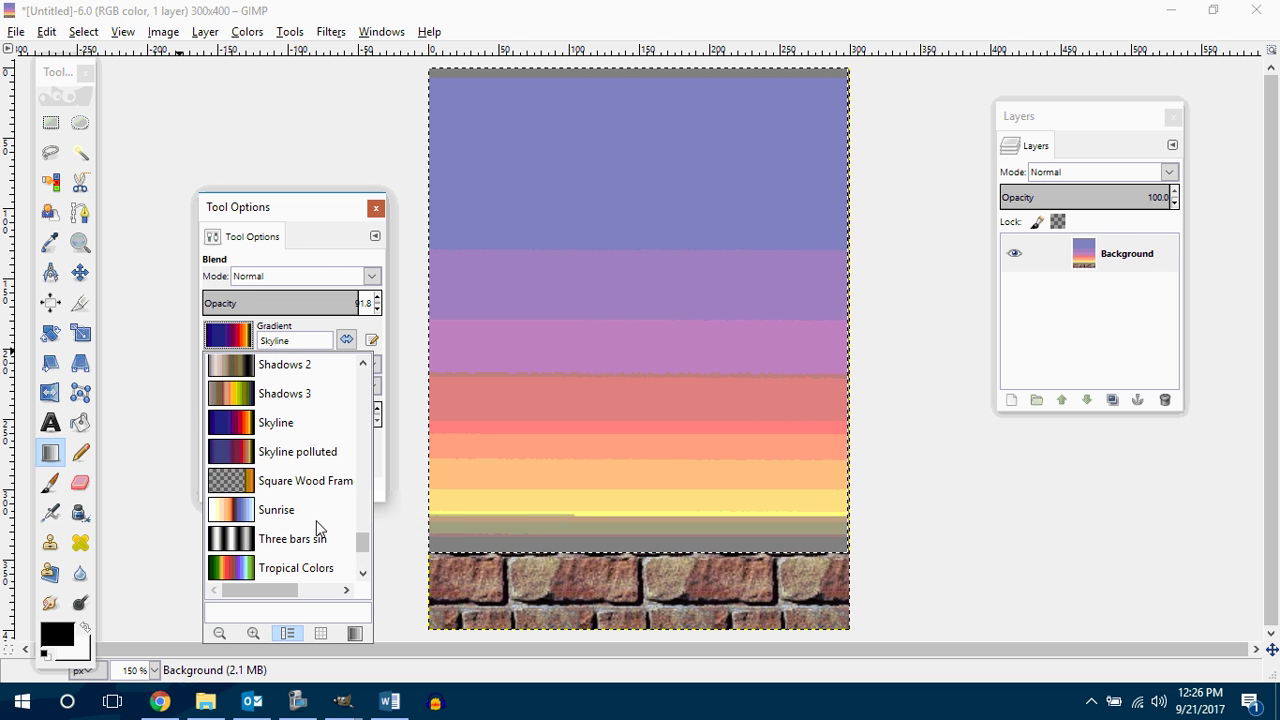
double_click(245, 455)
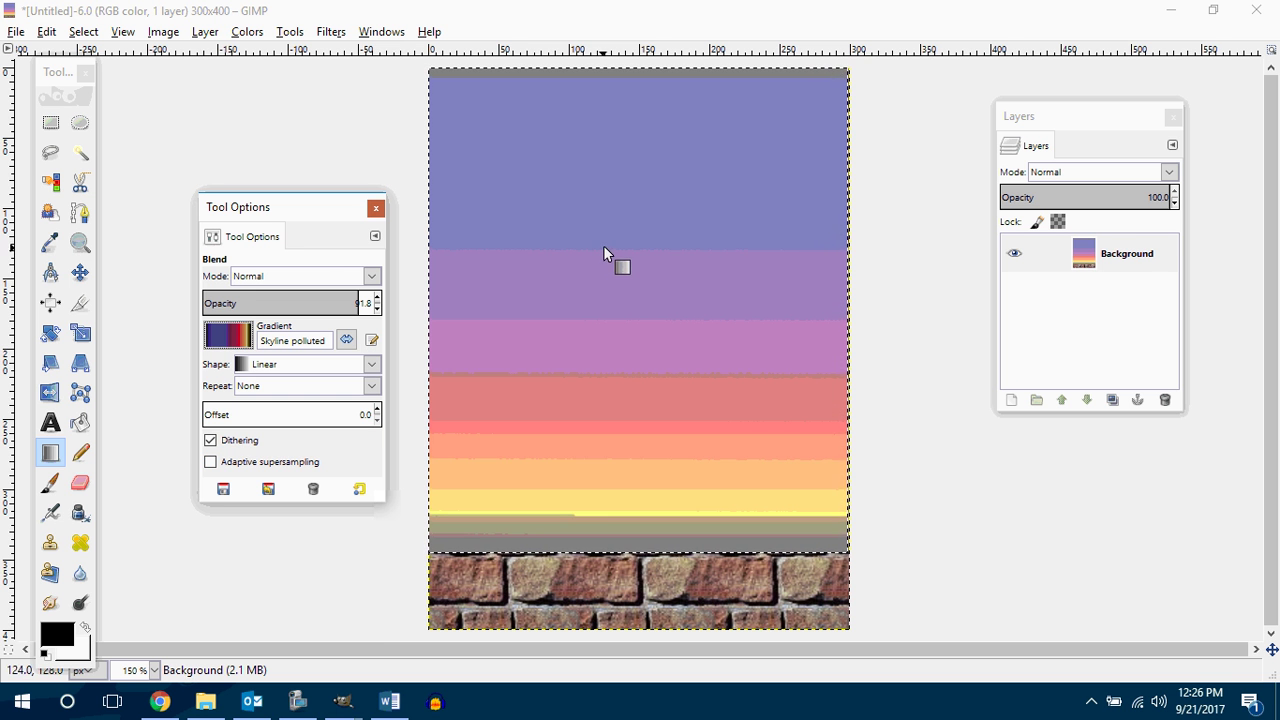
key(ctrl+z)
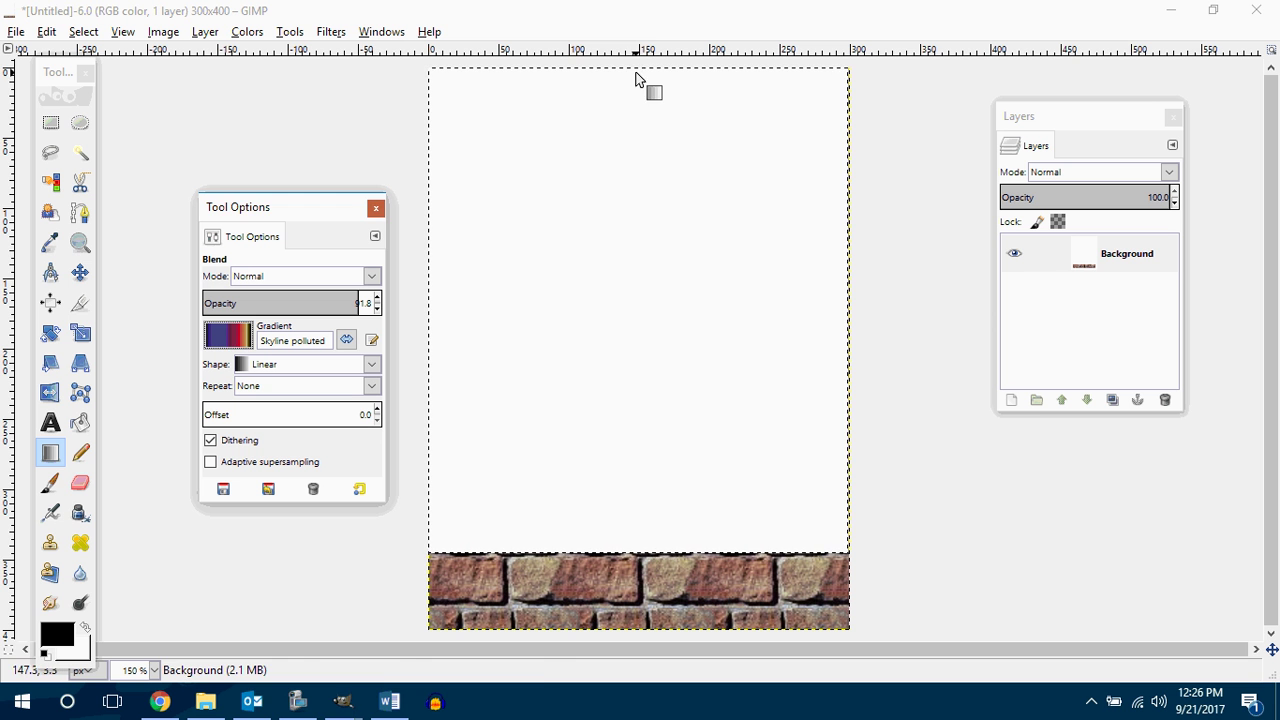
Try the Skyline polluted and Shadows 3 gradients vertically over the area above the bricks, undoing each fill
drag(636, 74, 644, 558)
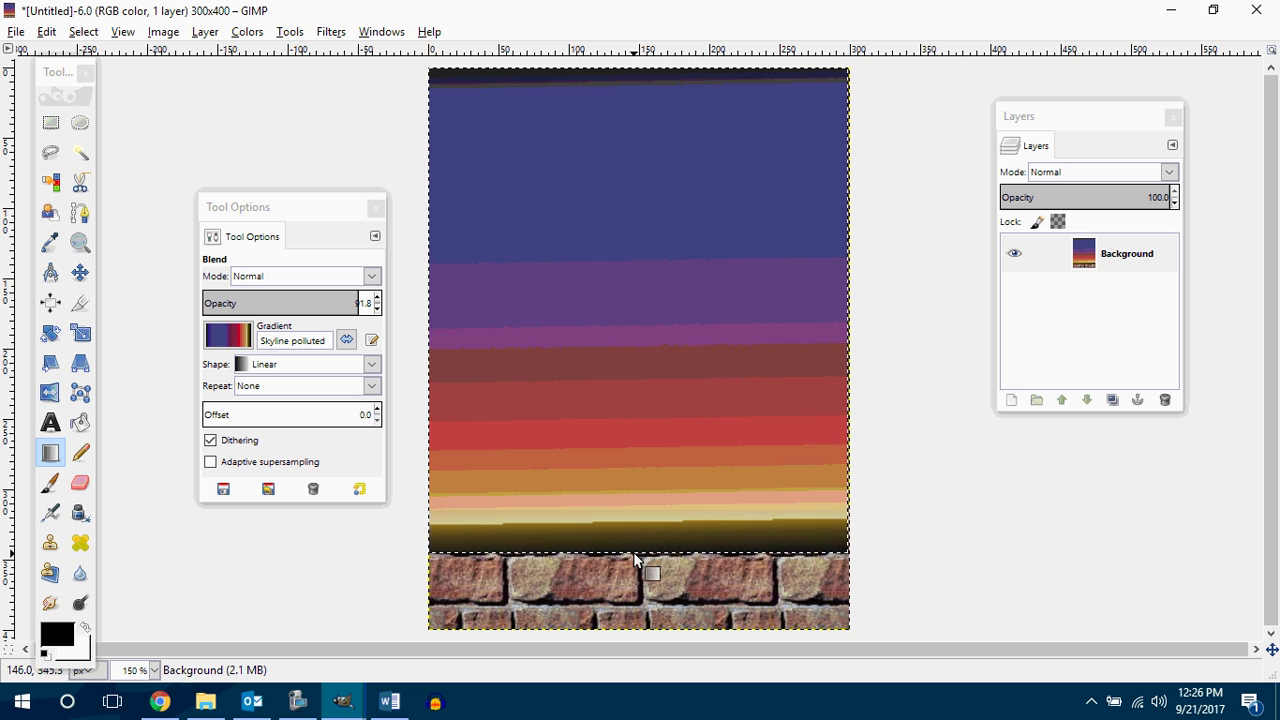
key(ctrl+z)
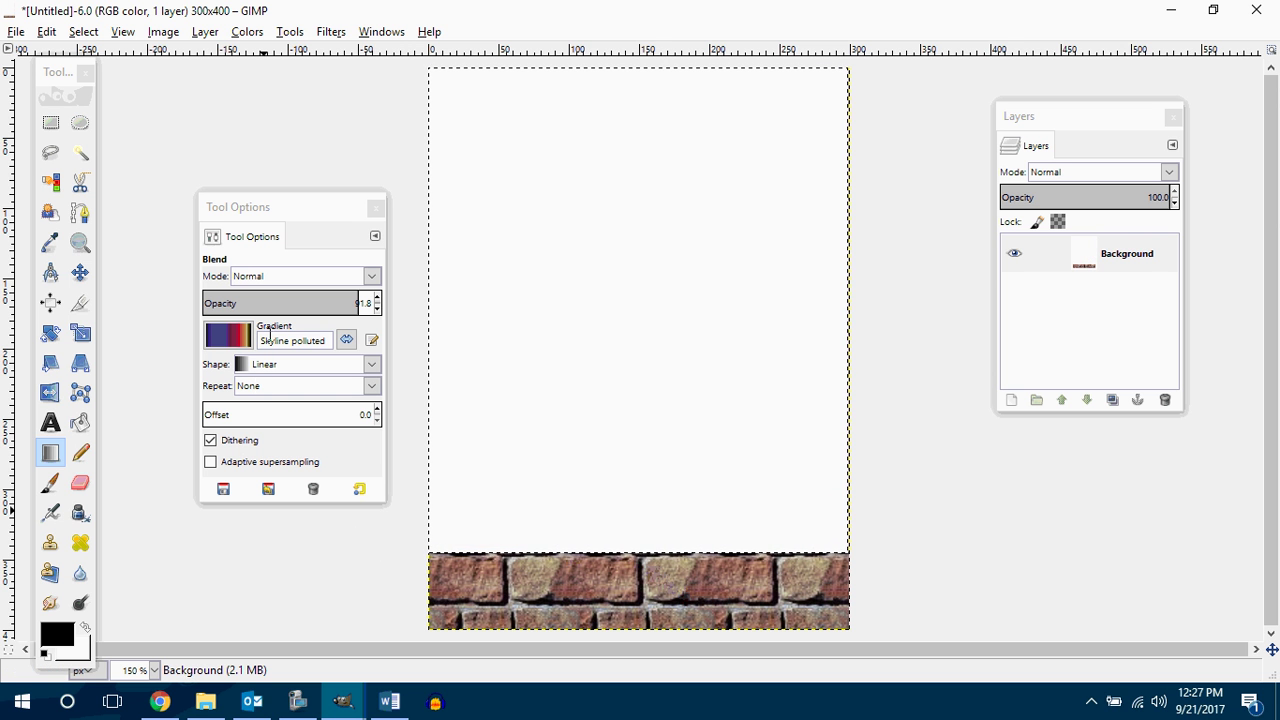
click(230, 338)
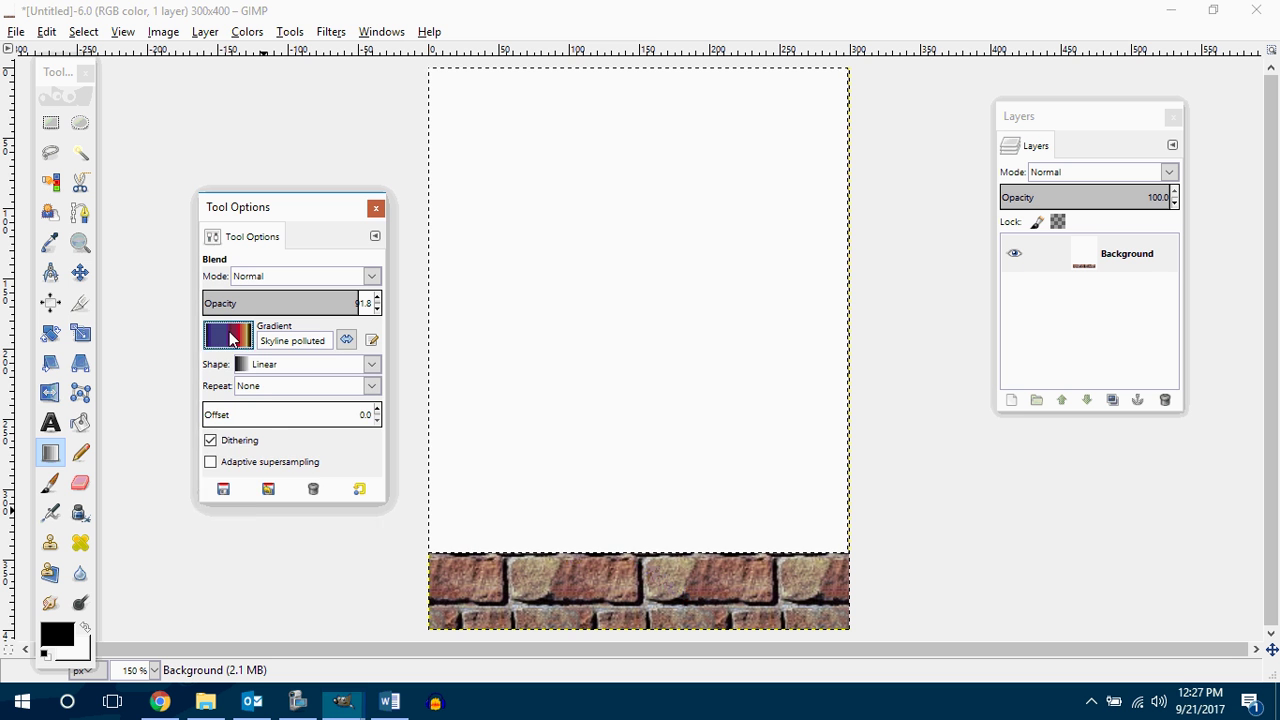
scroll(287, 377, up, 1)
scroll(287, 377, up, 2)
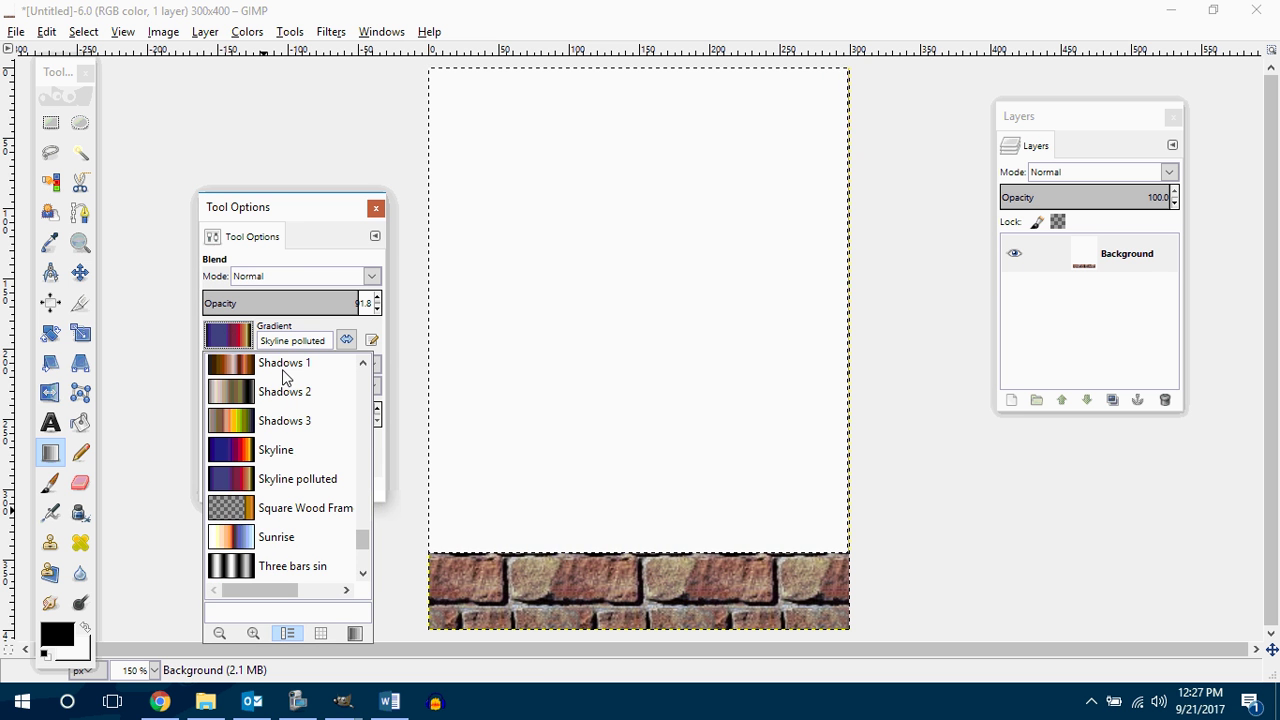
click(240, 432)
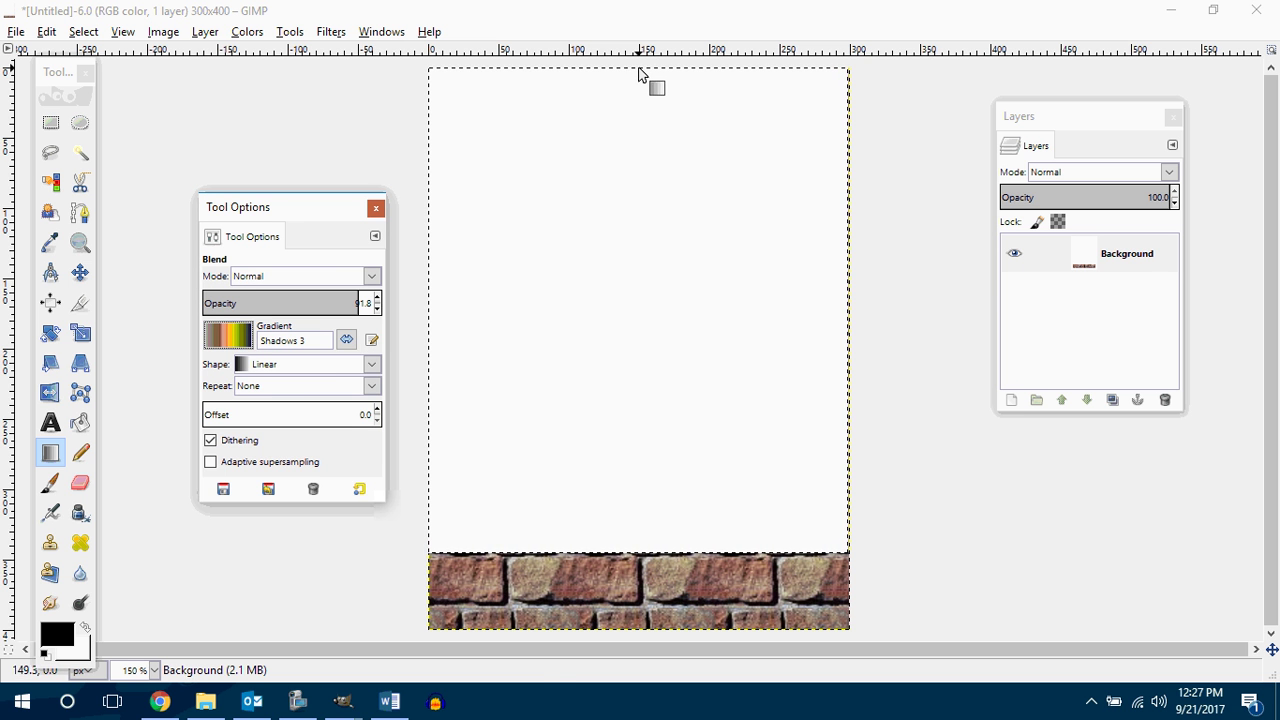
drag(638, 70, 632, 556)
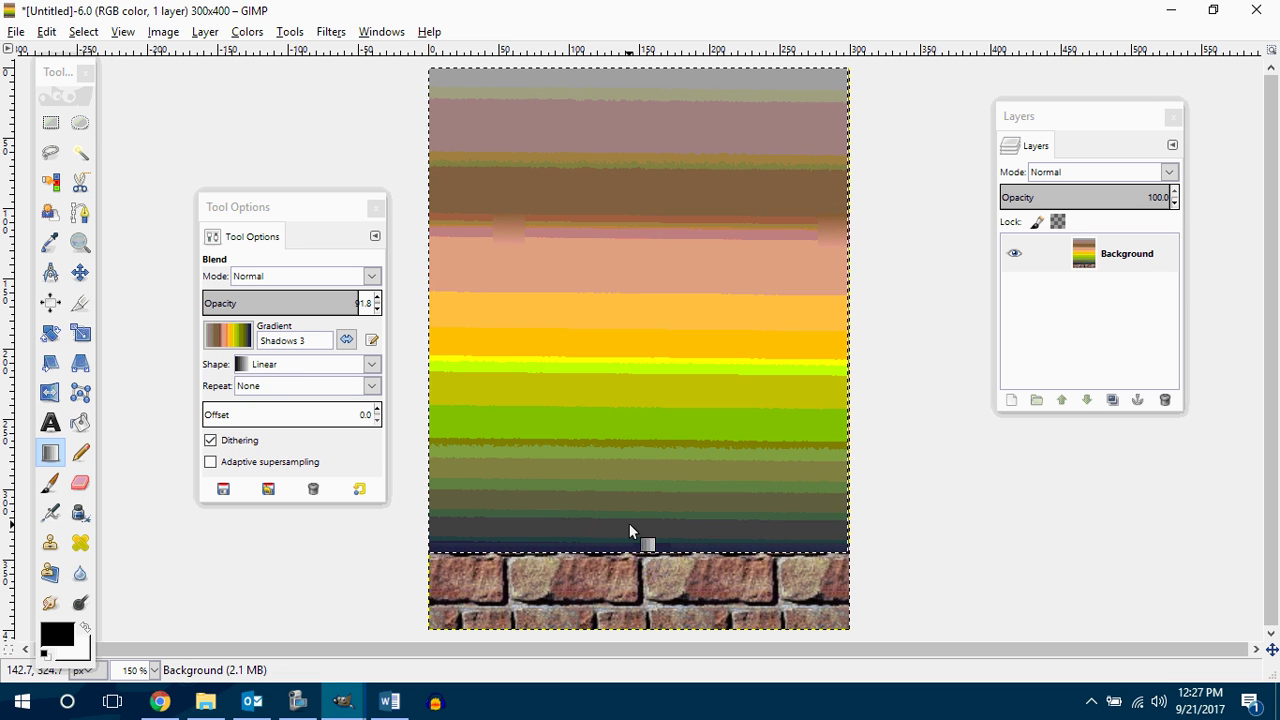
key(ctrl+z)
Try the Shadows 1 gradient from the canvas's upper edge down to the bricks and undo it
click(229, 335)
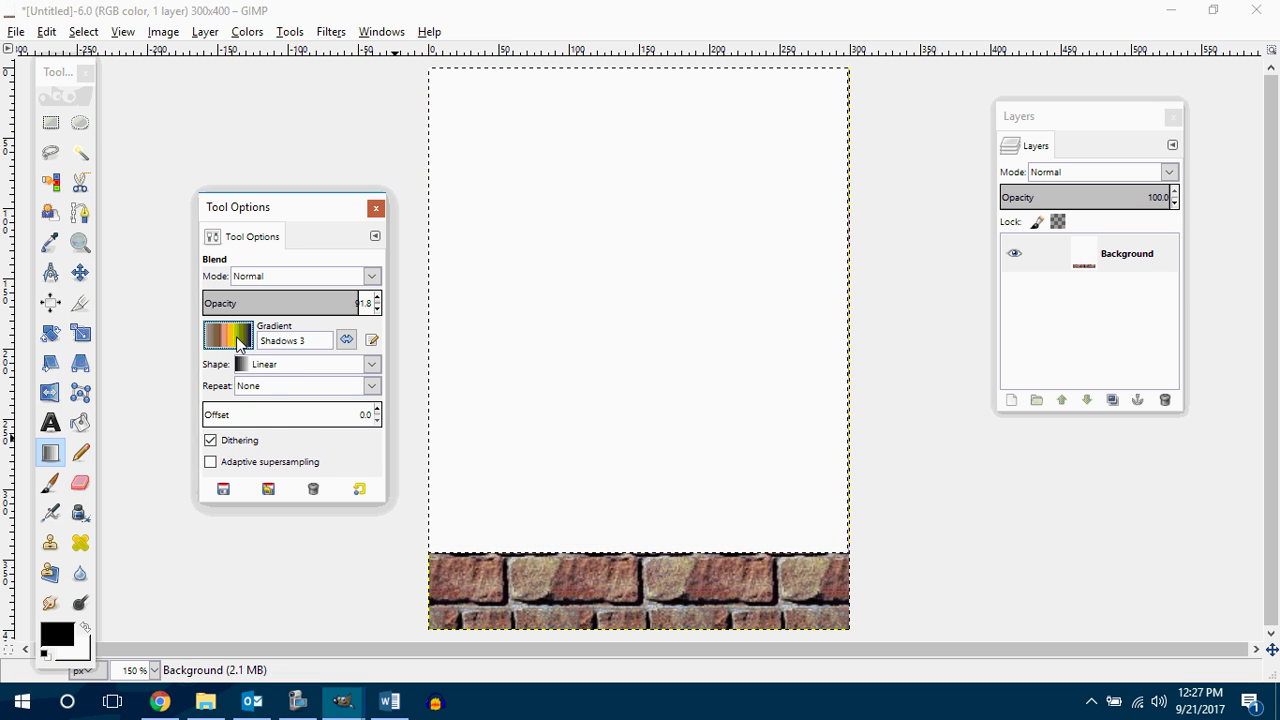
scroll(243, 377, up, 1)
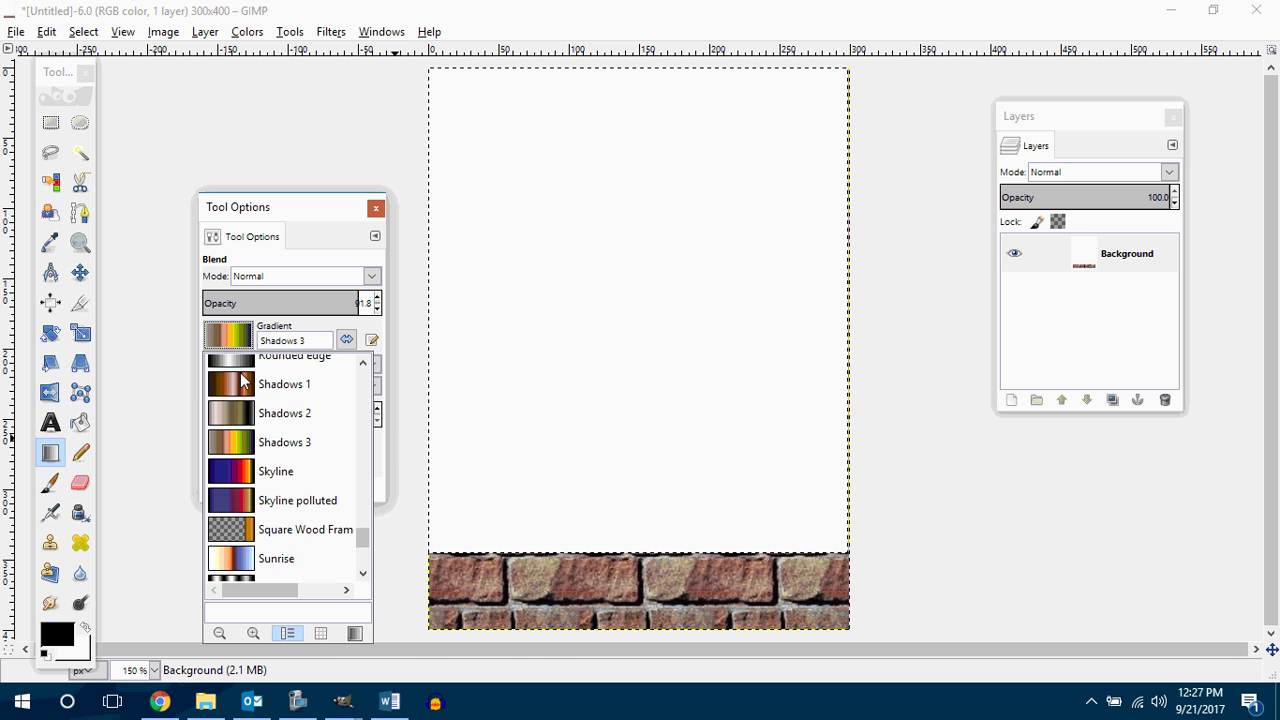
double_click(246, 384)
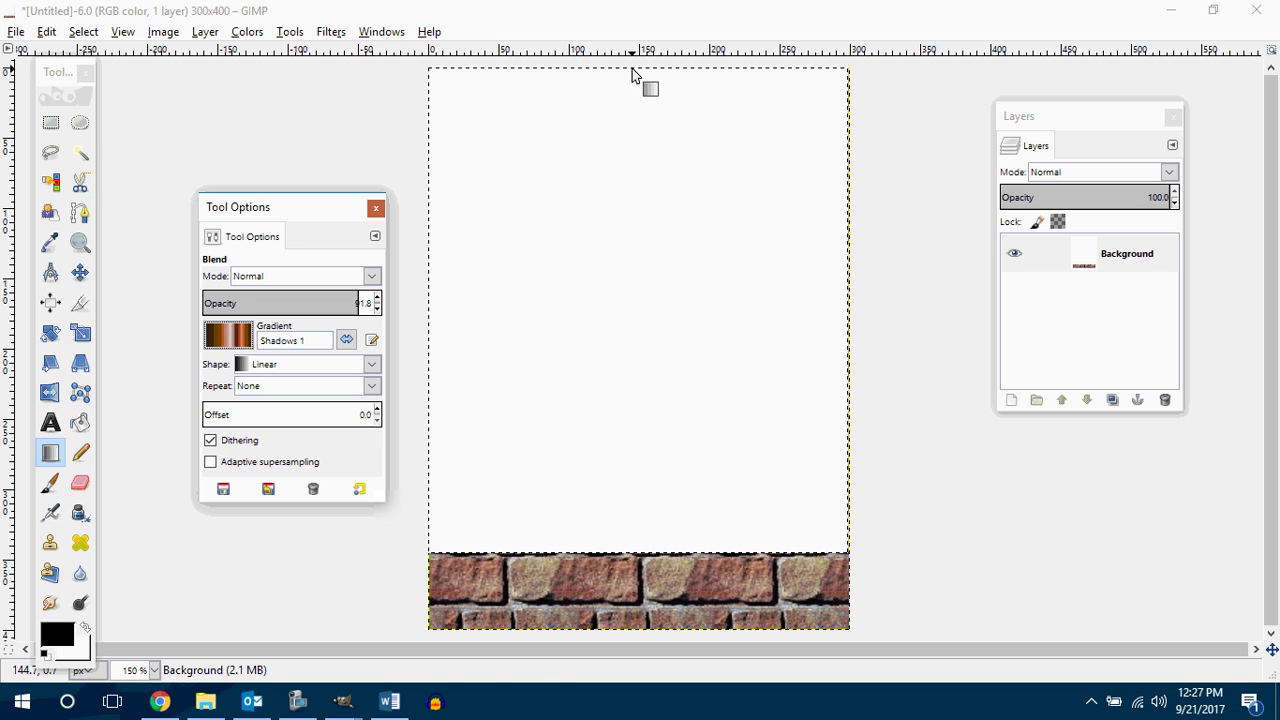
drag(632, 71, 631, 552)
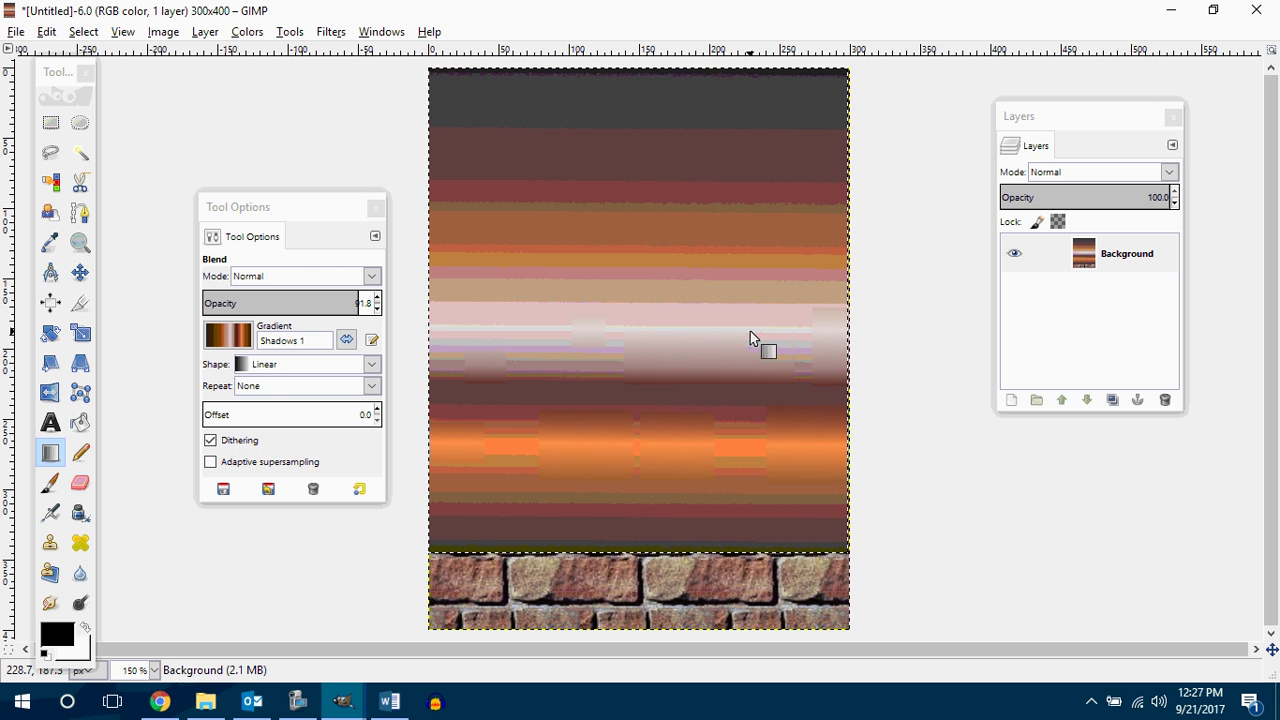
key(ctrl+z)
Try the Blue Green gradient upward from the bricks, undo it, and redraw it downward from the canvas's upper edge
click(240, 347)
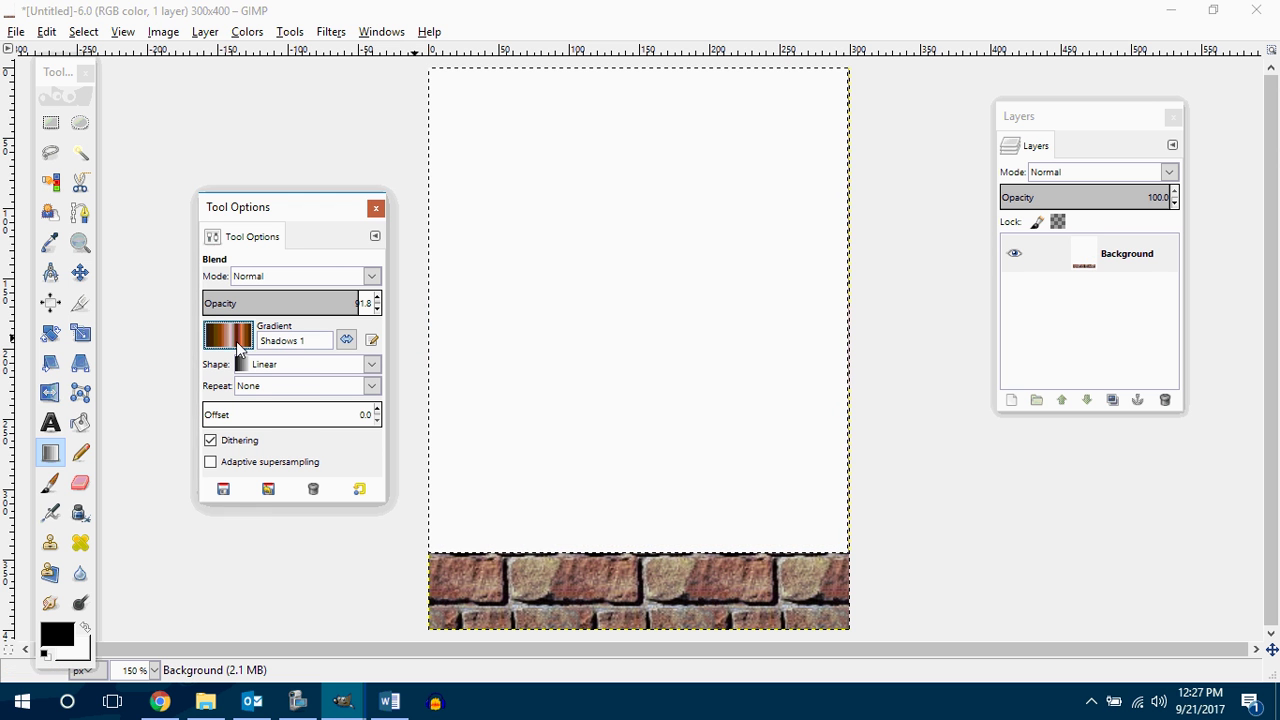
scroll(272, 410, up, 3)
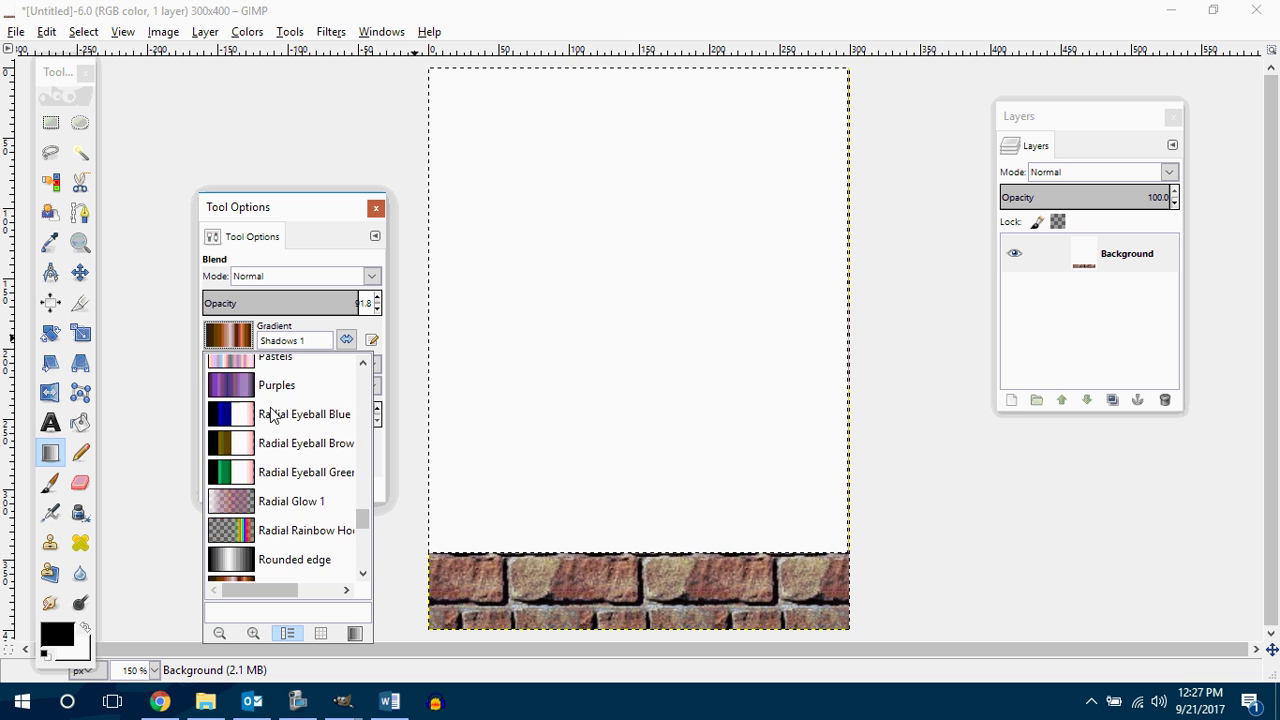
scroll(272, 410, up, 3)
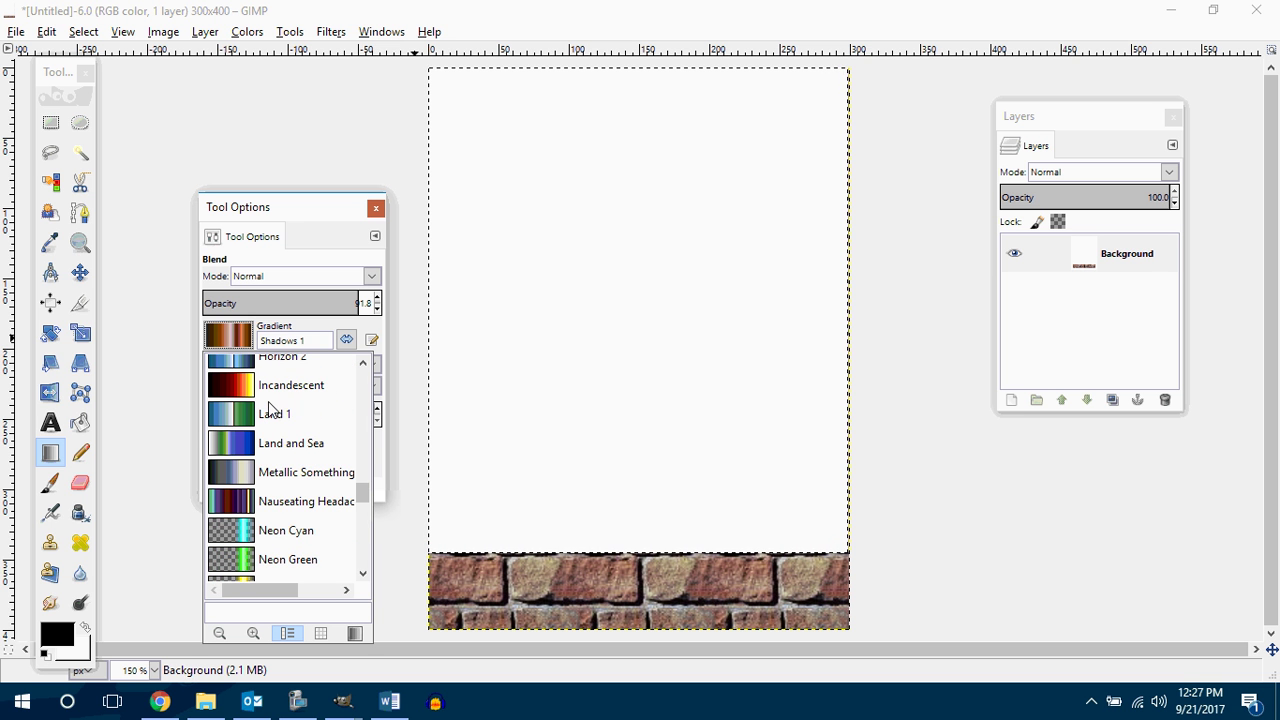
scroll(270, 405, up, 2)
scroll(296, 408, up, 2)
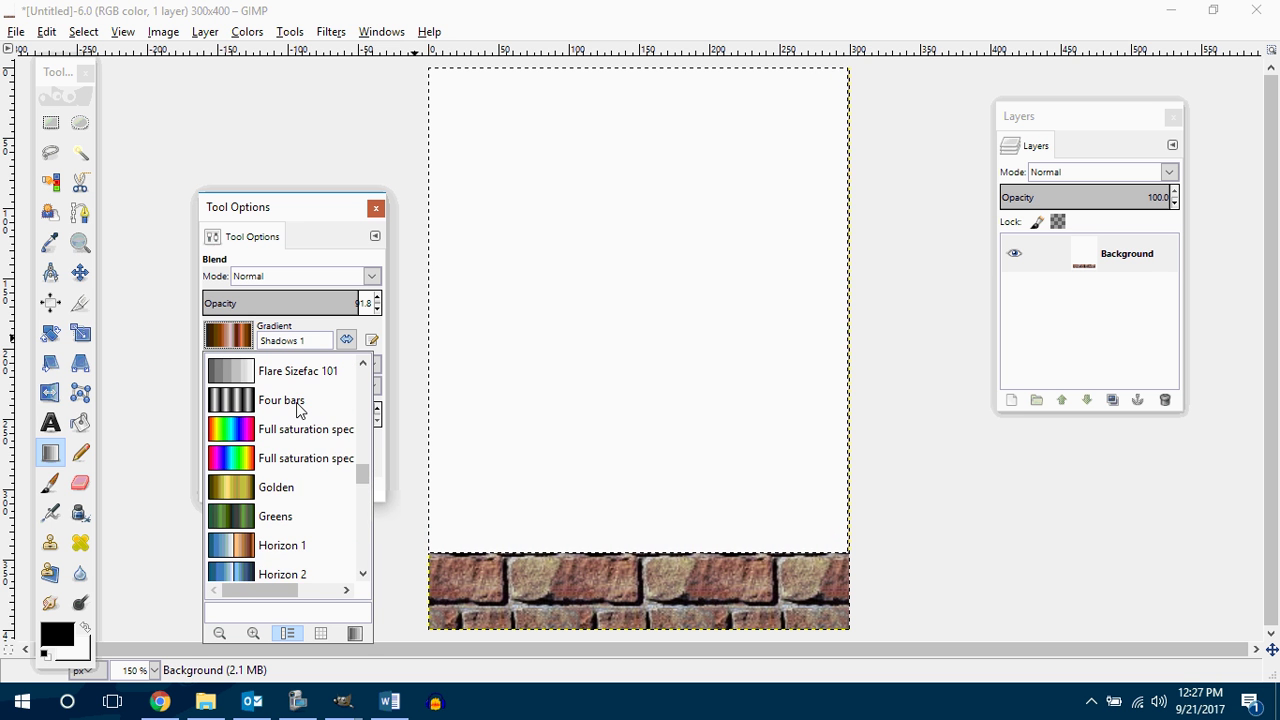
scroll(292, 405, up, 5)
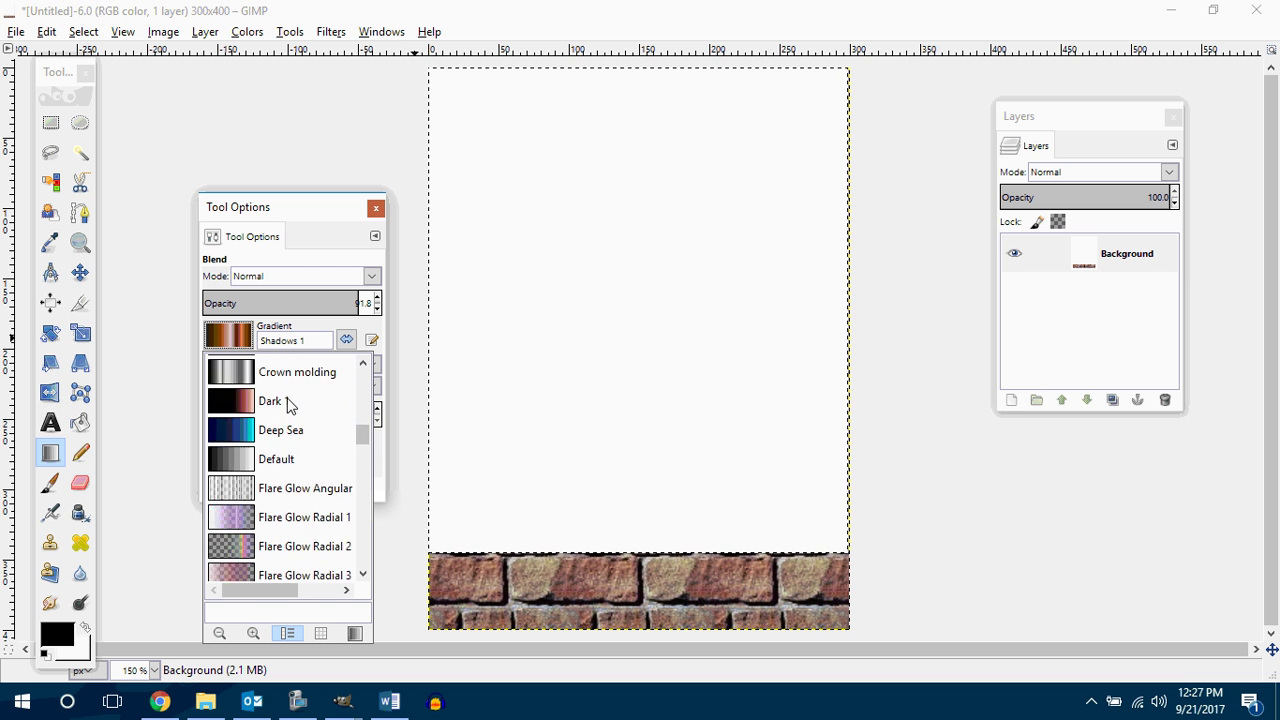
scroll(288, 405, up, 5)
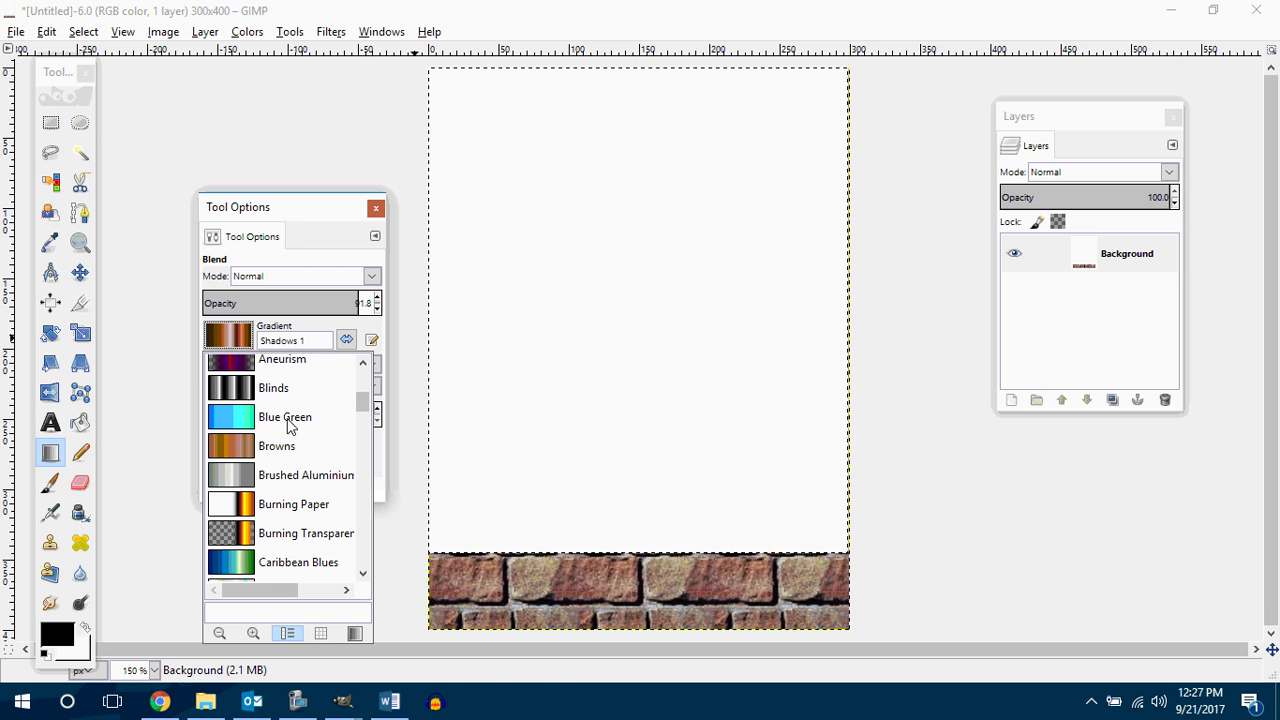
click(245, 418)
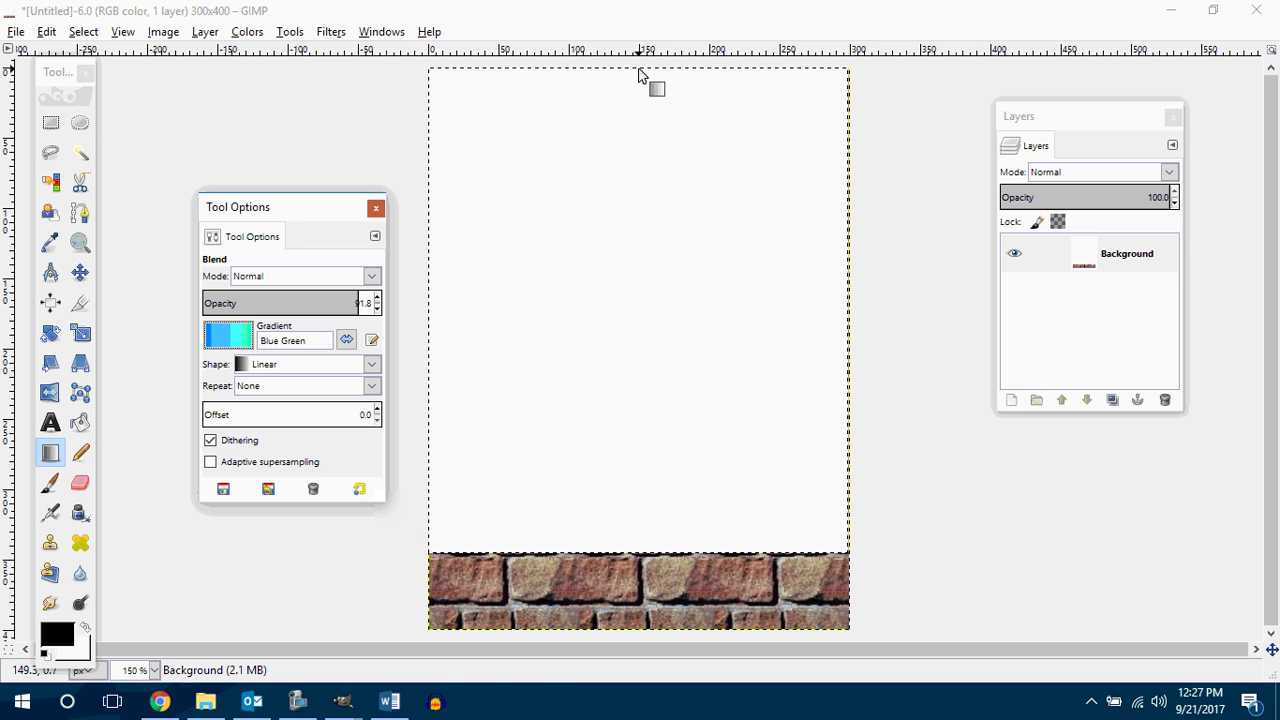
mouse_move(640, 75)
mouse_down()
mouse_move(626, 460)
mouse_move(640, 553)
mouse_move(638, 72)
mouse_up()
key(ctrl+z)
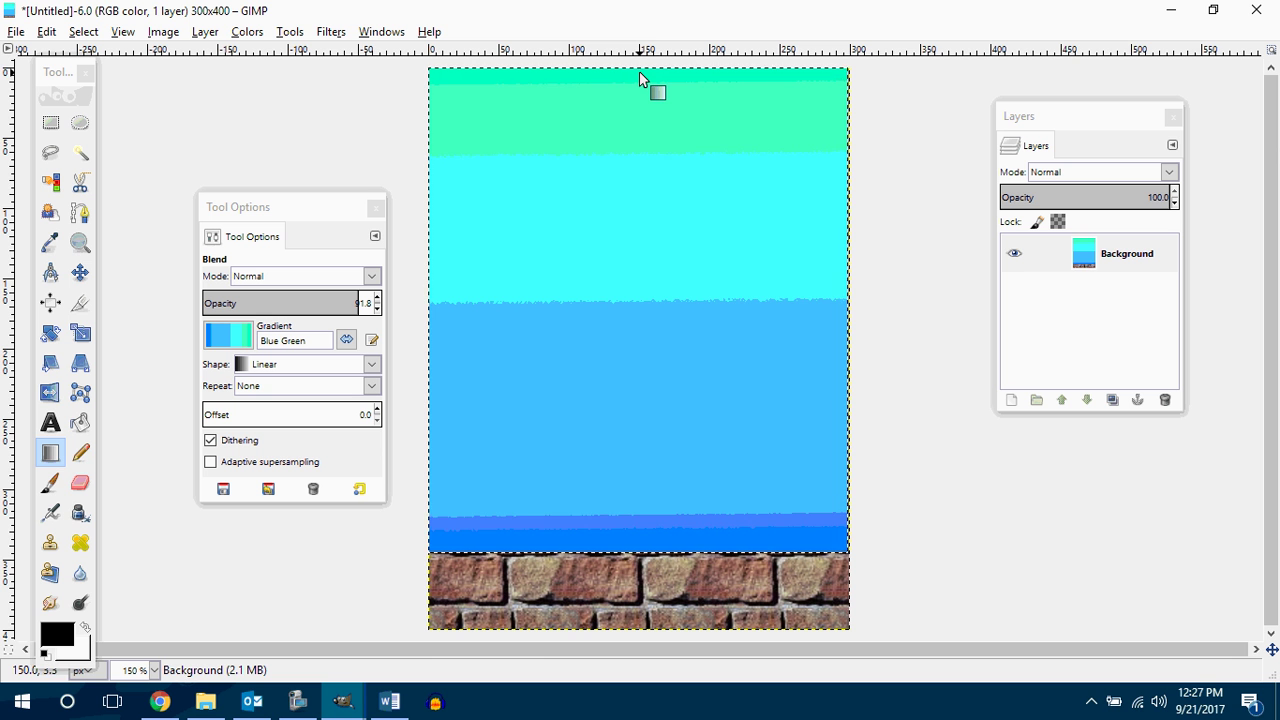
key(ctrl+z)
drag(628, 68, 640, 553)
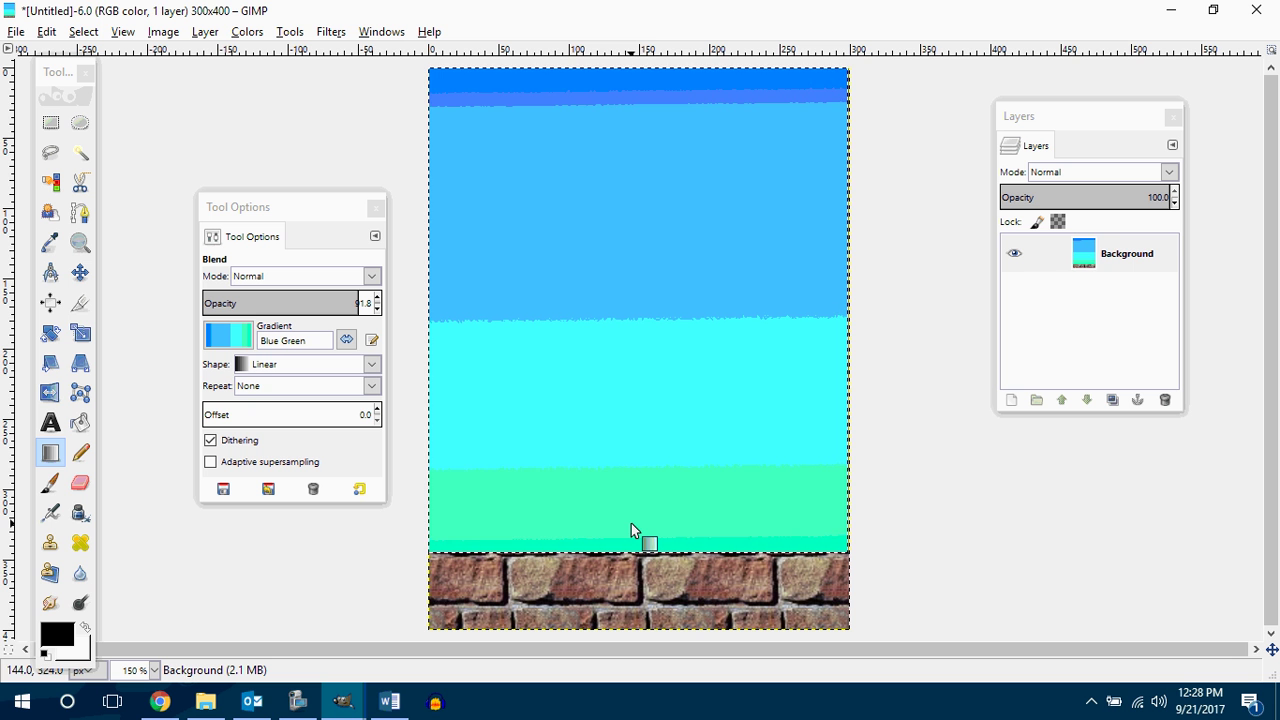
Undo the Blue Green gradient, the brick fill and the selection back to the blank canvas
key(ctrl+z)
key(ctrl+z)
key(ctrl+z)
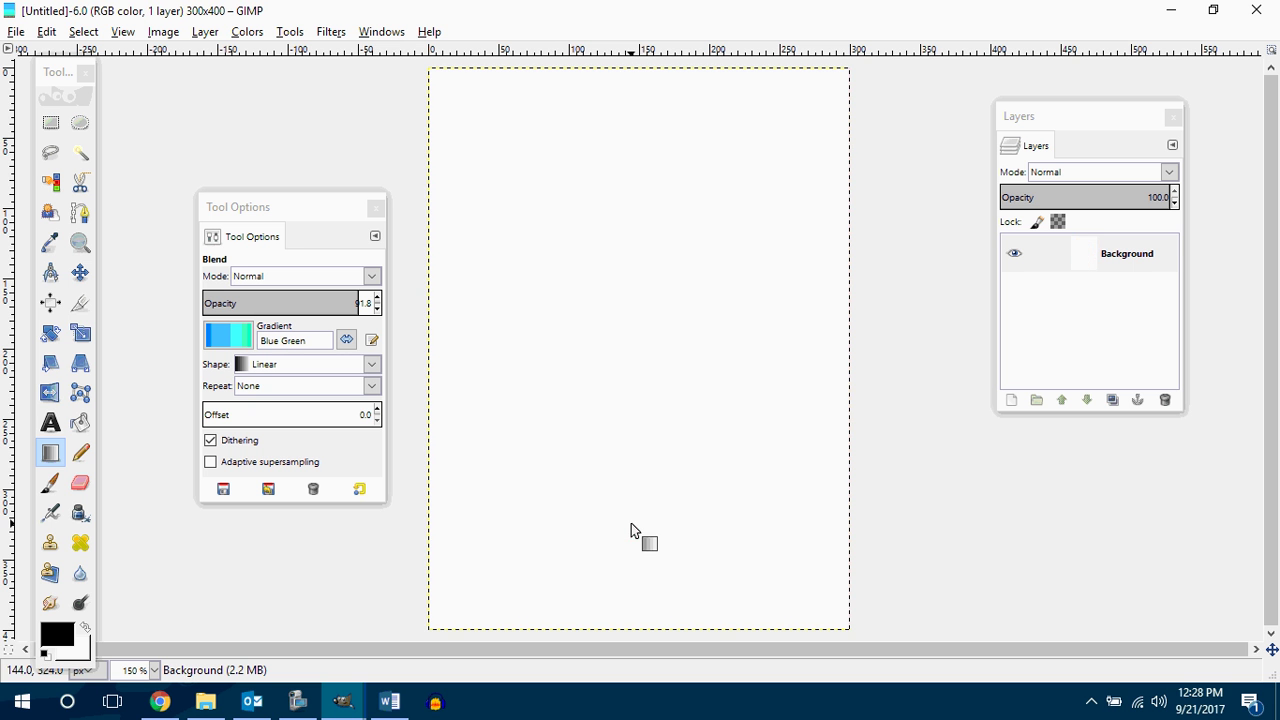
Fill the whole canvas with the Caribbean Blues gradient, drawn straight down from the upper to the lower edge
click(232, 342)
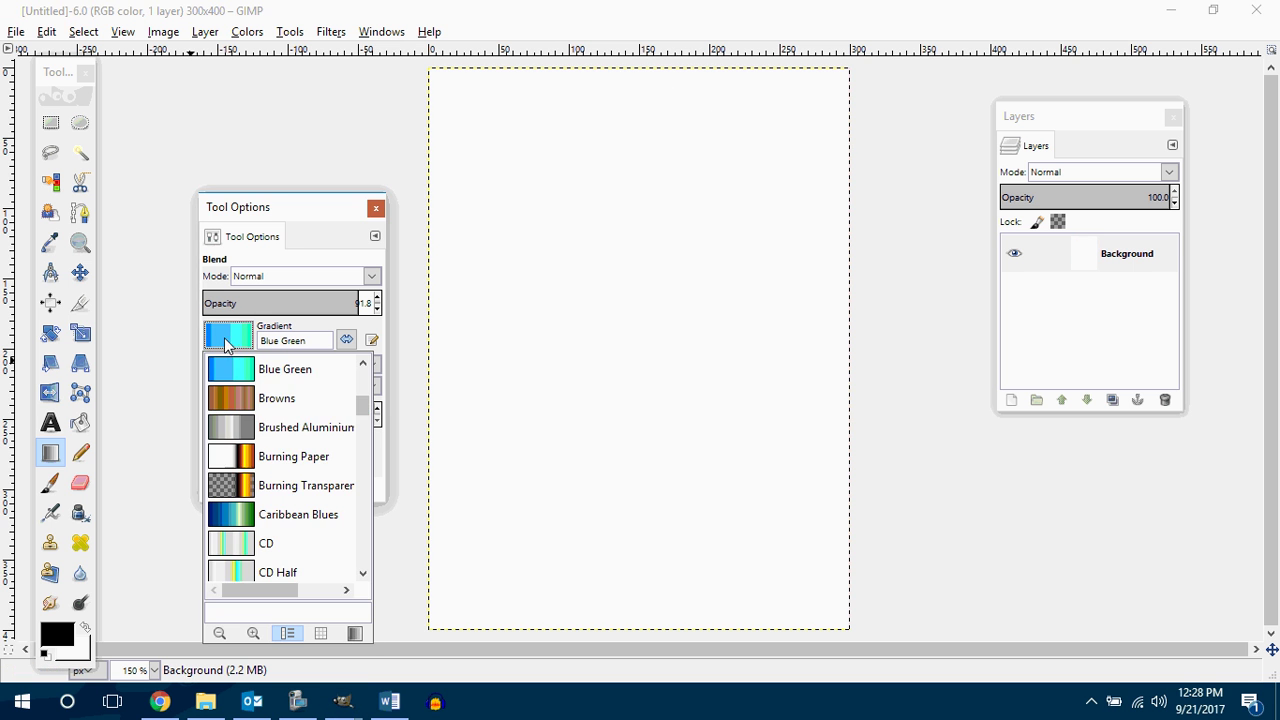
click(250, 516)
drag(627, 70, 628, 632)
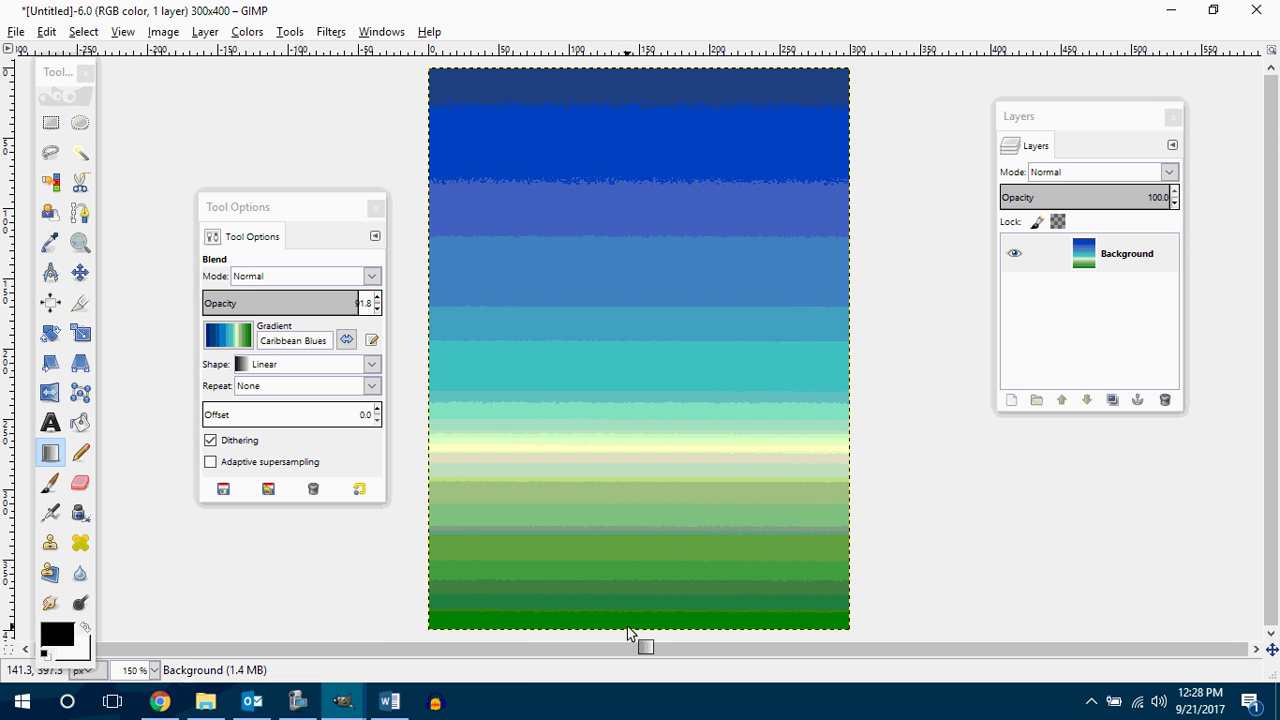
Select a strip about 60 px high along the canvas's lower edge and try filling its colour bands with the Electric Blue pattern
click(48, 124)
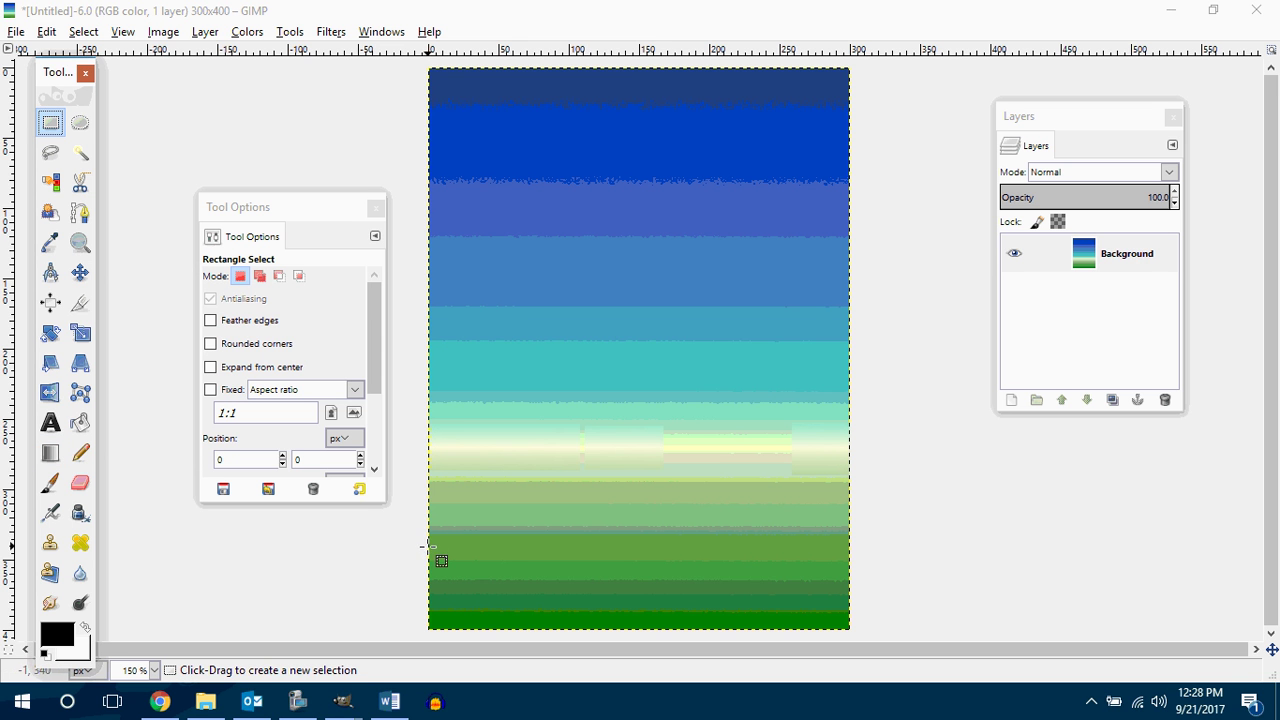
drag(428, 545, 846, 630)
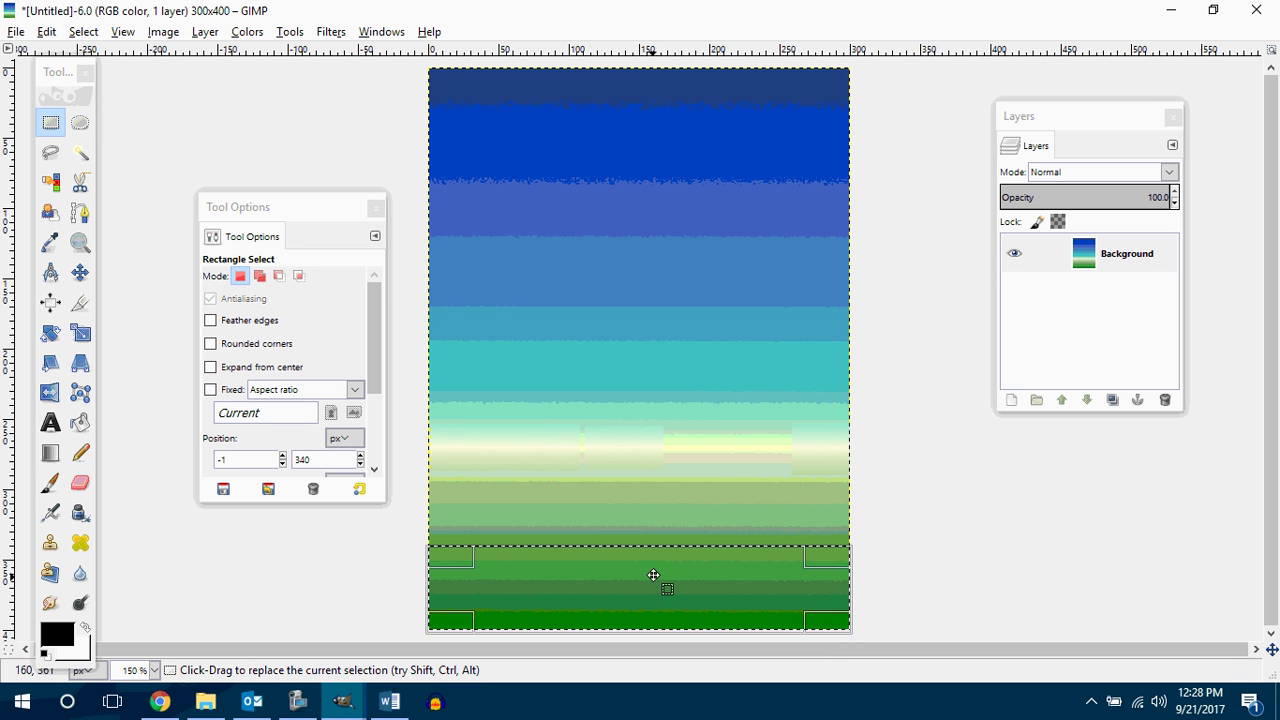
click(80, 424)
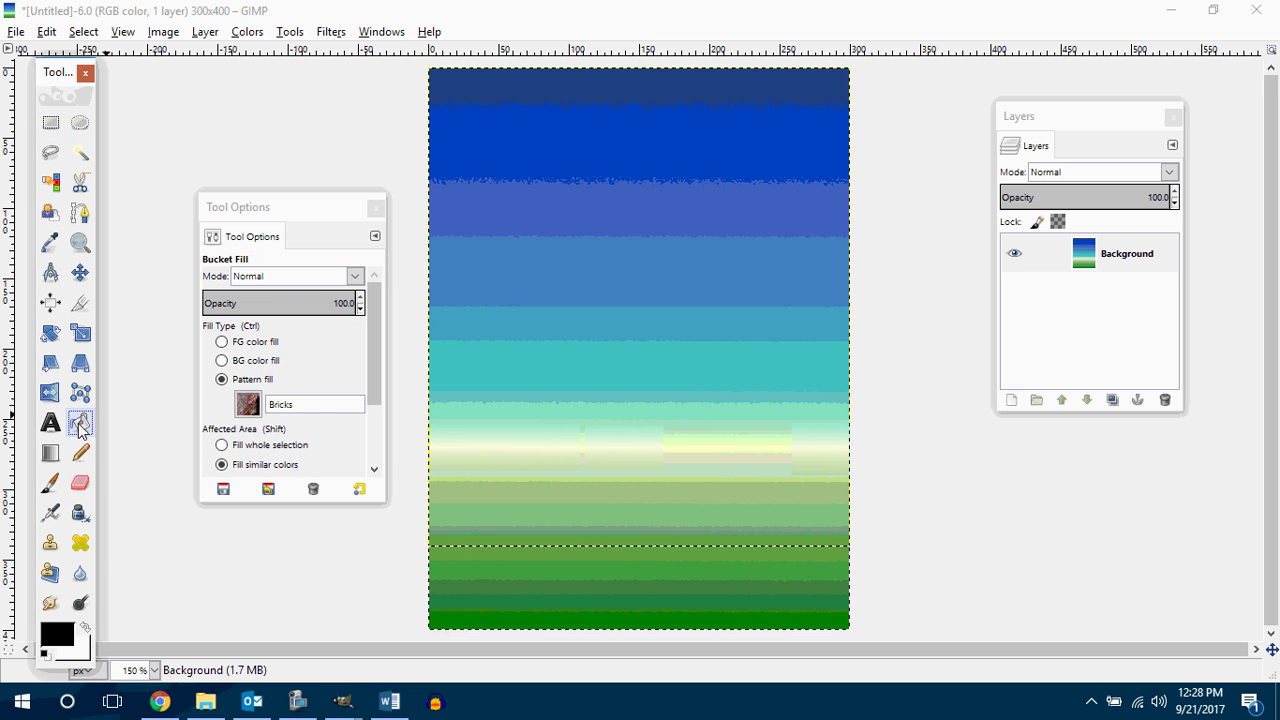
click(250, 414)
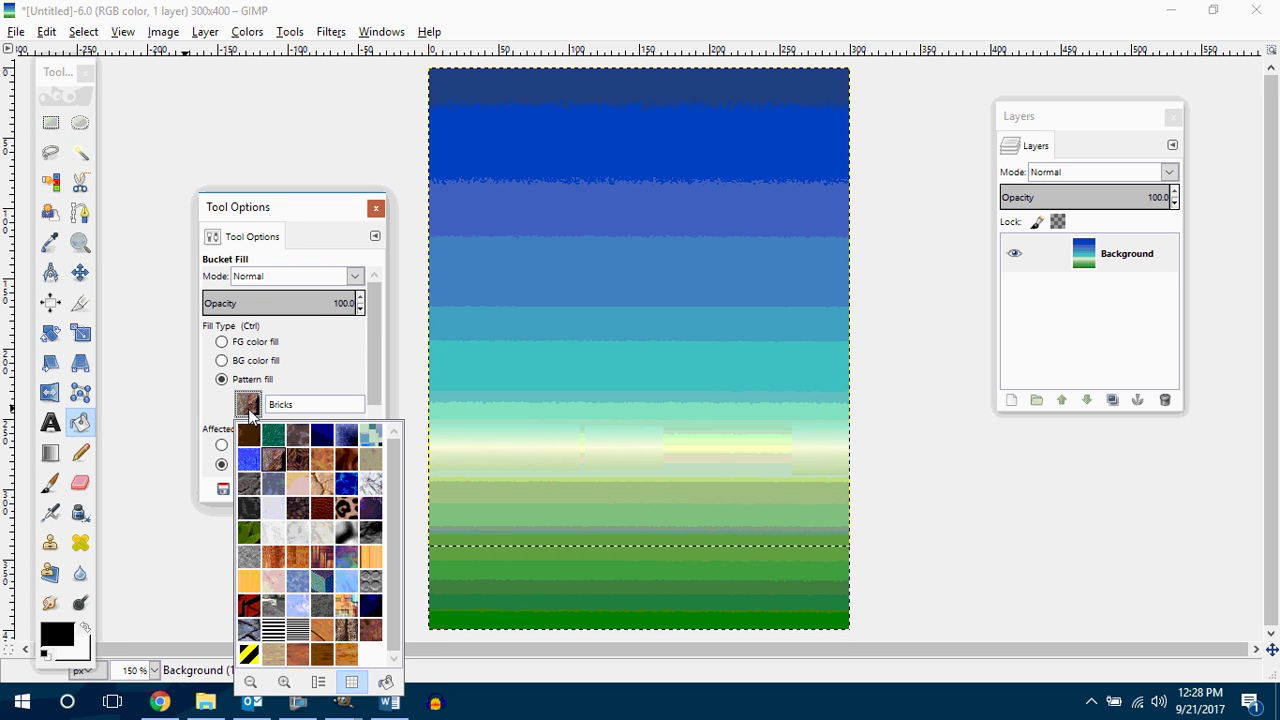
click(349, 494)
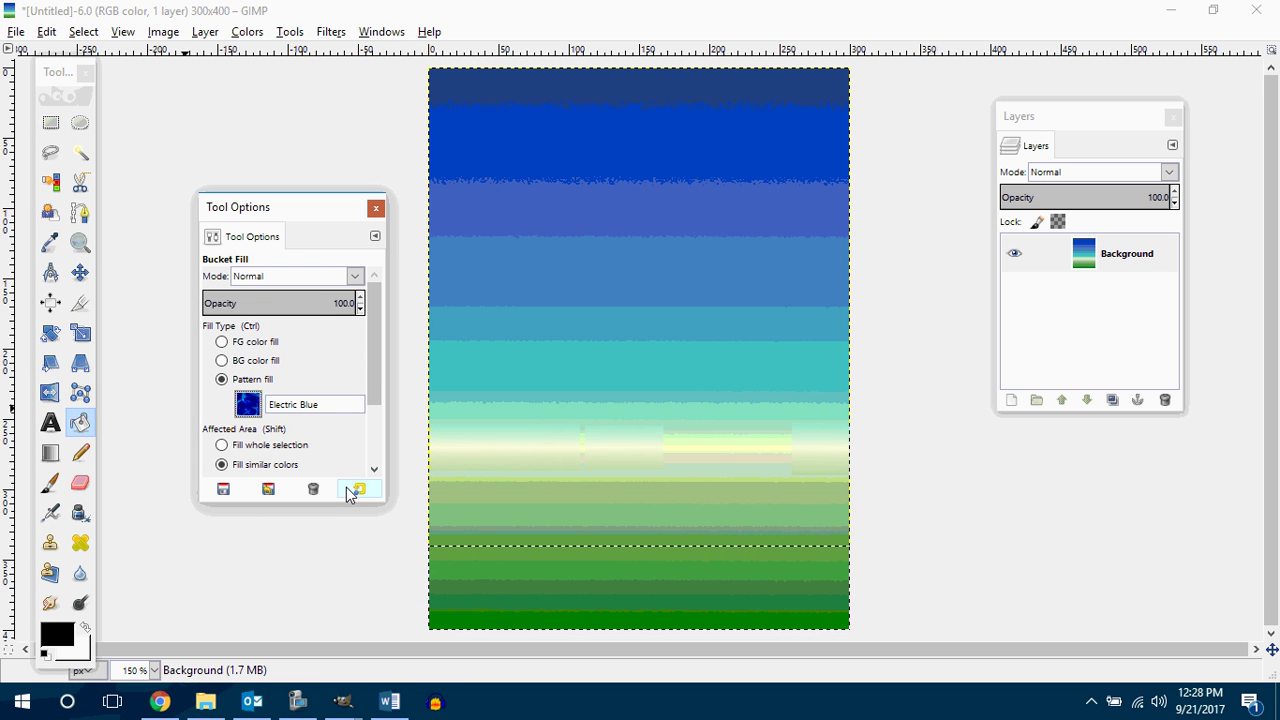
click(491, 578)
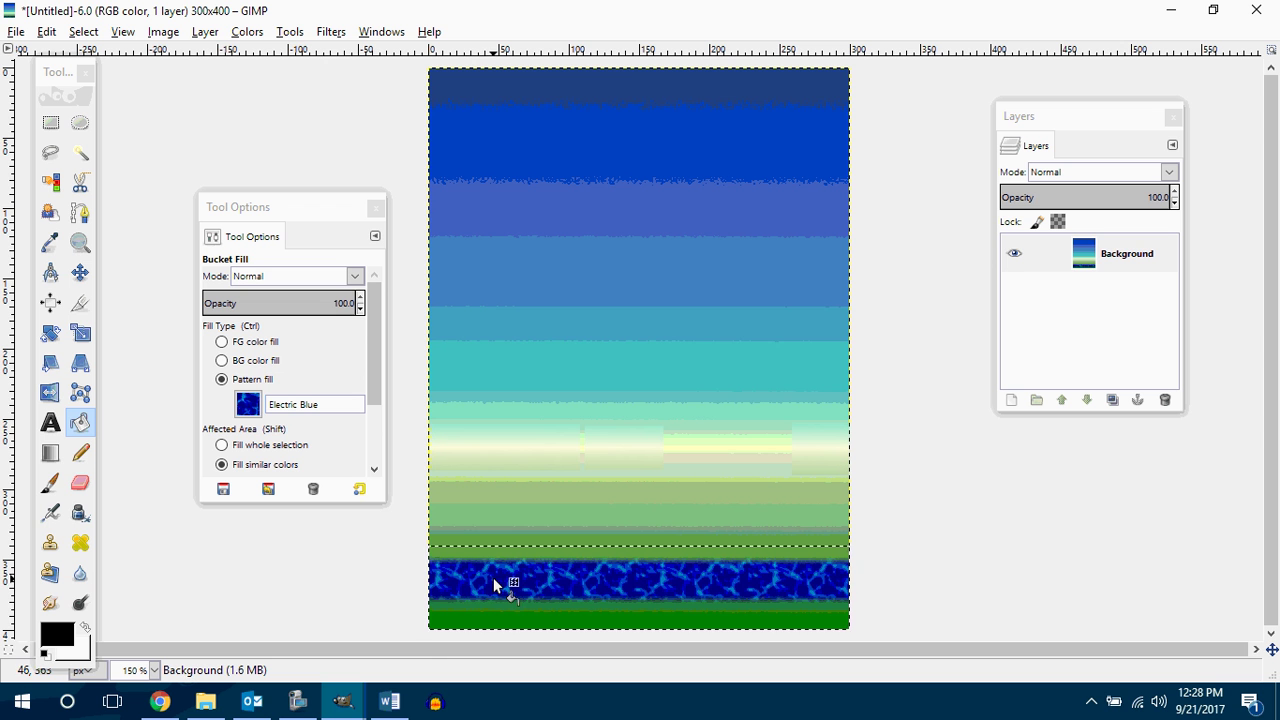
click(503, 620)
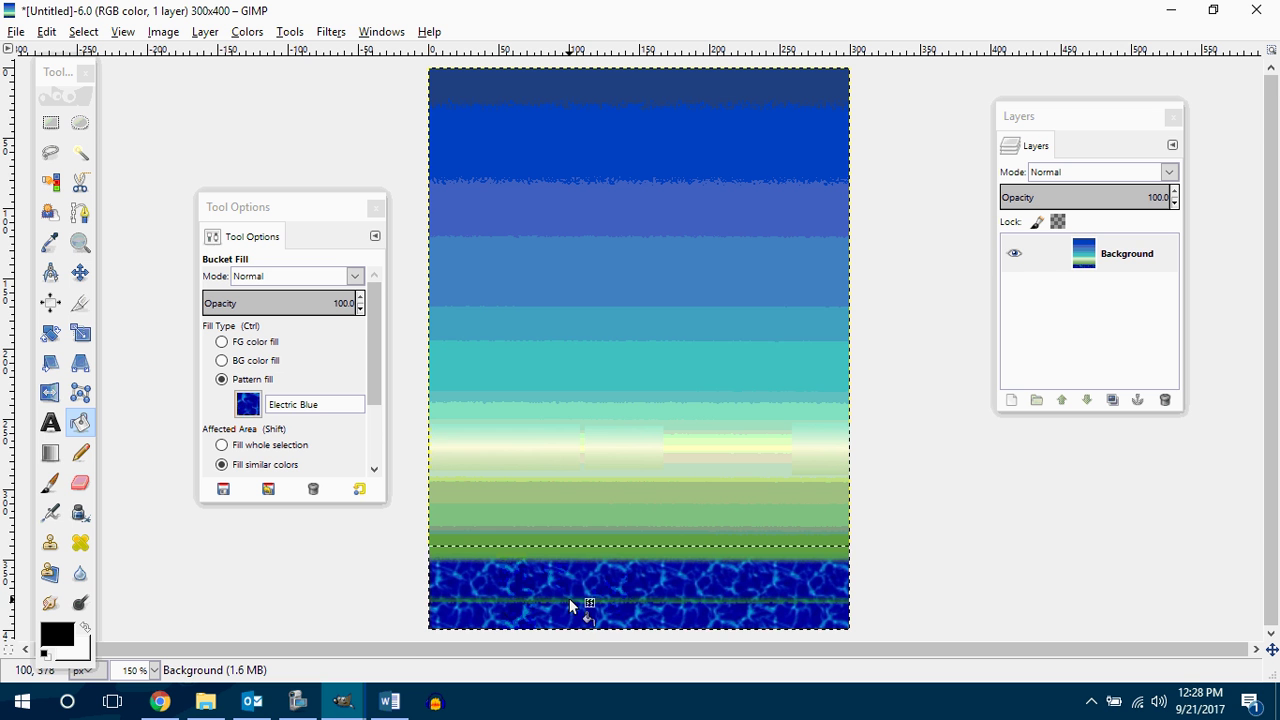
click(541, 558)
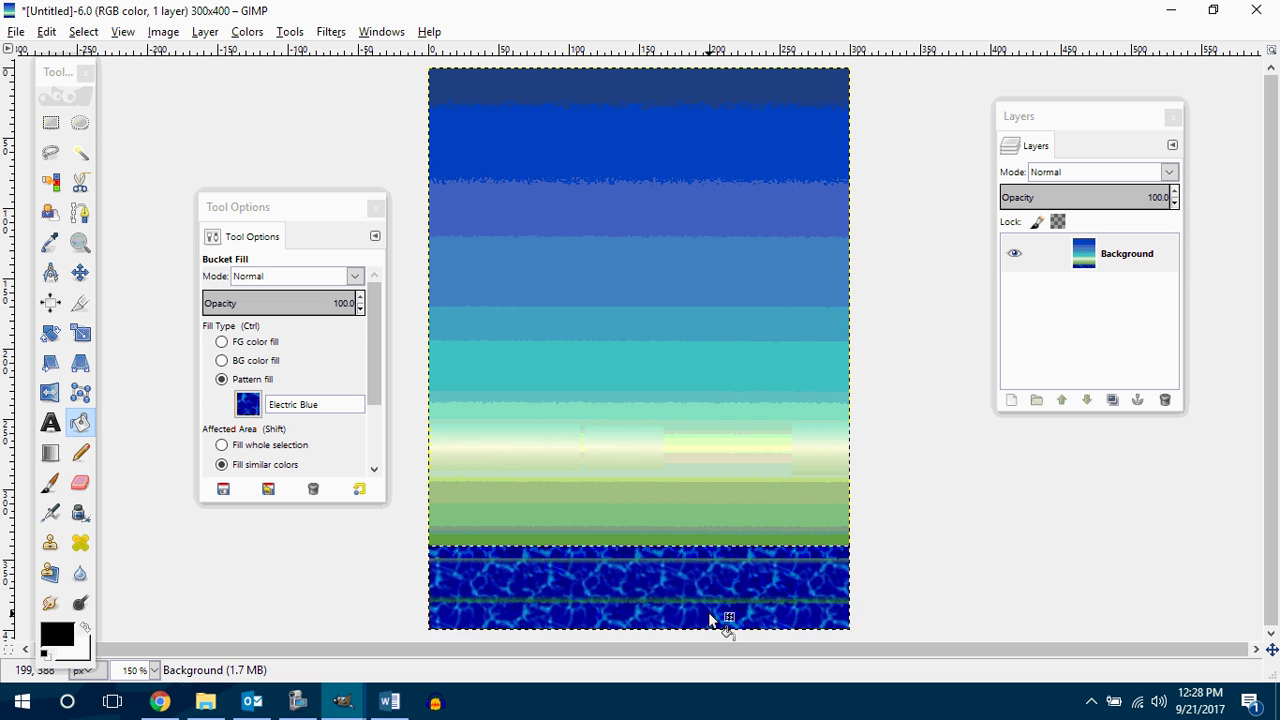
Undo the Electric Blue fills in the lower strip
key(ctrl+z)
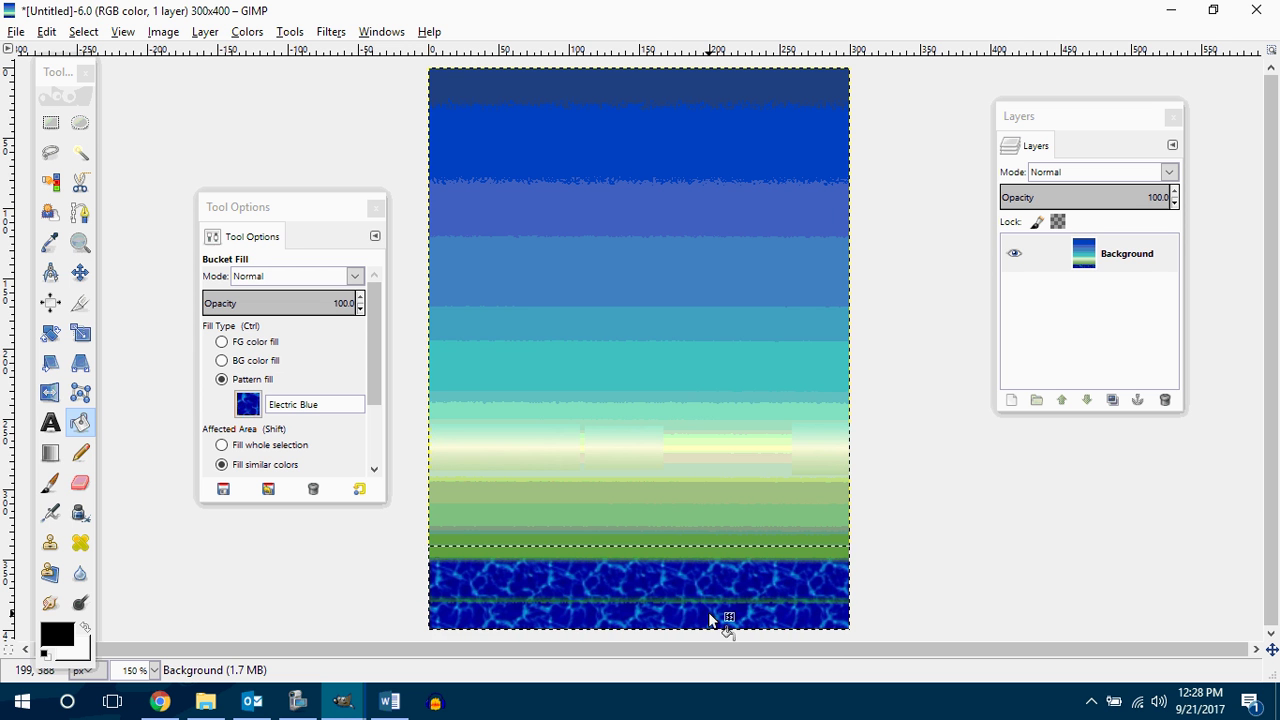
key(ctrl+z)
key(ctrl+z)
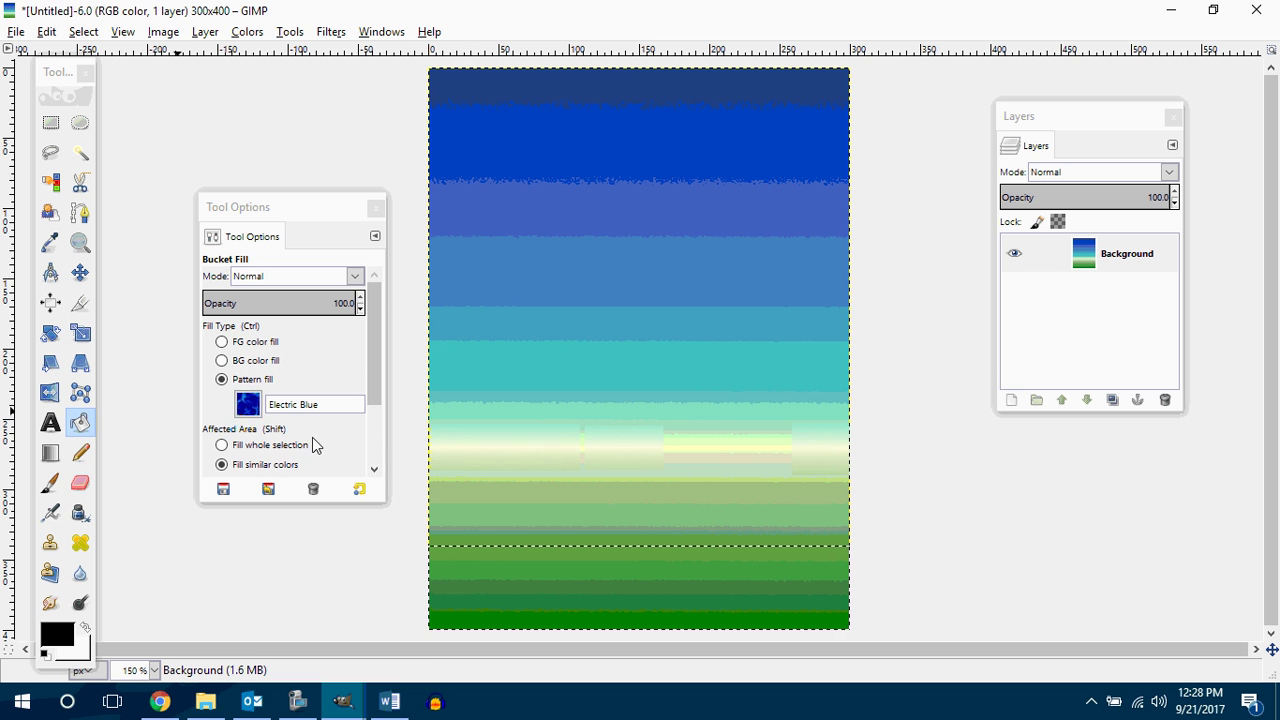
Try filling the colour bands of the selected lower strip with the recessed pattern
click(253, 403)
click(253, 403)
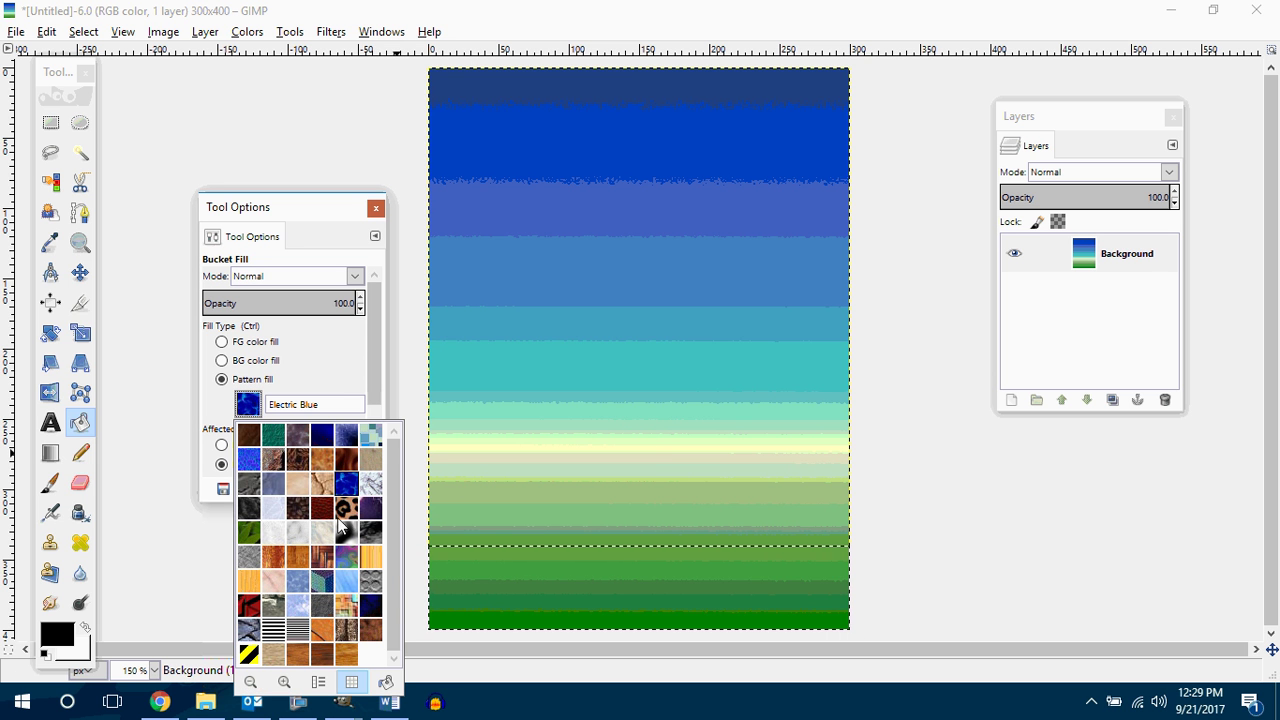
click(372, 582)
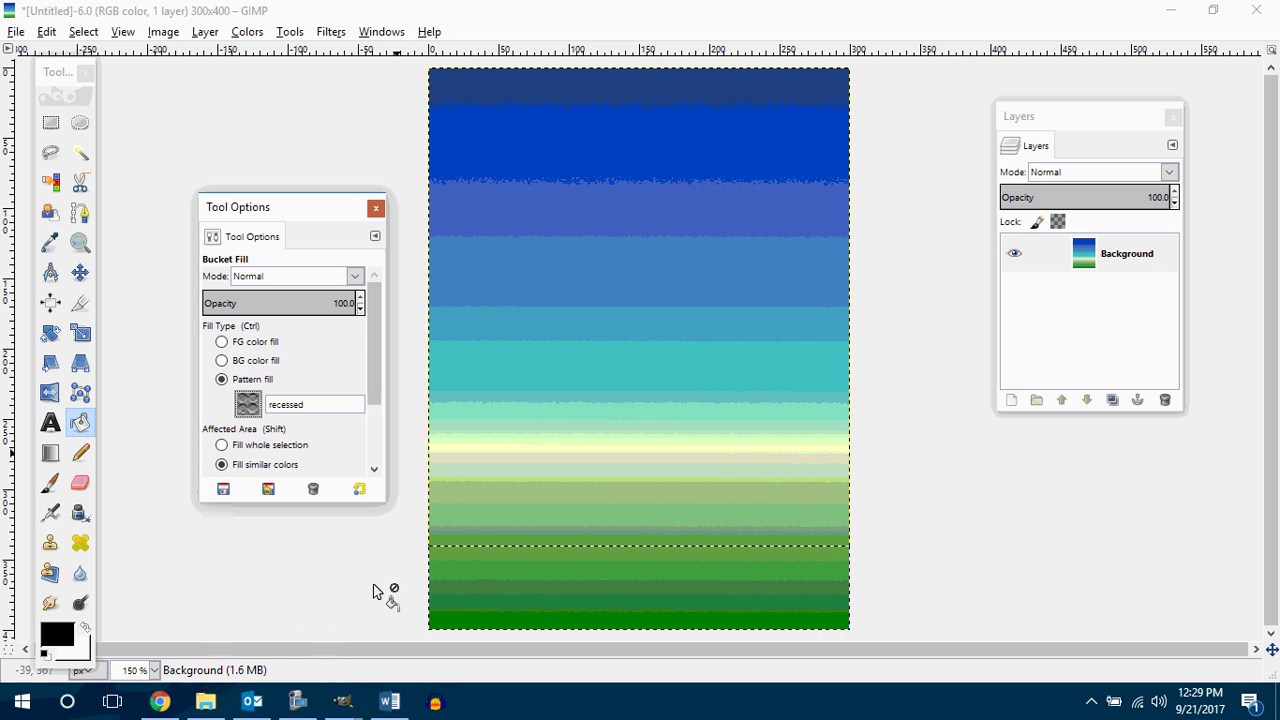
click(532, 580)
click(537, 624)
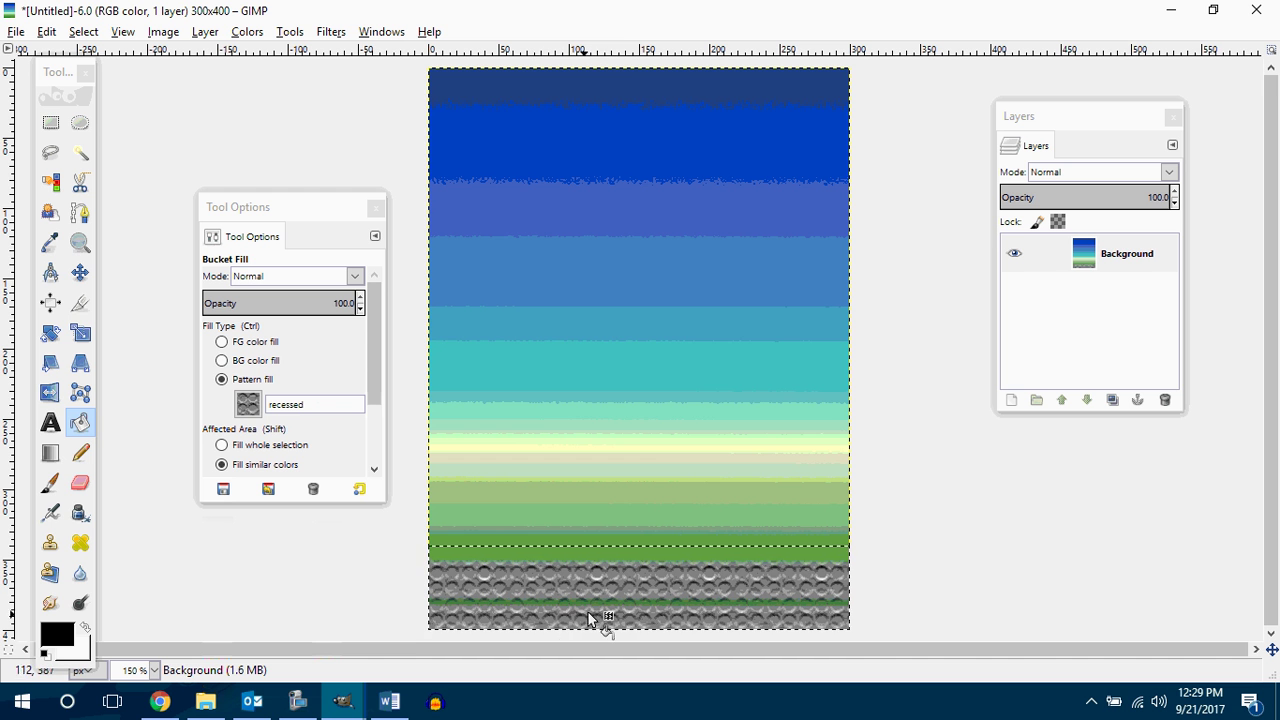
click(602, 552)
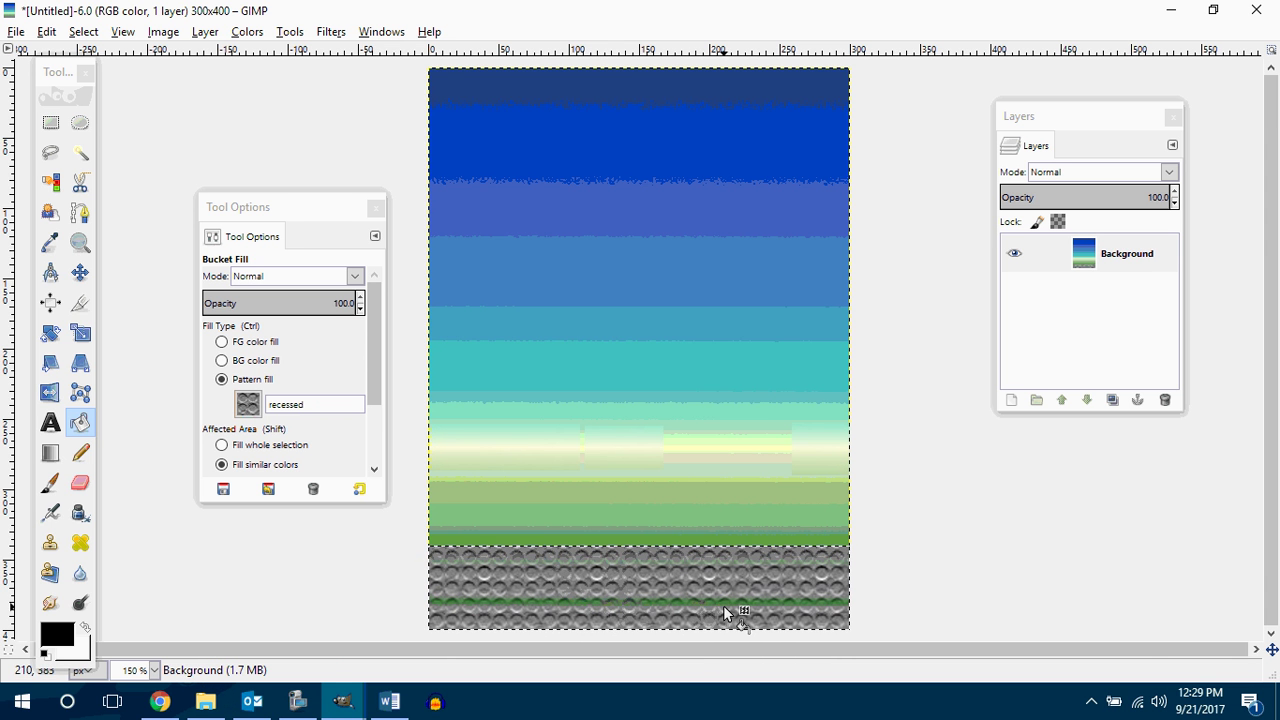
Undo the recessed fills, the strip selection and the Caribbean Blues gradient back to the blank canvas
scroll(722, 573, up, 4)
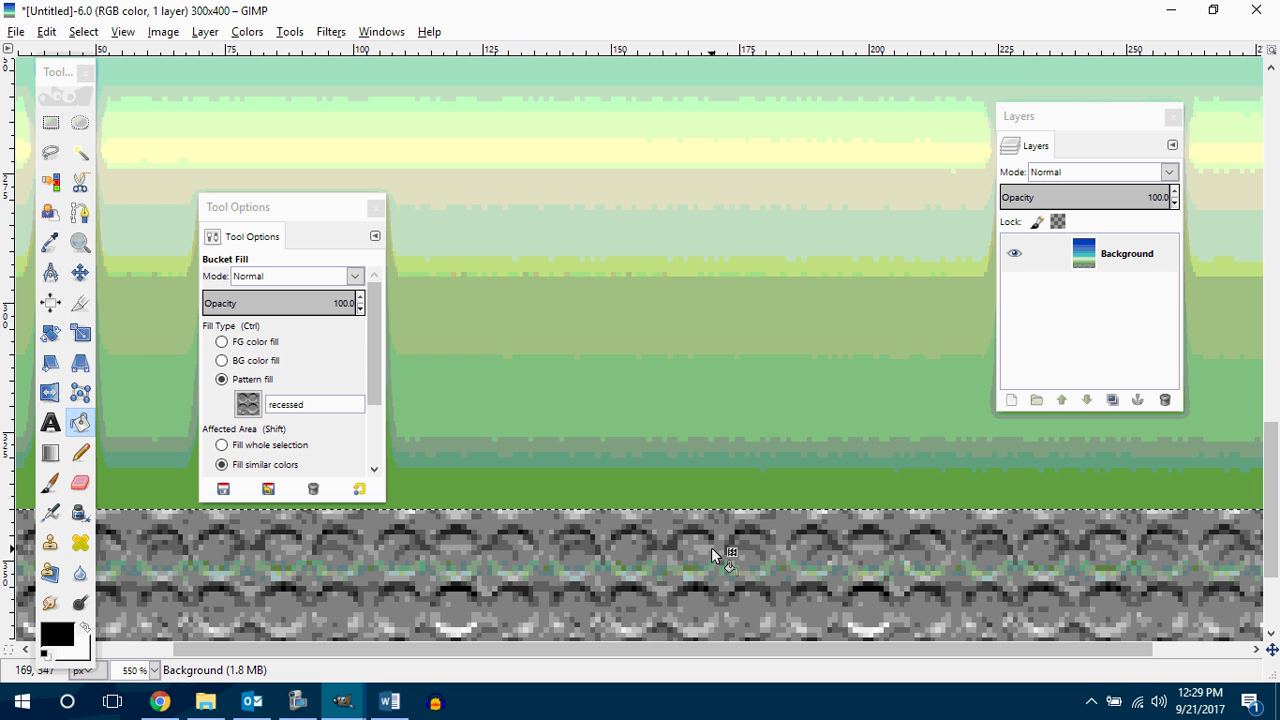
scroll(740, 530, down, 3)
scroll(719, 484, down, 3)
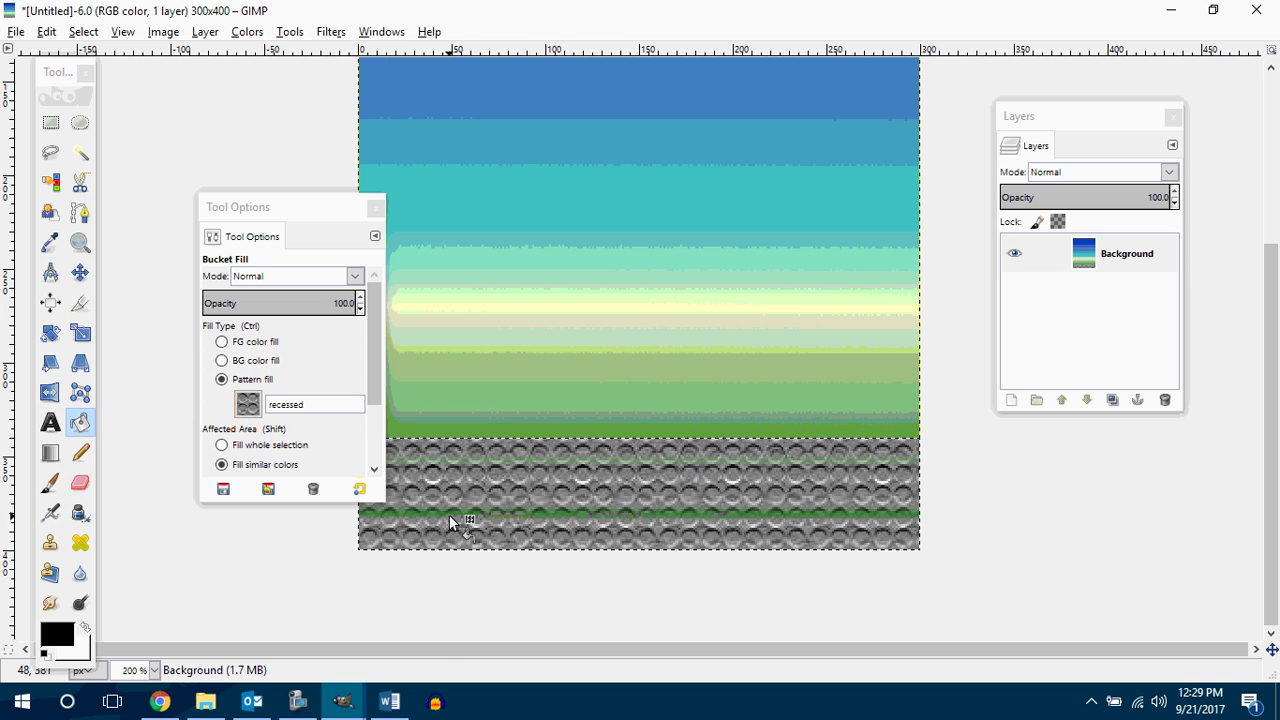
click(372, 518)
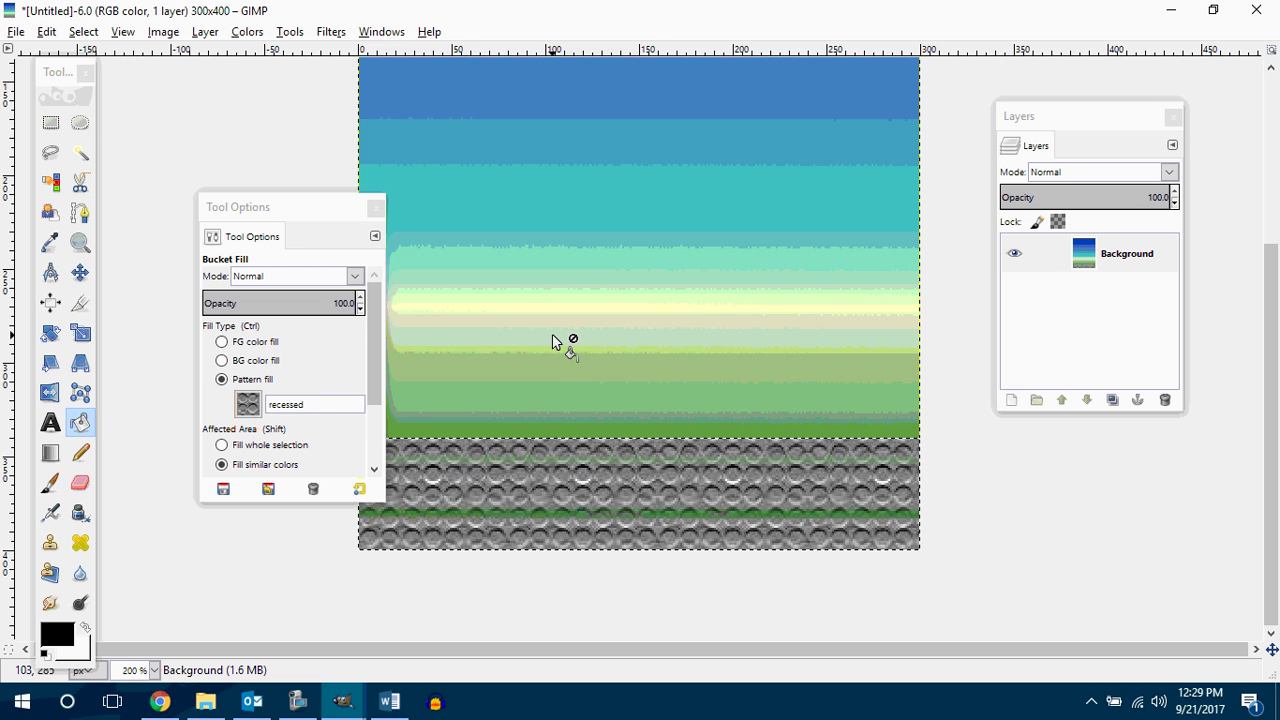
key(ctrl+z)
key(ctrl+z)
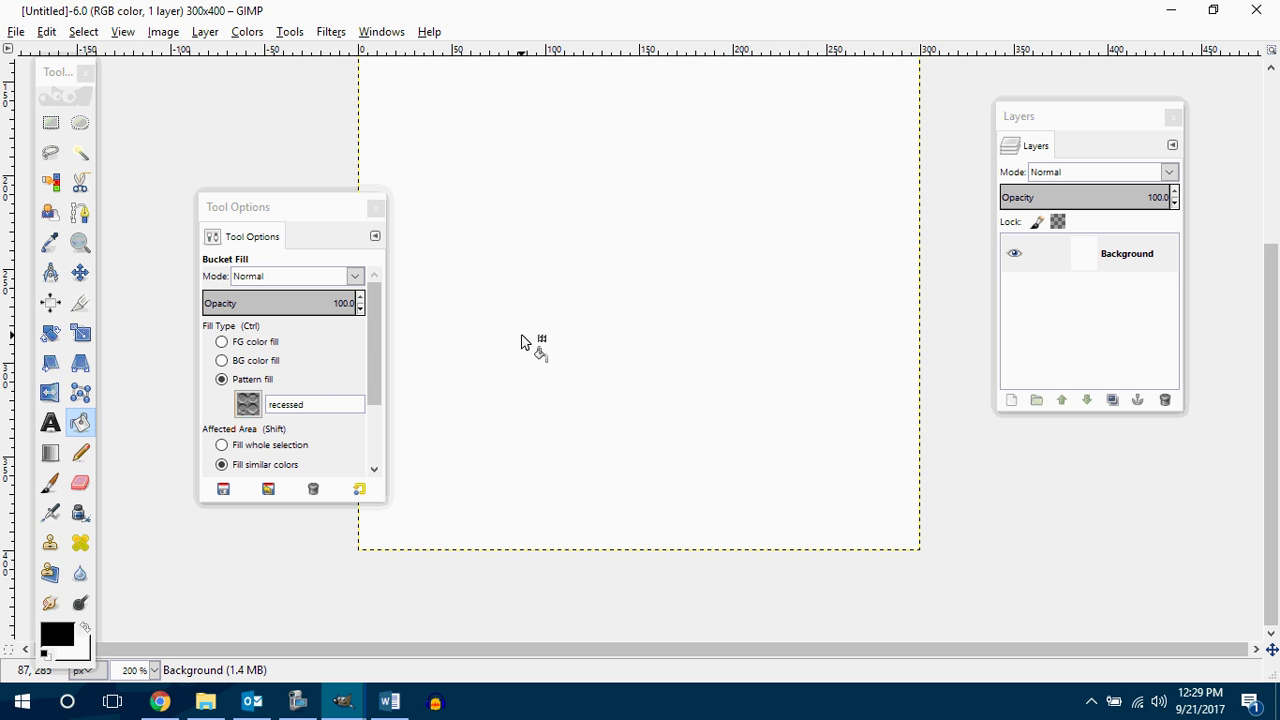
Fill the whole canvas with the recessed pattern and clear a rectangle over its upper part, leaving a strip about 50 px high along the lower edge
click(564, 382)
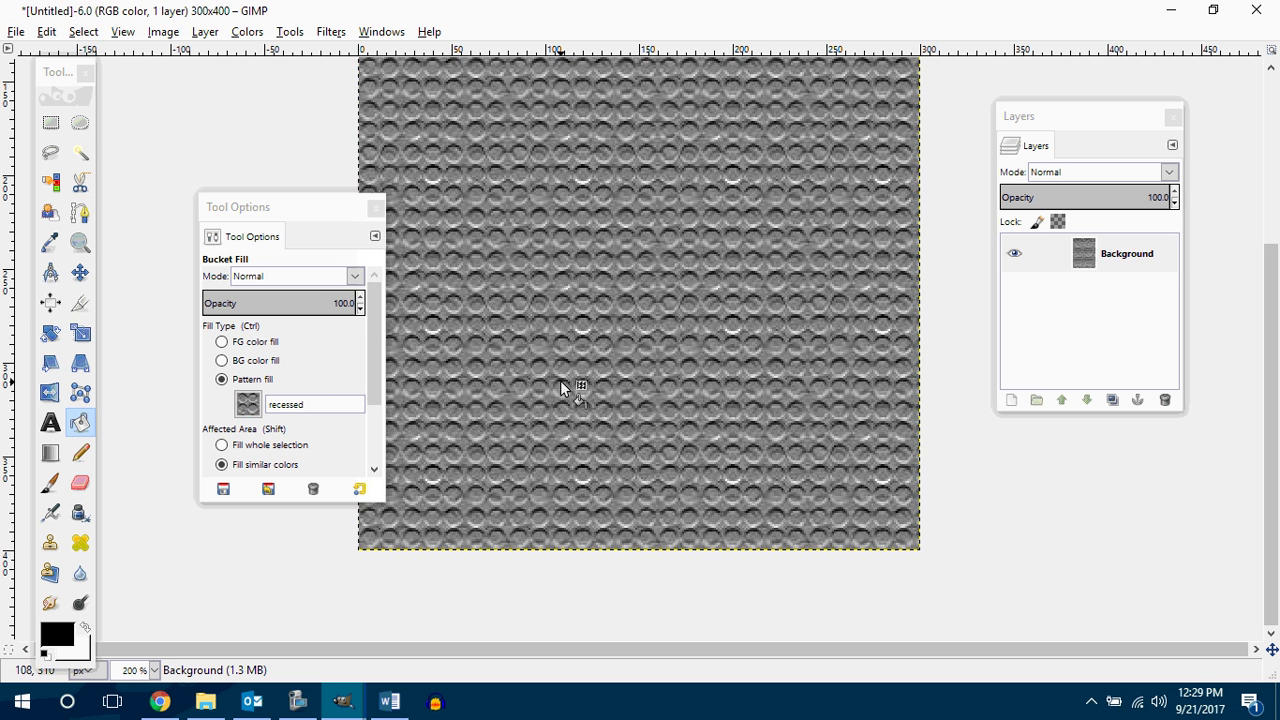
click(50, 122)
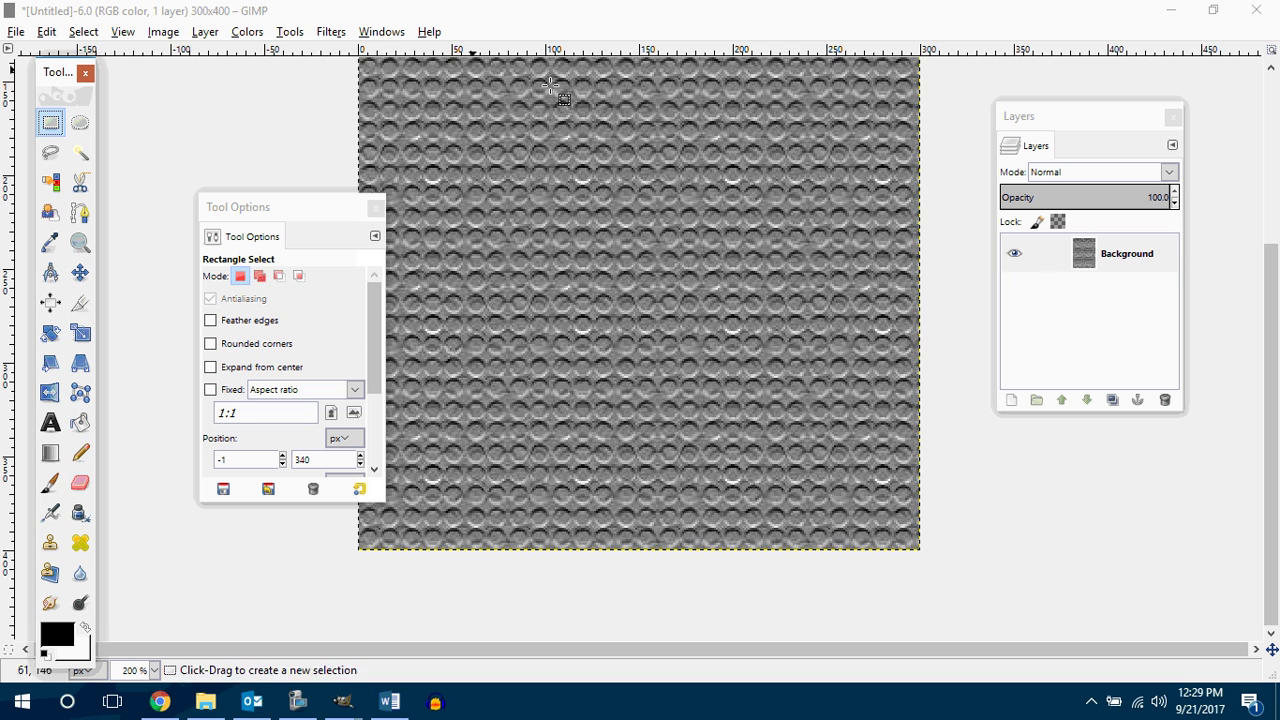
scroll(970, 300, down, 3)
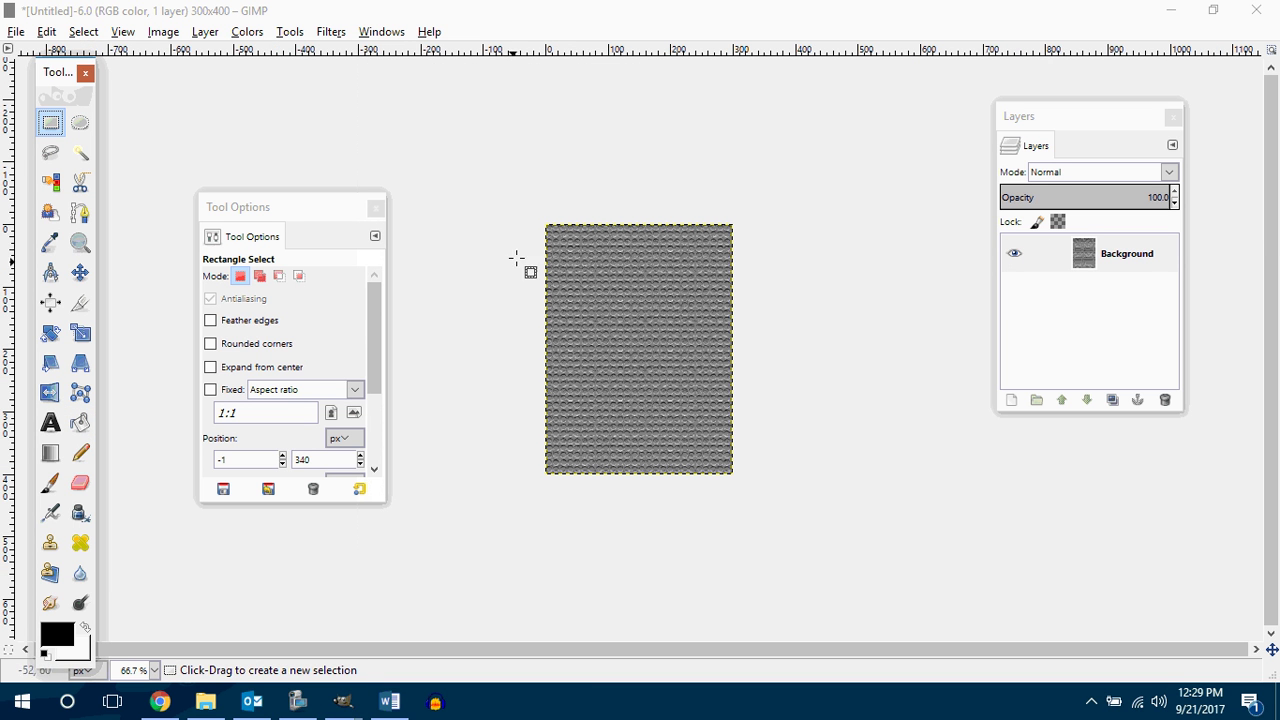
drag(546, 222, 728, 445)
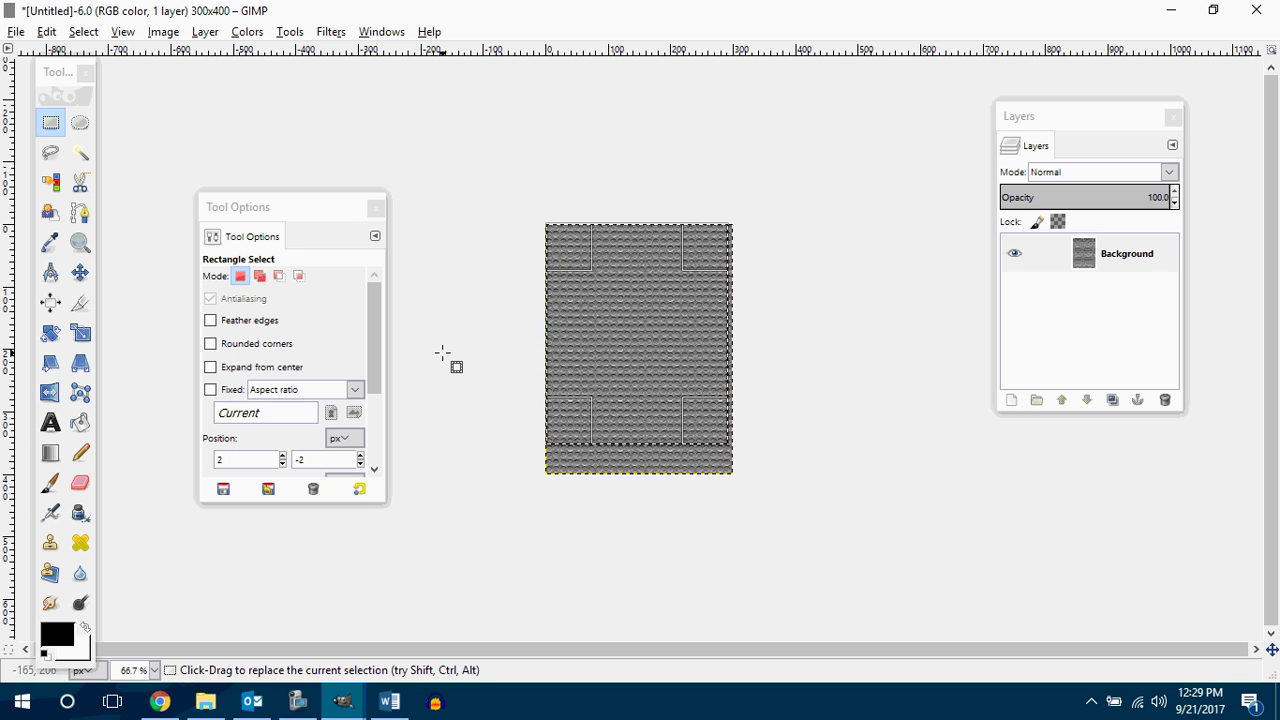
key(Delete)
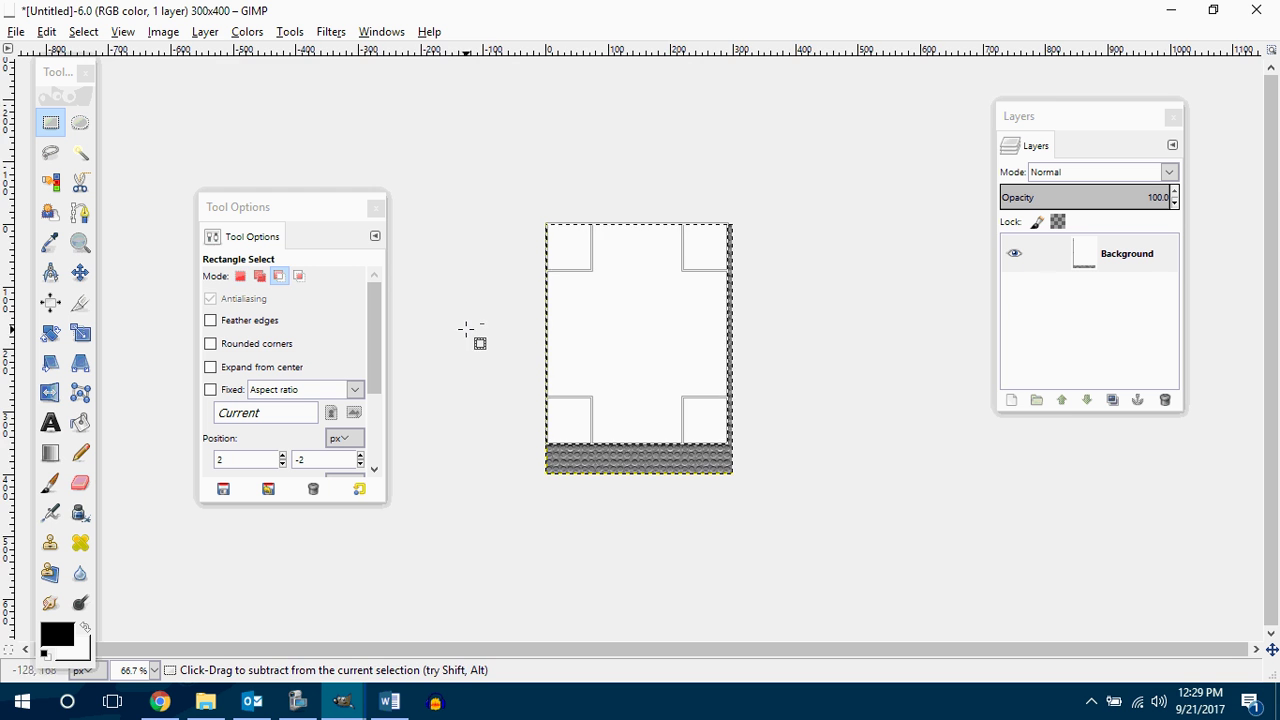
Reselect the area above the strip, extending past the canvas's sides and upper edge, and clear the leftover pattern there
ctrl+scroll(463, 337, up, 3)
ctrl+scroll(460, 334, down, 2)
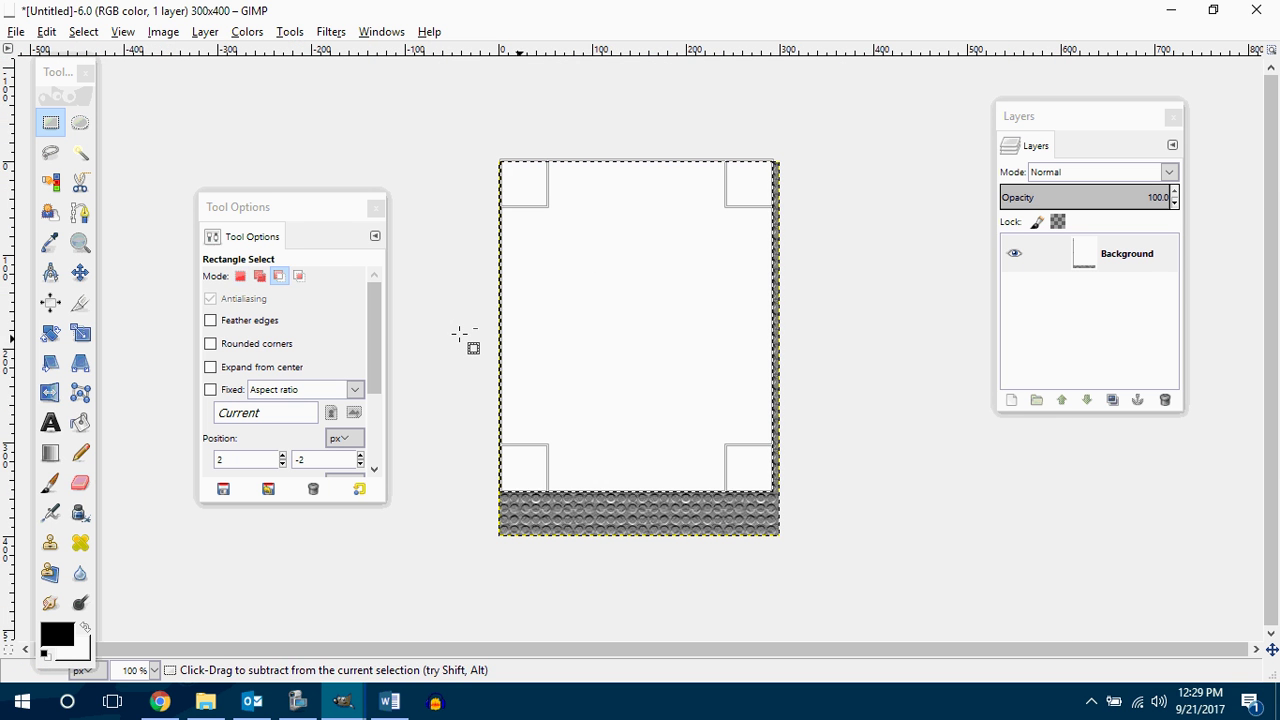
click(241, 154)
drag(464, 145, 819, 492)
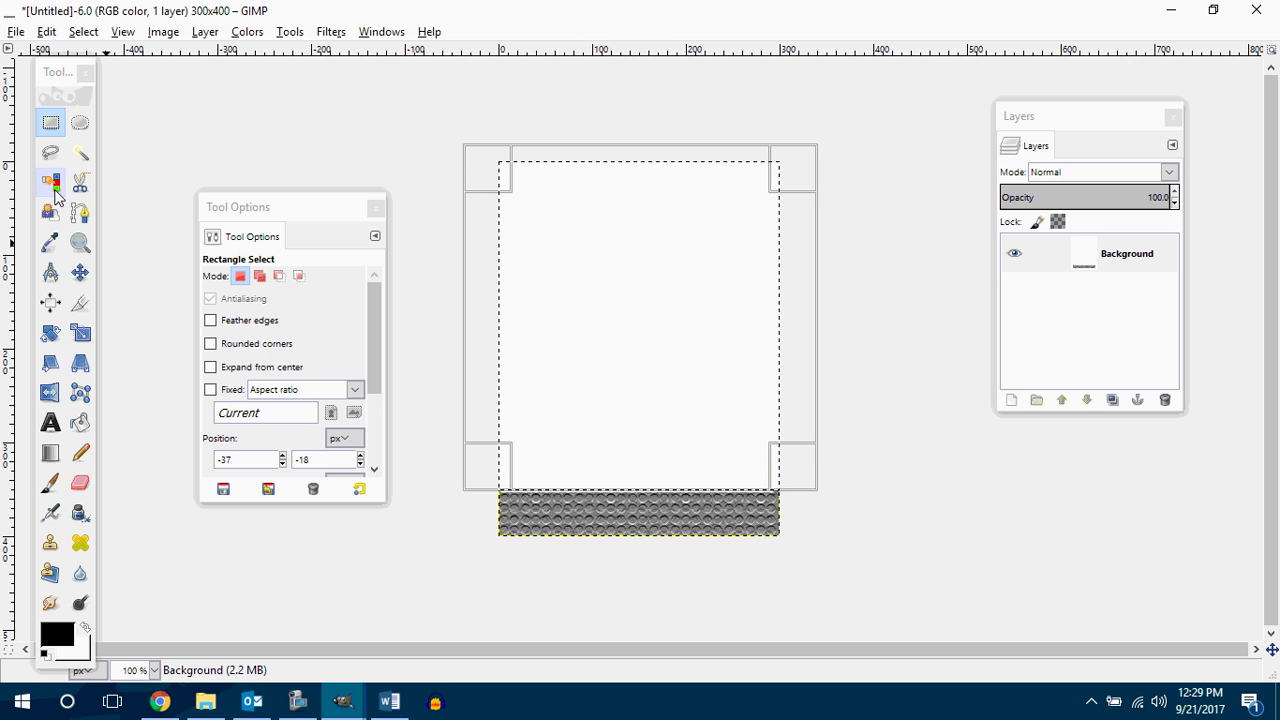
Choose the Sunrise gradient for the Blend tool
click(81, 426)
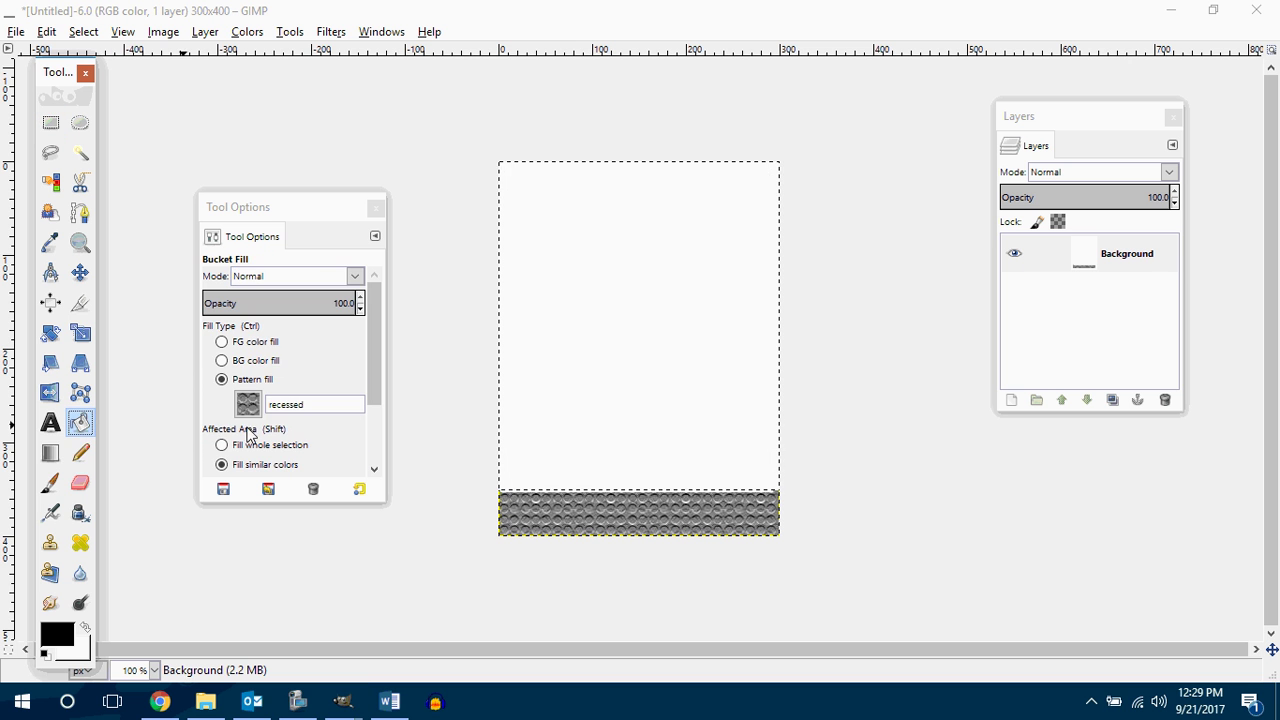
click(50, 454)
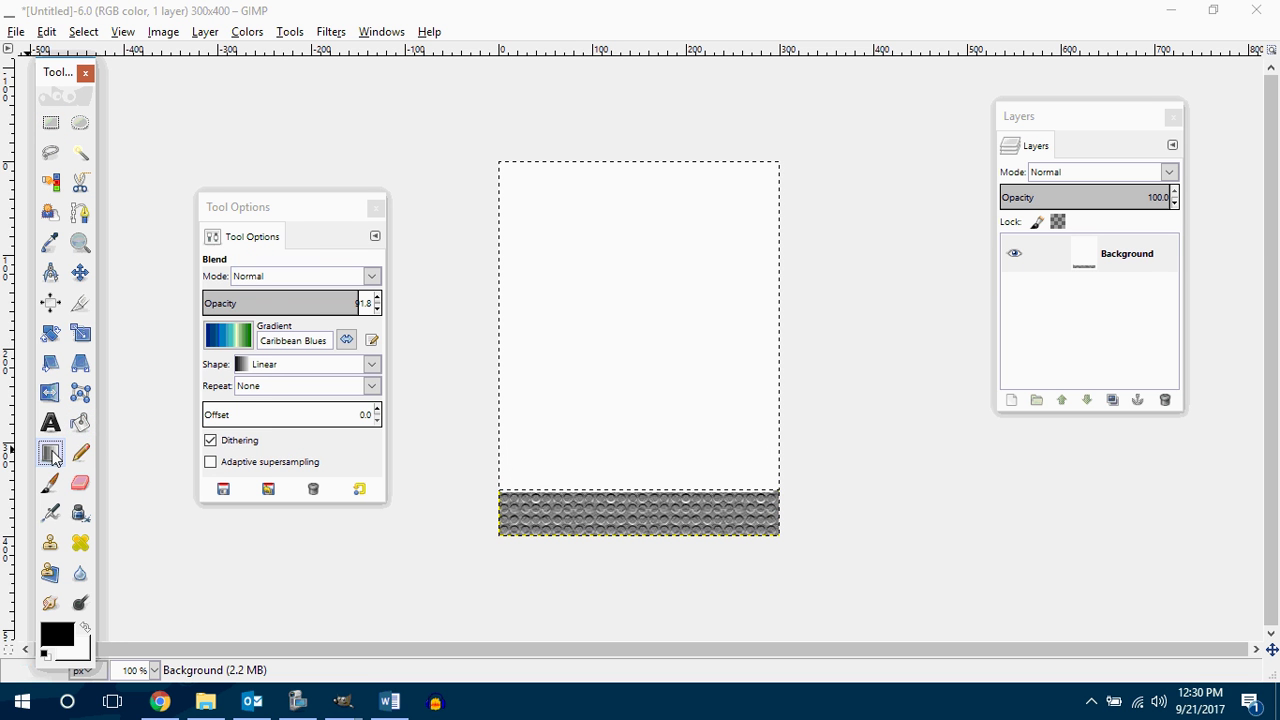
click(242, 343)
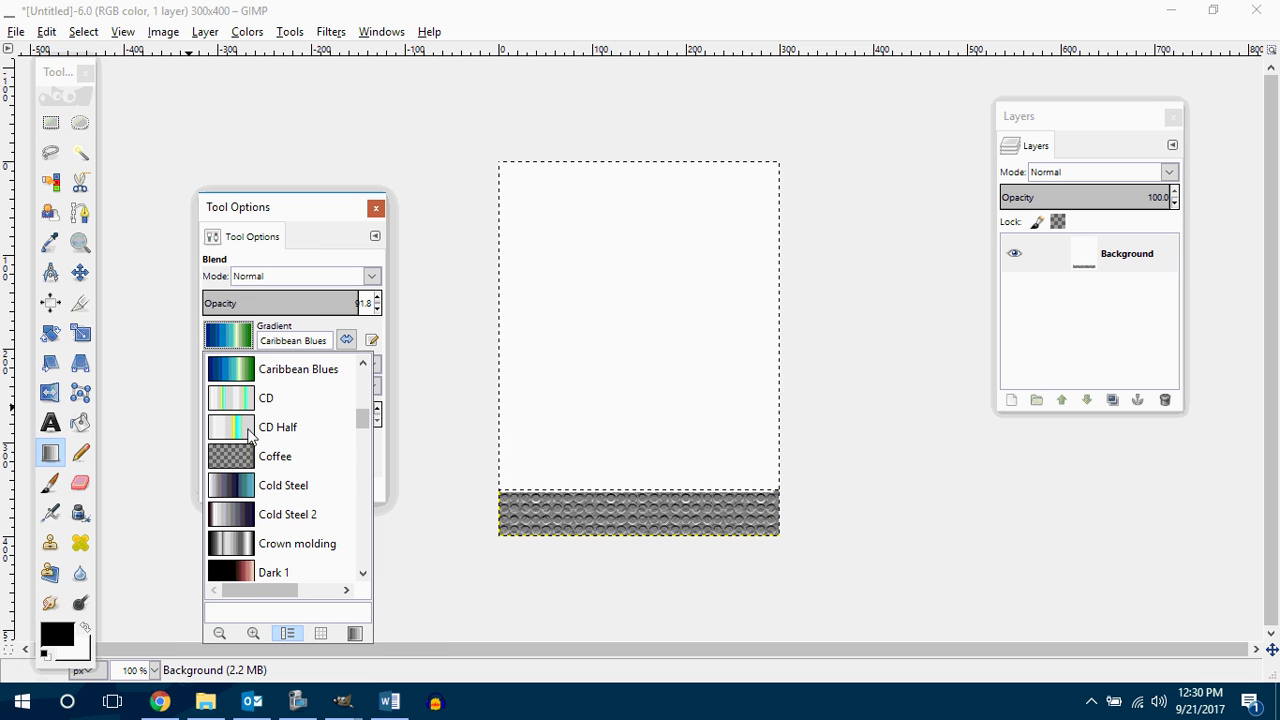
scroll(250, 432, down, 3)
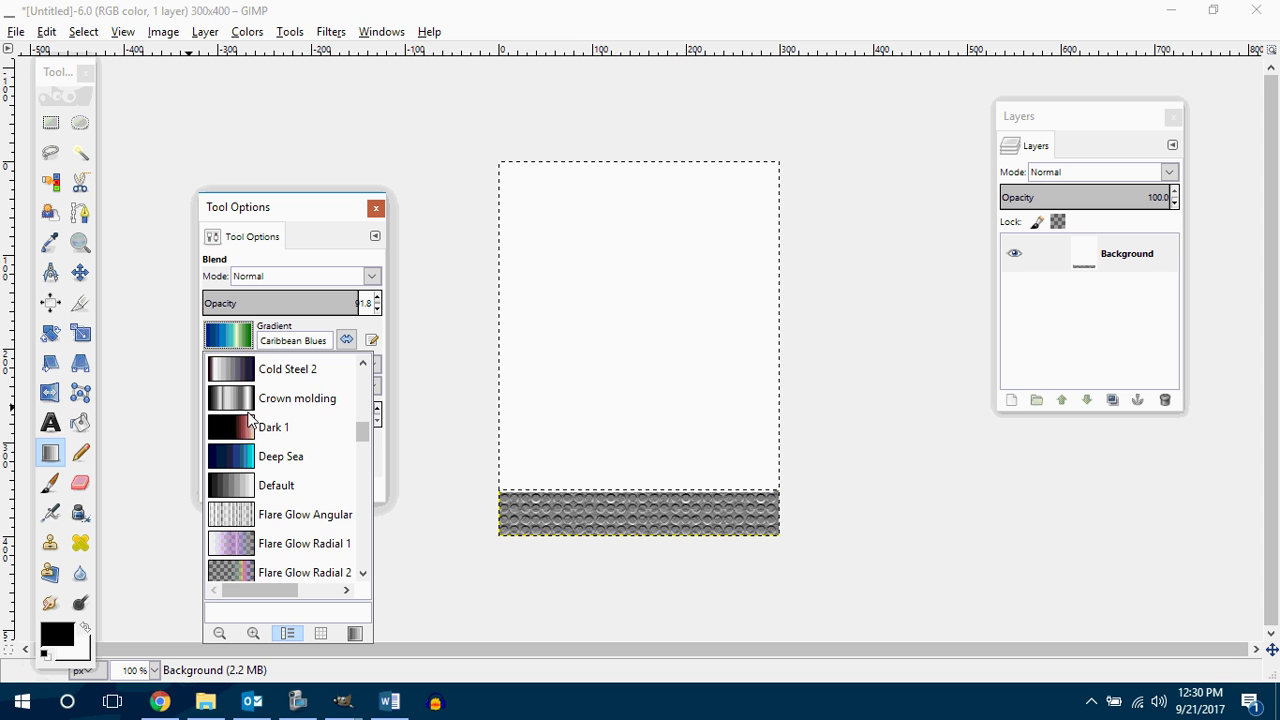
scroll(250, 420, down, 5)
scroll(250, 420, down, 5)
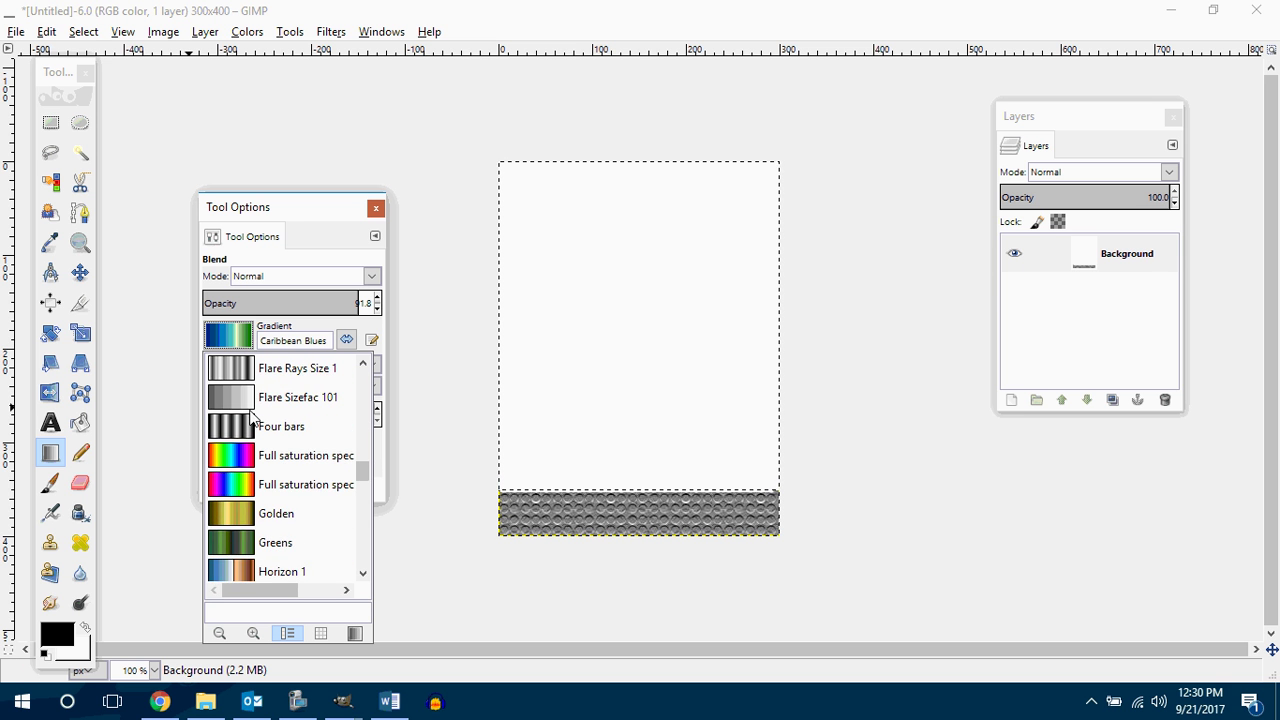
scroll(250, 420, down, 5)
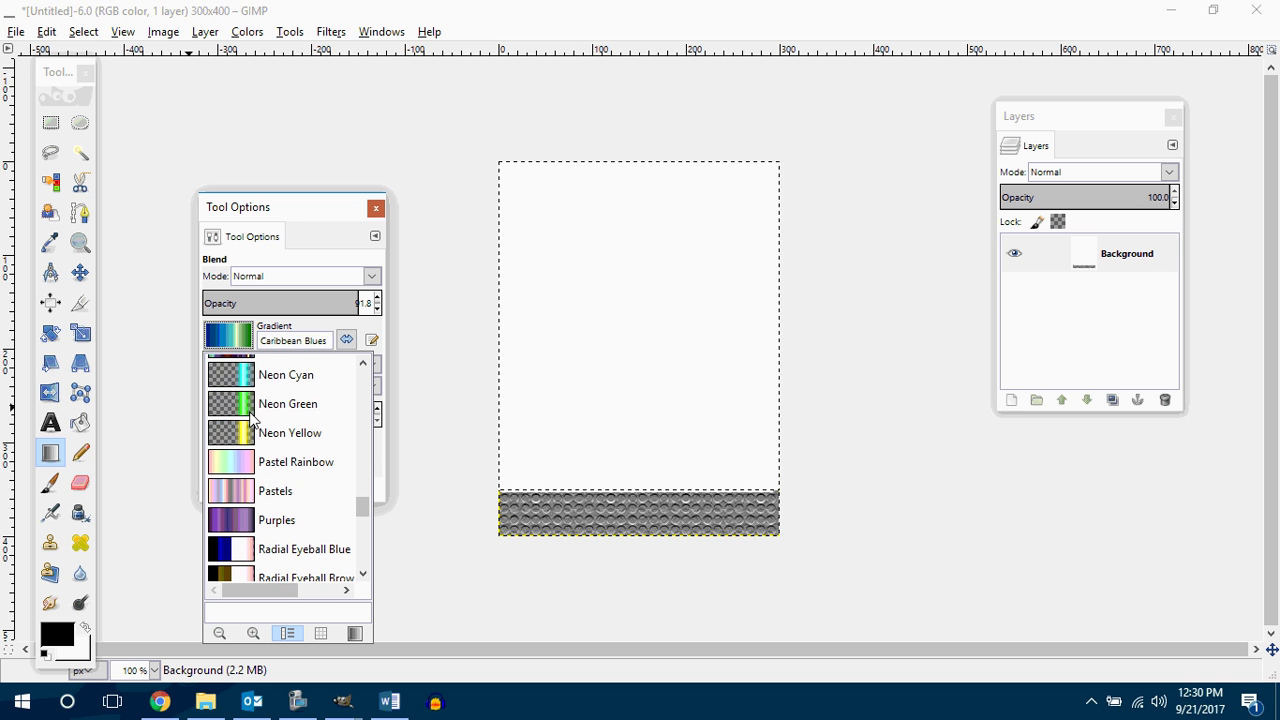
scroll(250, 418, down, 2)
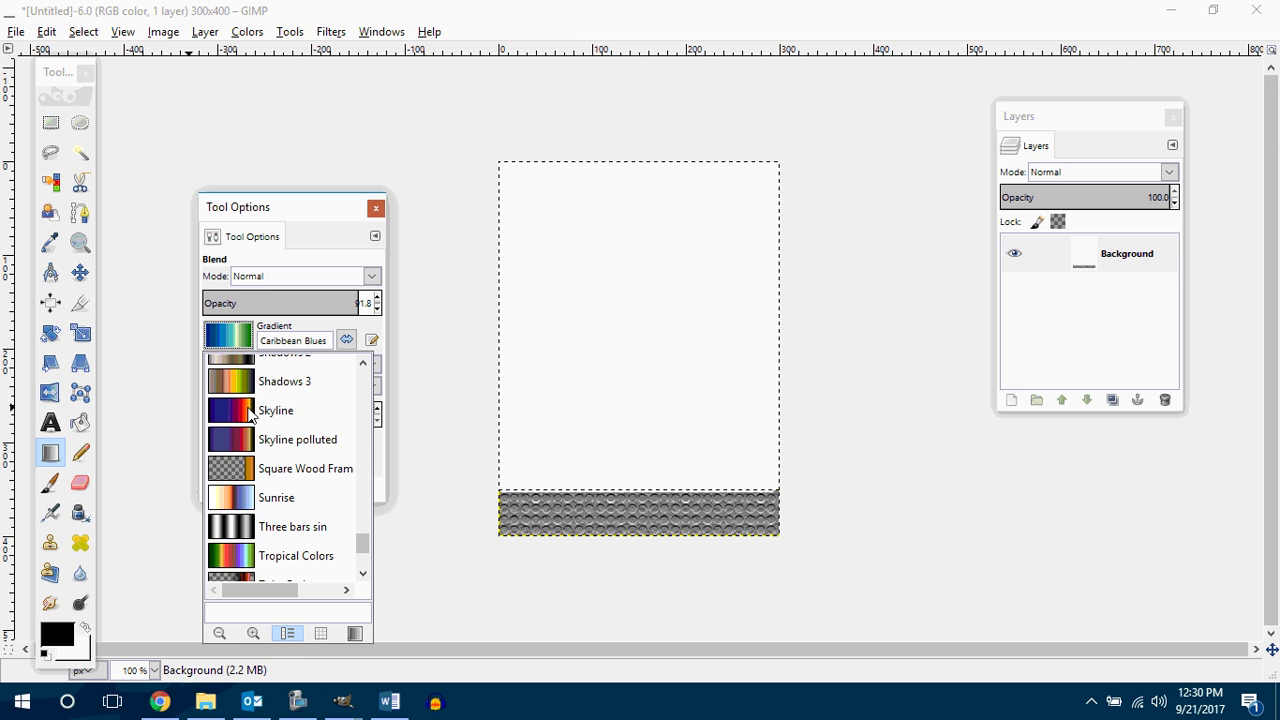
click(238, 500)
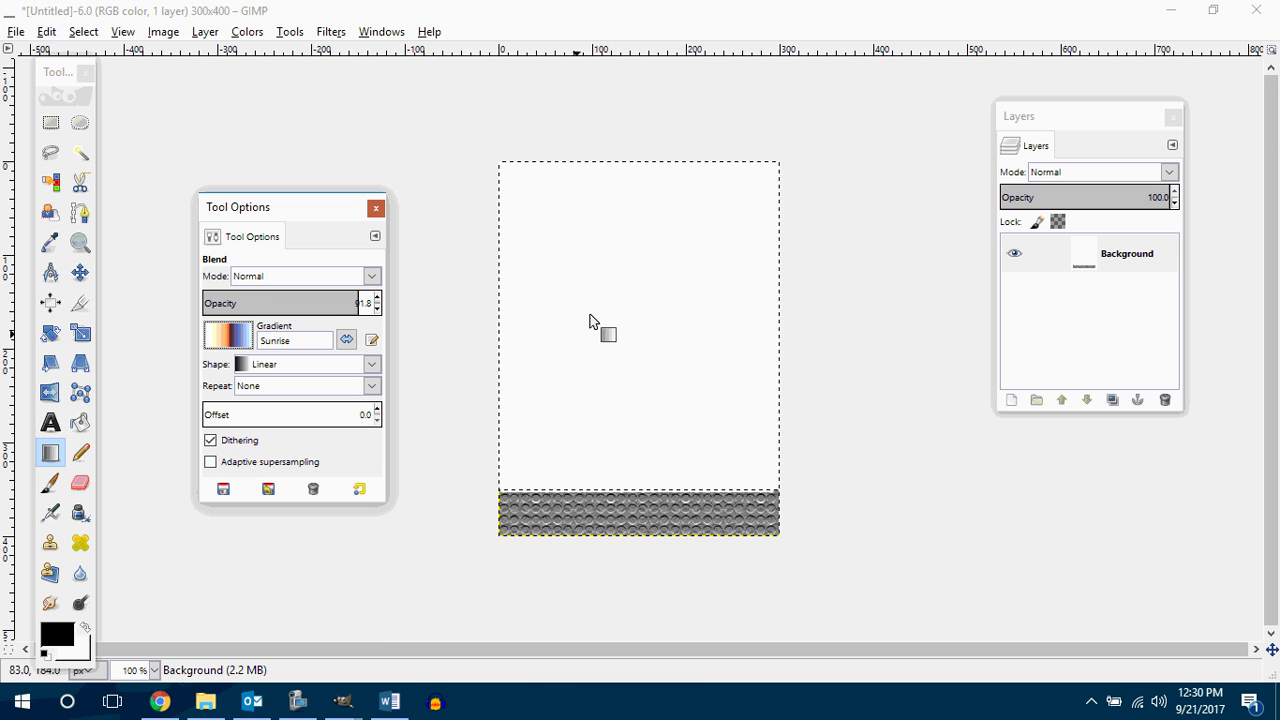
Try the Sunrise gradient downward in the selected area, undo it, and redraw it upward from the patterned strip to near the canvas's upper edge
drag(627, 166, 640, 493)
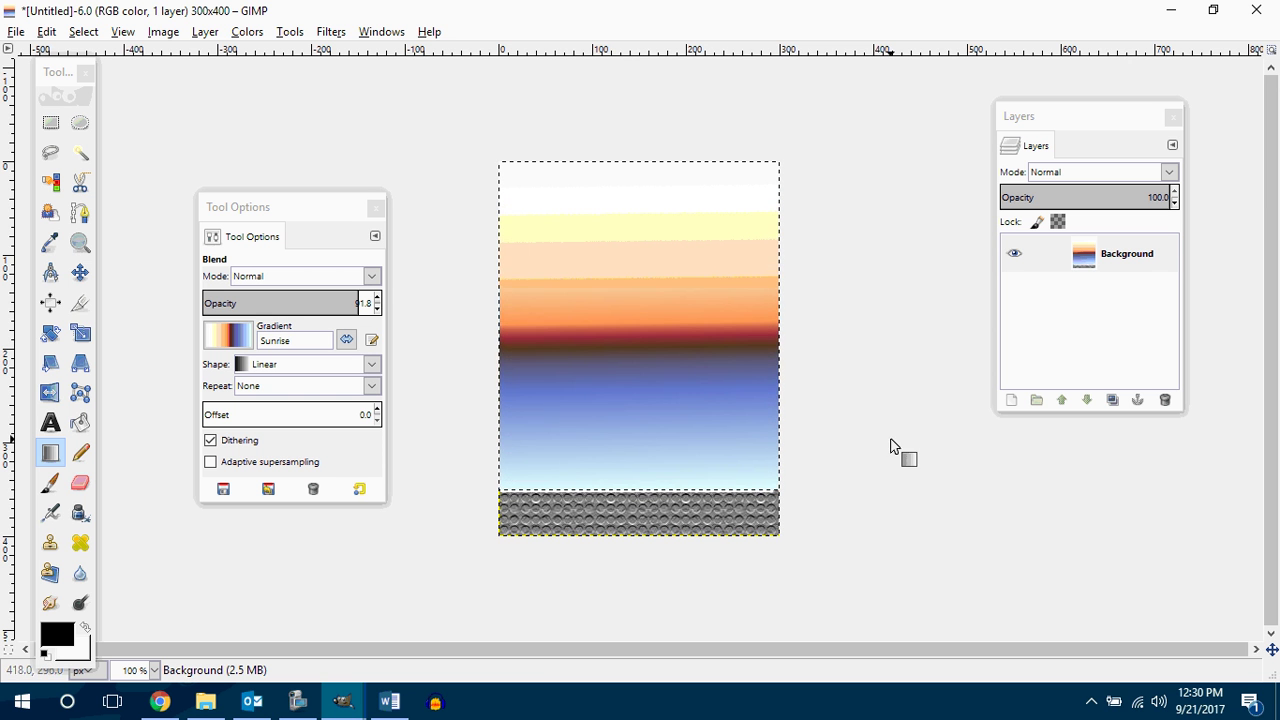
key(ctrl+z)
drag(634, 489, 635, 181)
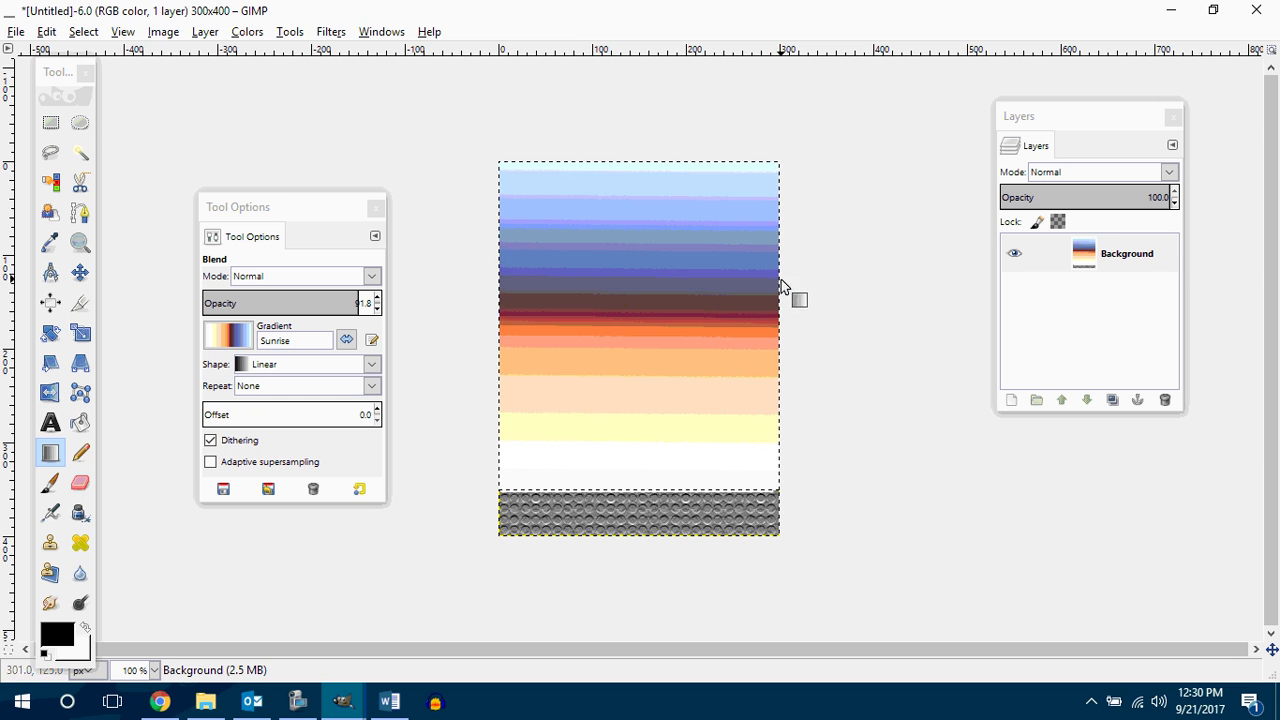
Undo the Sunrise gradient and choose the Horizon 1 gradient for the Blend tool
key(ctrl+z)
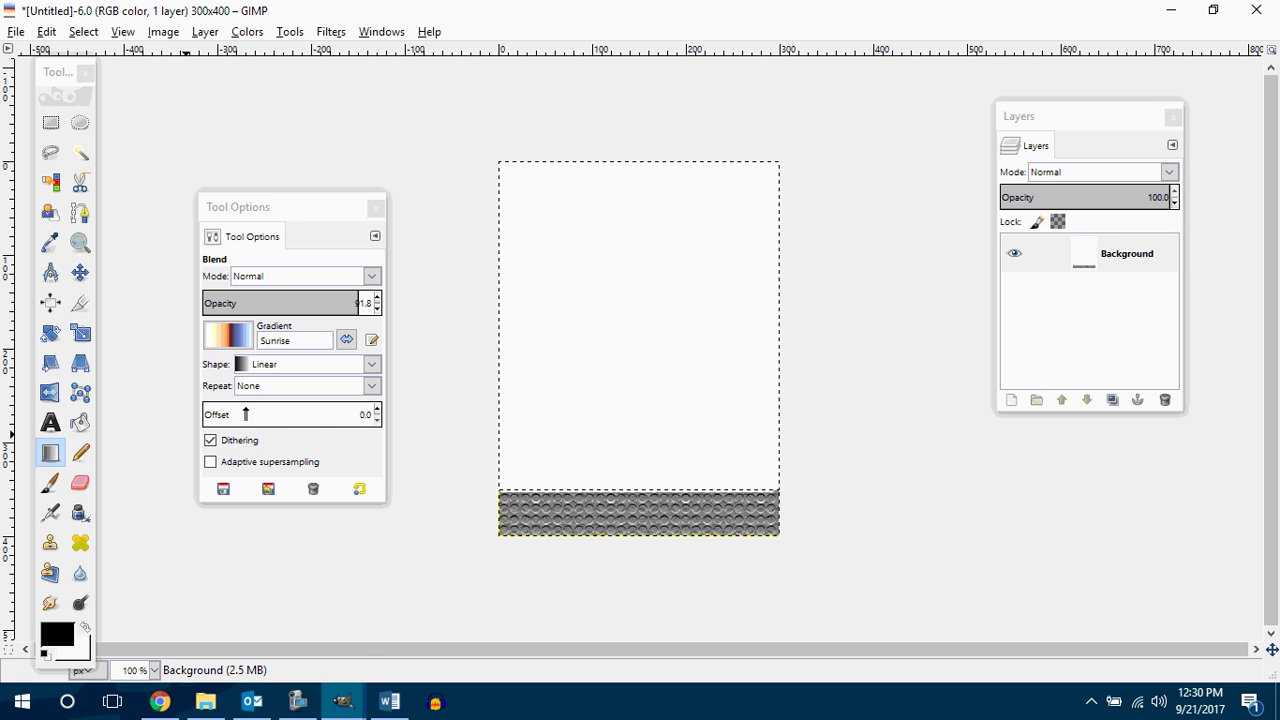
click(242, 345)
scroll(316, 437, up, 6)
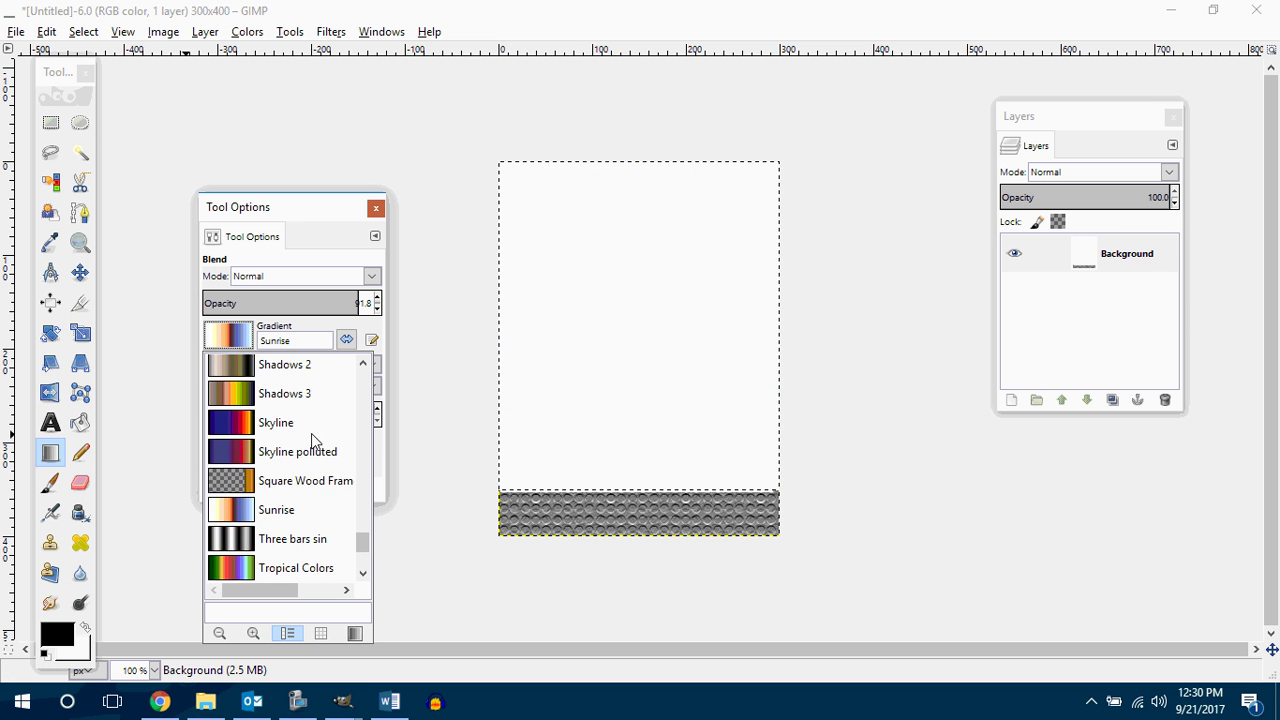
scroll(305, 432, up, 5)
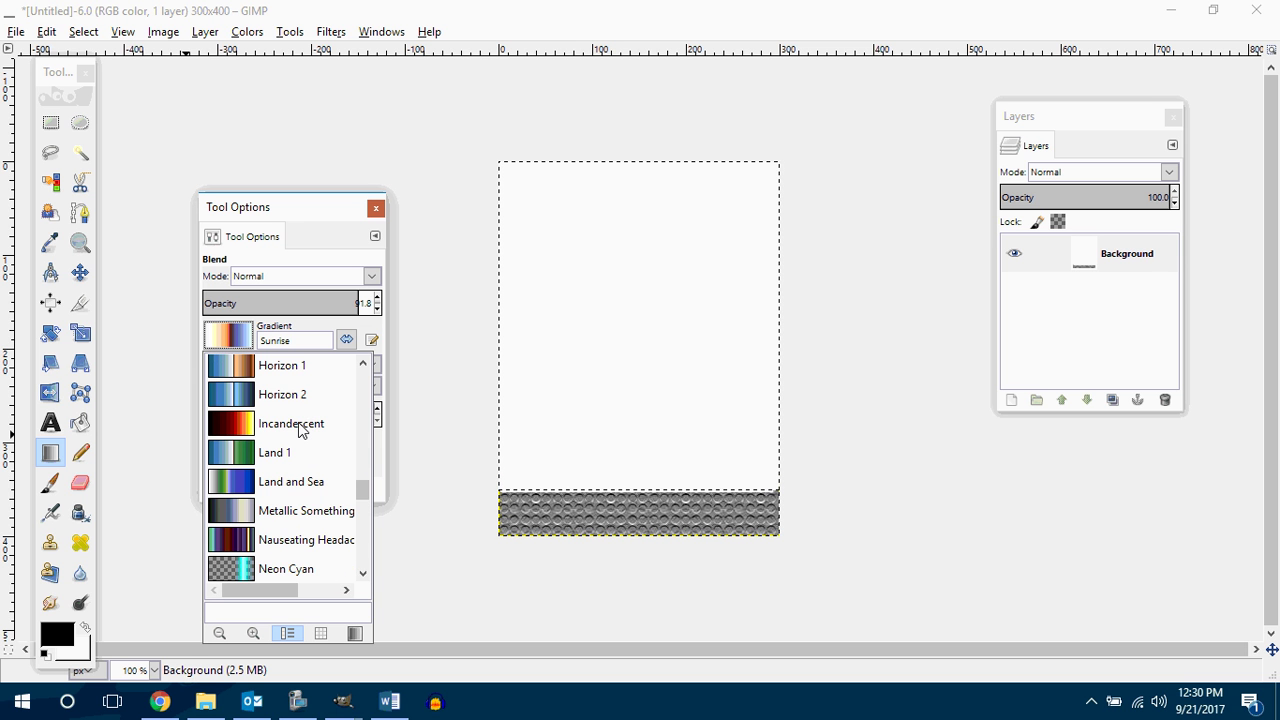
scroll(300, 428, up, 3)
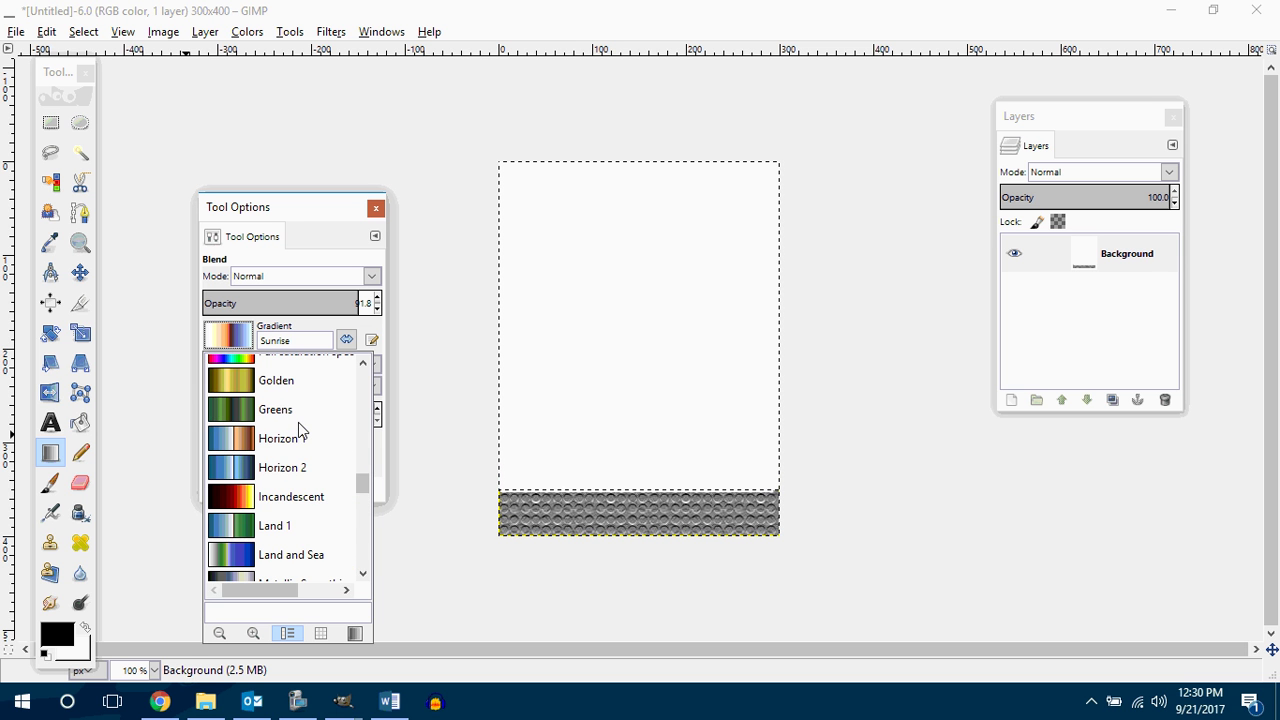
click(281, 440)
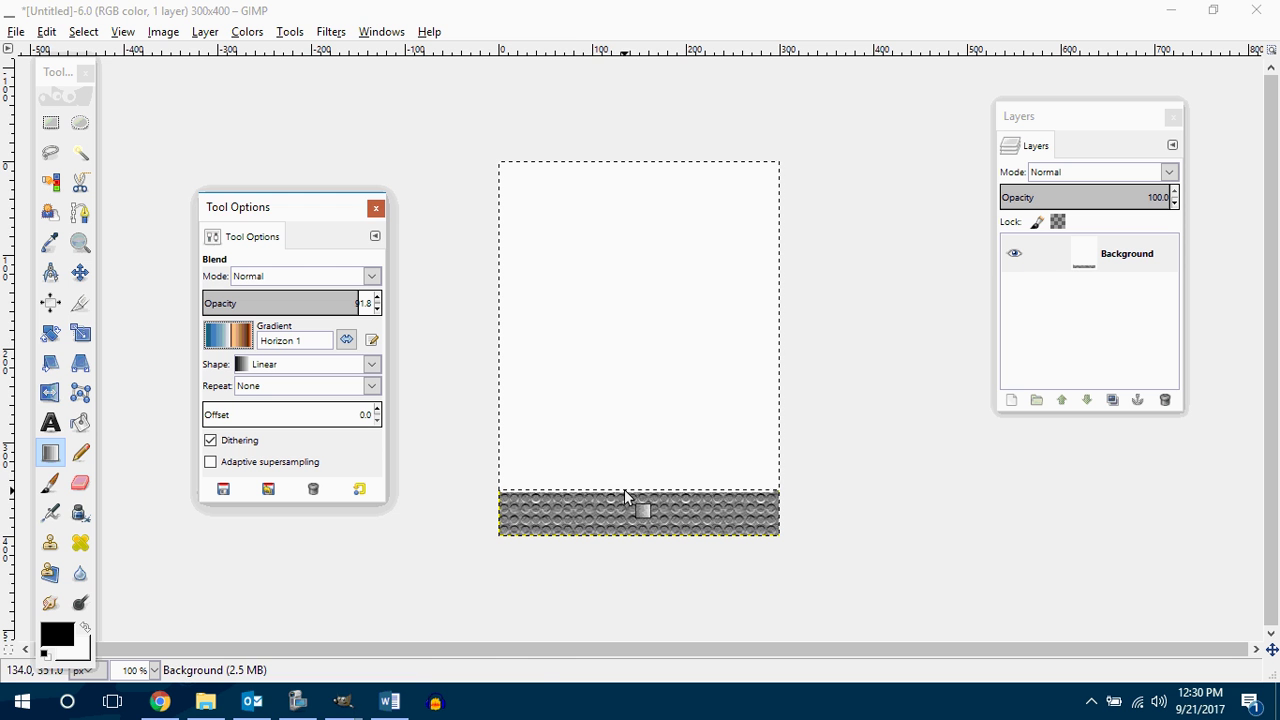
Try the Horizon 1 gradient downward over the selected area above the patterned strip and undo it
mouse_move(624, 489)
mouse_down()
mouse_move(623, 163)
mouse_move(627, 503)
mouse_move(635, 493)
mouse_up()
key(ctrl+z)
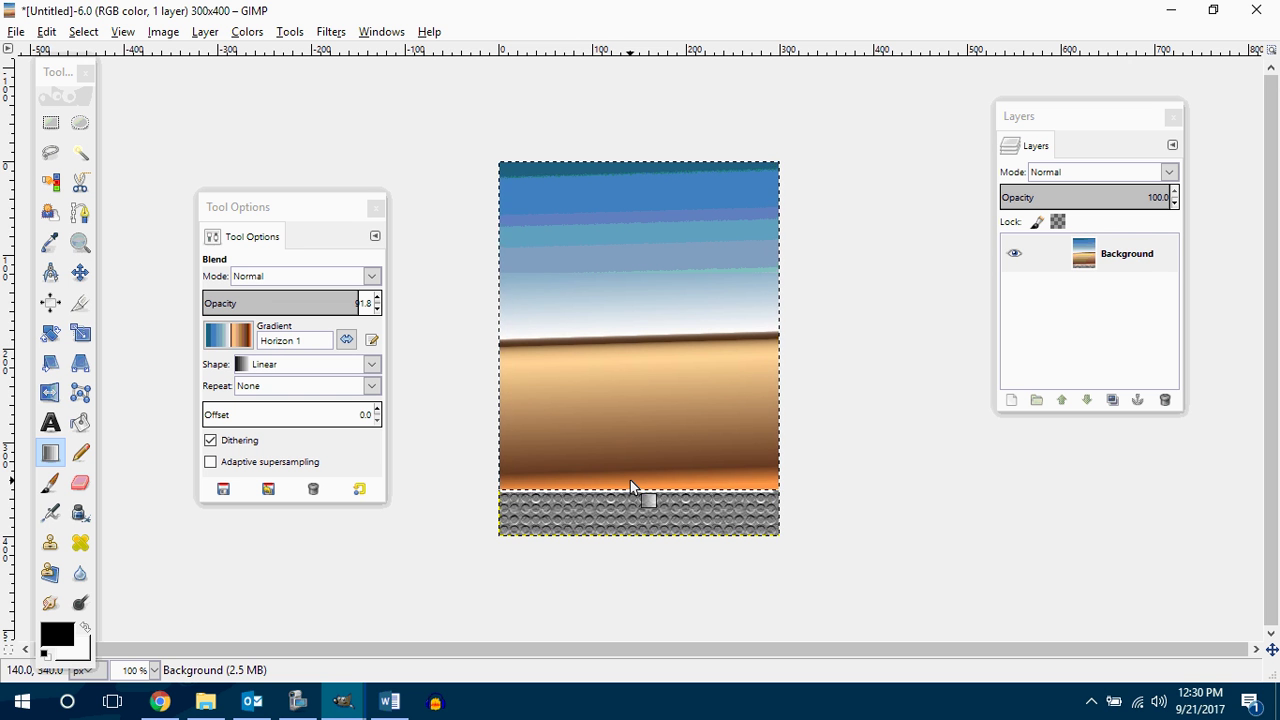
key(ctrl+z)
click(228, 336)
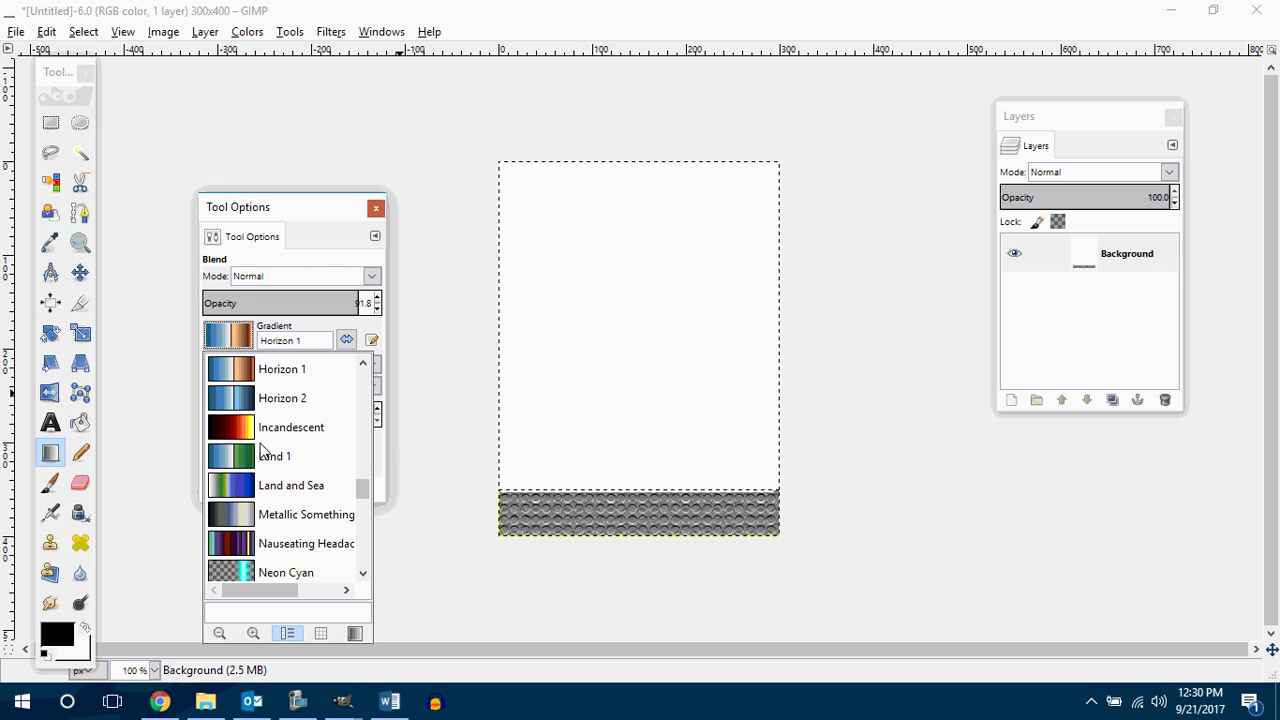
scroll(243, 420, up, 5)
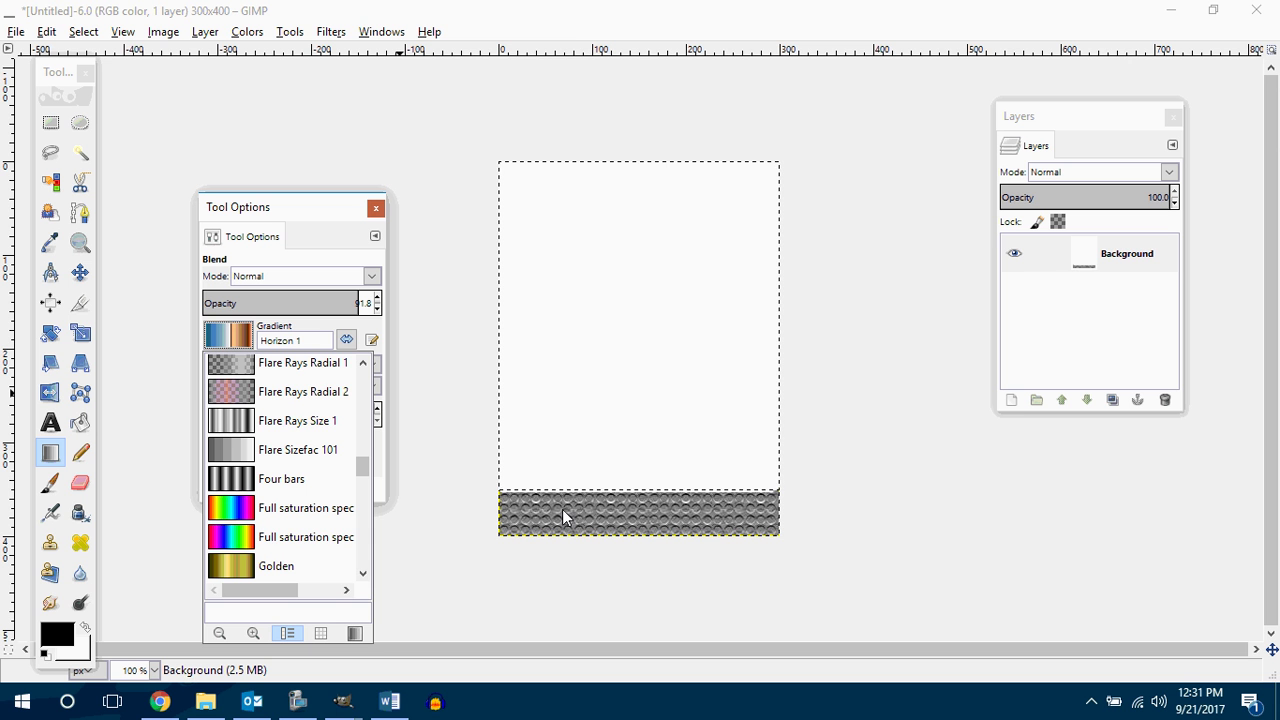
click(645, 450)
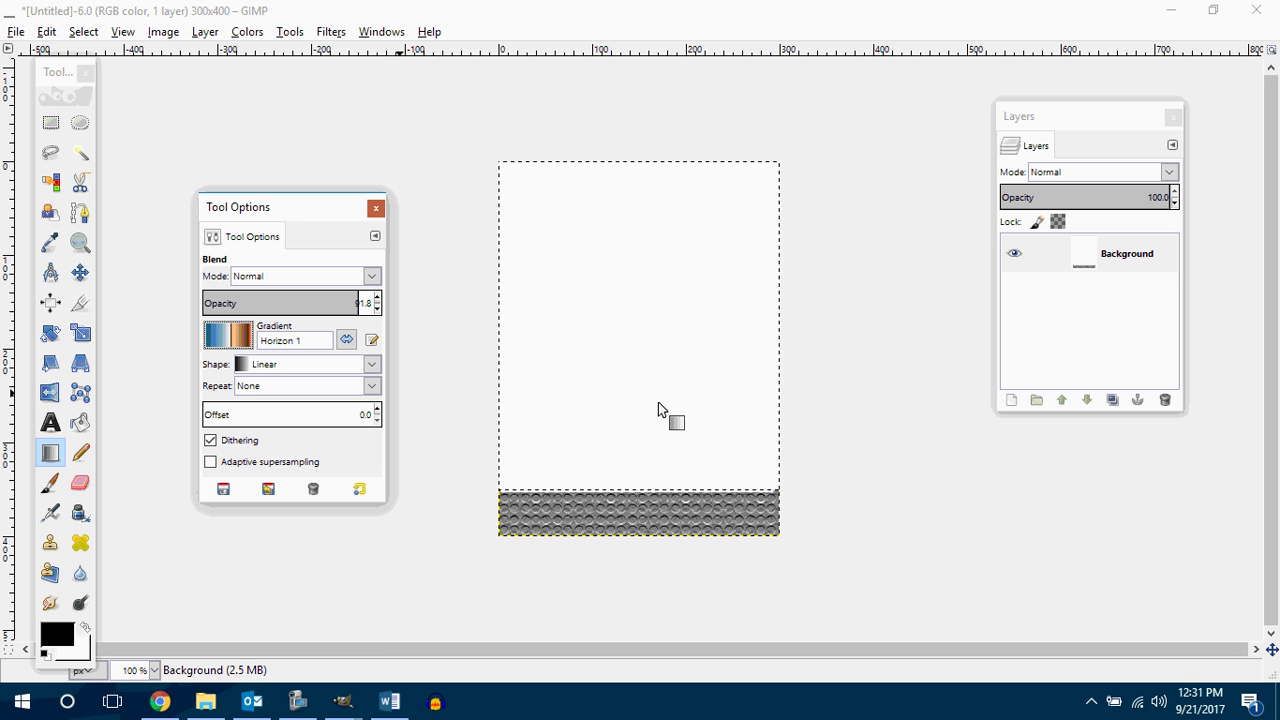
Undo the earlier edits back to the blank canvas, and try the Horizon 1 gradient down its full height before undoing it
key(ctrl+z)
key(ctrl+z)
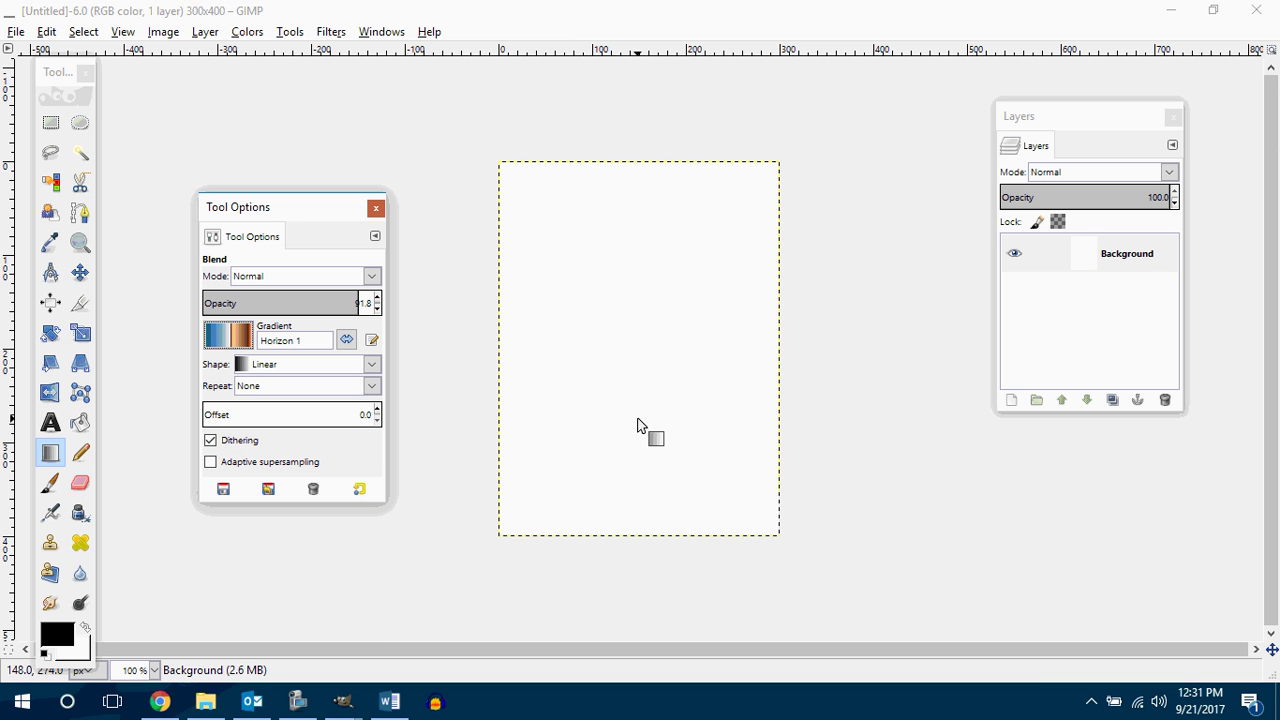
drag(625, 163, 640, 533)
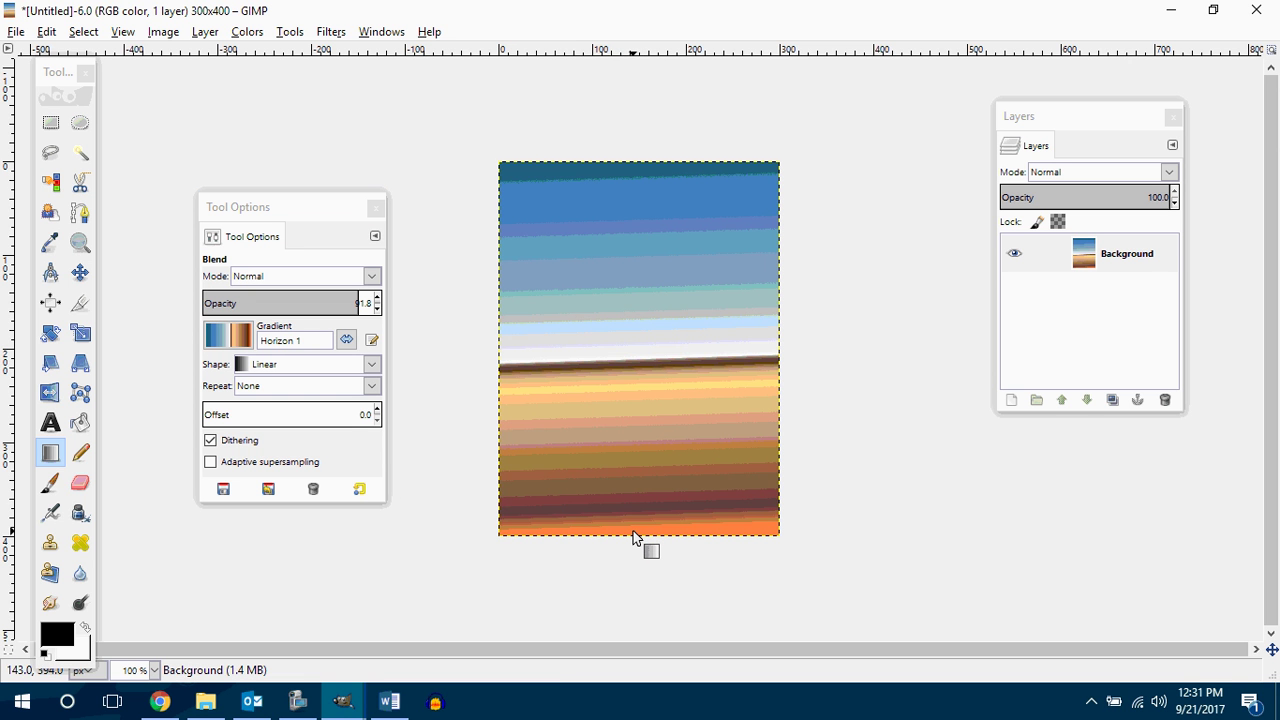
key(ctrl+z)
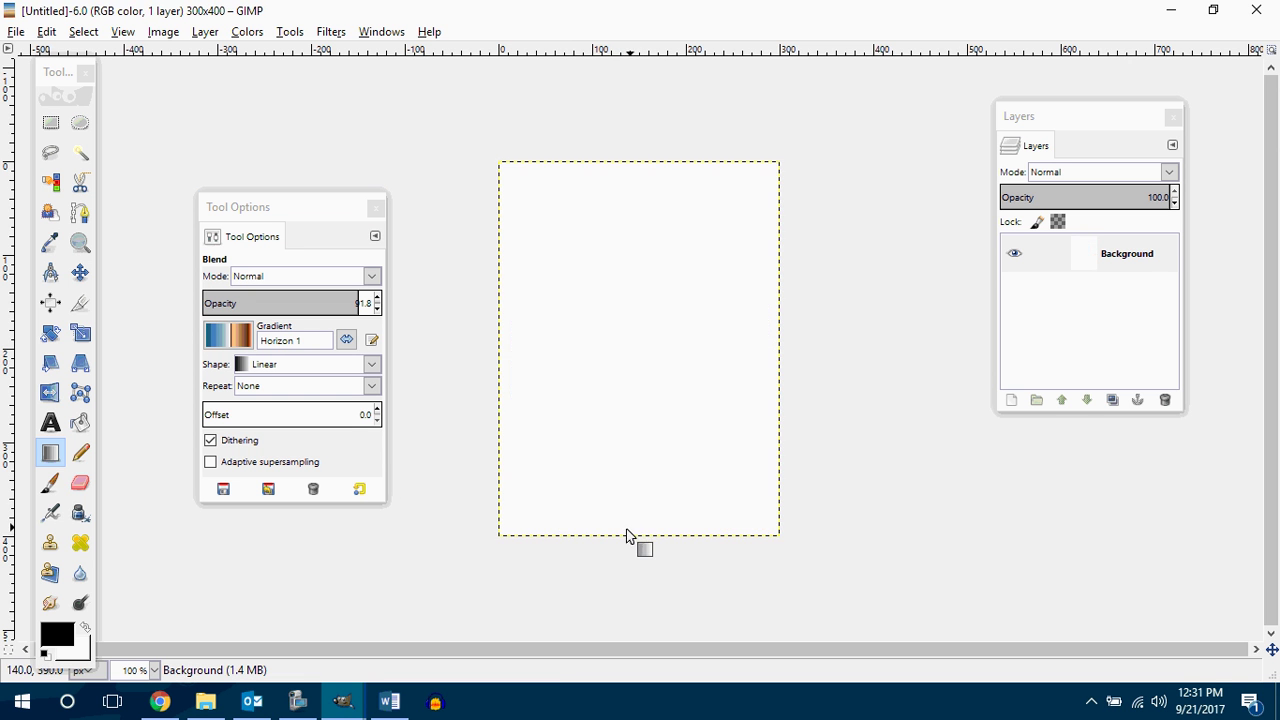
Choose the Caribbean Blues gradient and draw it straight down the full height of the canvas
click(245, 337)
scroll(267, 445, up, 3)
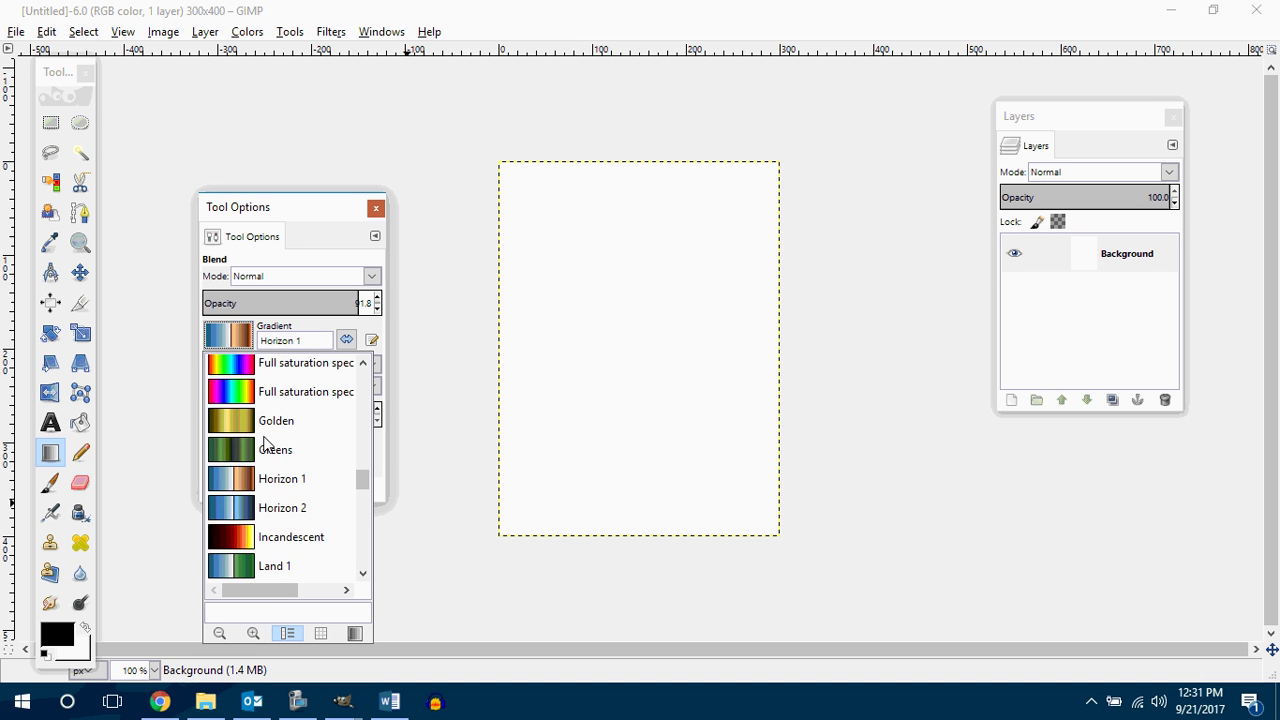
scroll(259, 437, up, 15)
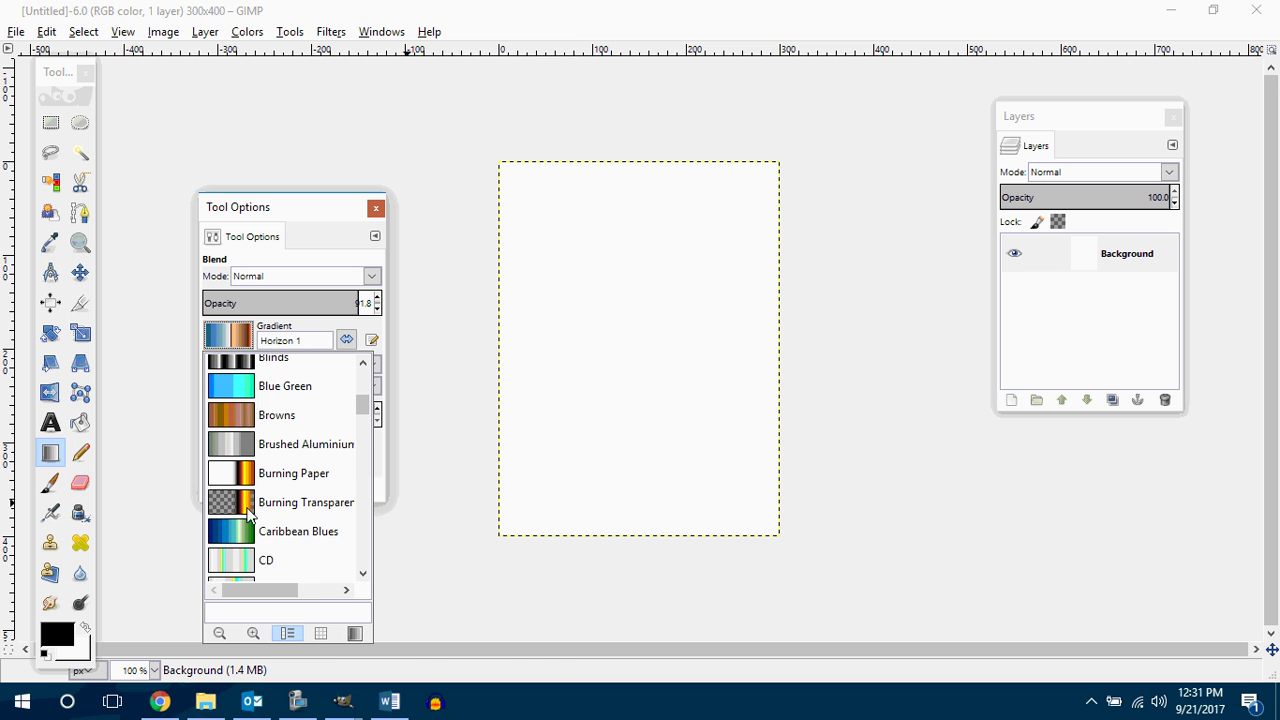
click(240, 535)
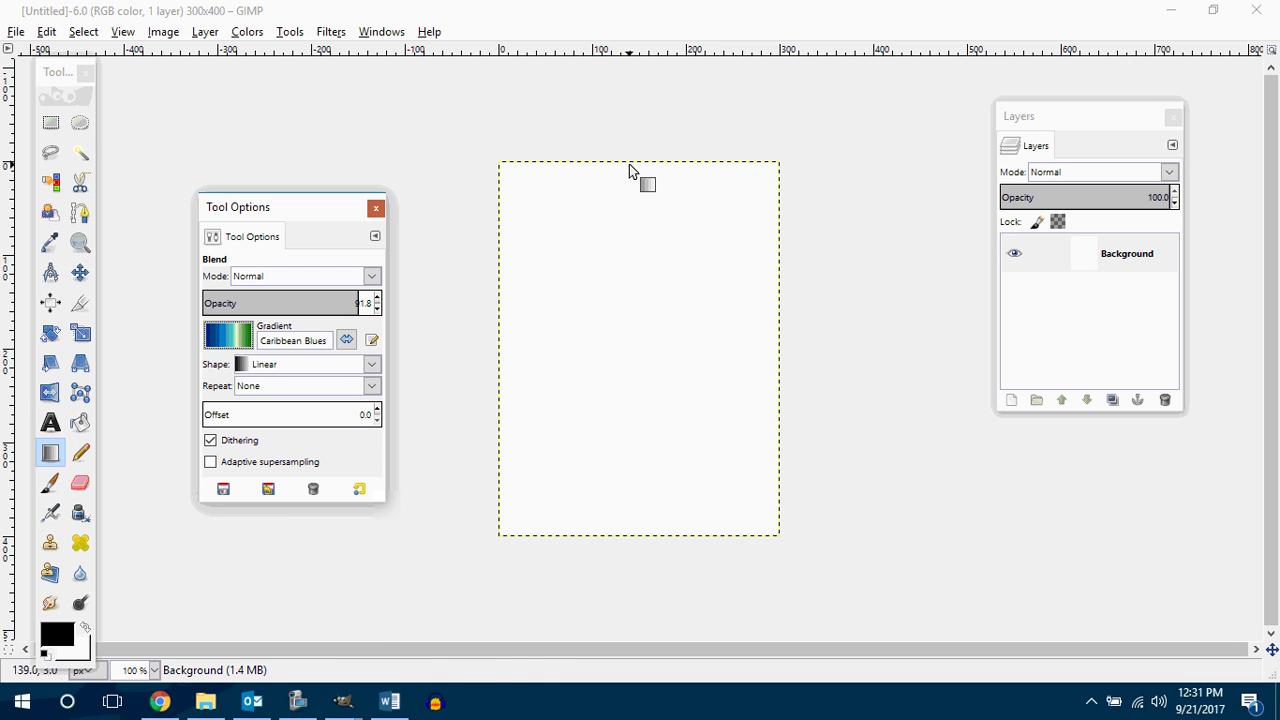
drag(629, 164, 629, 536)
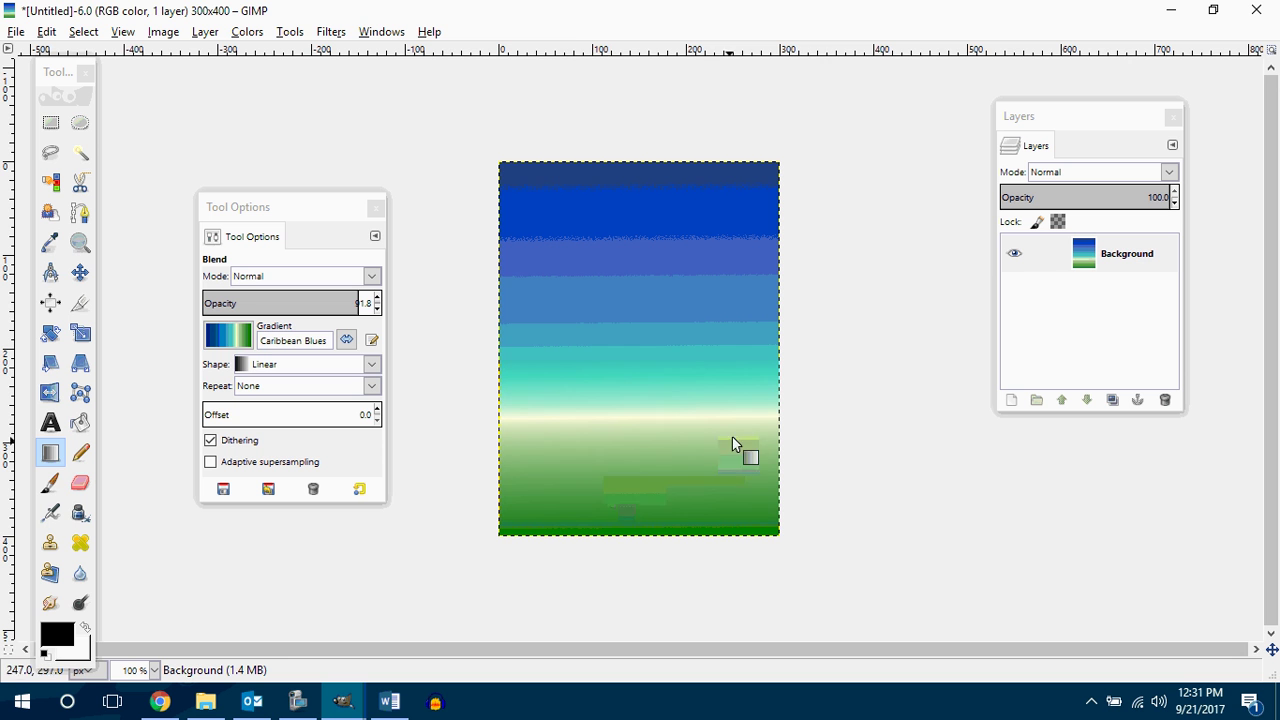
Select a full-width rectangle about 76 px high along the canvas's lower edge and clear it
click(50, 122)
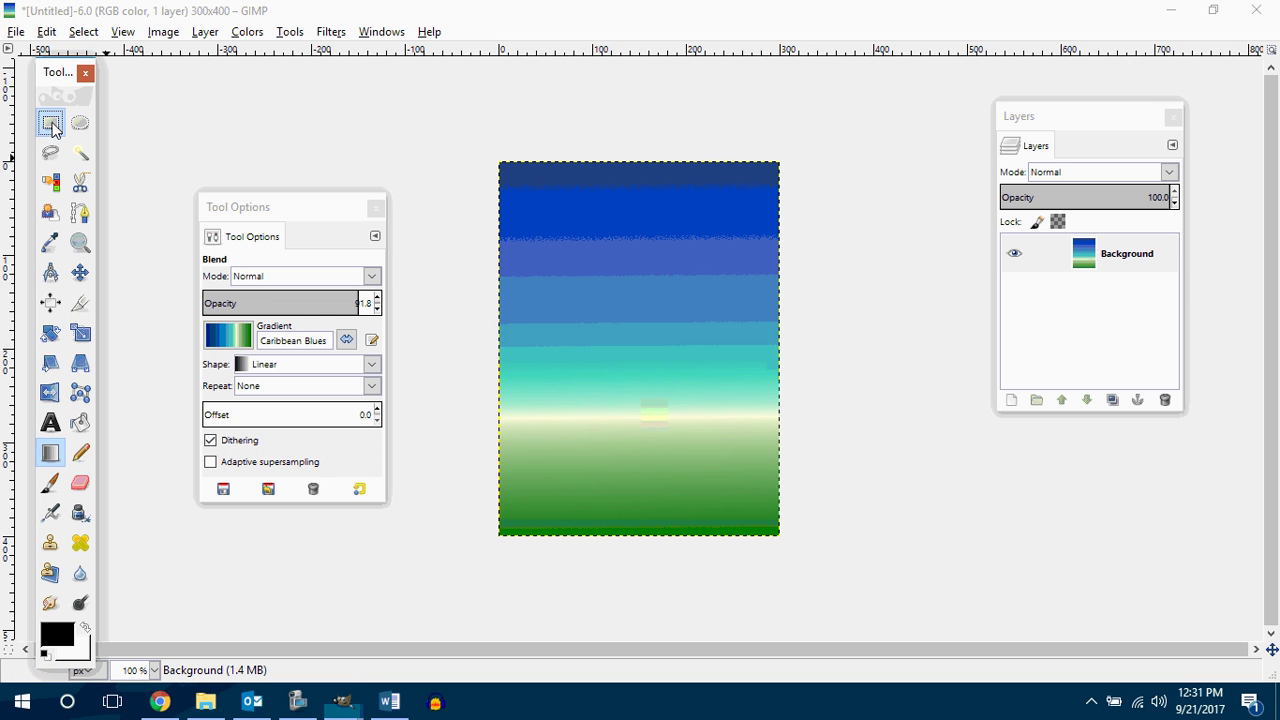
drag(500, 466, 785, 546)
key(Delete)
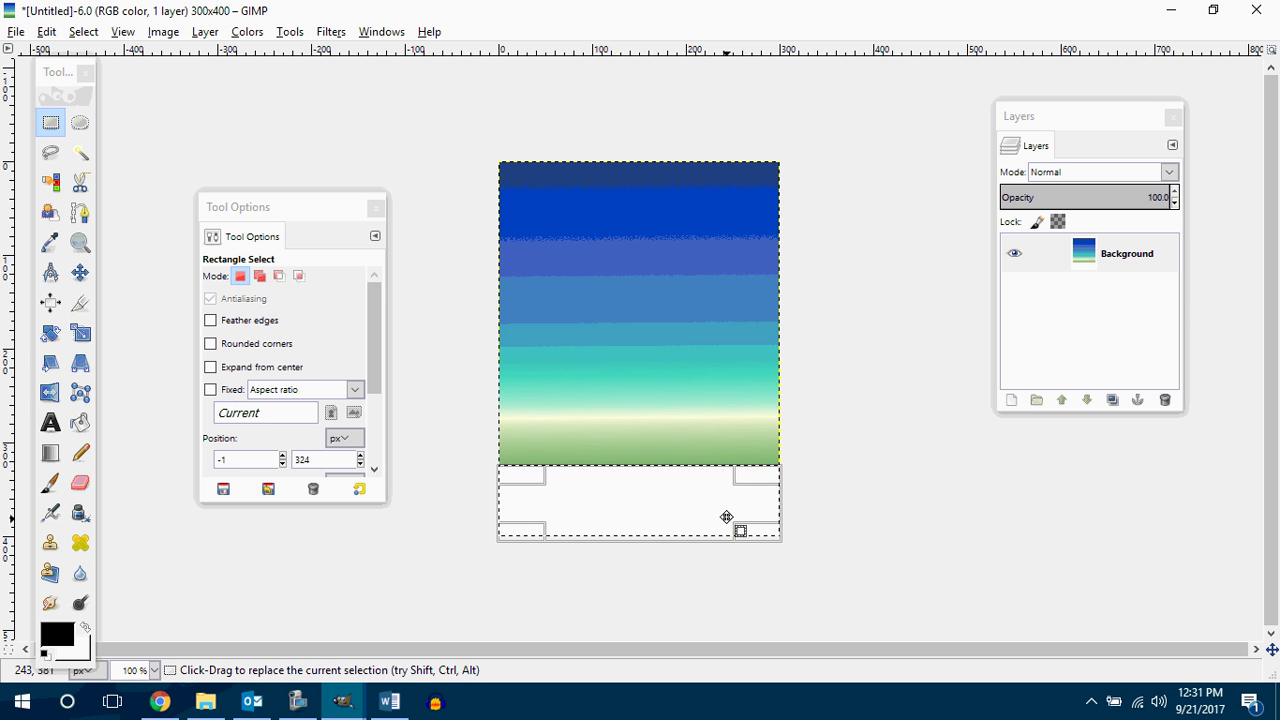
Try a Bucket Fill of the cleared strip with the Maple Leaves pattern and undo it
click(81, 424)
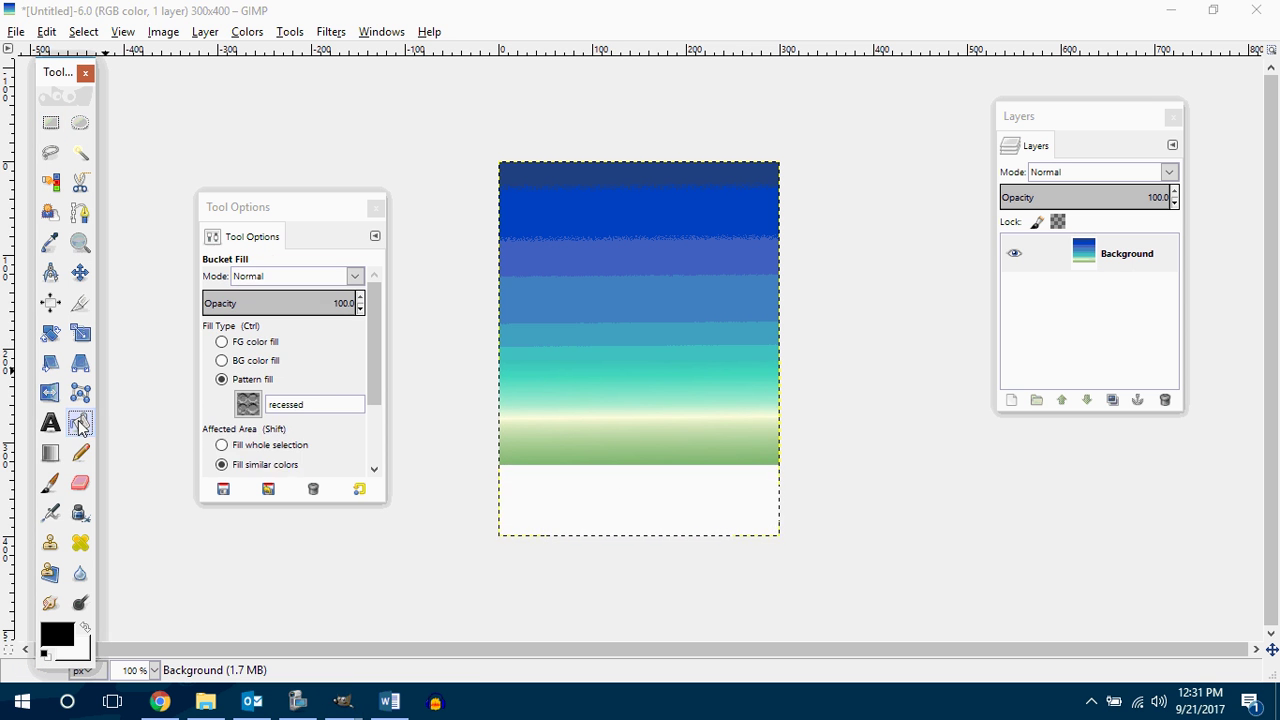
click(249, 404)
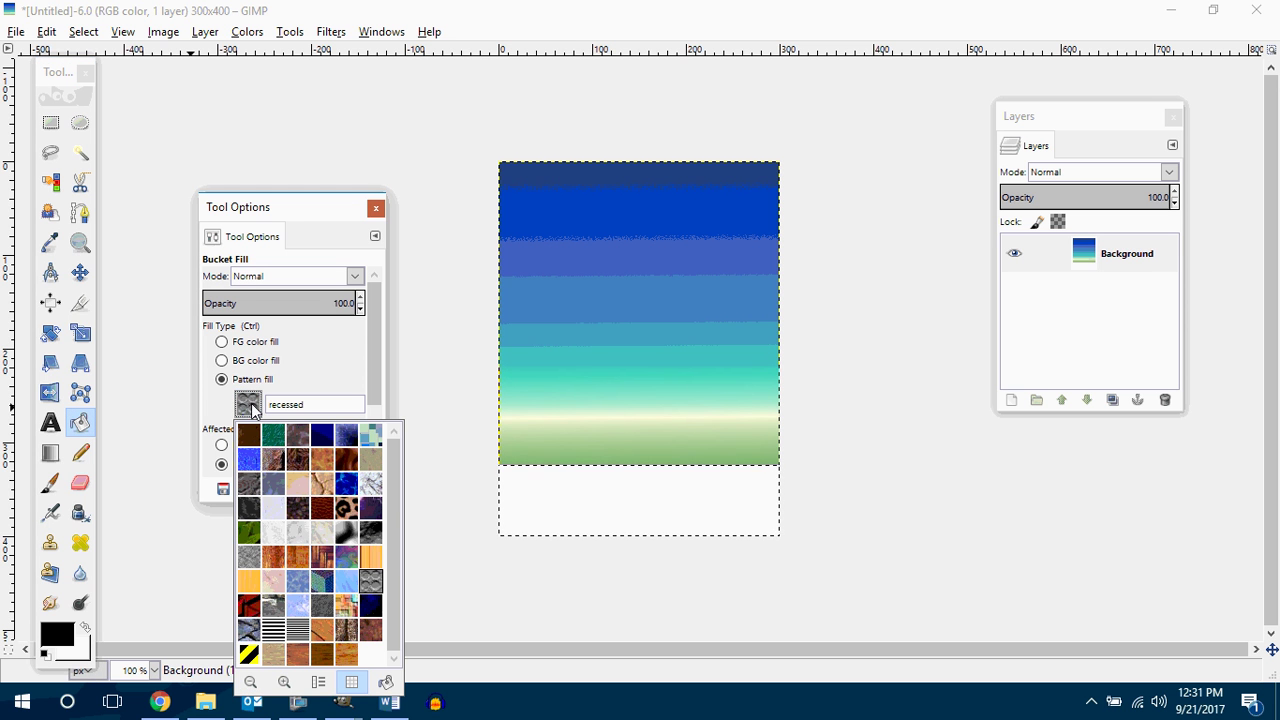
click(249, 537)
click(538, 487)
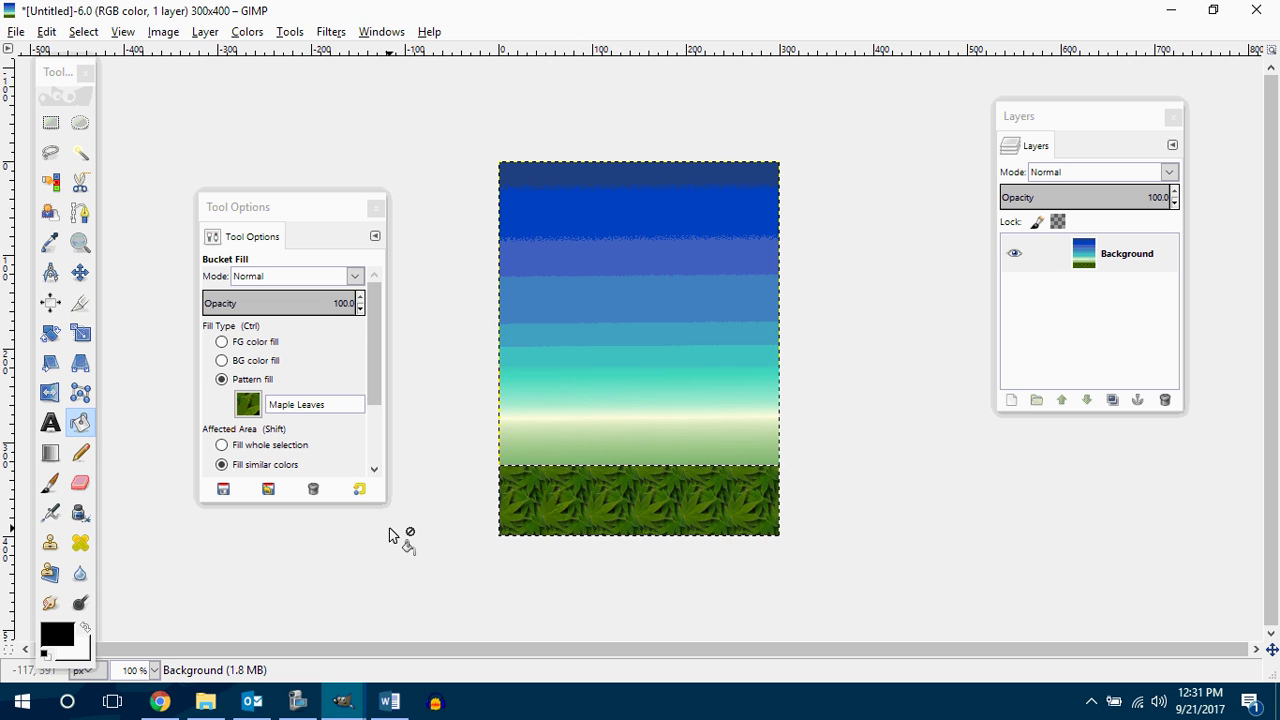
key(ctrl+z)
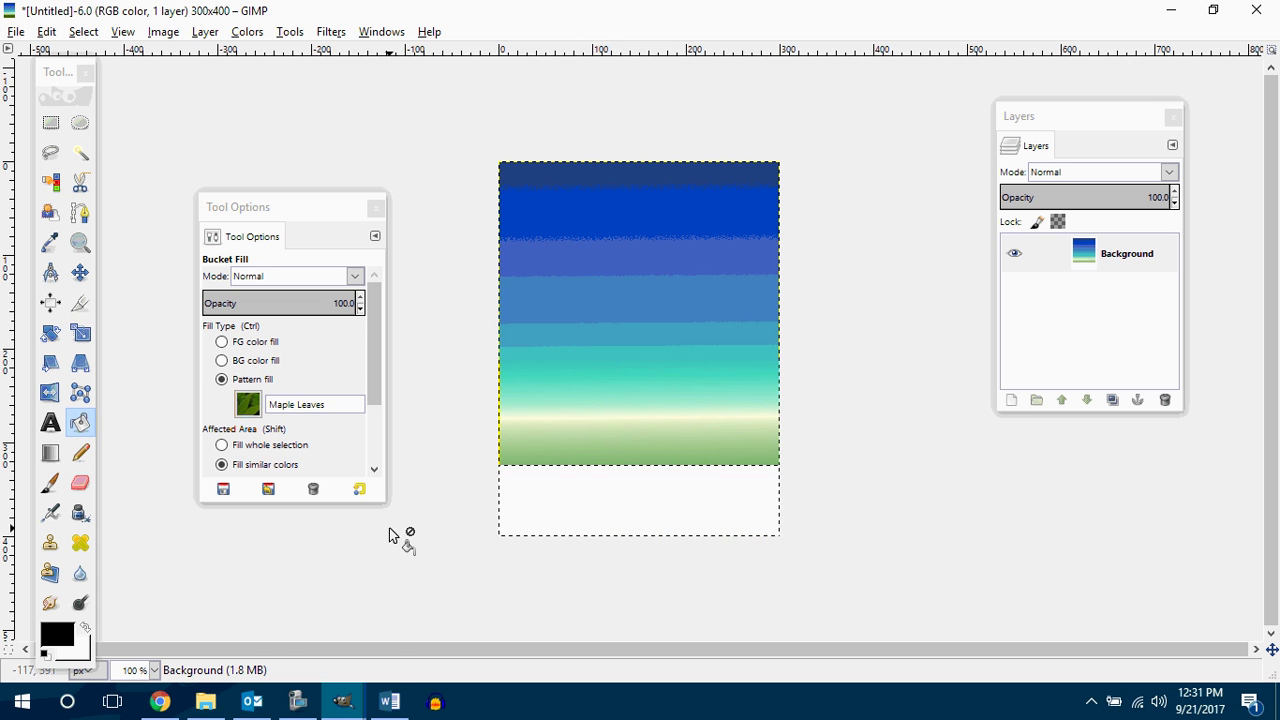
Try filling the cleared strip with the Warning! pattern and undo it
click(248, 404)
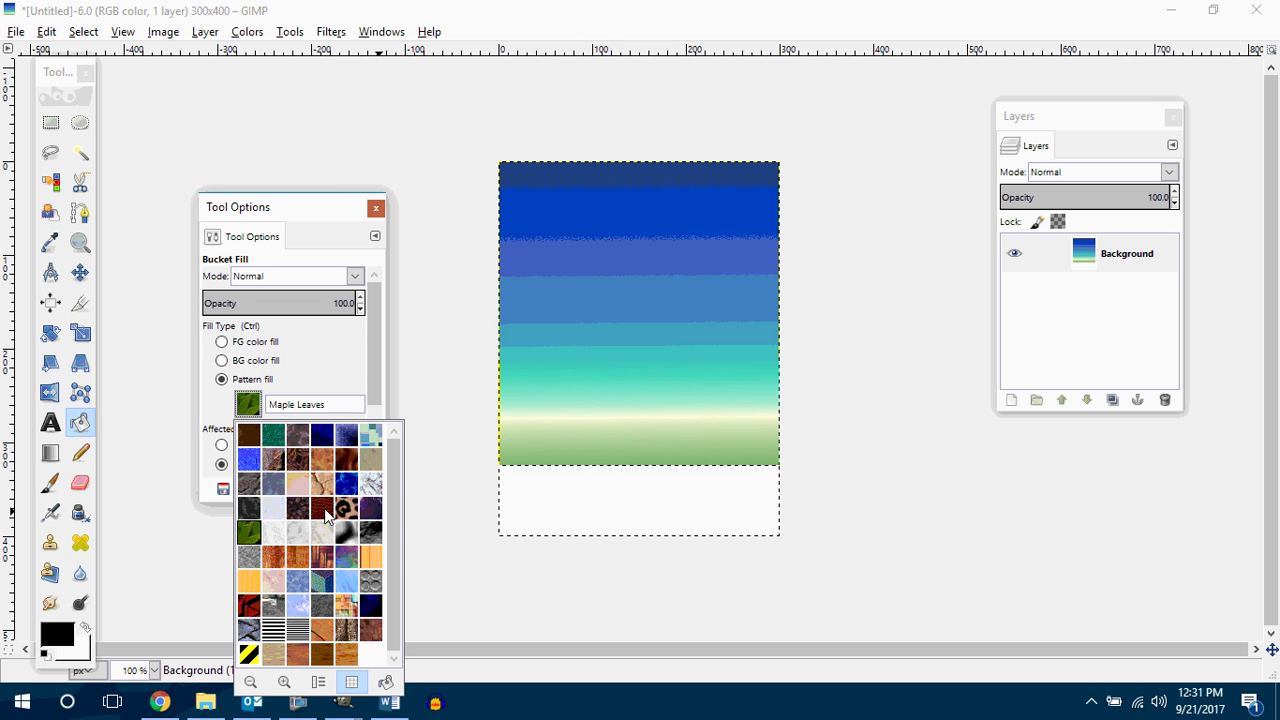
click(248, 652)
click(529, 480)
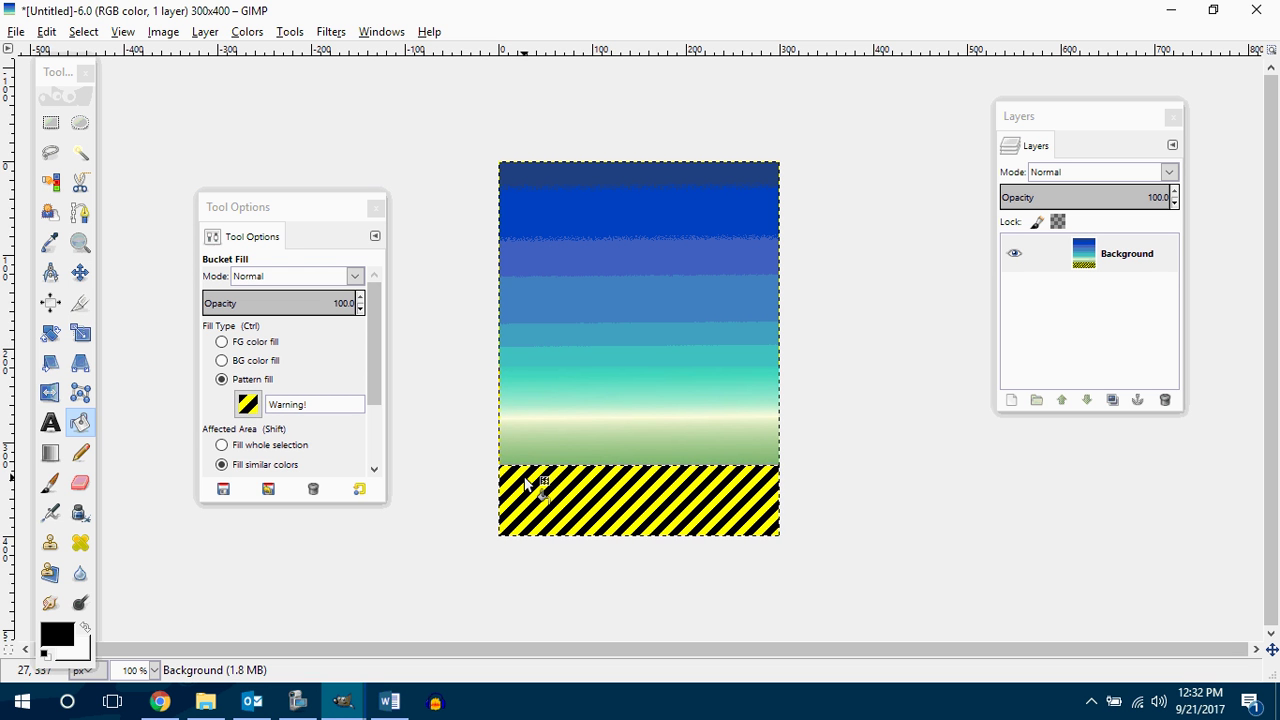
key(ctrl+z)
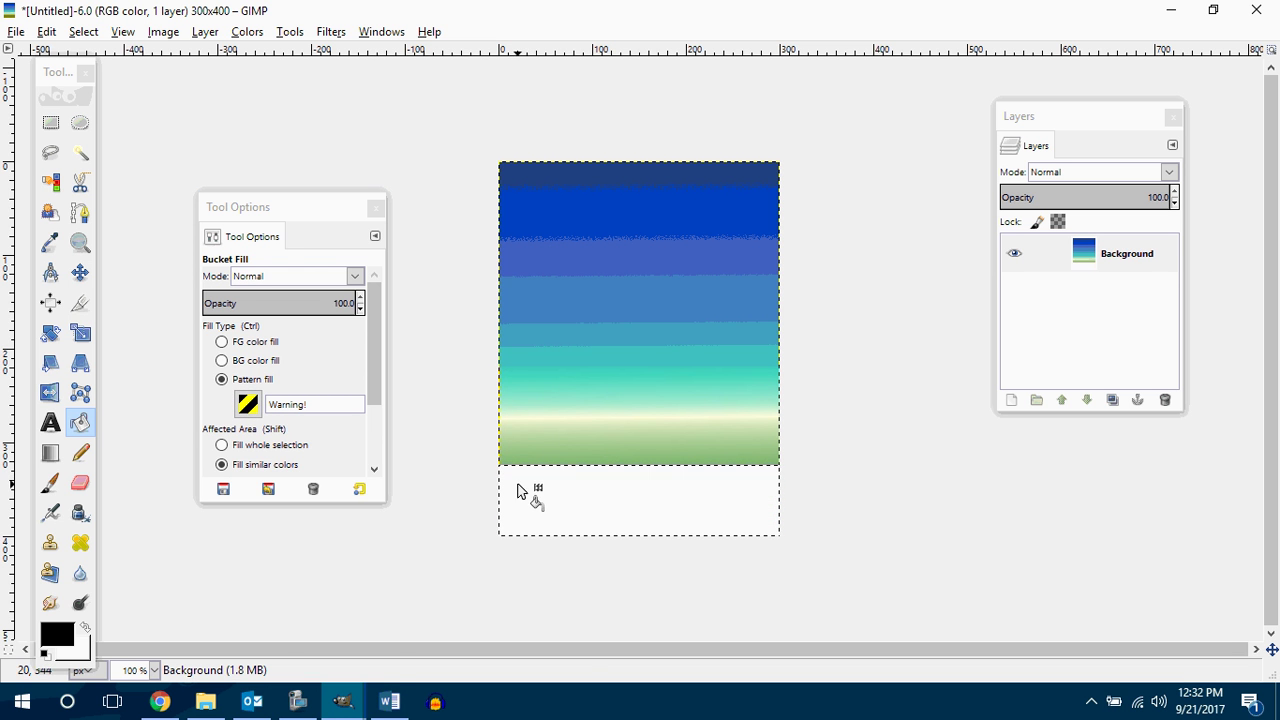
Try filling the cleared strip with the Pastel Stuff pattern and undo it
click(248, 404)
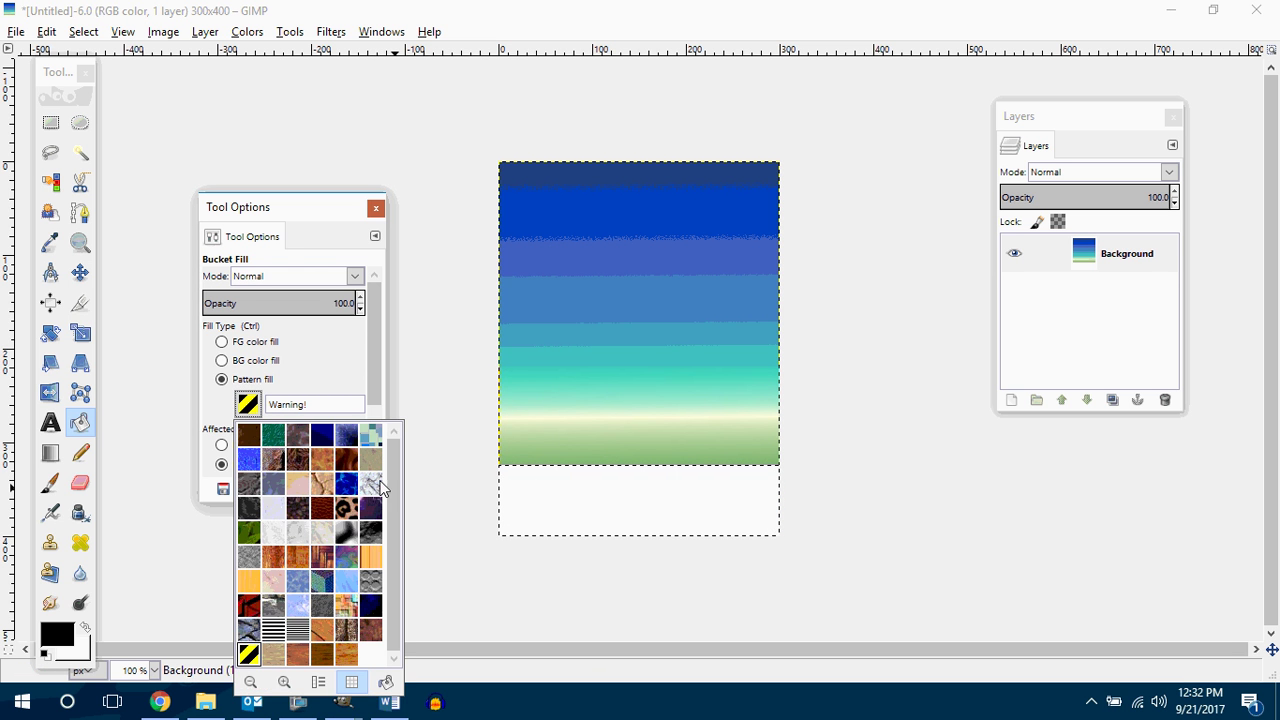
click(346, 557)
click(586, 510)
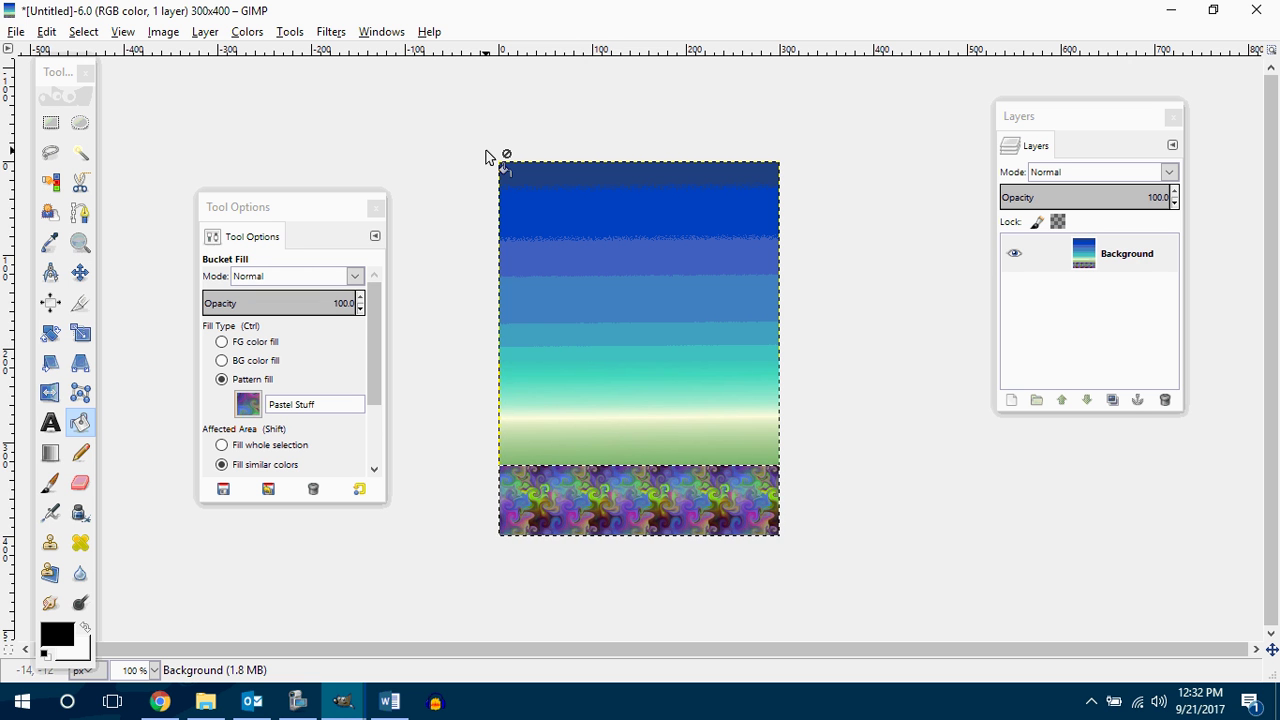
key(ctrl+z)
Switch the fill type to foreground color, try it on the cleared strip and undo the fill
click(249, 408)
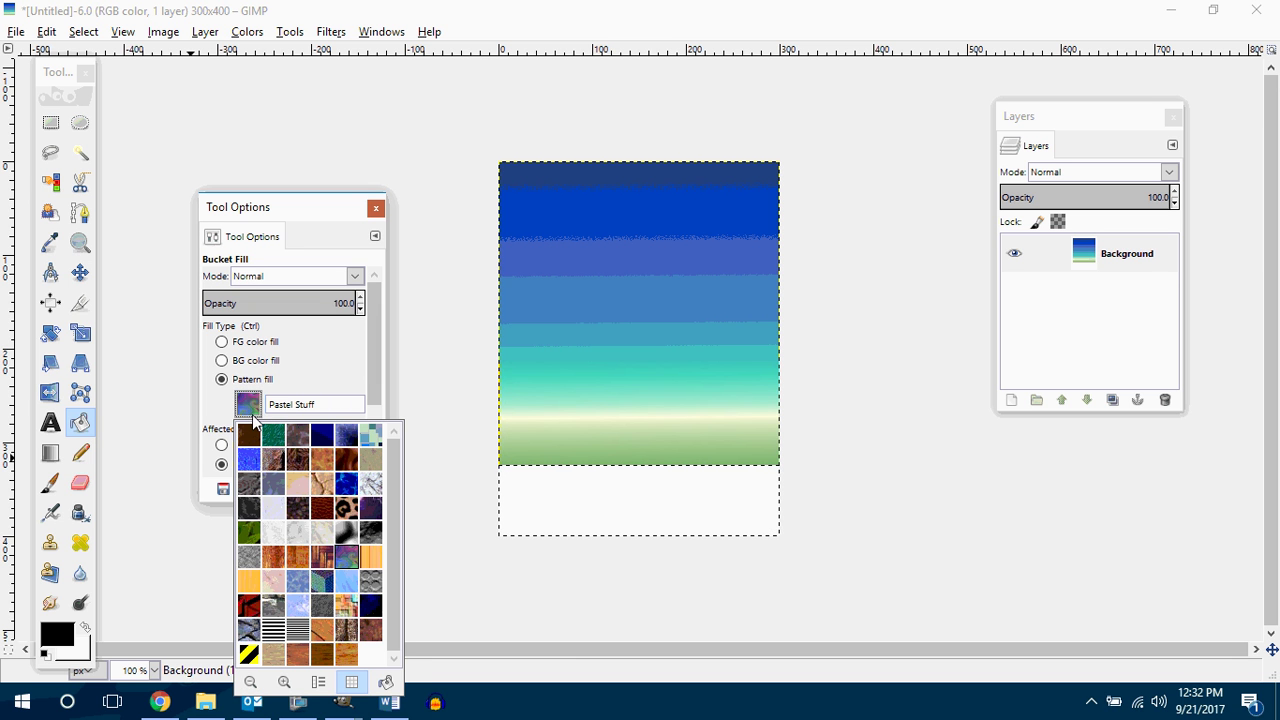
click(245, 347)
click(240, 342)
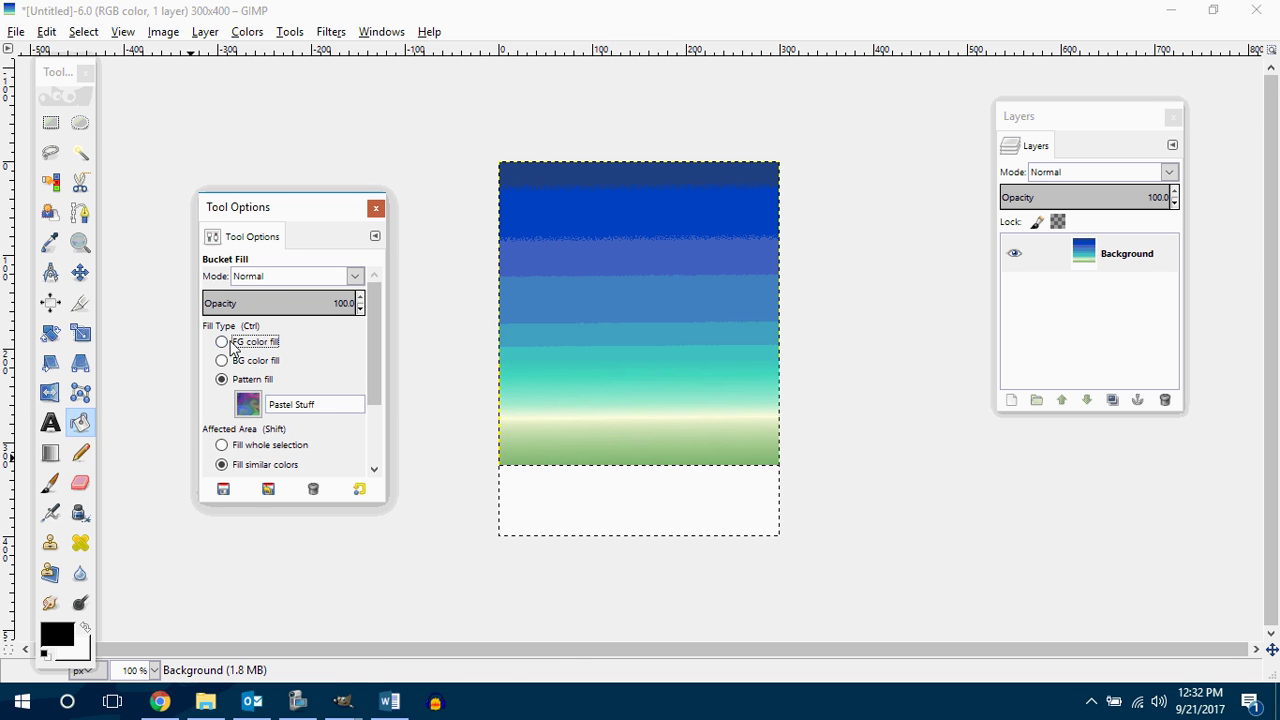
click(596, 509)
key(ctrl+z)
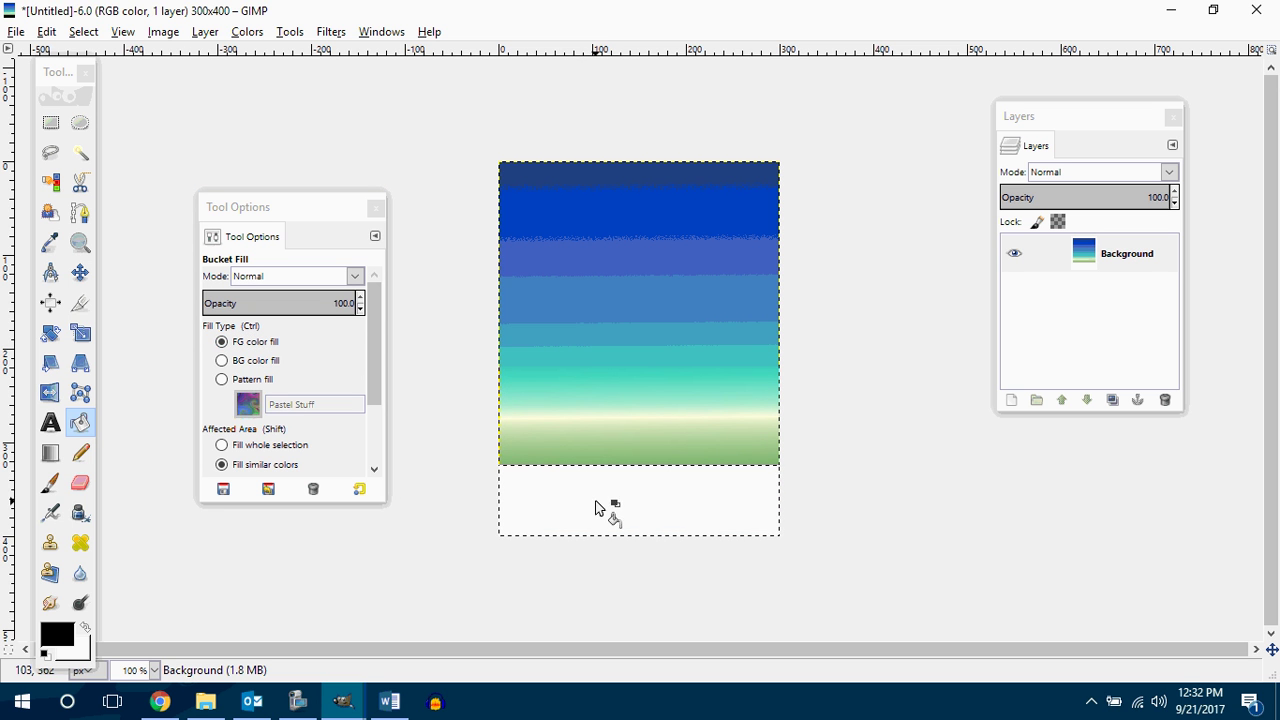
Try a background color fill on the cleared strip, and fill it with the black foreground color instead
click(253, 365)
click(578, 494)
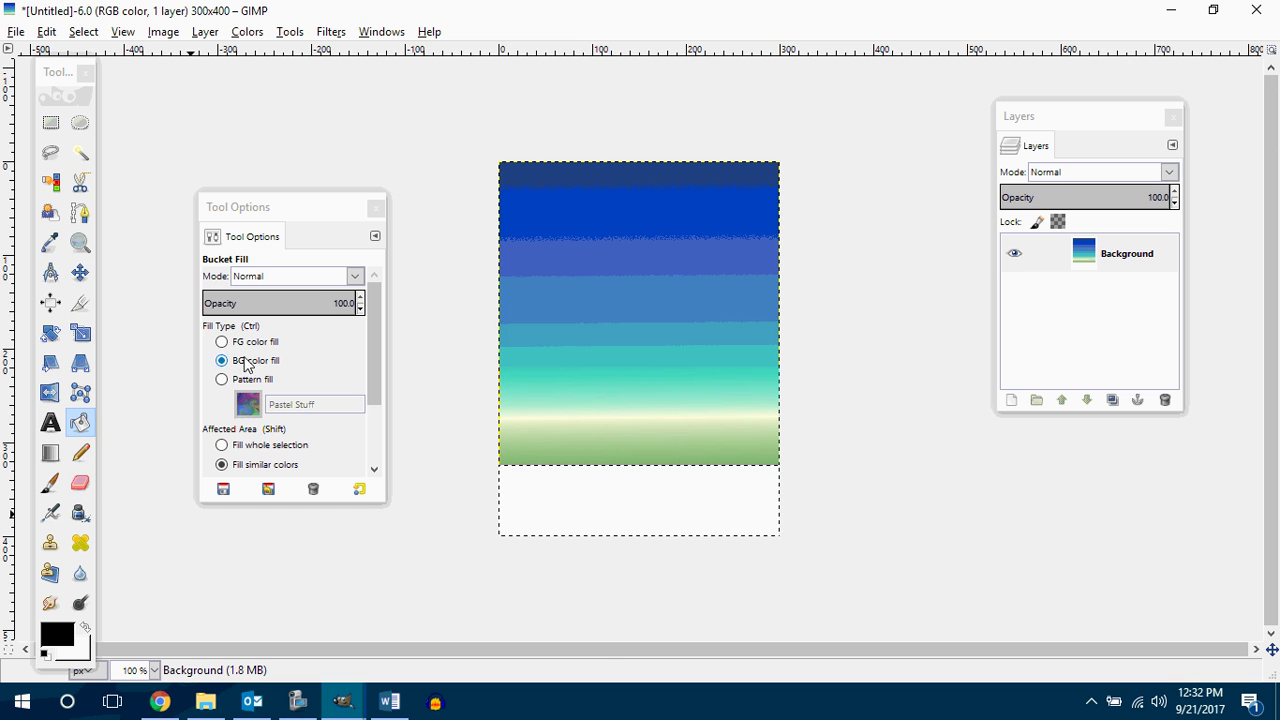
click(240, 342)
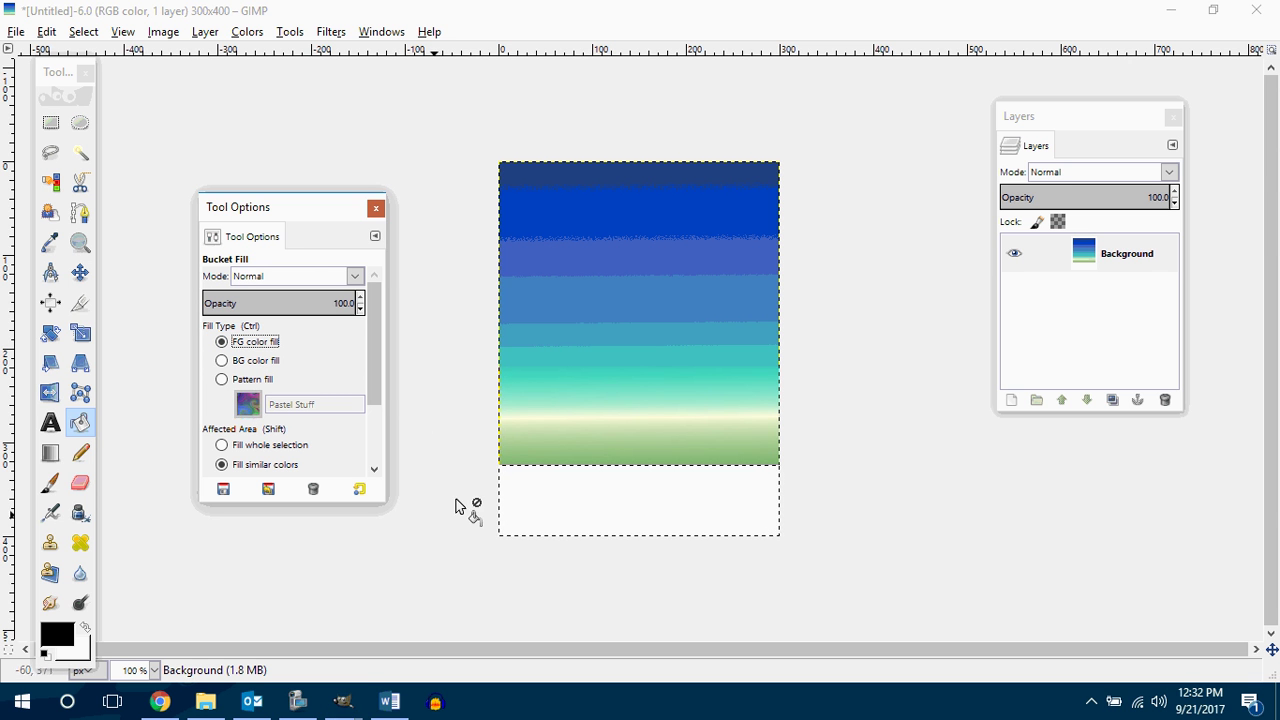
click(540, 508)
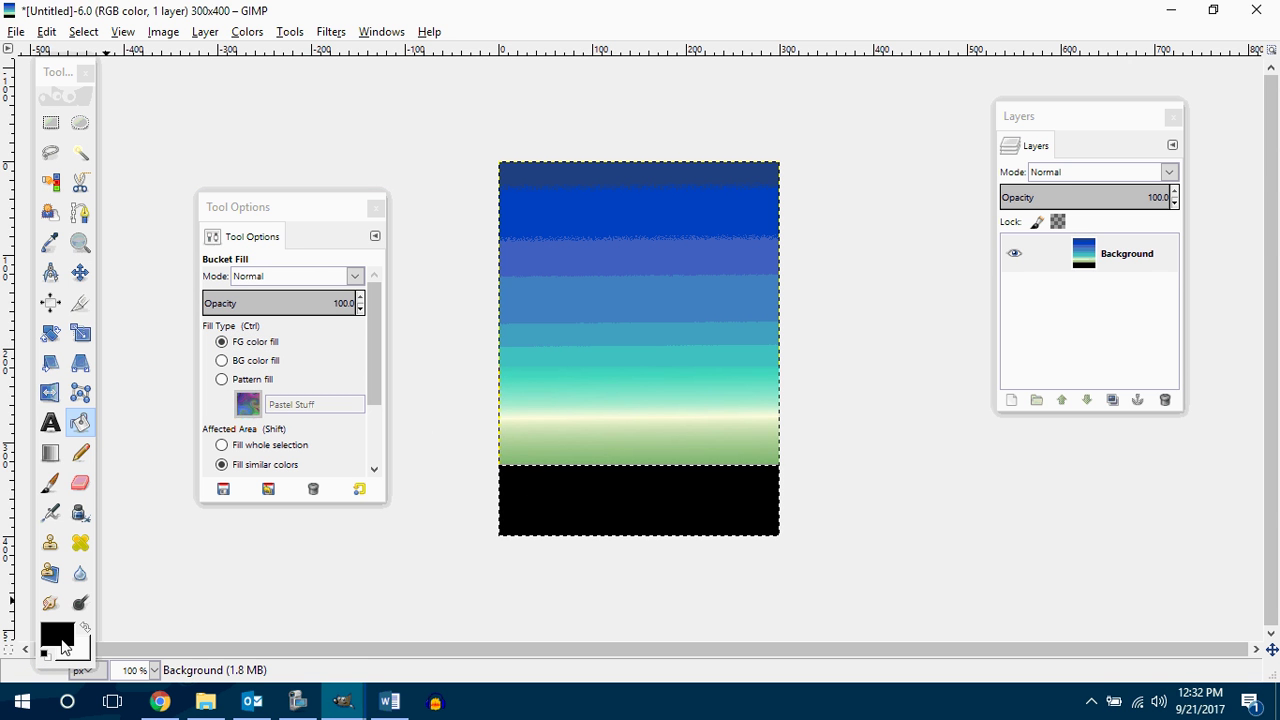
Set the foreground color to the saved magenta swatch, f008d7
click(60, 636)
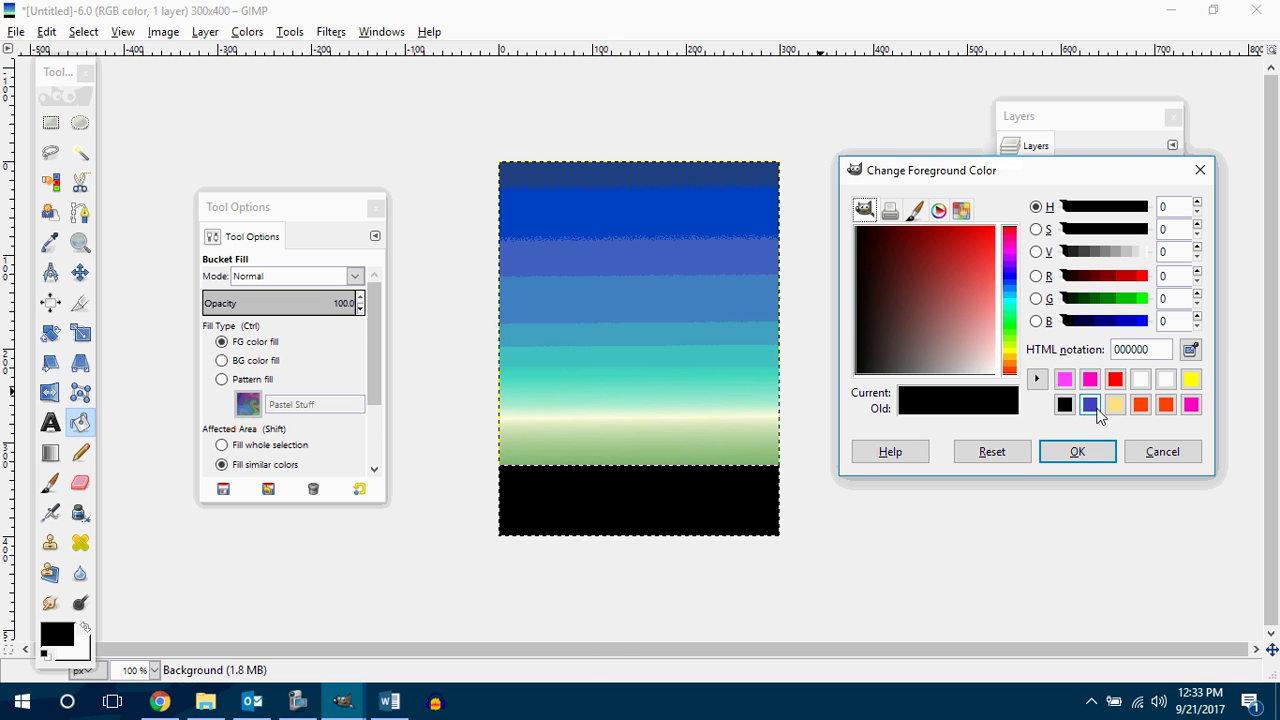
click(1191, 405)
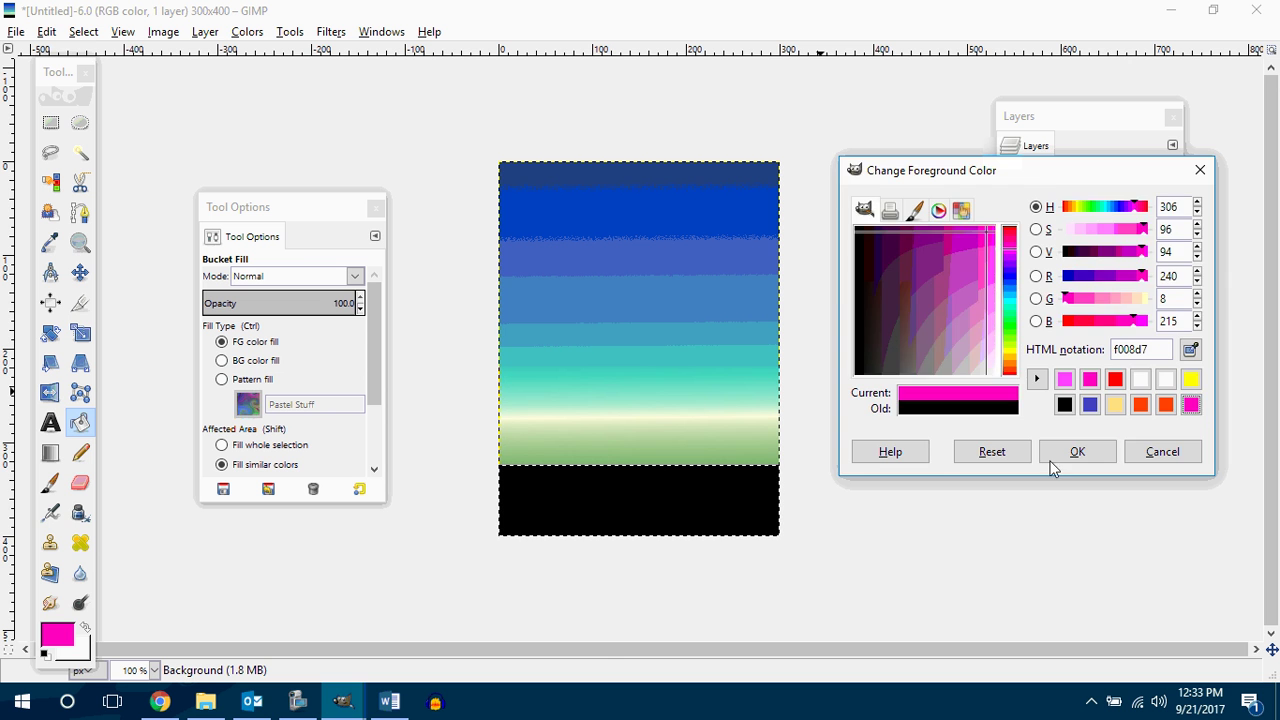
click(1060, 455)
Clear the black fill from the ground strip, try filling it with the magenta foreground color and undo that fill
click(639, 504)
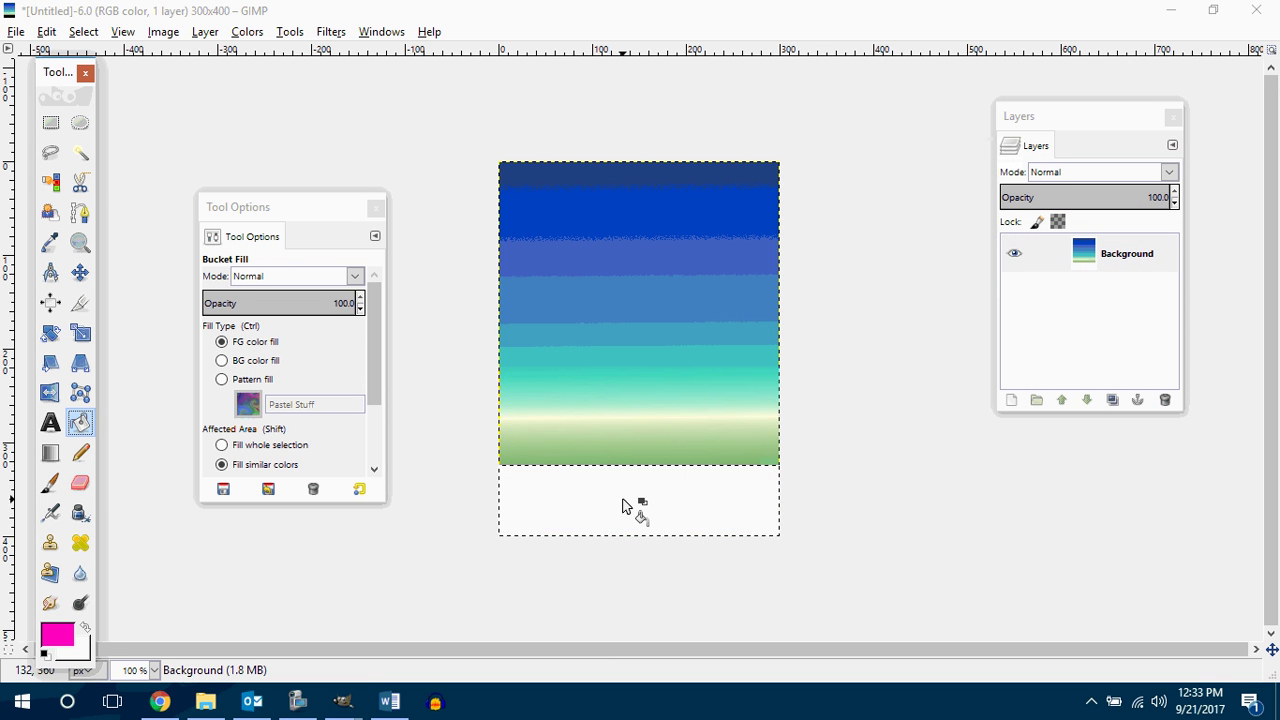
click(624, 505)
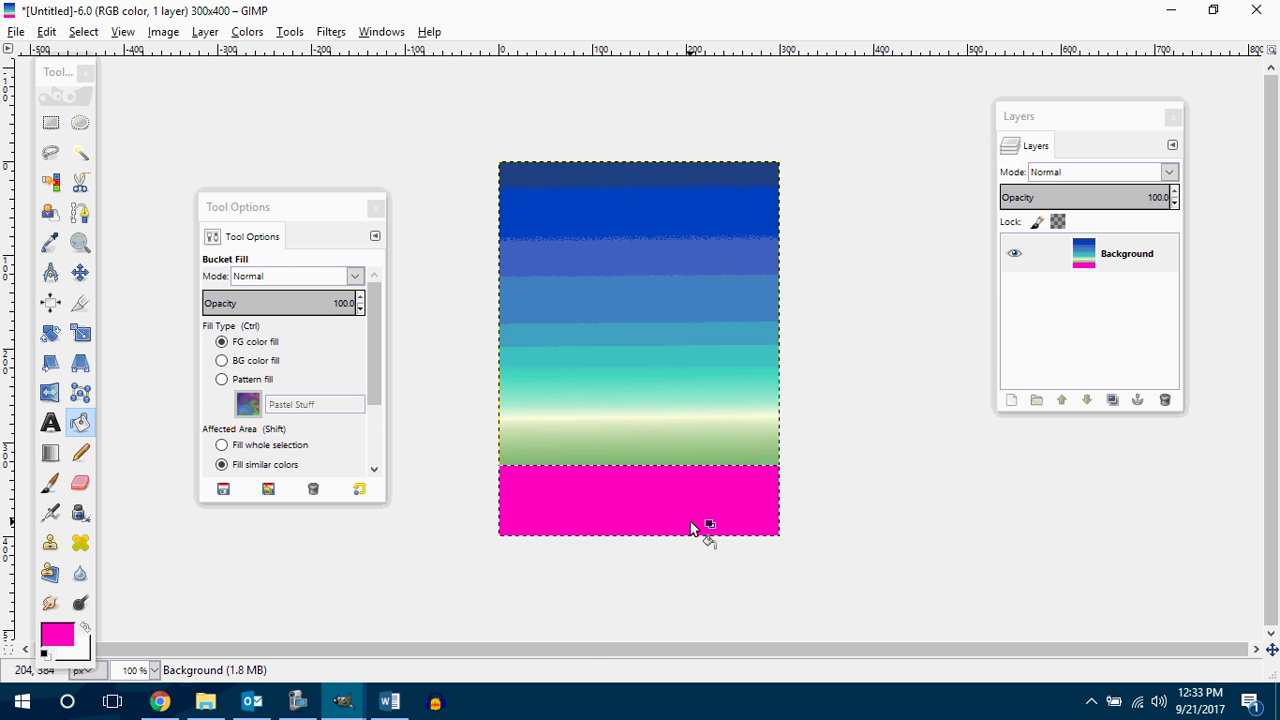
key(ctrl+z)
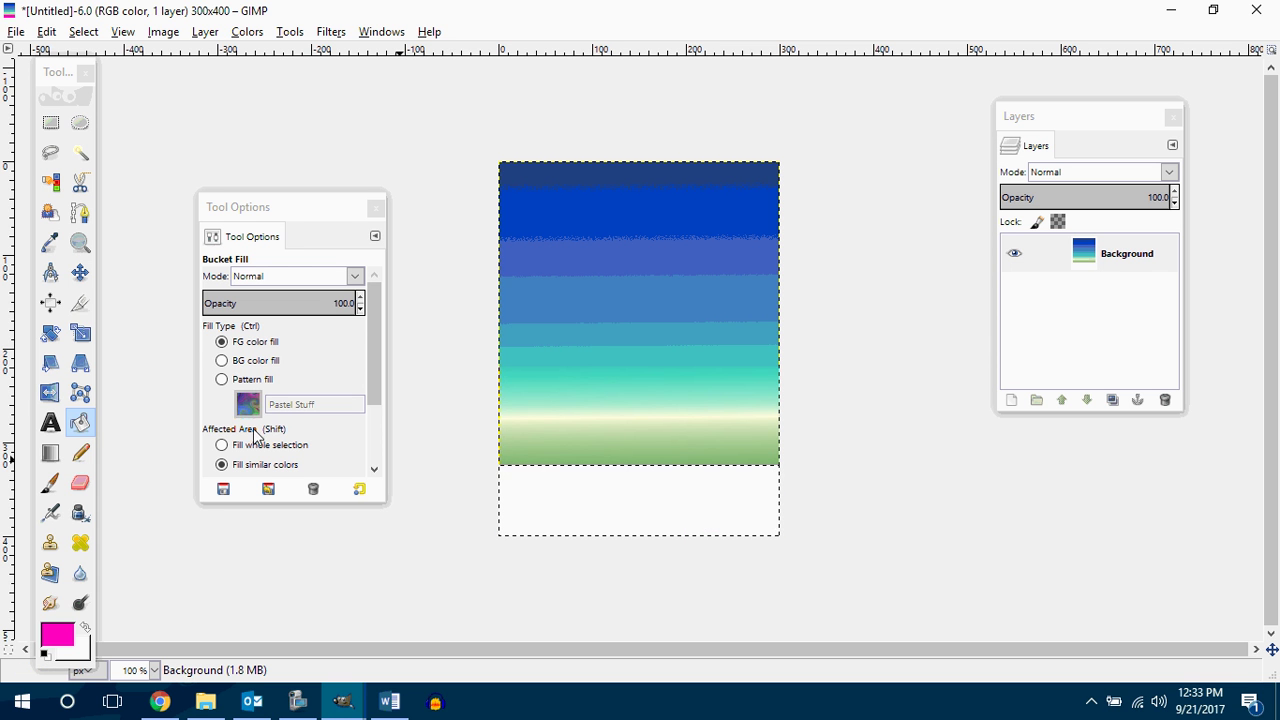
Switch the fill type to pattern, try filling the cleared strip with the Blue Squares pattern and undo the fill
click(221, 341)
click(221, 379)
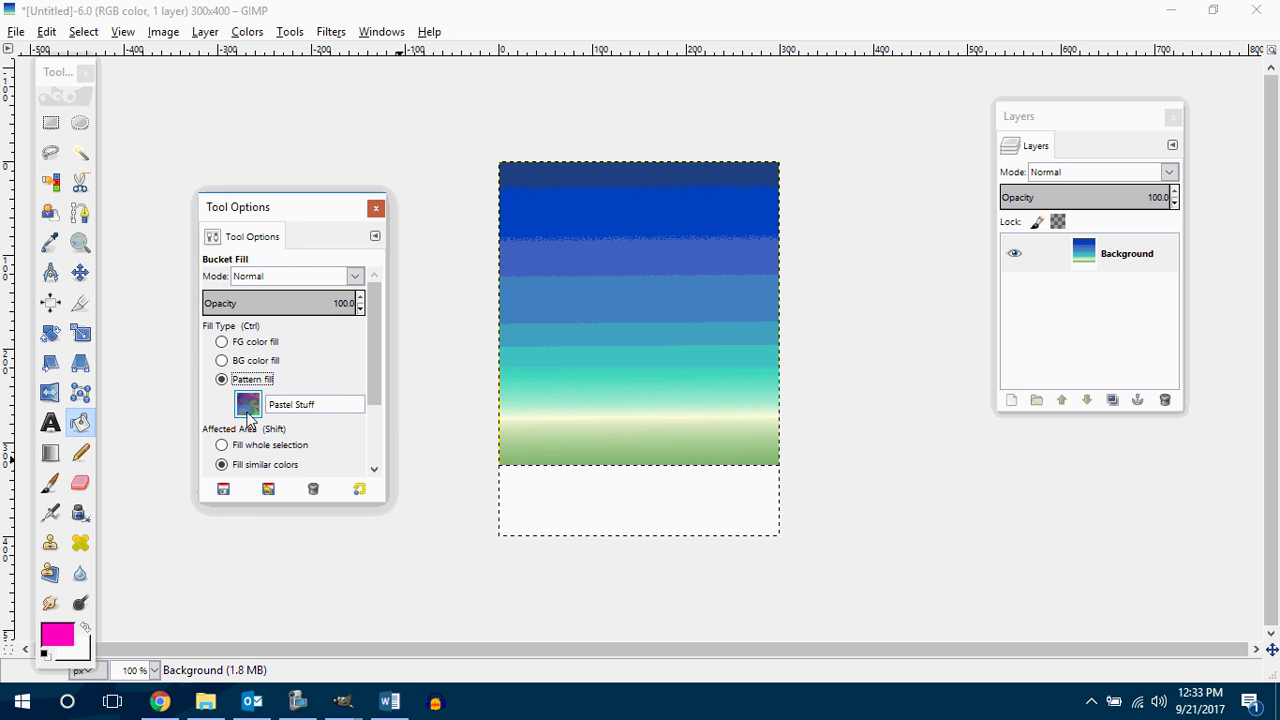
click(248, 404)
click(371, 435)
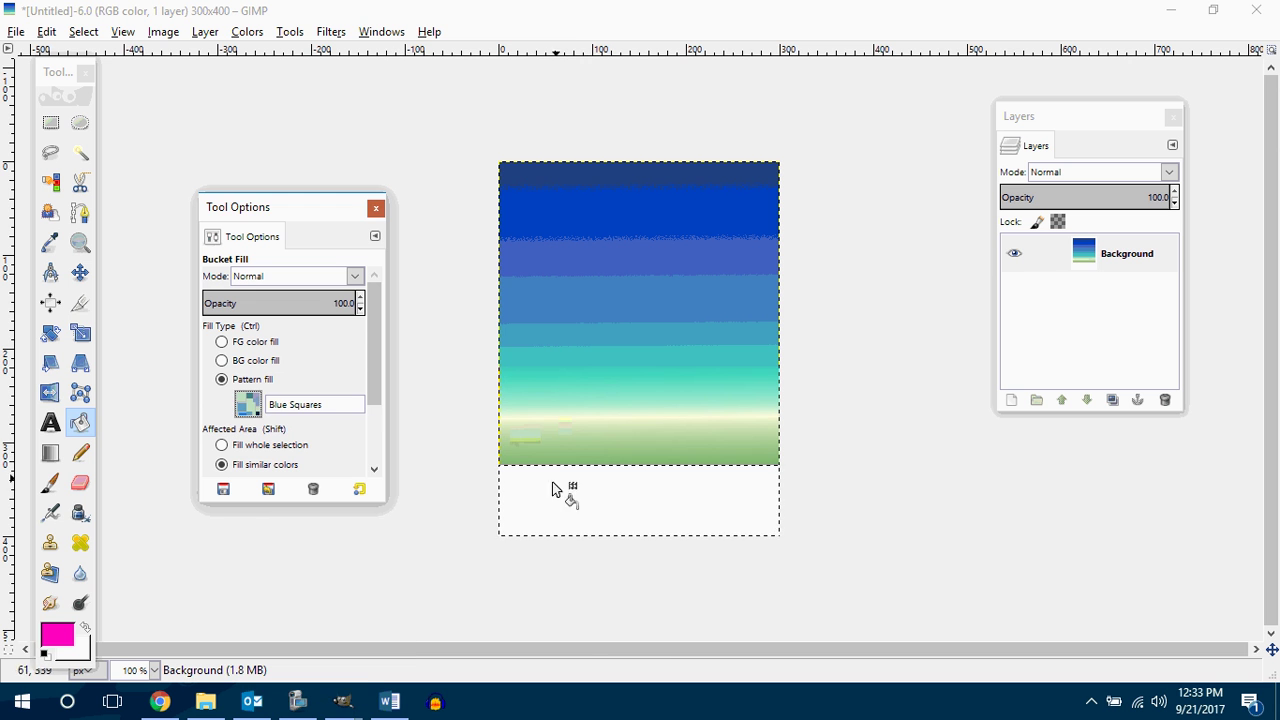
click(565, 500)
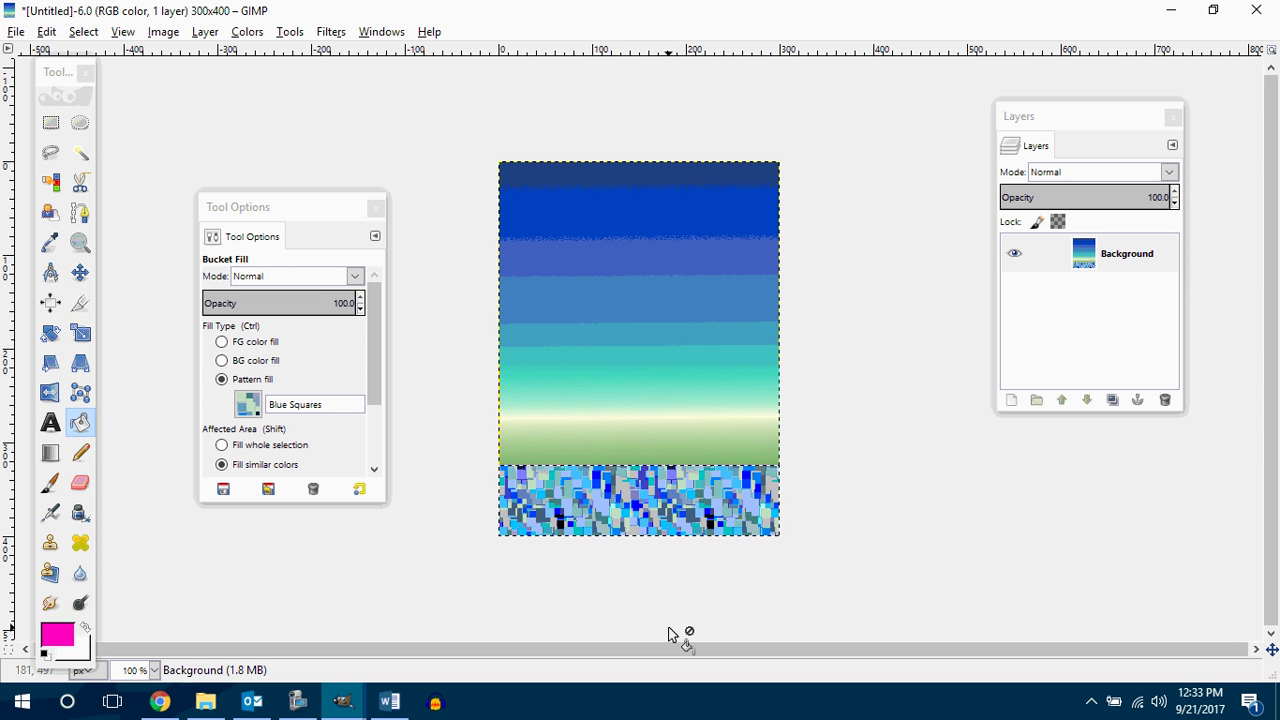
key(ctrl+z)
Fill the cleared ground strip with the Bricks pattern
click(249, 404)
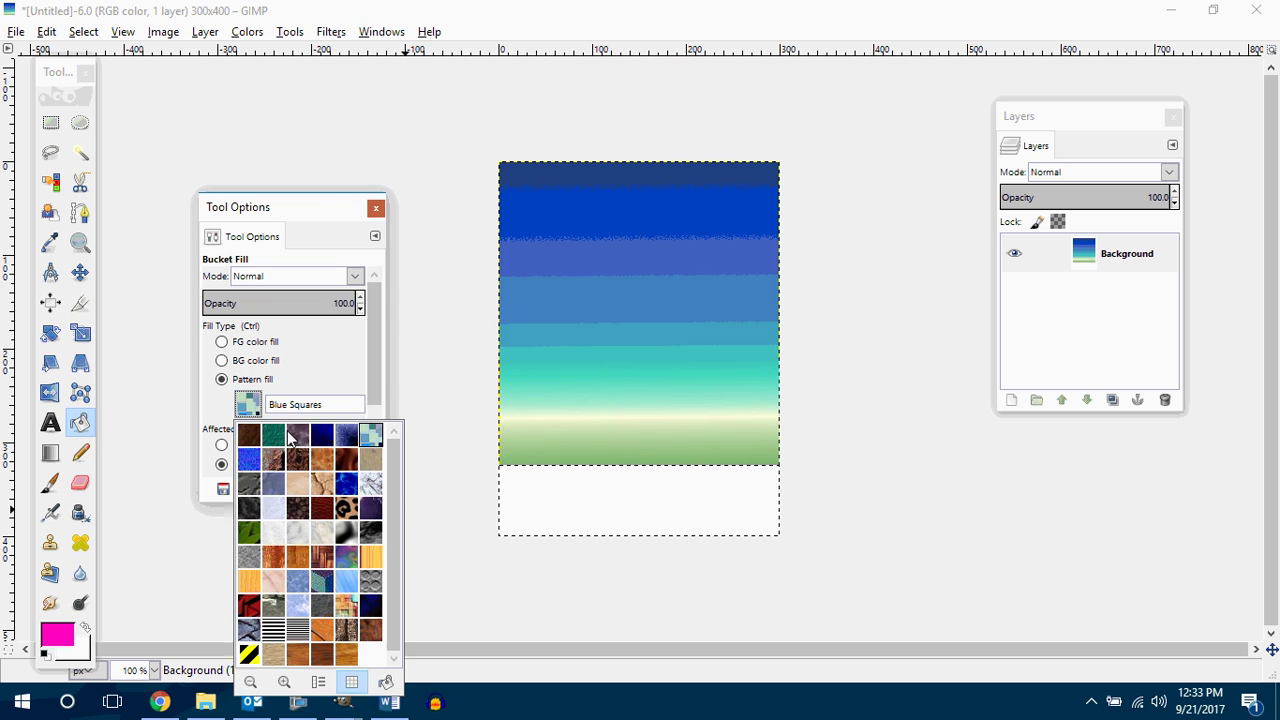
click(276, 460)
click(603, 498)
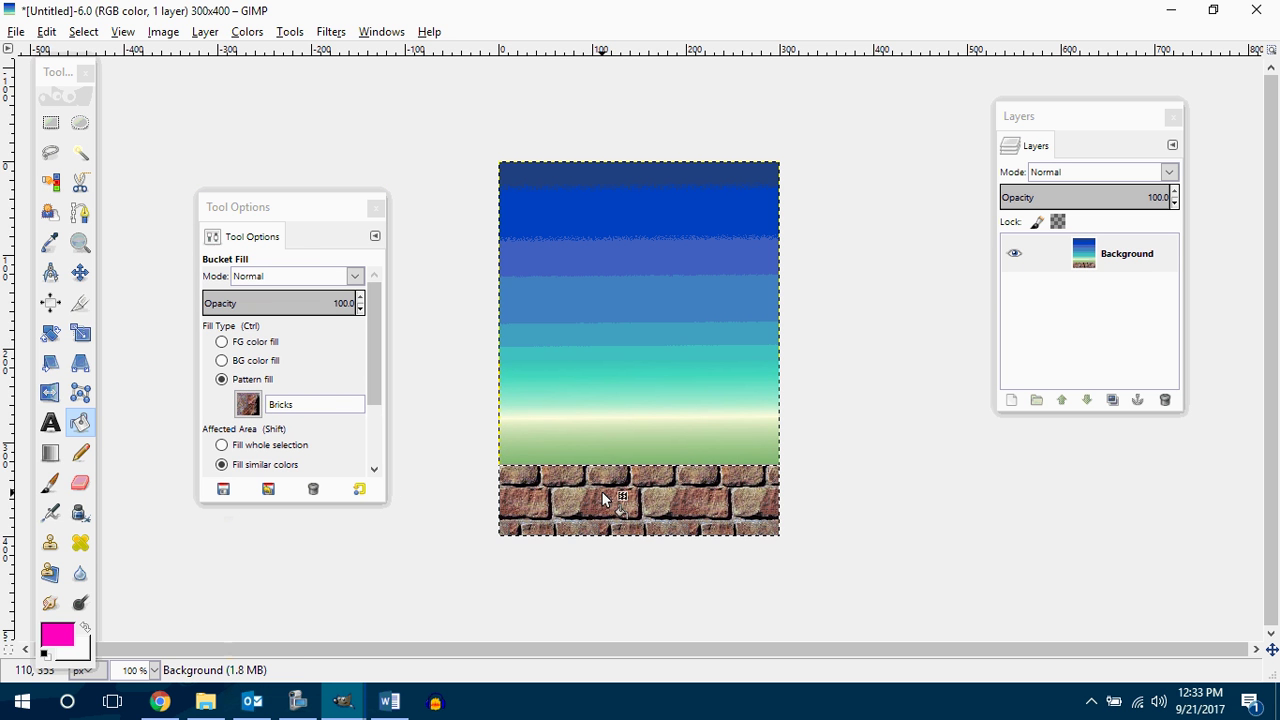
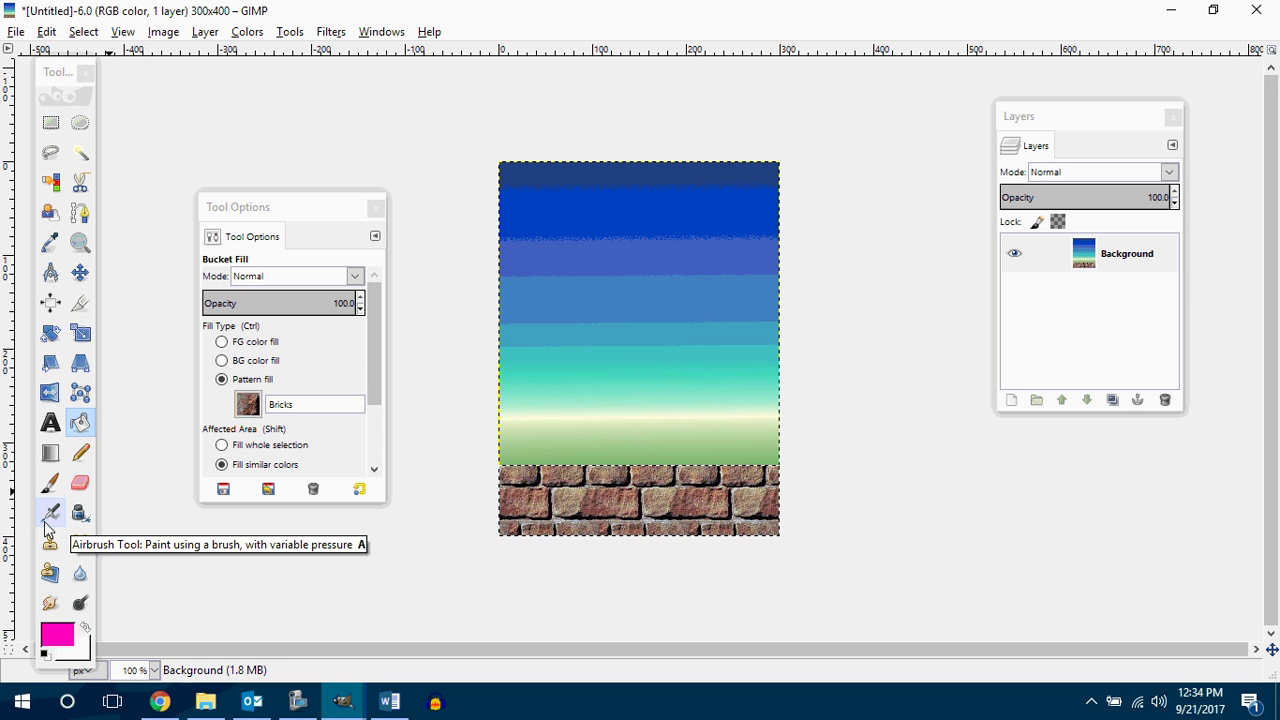
Activate the Paintbrush, move its options window higher, choose the Sparks brush and try a dab on the sky
click(50, 484)
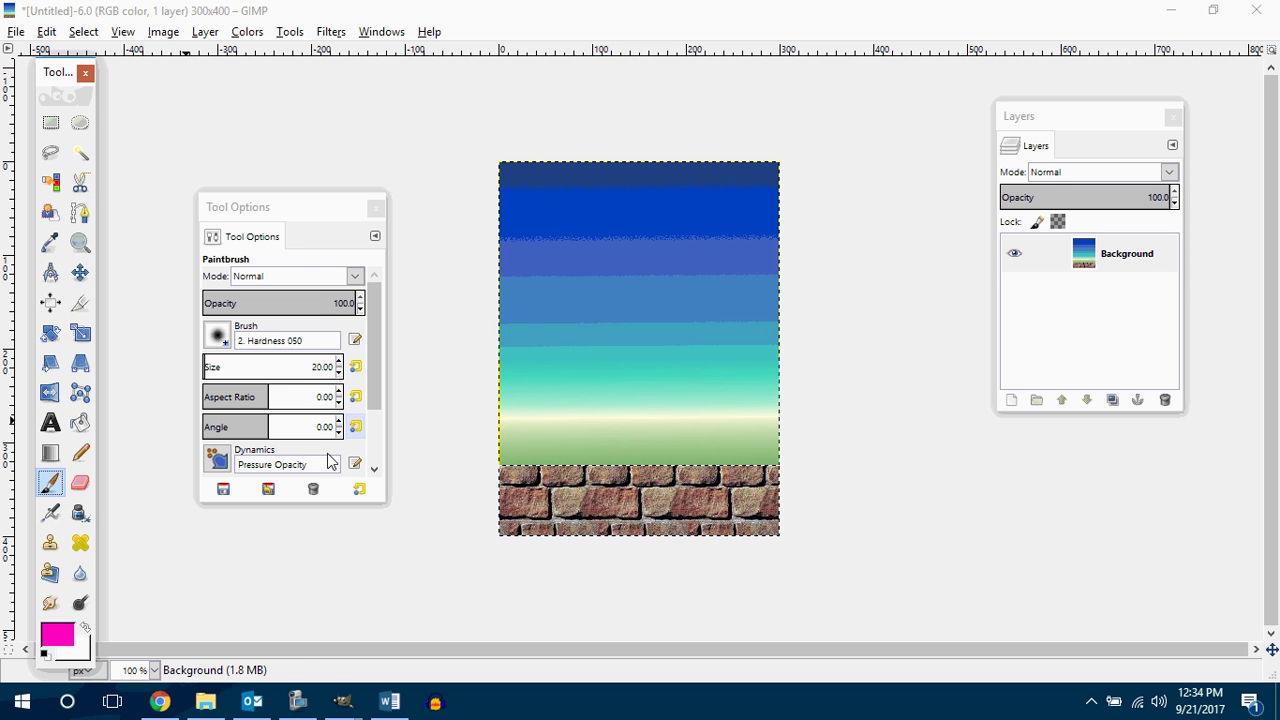
double_click(52, 486)
drag(335, 217, 351, 118)
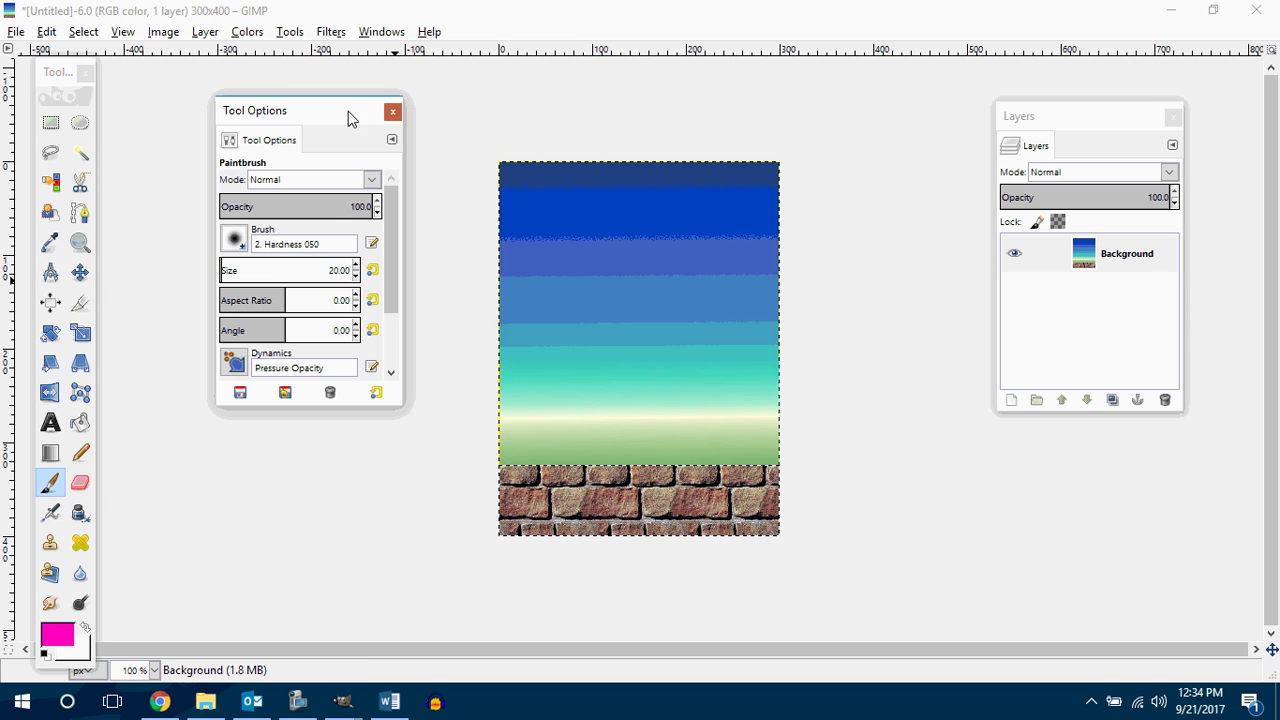
click(235, 240)
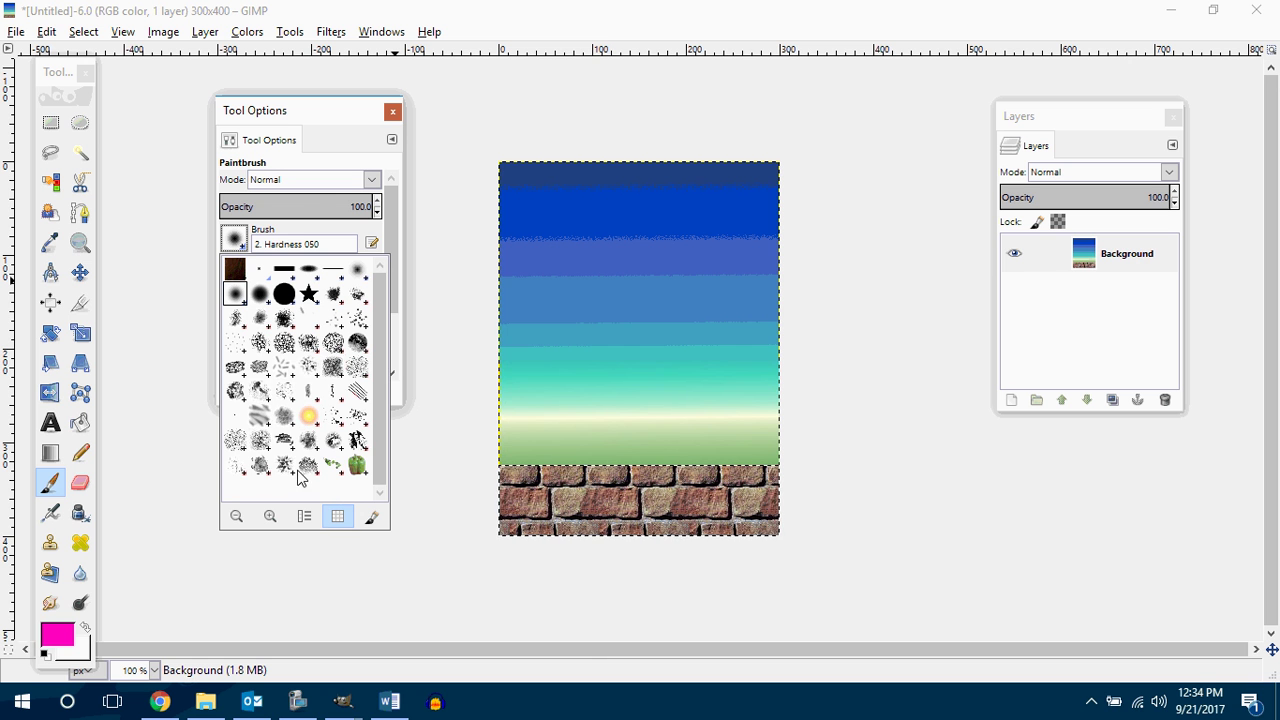
click(394, 116)
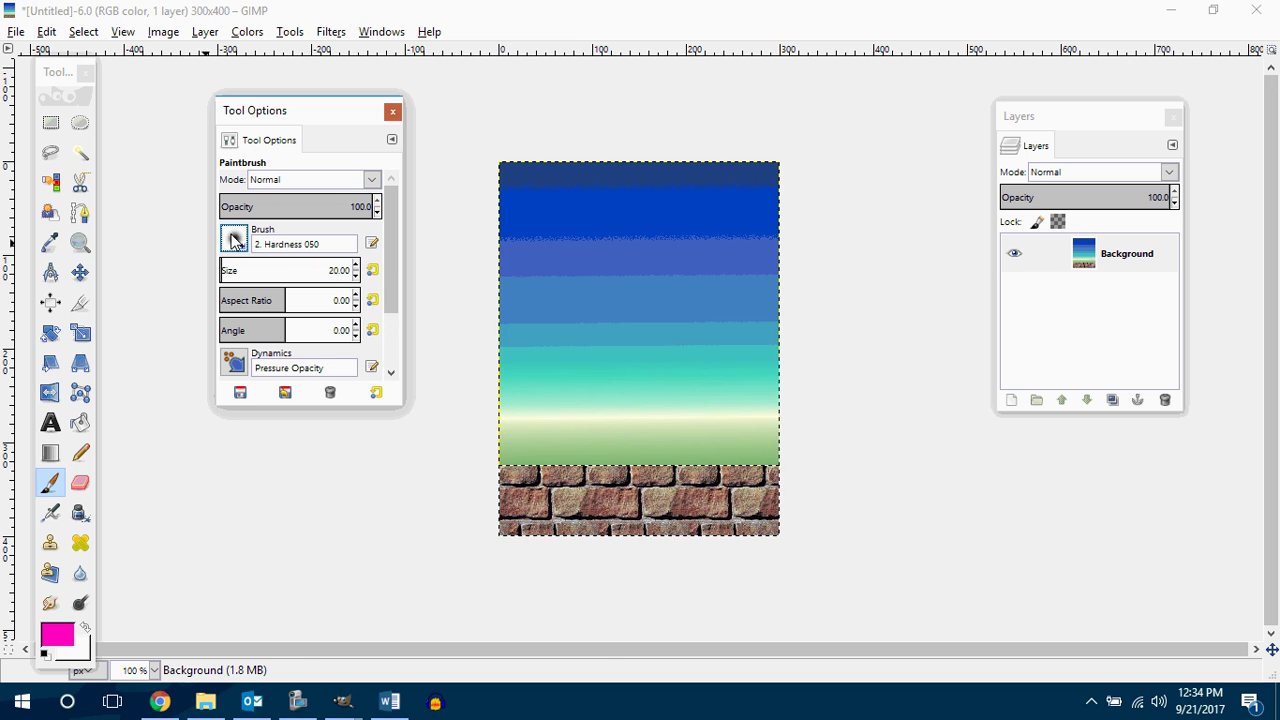
click(233, 240)
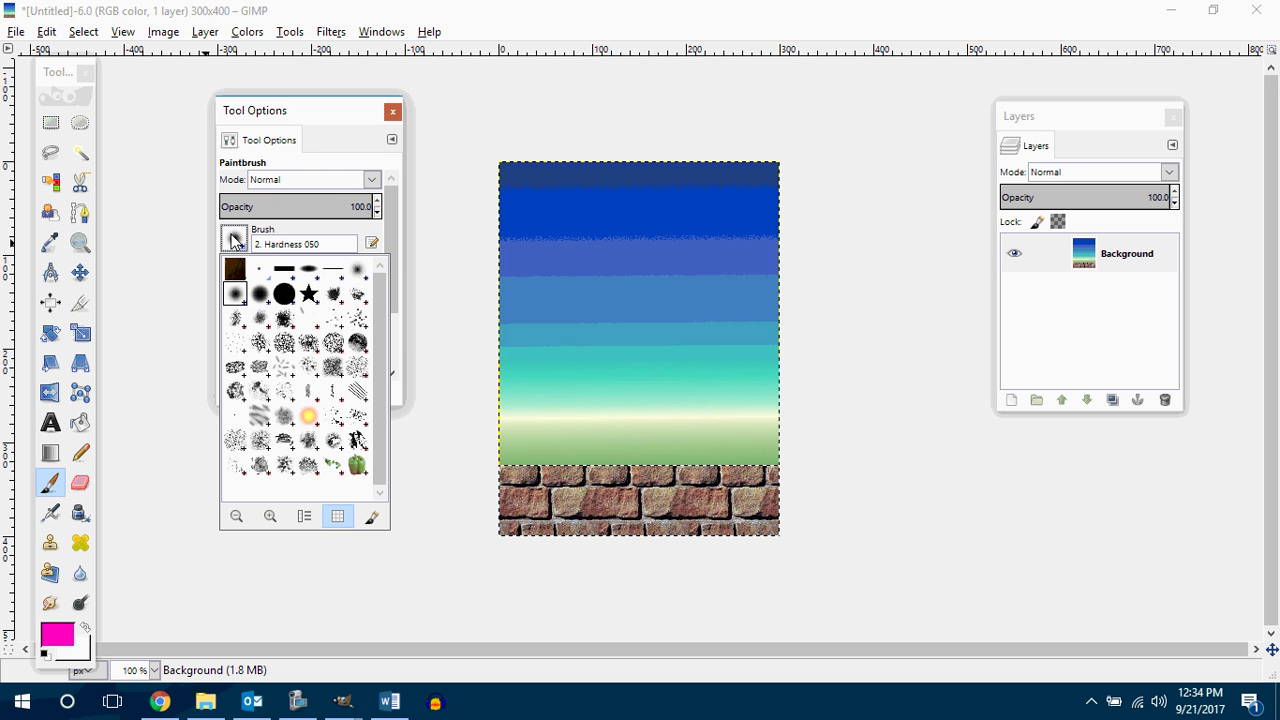
click(307, 418)
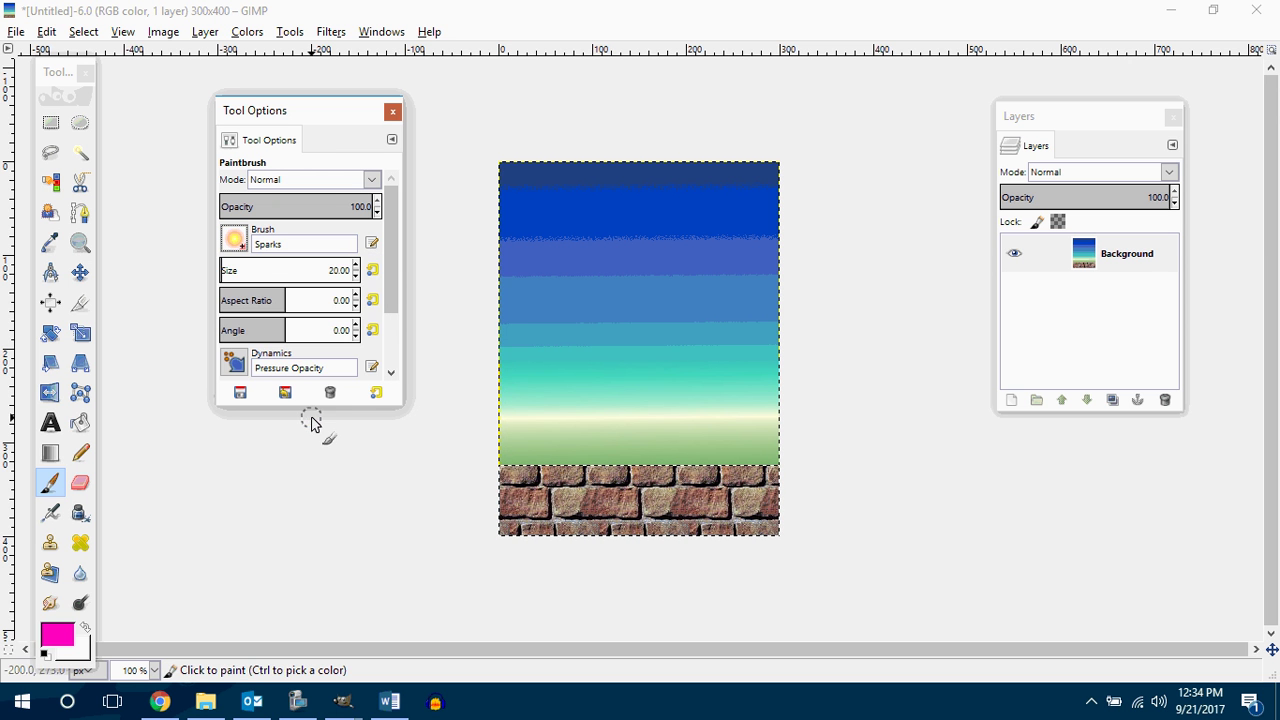
click(528, 195)
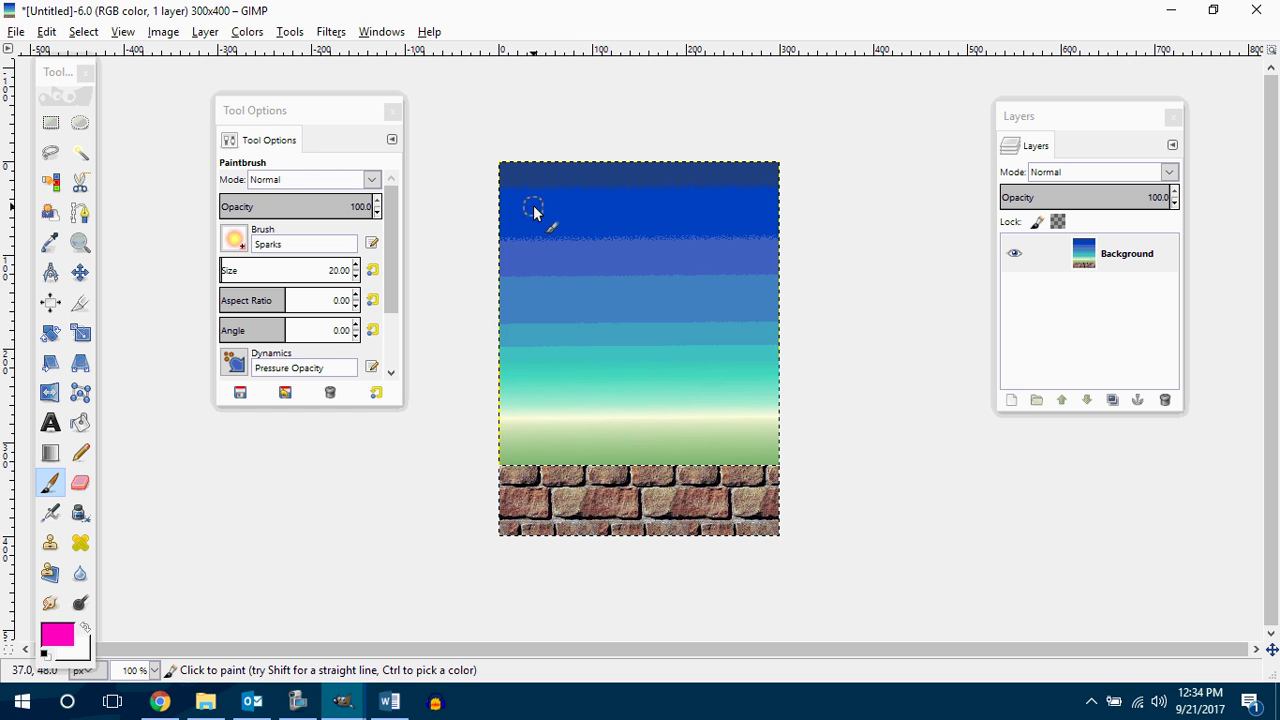
Select the whole sky area above the bricks with a rectangular selection
click(235, 240)
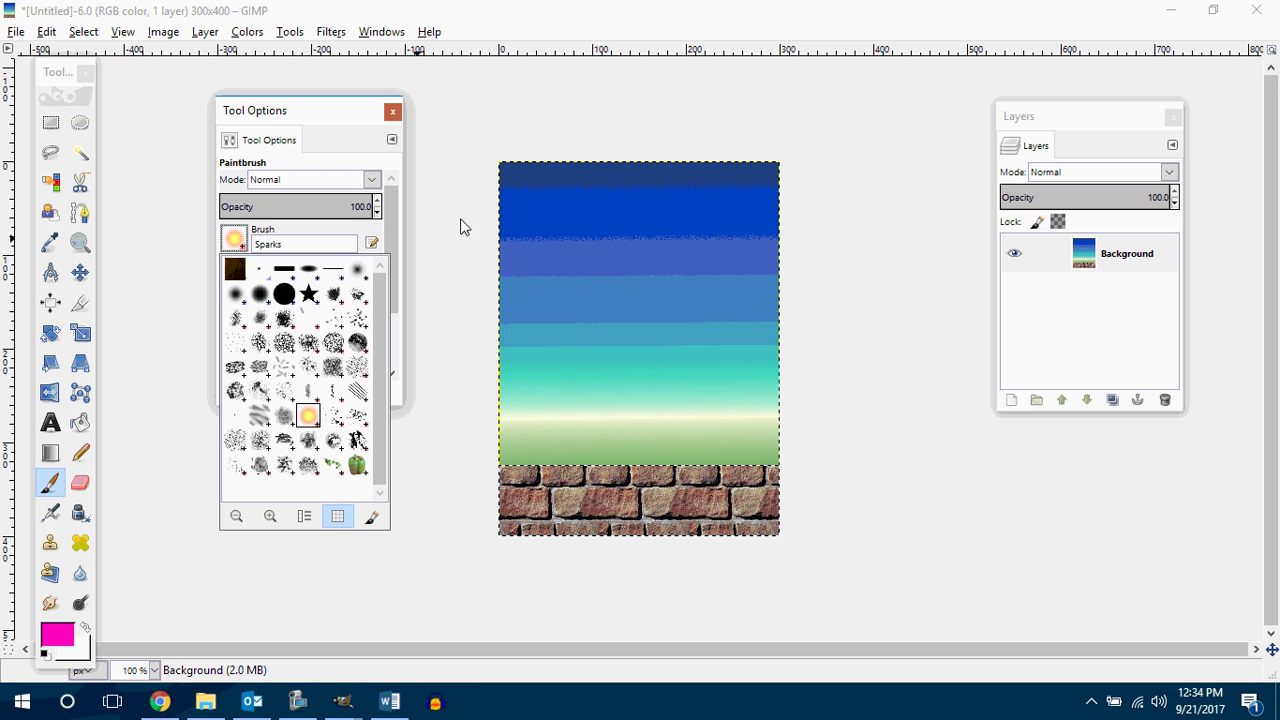
click(52, 115)
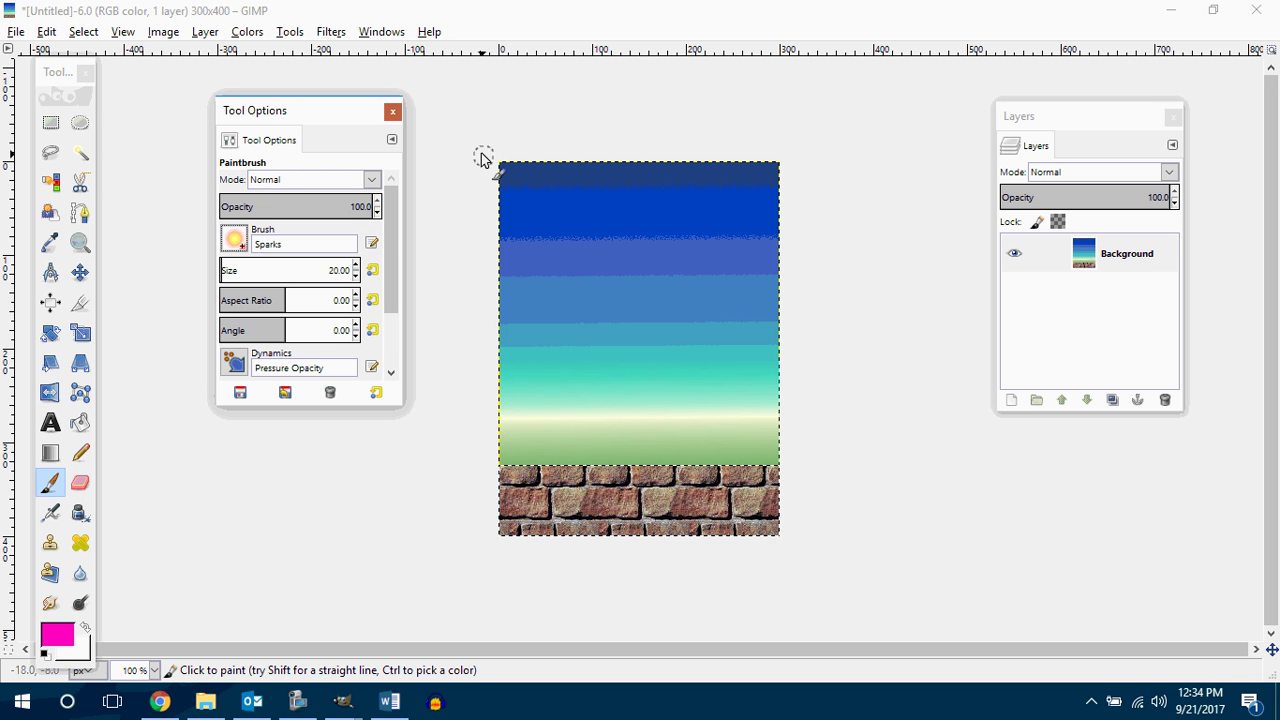
click(51, 122)
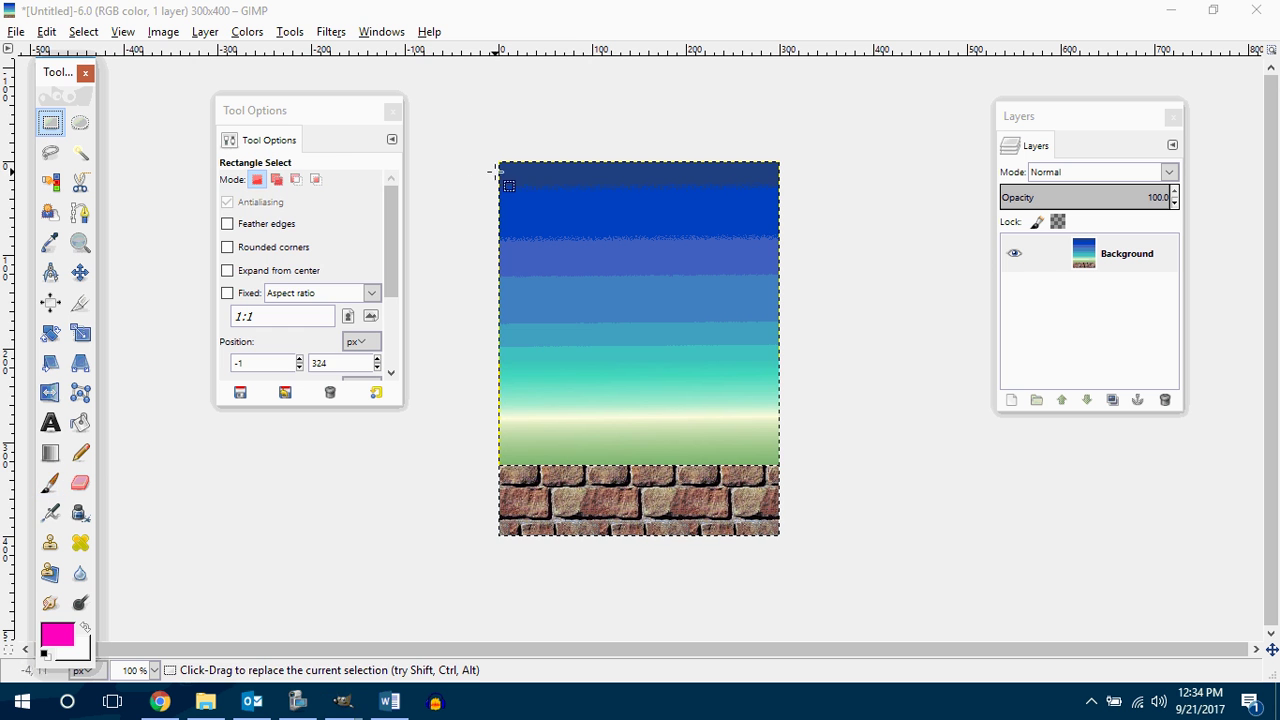
drag(499, 160, 786, 465)
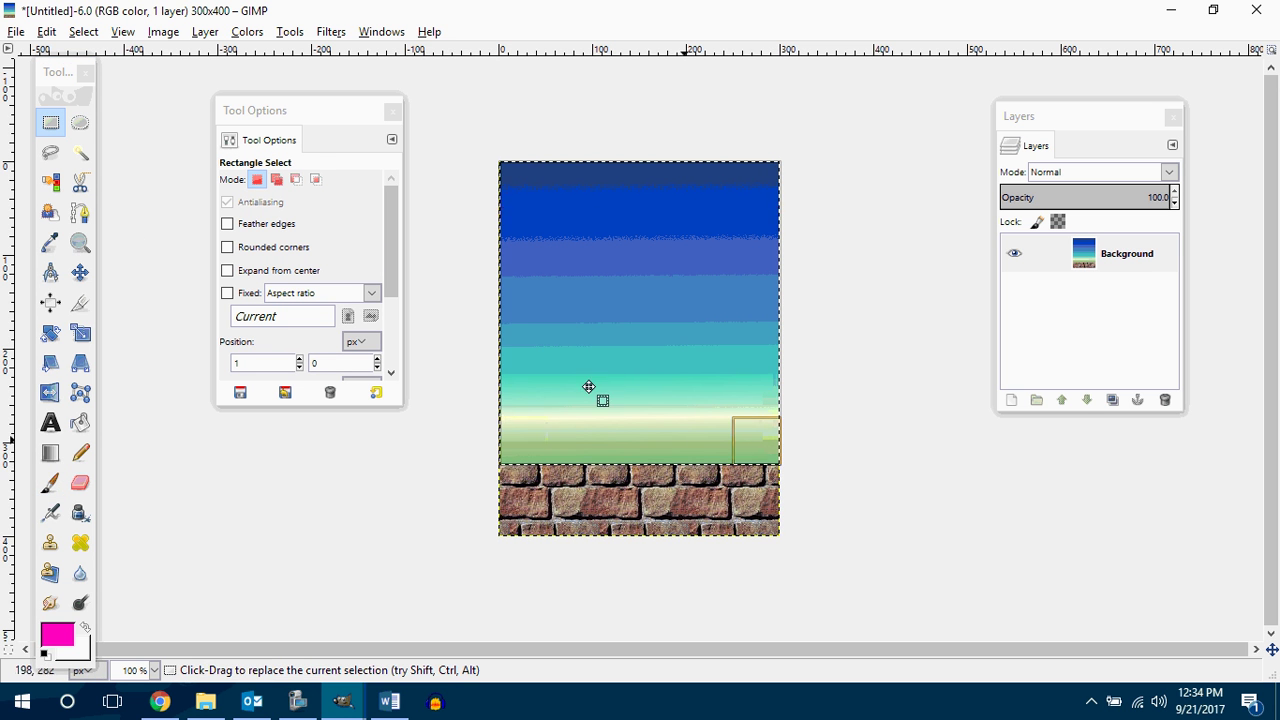
Return to the Paintbrush, keeping the Sparks brush for painting inside the sky selection
click(51, 482)
click(238, 244)
click(236, 240)
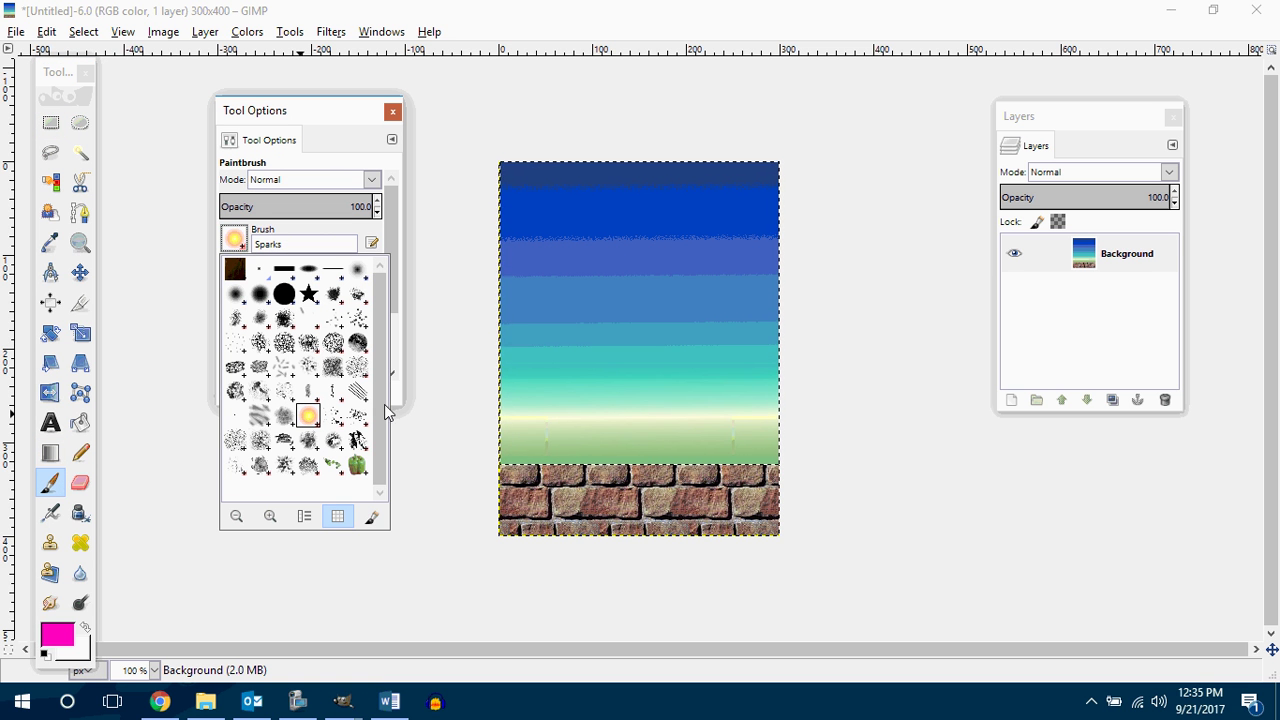
click(555, 210)
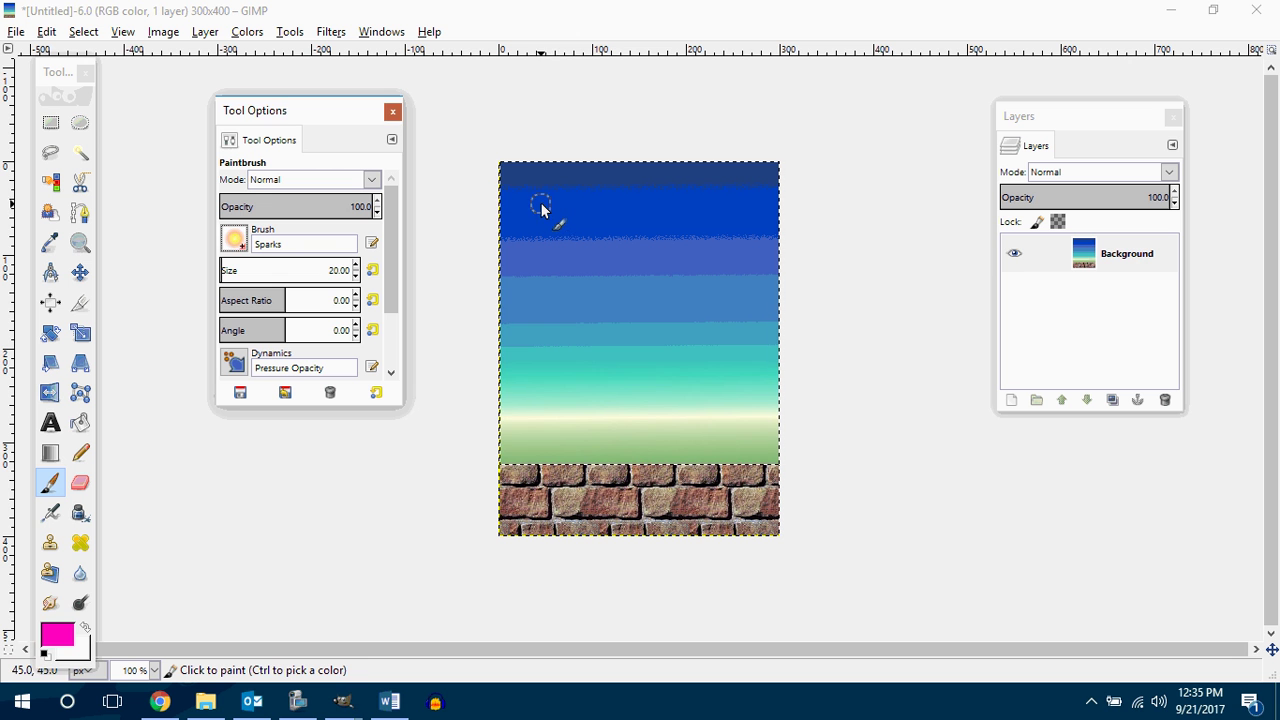
Paint a spark sun near the sky's upper left corner, a wavy trail beside it and curved rays around it
mouse_move(540, 210)
mouse_down()
mouse_move(545, 222)
mouse_move(560, 212)
mouse_move(532, 210)
mouse_move(555, 229)
mouse_move(694, 225)
mouse_up()
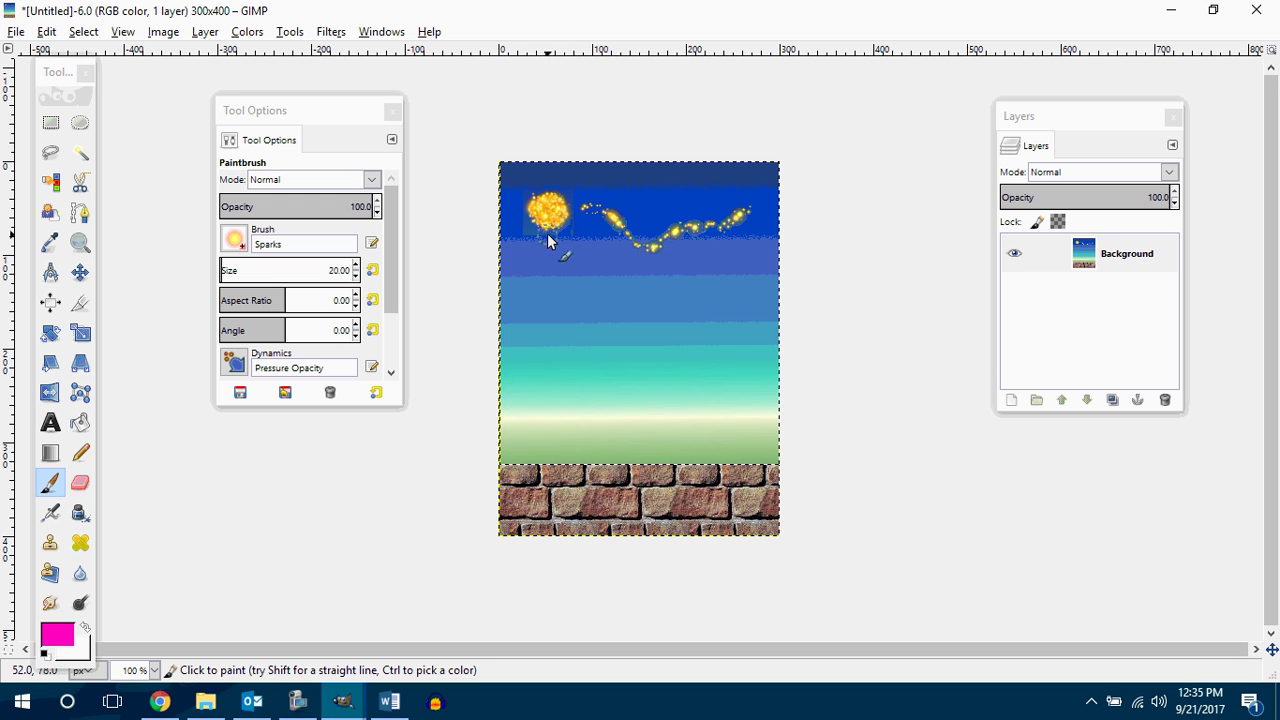
mouse_move(548, 235)
mouse_down()
mouse_move(586, 358)
mouse_move(603, 255)
mouse_move(642, 333)
mouse_move(680, 333)
mouse_up()
drag(545, 228, 491, 374)
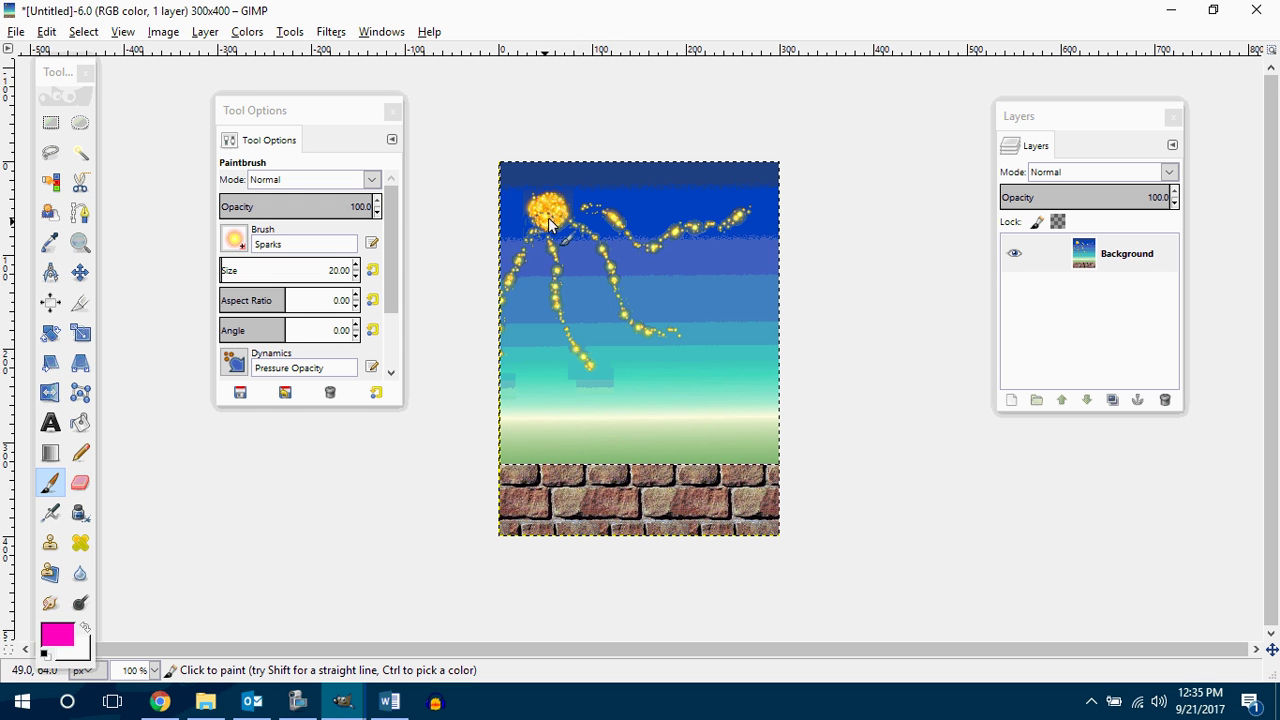
mouse_move(548, 225)
mouse_down()
mouse_move(673, 176)
mouse_move(512, 172)
mouse_move(489, 159)
mouse_move(500, 208)
mouse_up()
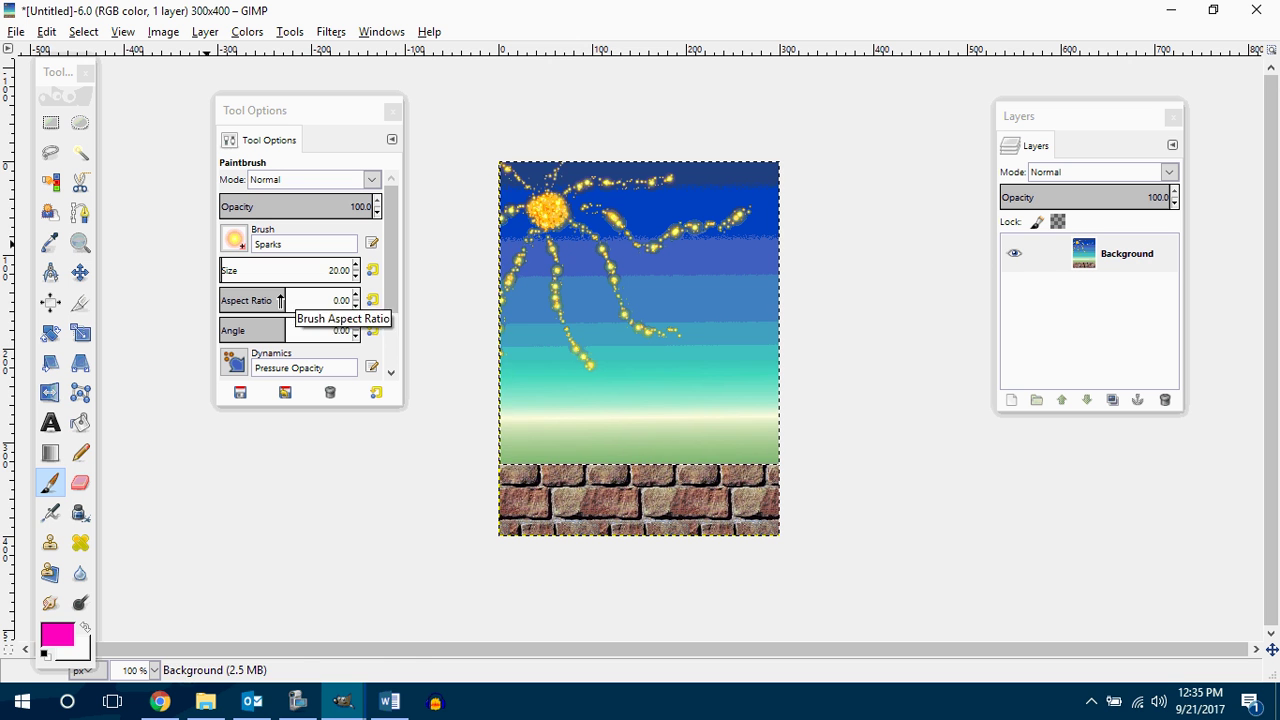
Undo all the spark strokes painted on the sky
key(ctrl+z)
key(ctrl+z)
key(ctrl+z)
key(ctrl+z)
key(ctrl+z)
key(ctrl+z)
key(ctrl+z)
key(ctrl+z)
key(ctrl+z)
key(ctrl+z)
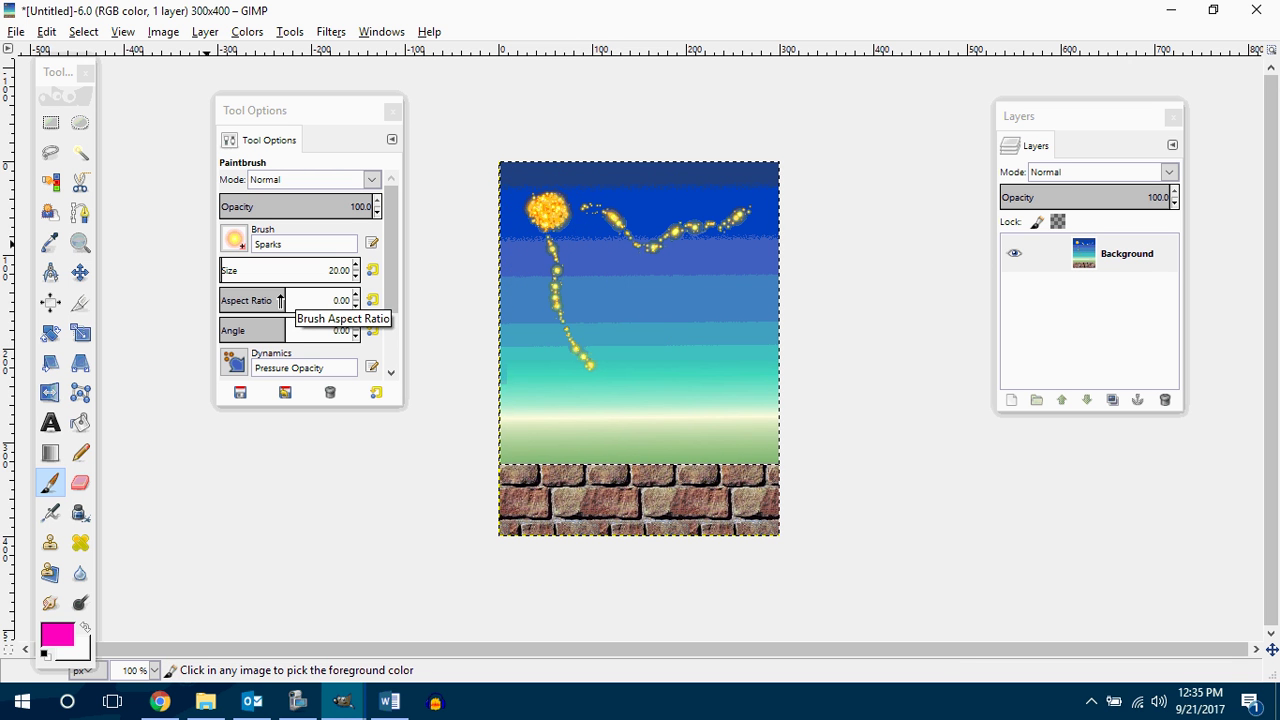
key(ctrl+z)
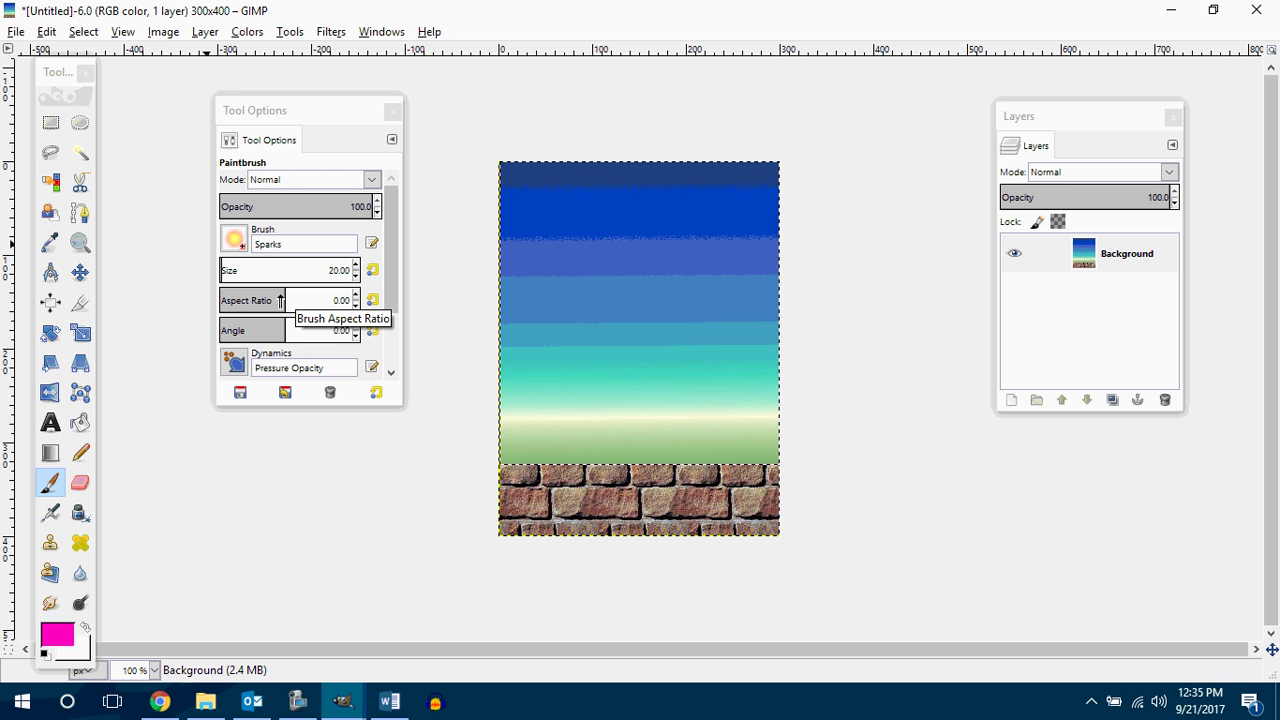
Set the Sparks brush size to 100
click(235, 240)
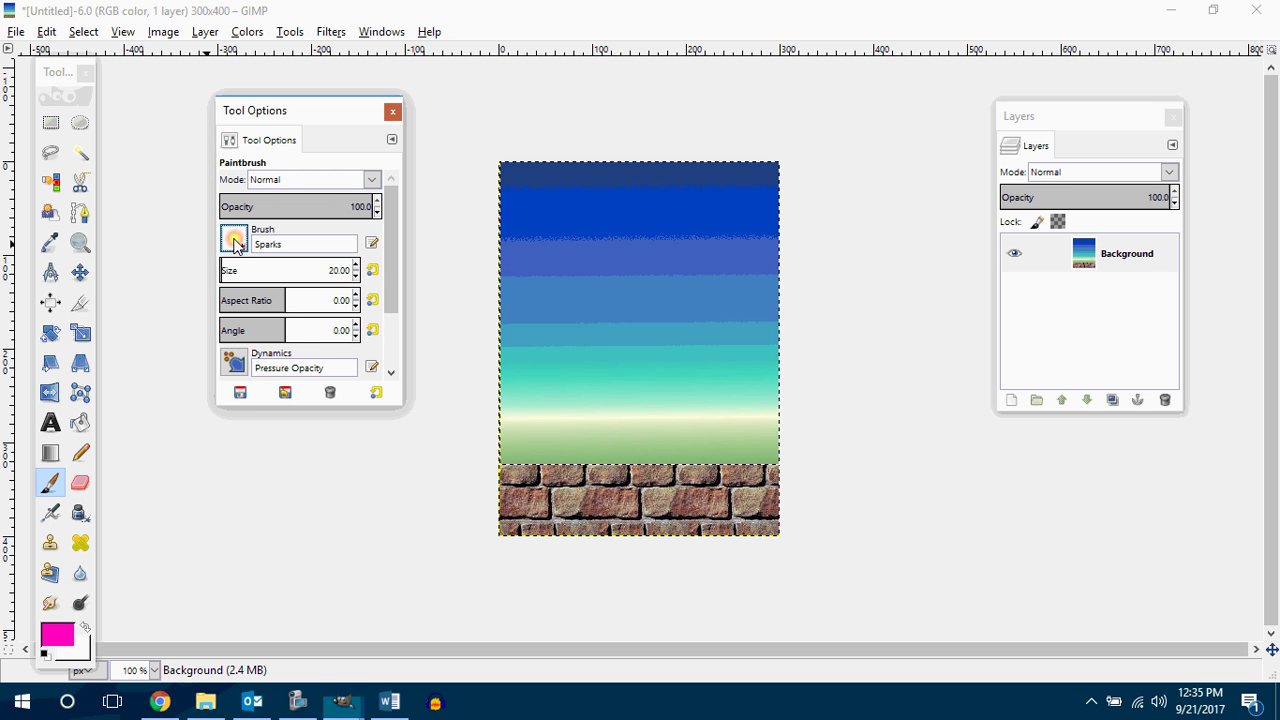
click(274, 240)
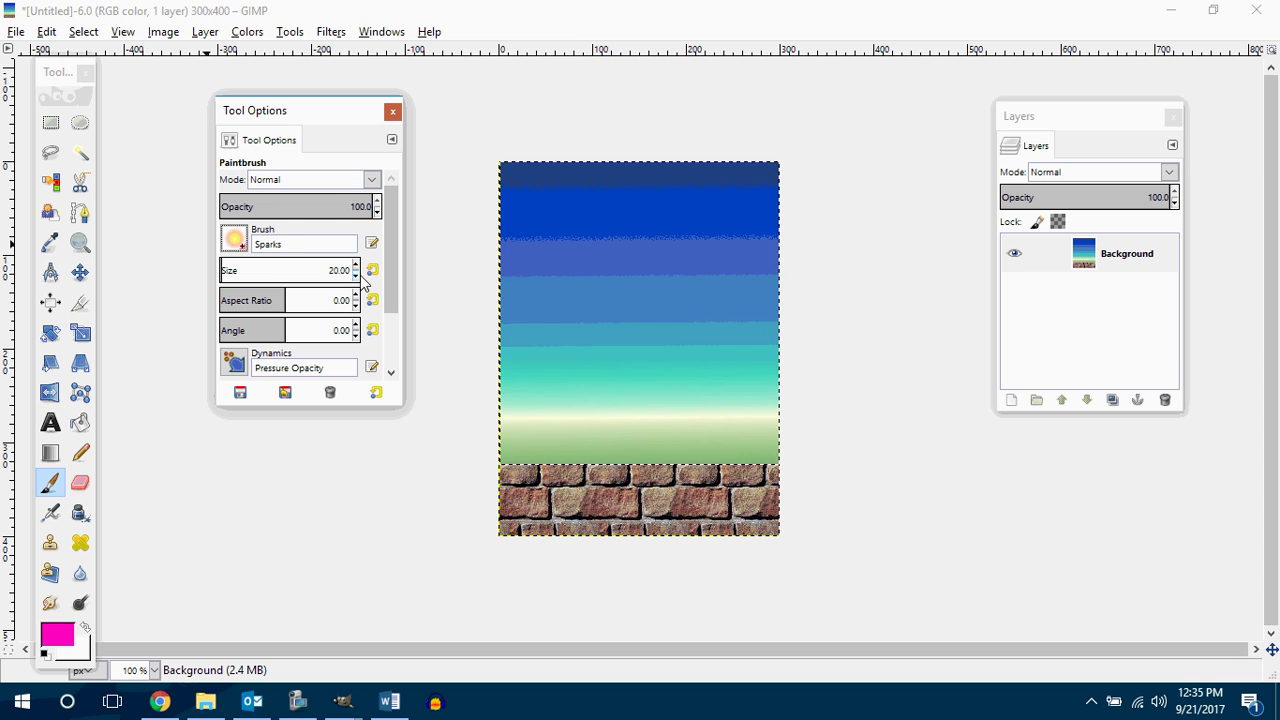
click(355, 266)
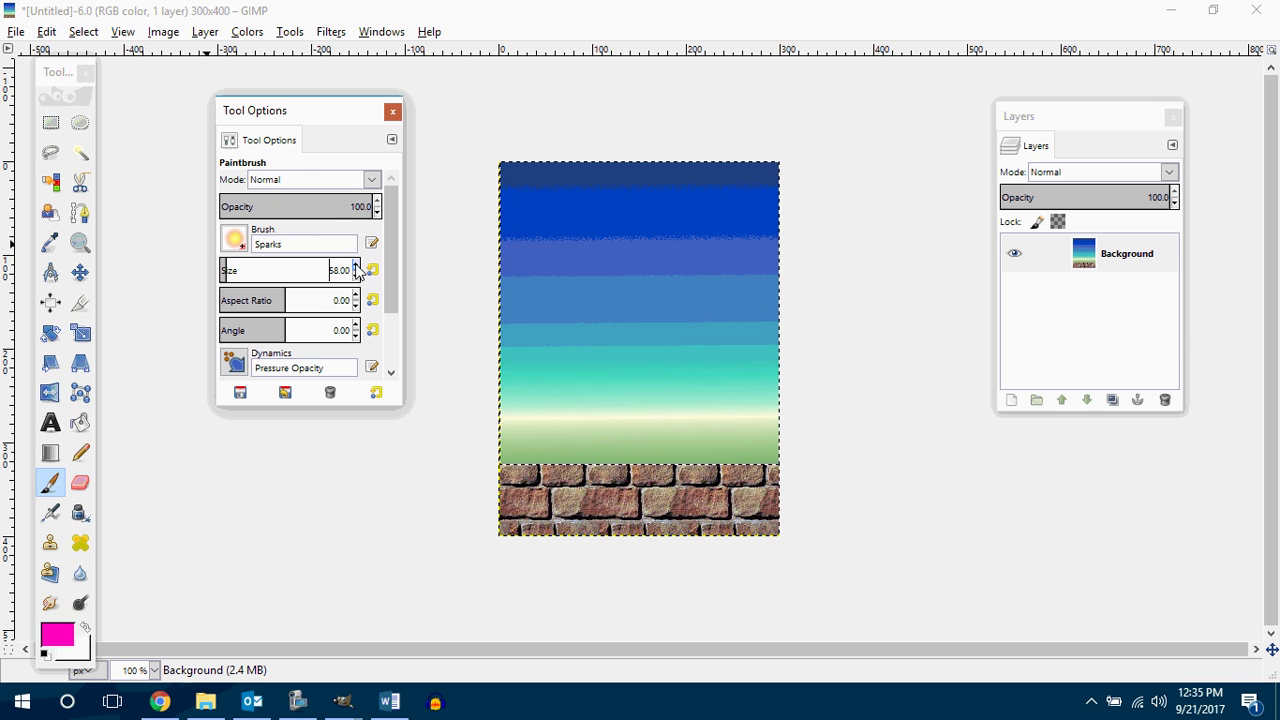
drag(355, 266, 355, 266)
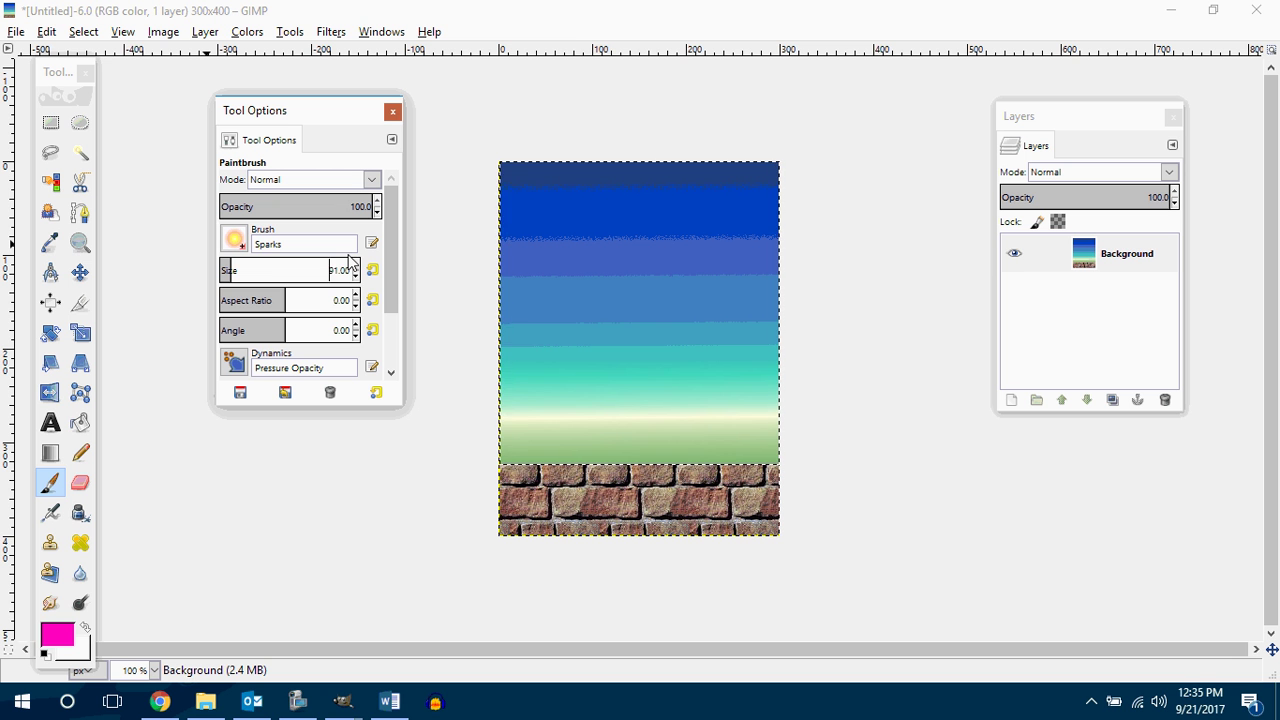
click(357, 265)
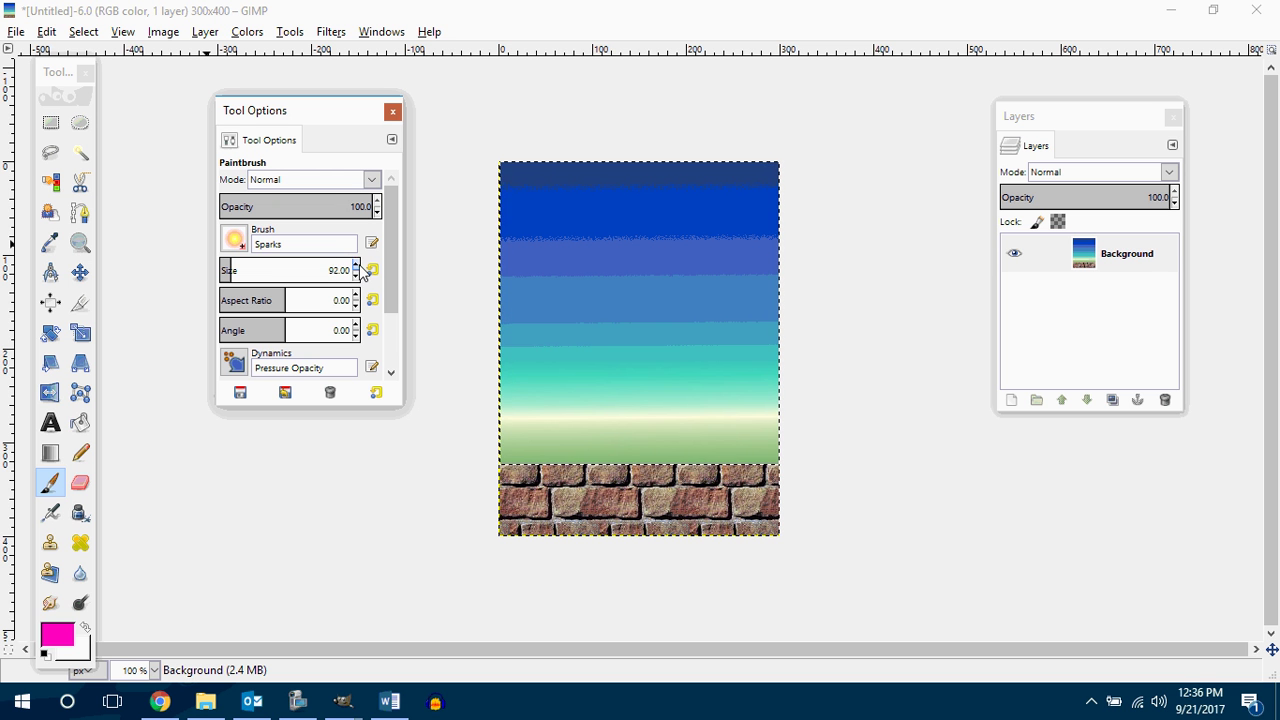
click(356, 266)
click(356, 266)
click(356, 266)
click(356, 266)
click(356, 266)
click(356, 266)
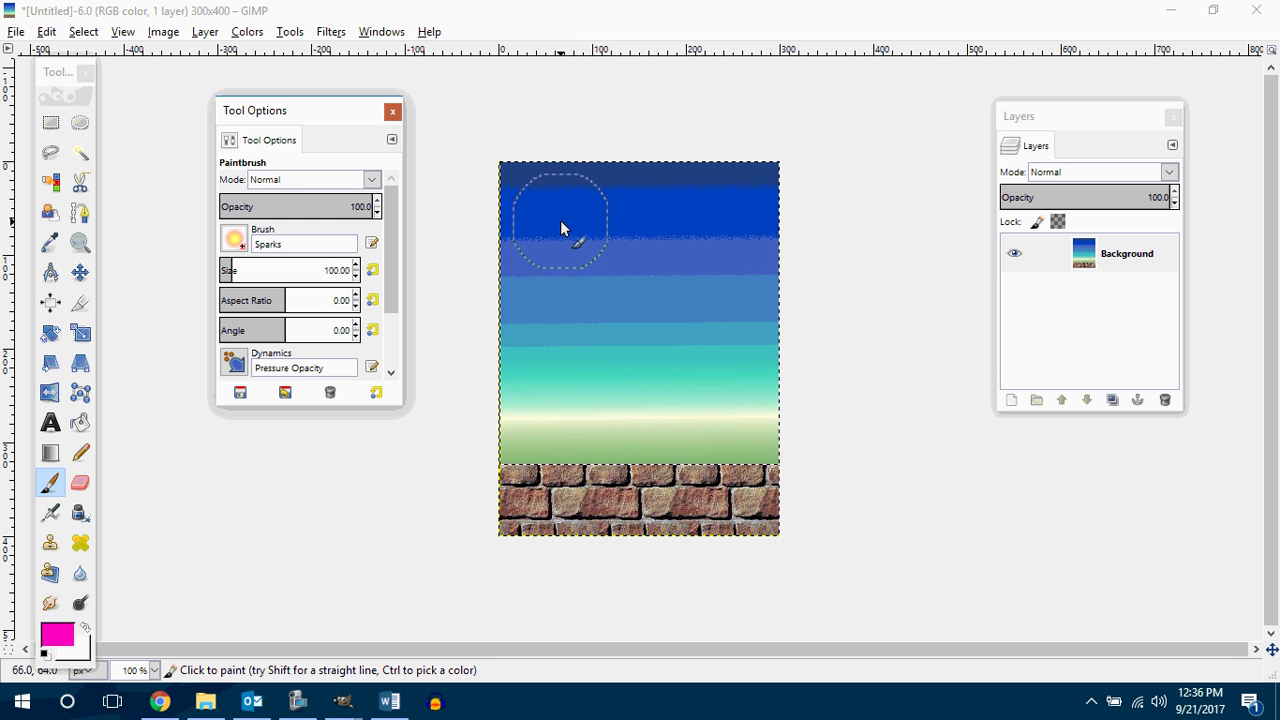
Paint a dense spark sun near the sky's upper left corner and scattered spark trails across the sky
mouse_move(560, 220)
mouse_down()
mouse_move(672, 268)
mouse_move(729, 250)
mouse_move(624, 278)
mouse_move(524, 337)
mouse_move(653, 330)
mouse_move(744, 348)
mouse_move(658, 222)
mouse_move(627, 207)
mouse_move(735, 200)
mouse_move(742, 211)
mouse_move(699, 264)
mouse_move(703, 297)
mouse_move(748, 280)
mouse_move(741, 298)
mouse_move(648, 348)
mouse_up()
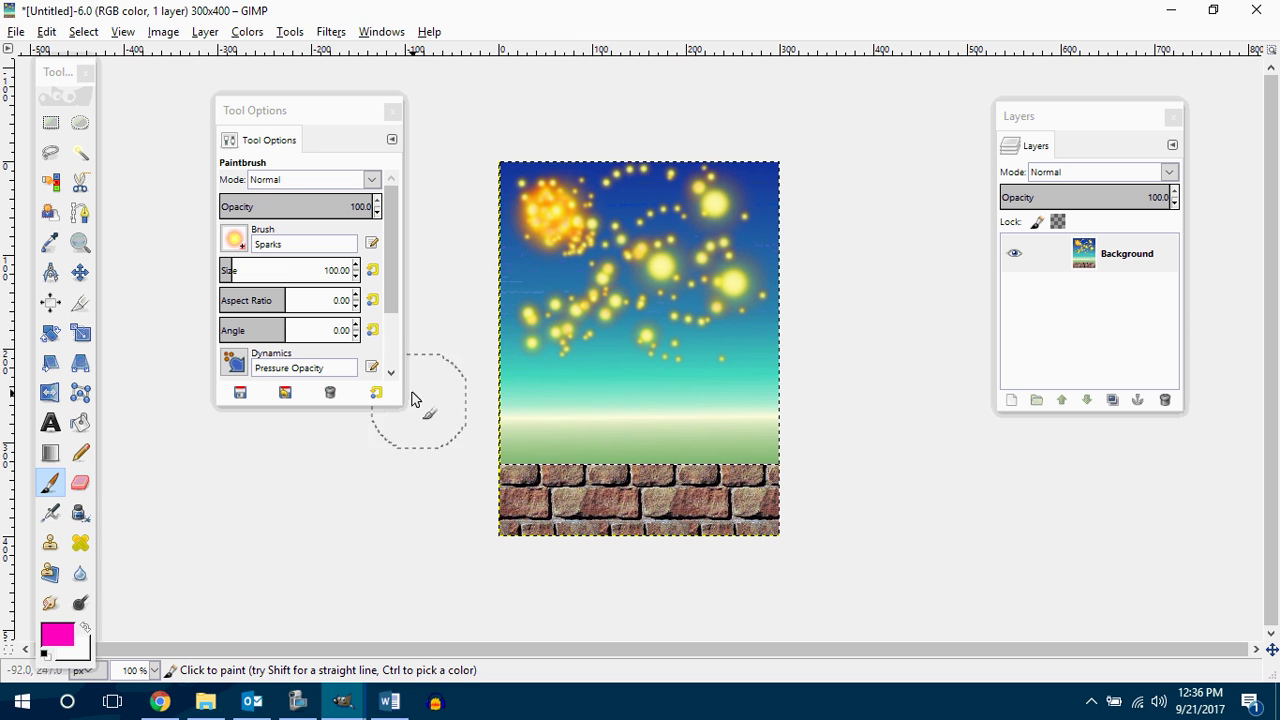
click(355, 305)
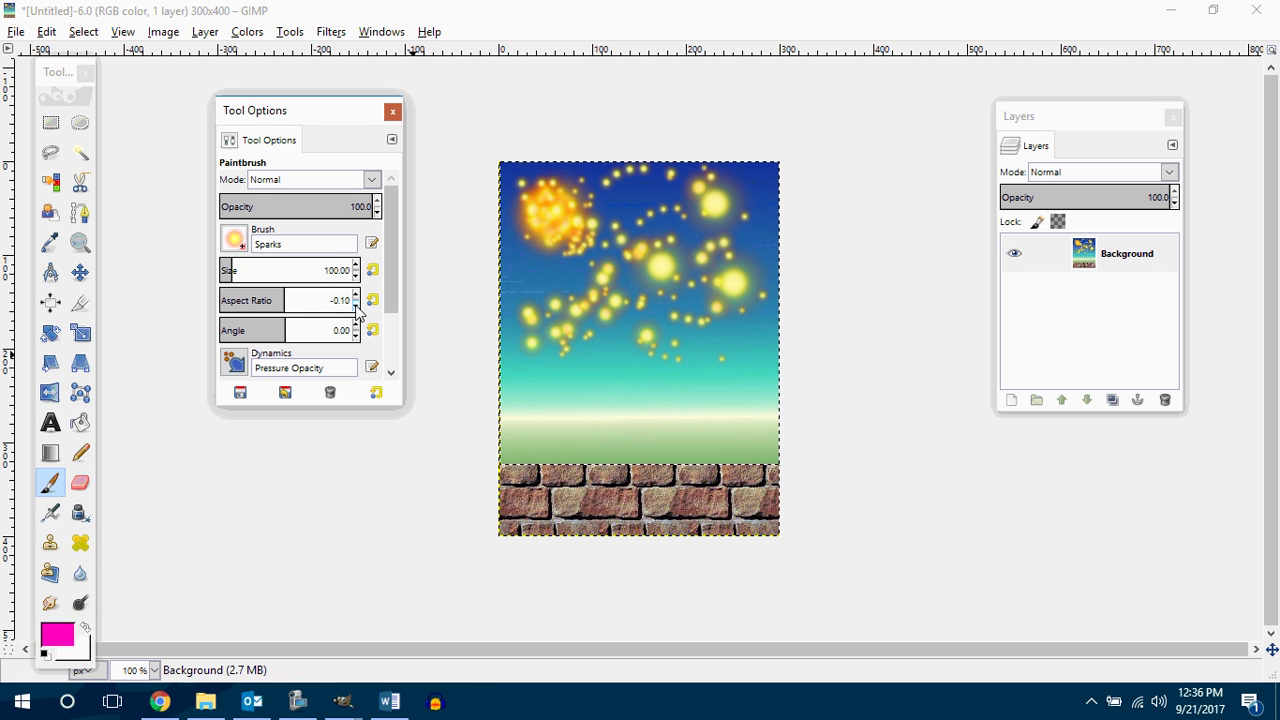
click(355, 296)
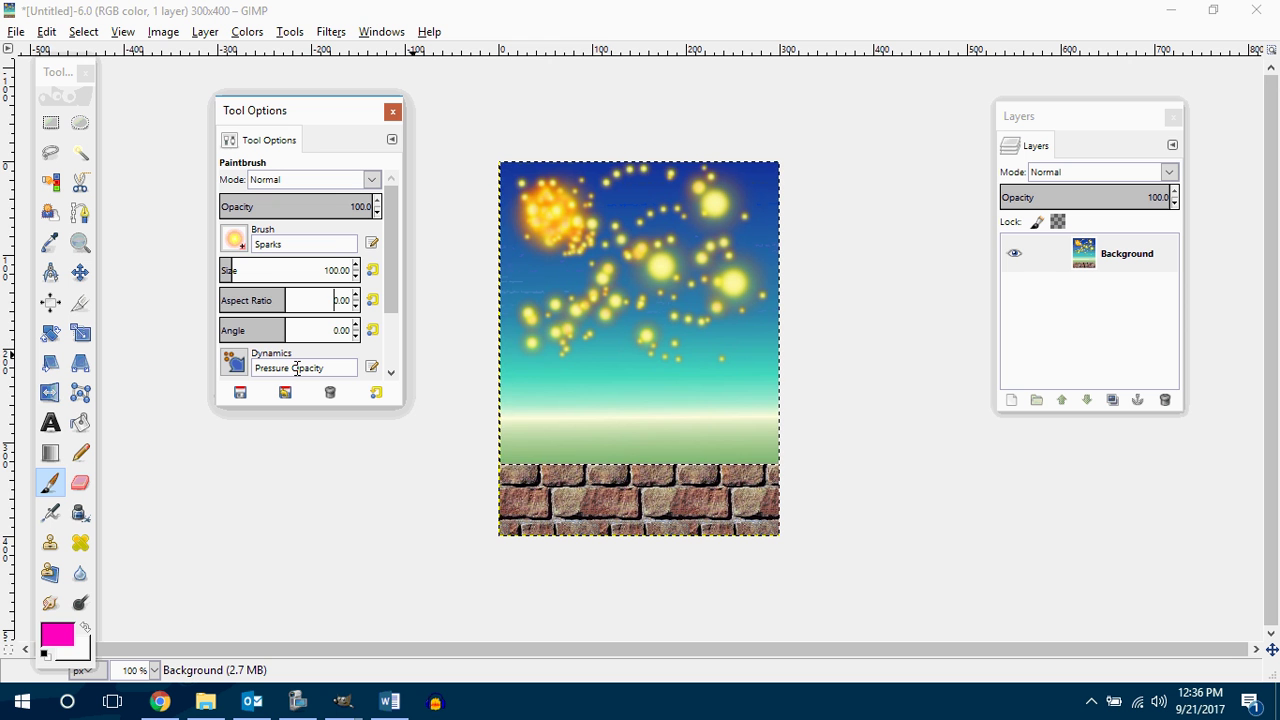
Stamp one green pepper with the z Pepper brush at size 100 in the sky's lower right area, just above the bricks
click(236, 240)
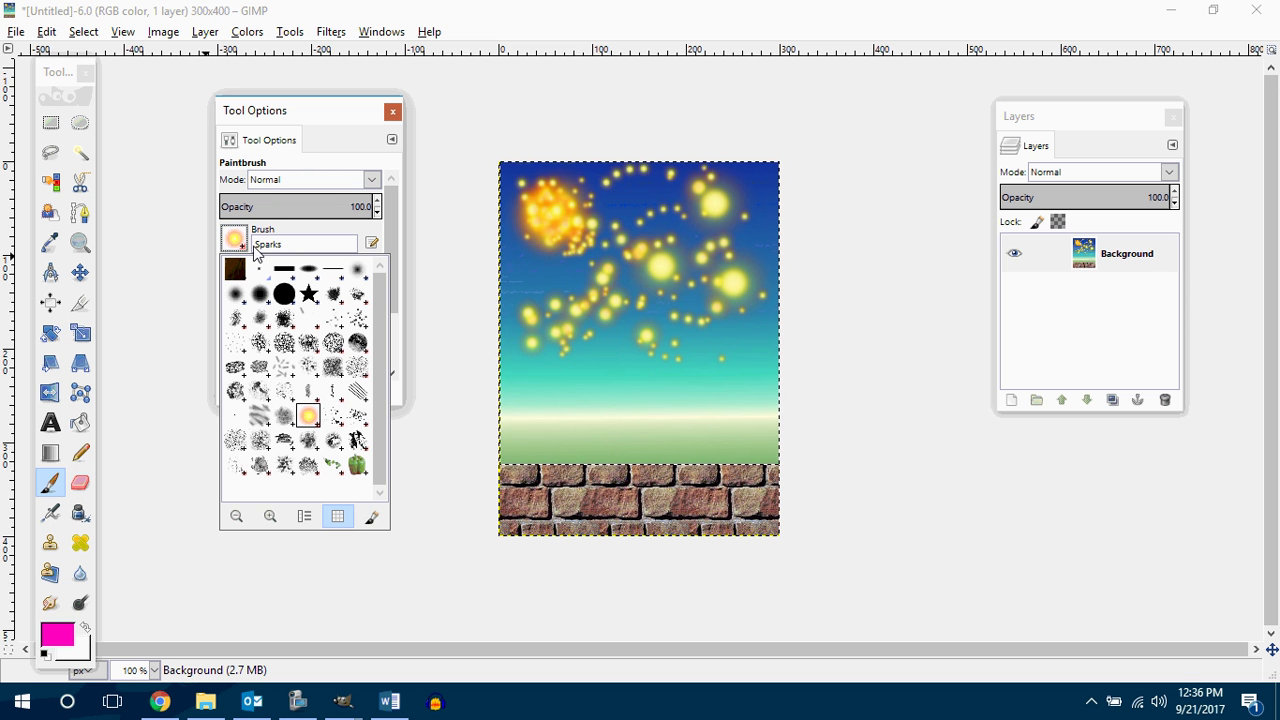
click(357, 464)
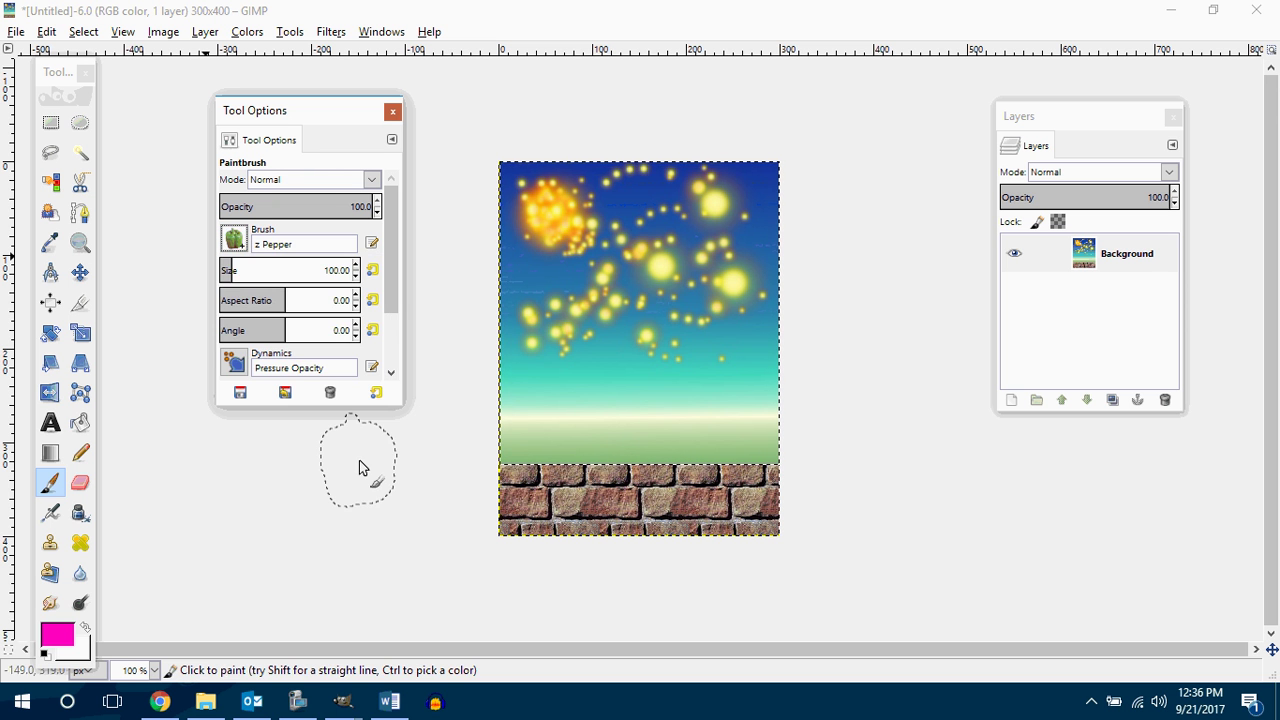
click(736, 414)
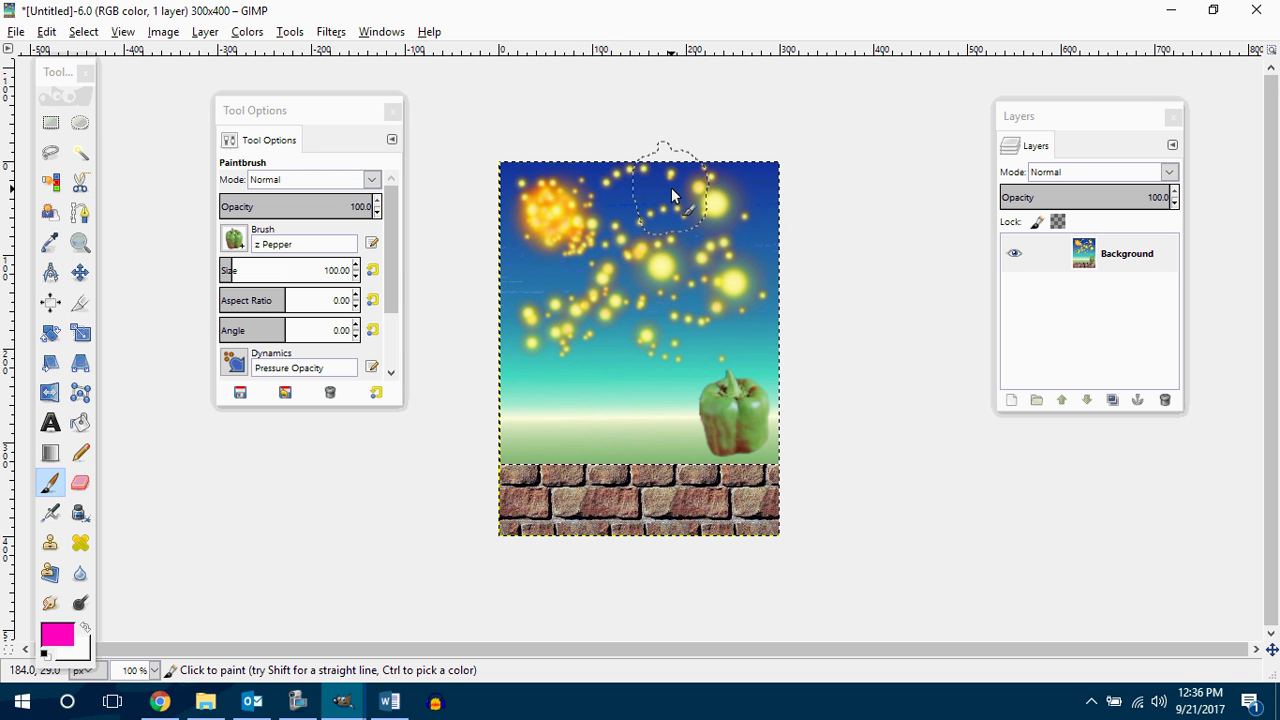
Choose the 2. Star brush and stamp four magenta stars at size 100 across the upper sky
click(234, 238)
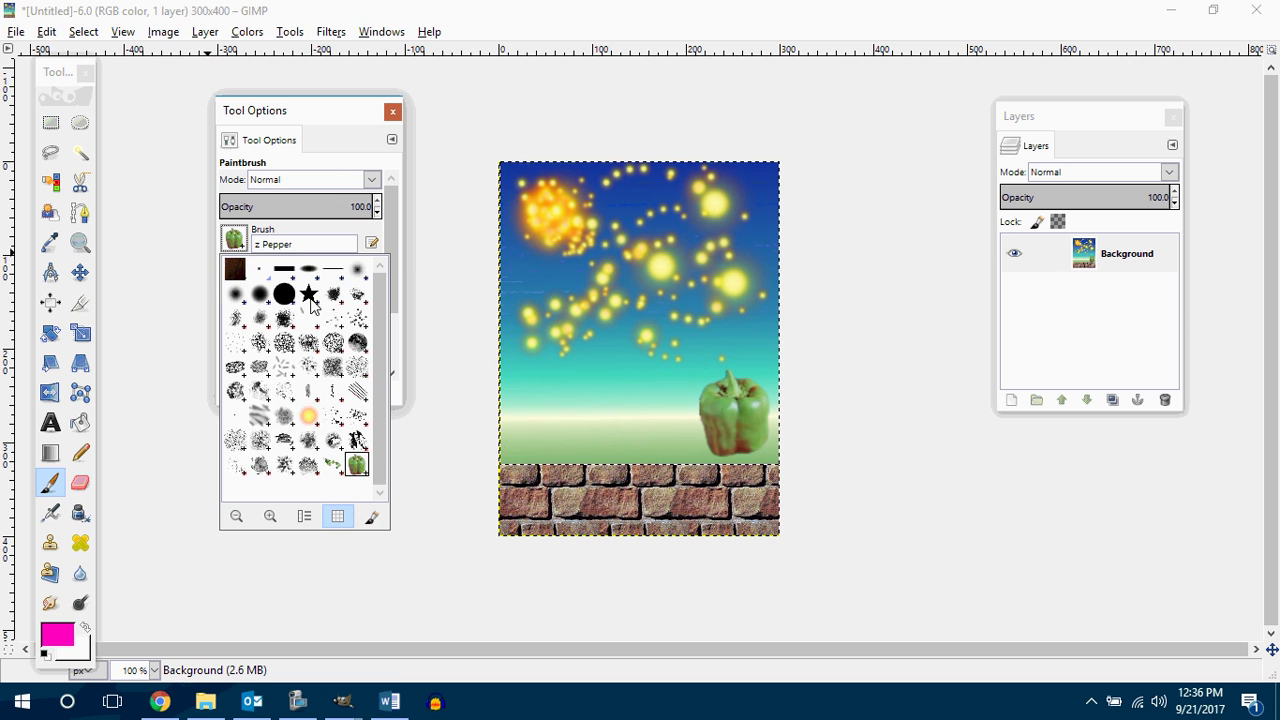
click(309, 293)
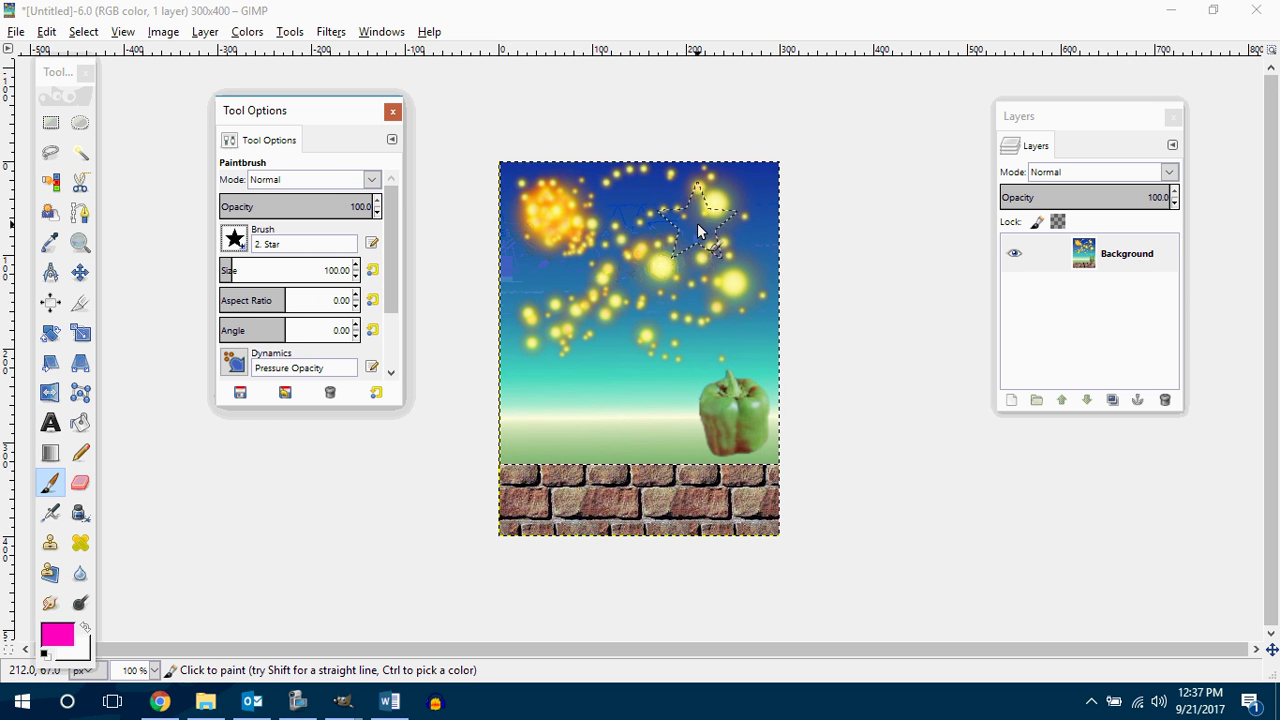
click(698, 228)
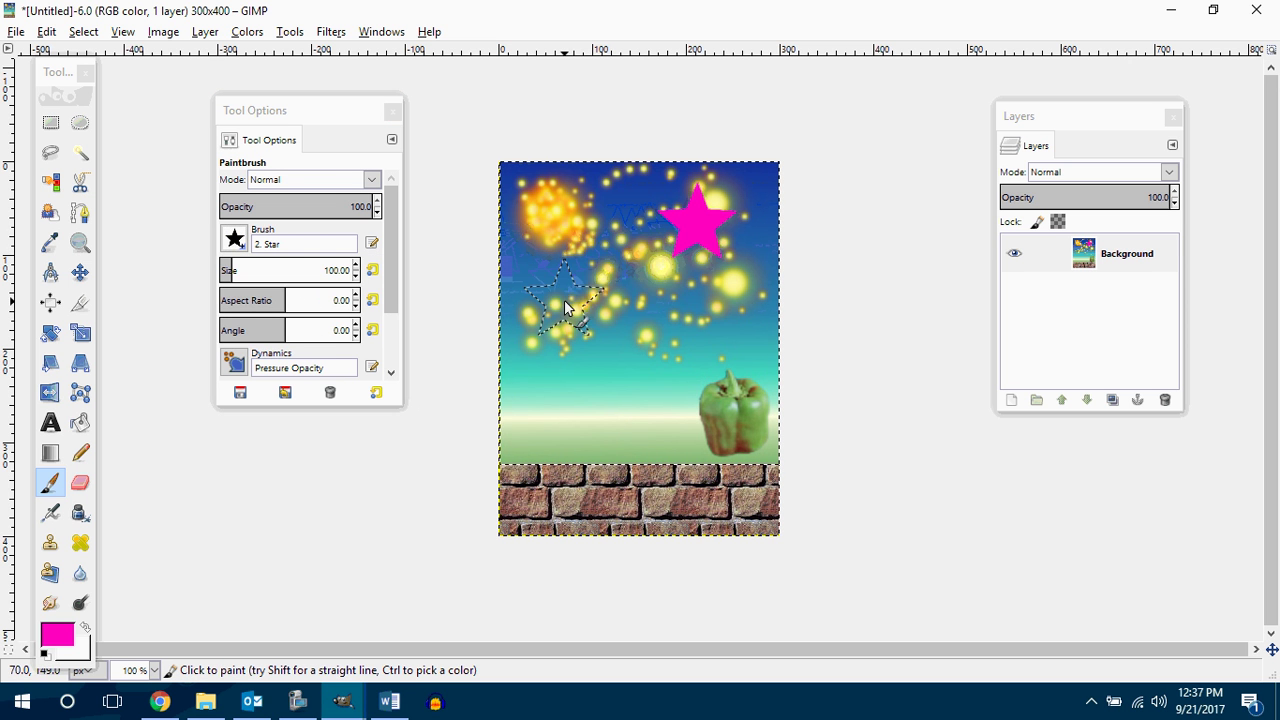
click(566, 300)
click(665, 289)
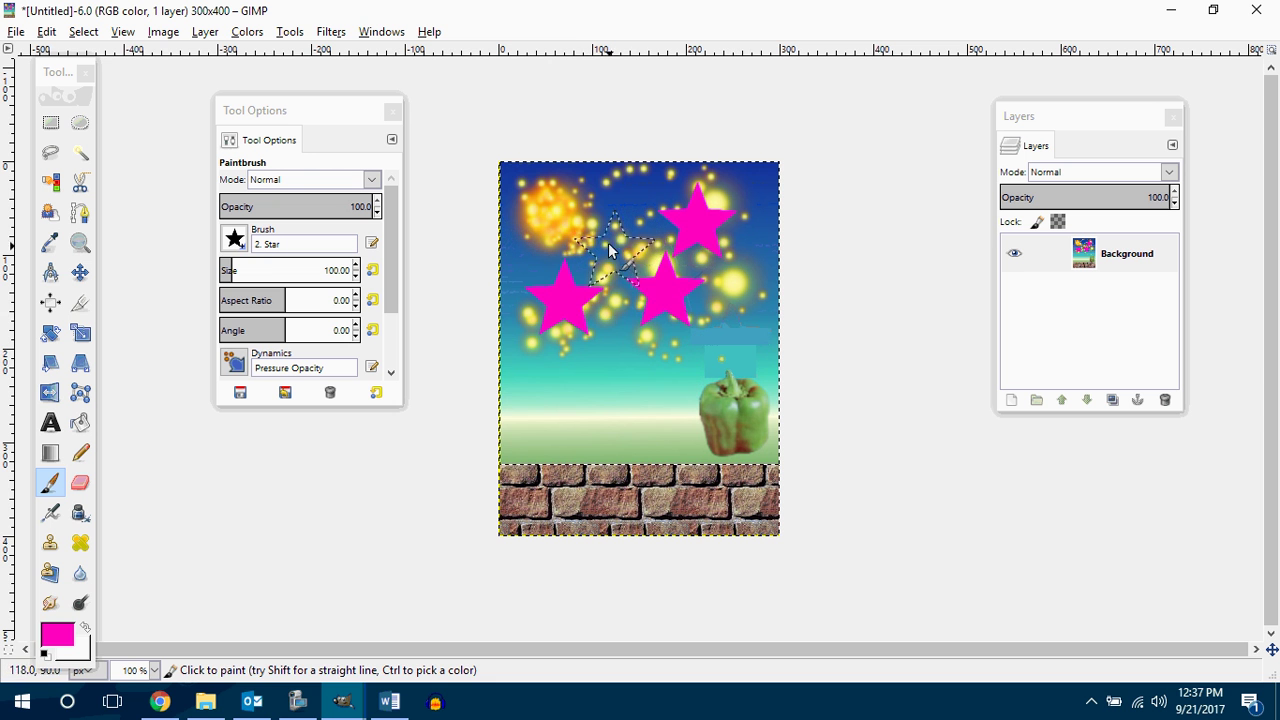
click(588, 212)
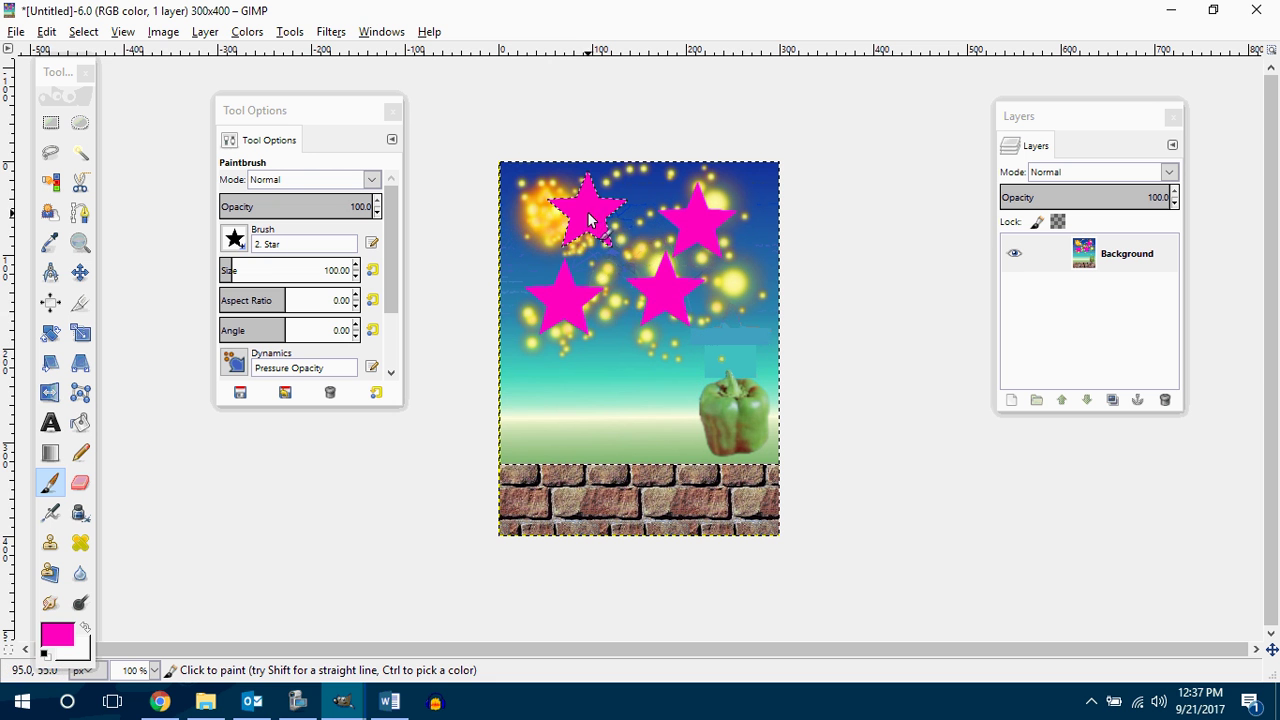
Set the foreground color to yellow ffff00 and stamp yellow stars among the magenta ones
click(60, 636)
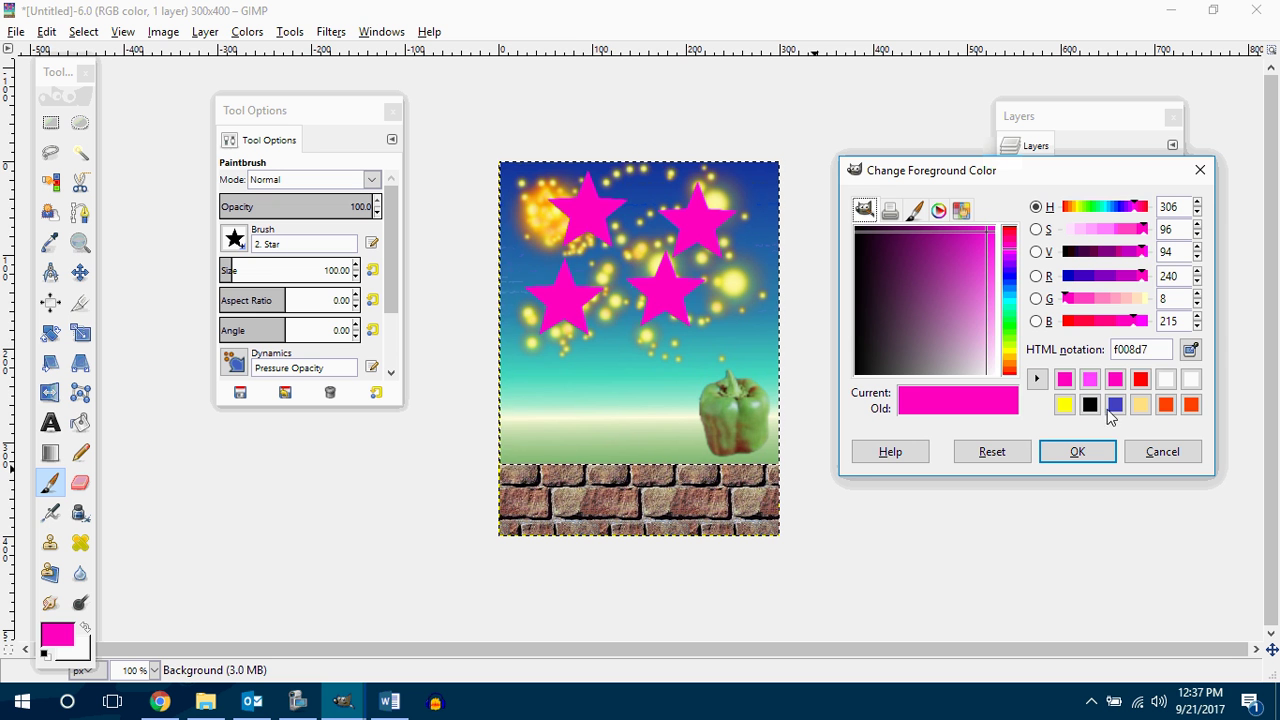
click(1063, 405)
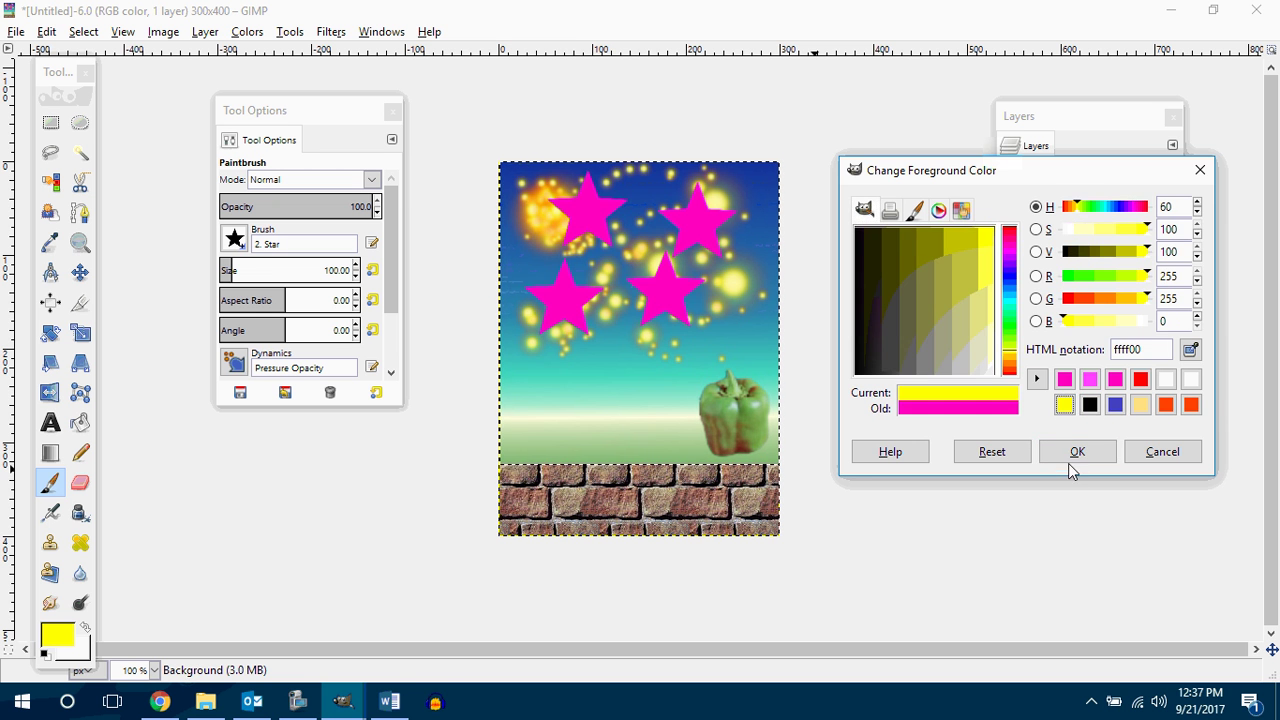
click(1075, 455)
click(640, 210)
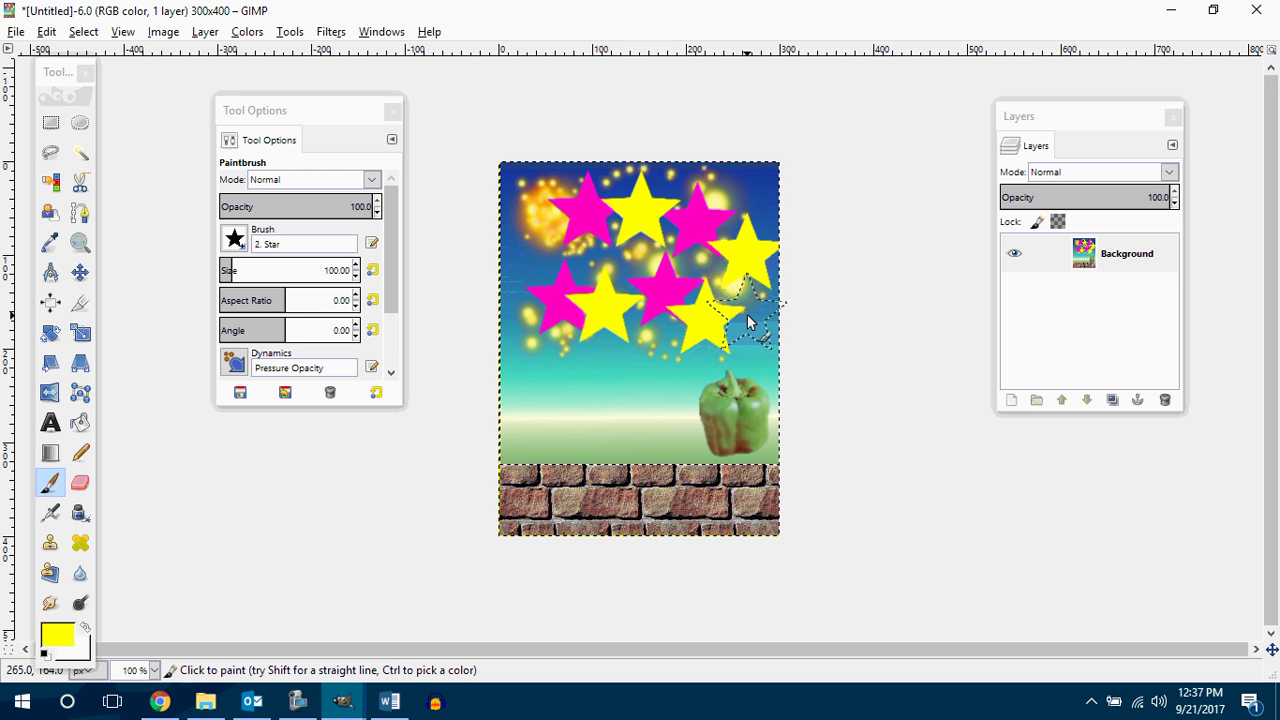
Undo all the stars, the pepper and the large spark strokes painted on the sky
key(ctrl+z)
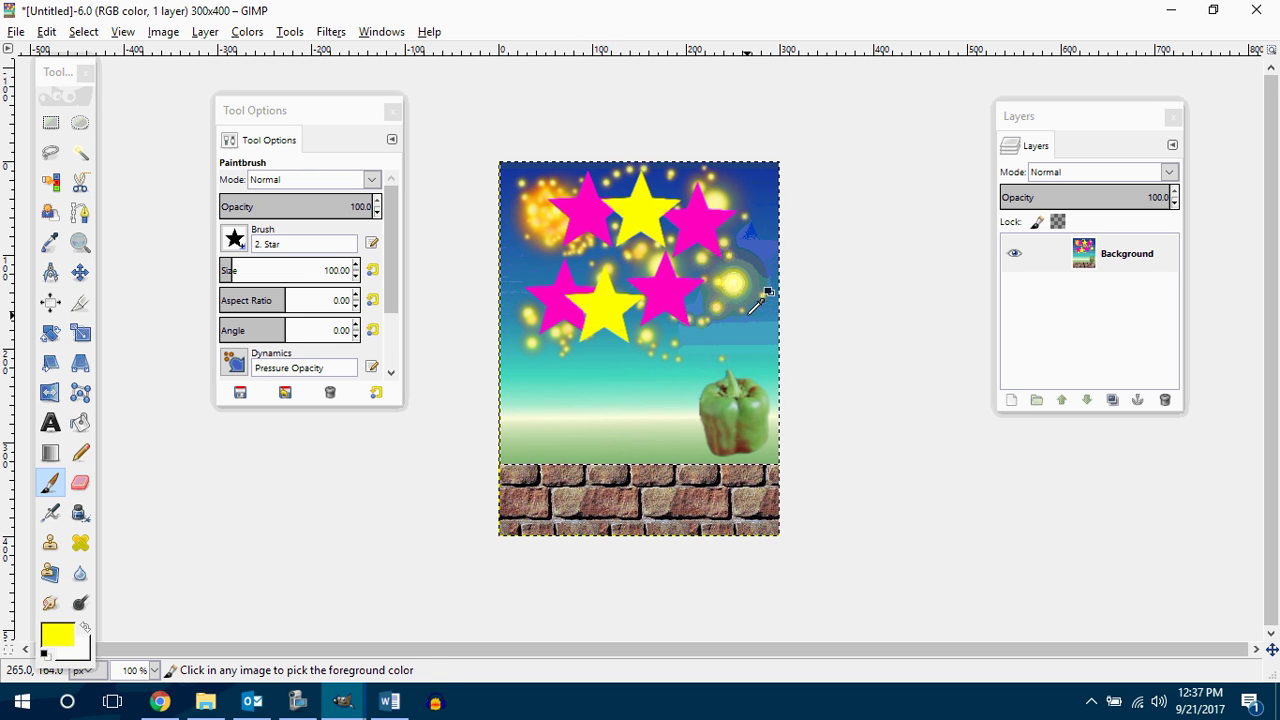
key(ctrl+z)
key(ctrl+z)
key(ctrl+z)
key(ctrl+z)
key(ctrl+z)
key(ctrl+z)
key(ctrl+z)
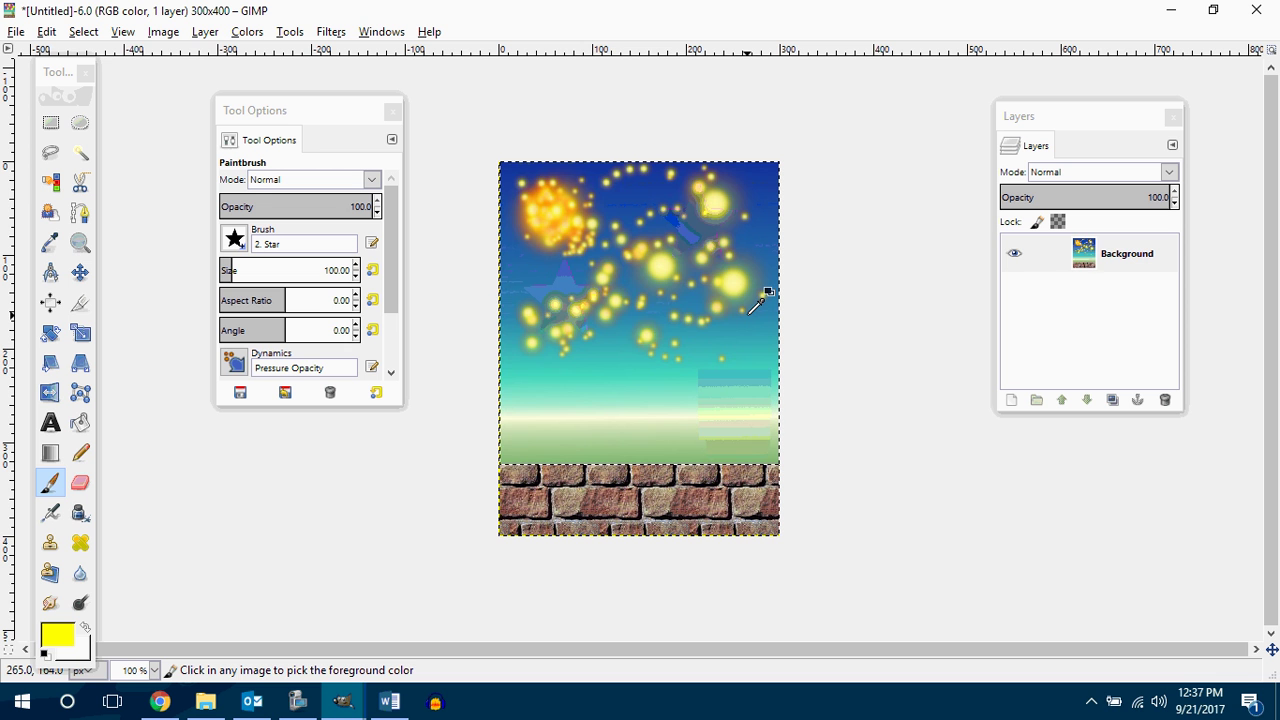
key(ctrl+z)
key(ctrl+z)
key(ctrl+z)
key(ctrl+z)
key(ctrl+z)
key(ctrl+z)
key(ctrl+z)
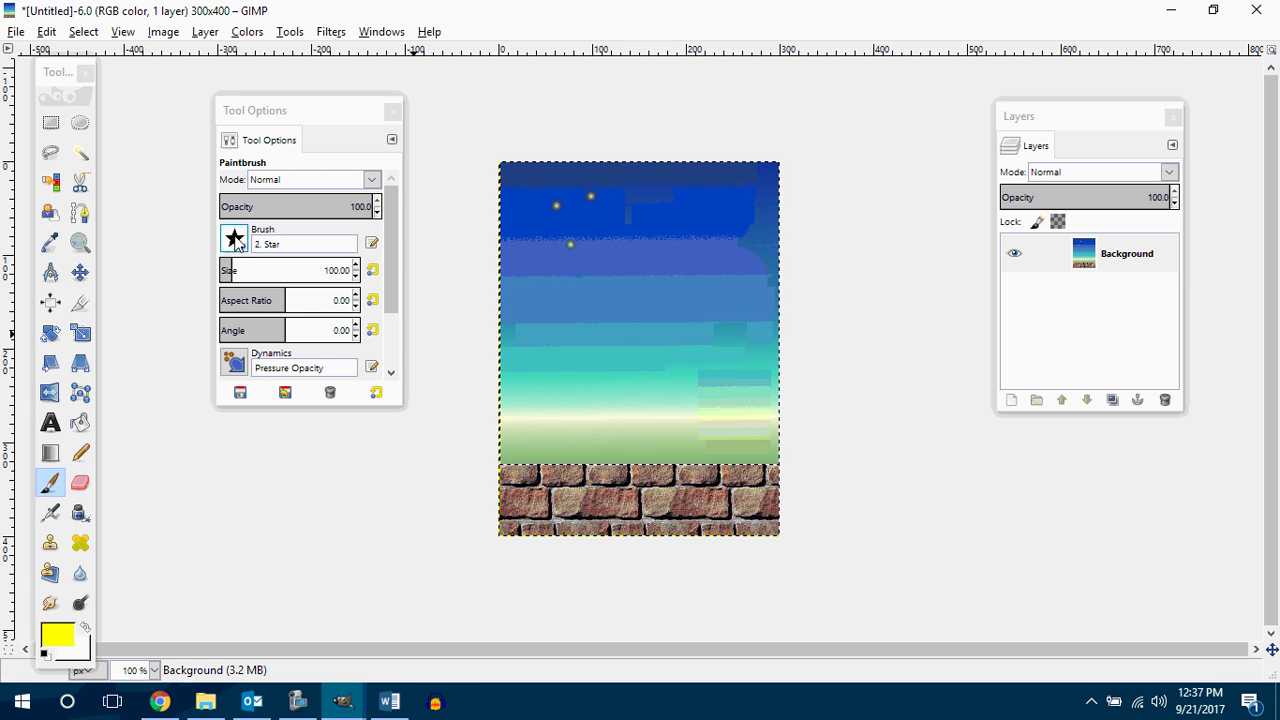
Set the 2. Star brush size to 10
click(356, 276)
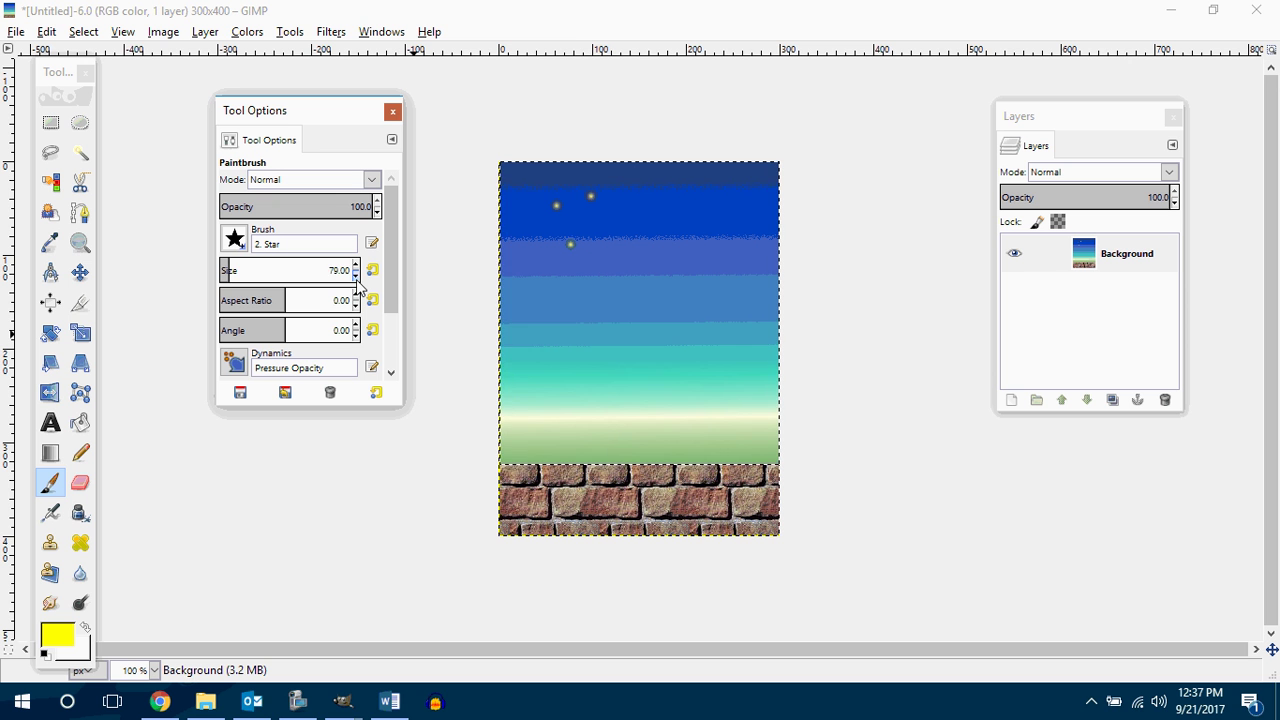
click(356, 277)
click(356, 276)
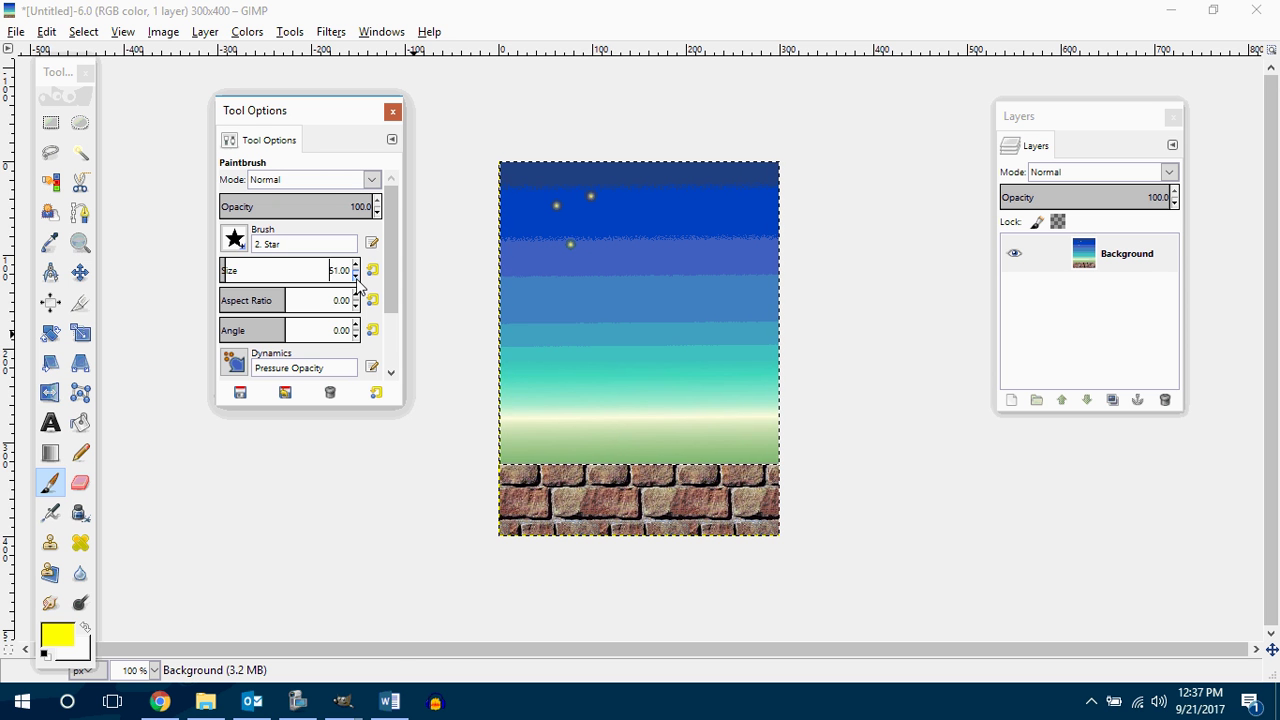
click(356, 276)
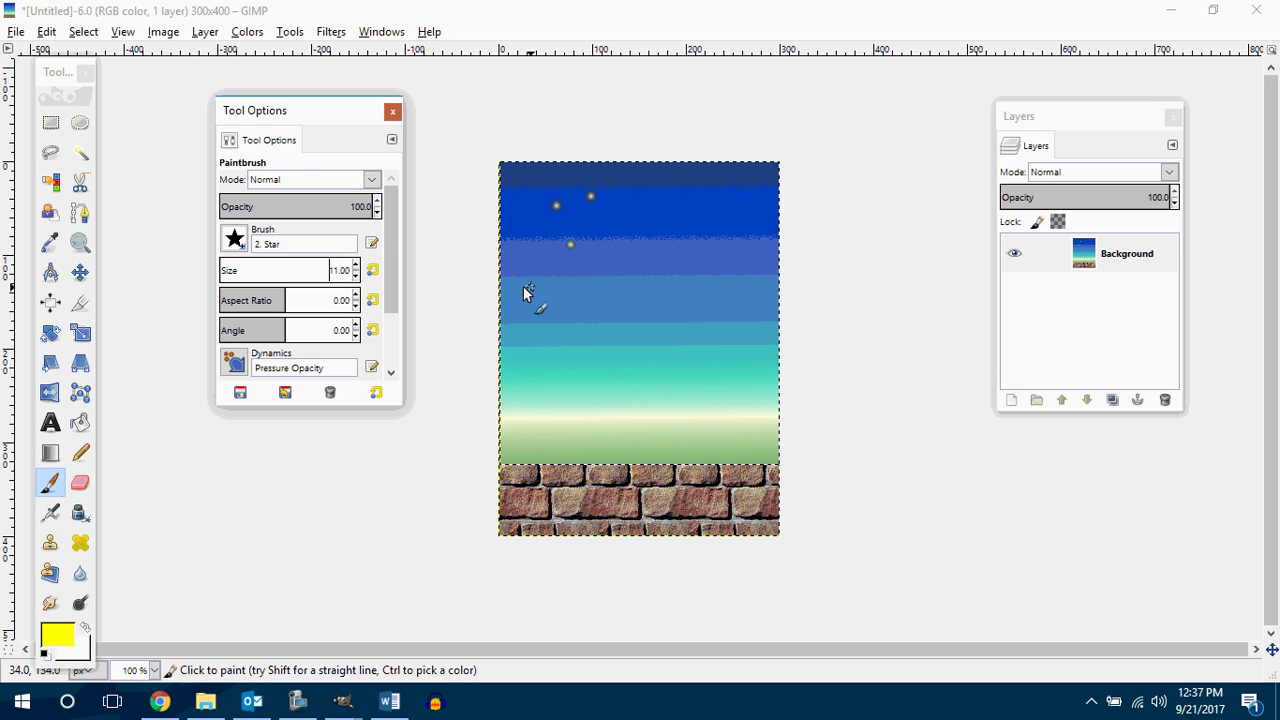
click(356, 276)
Scatter small yellow stars across the dark blue upper half of the sky
click(540, 248)
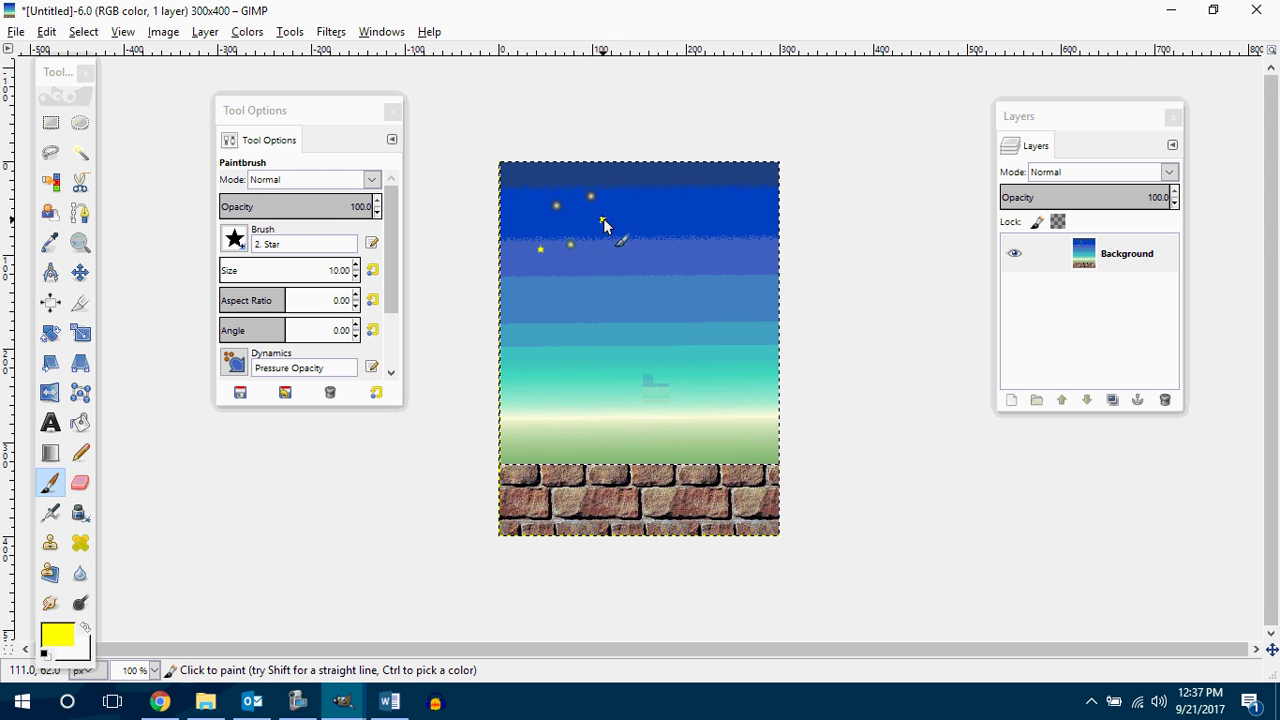
click(602, 218)
click(629, 268)
click(658, 215)
click(700, 176)
click(708, 218)
click(690, 260)
click(755, 200)
click(744, 270)
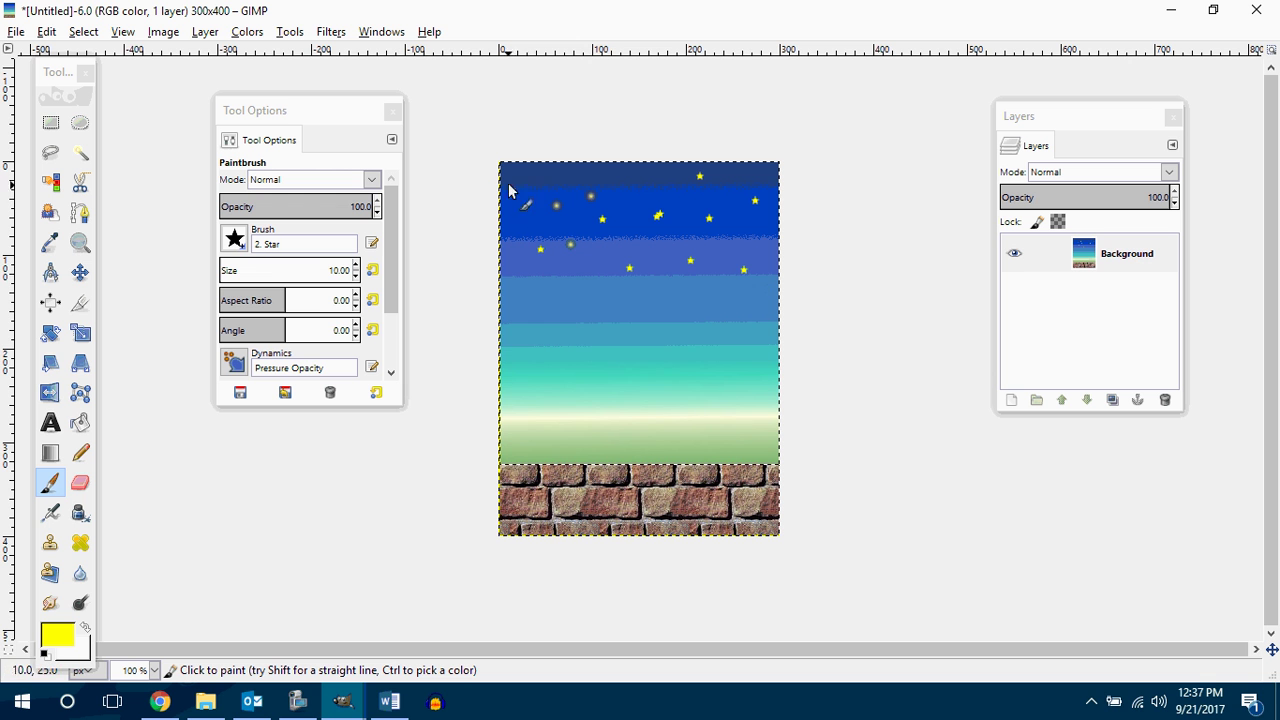
click(523, 183)
click(512, 218)
click(582, 176)
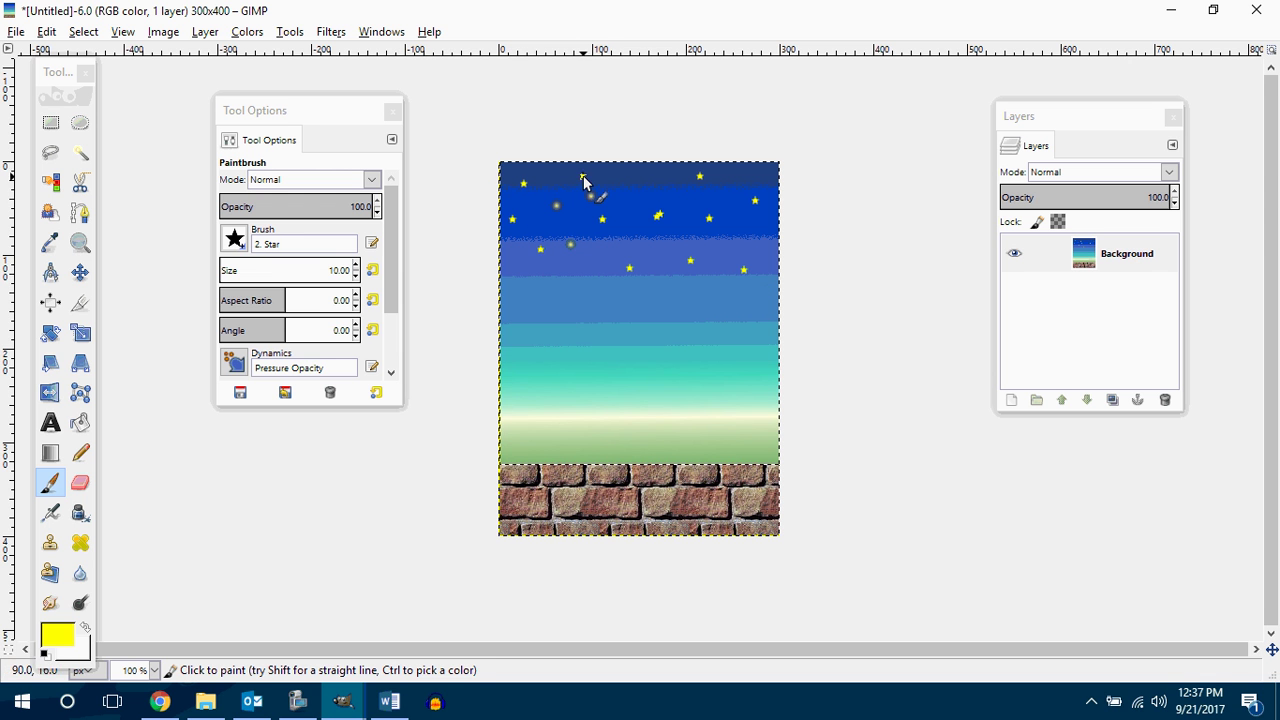
click(646, 183)
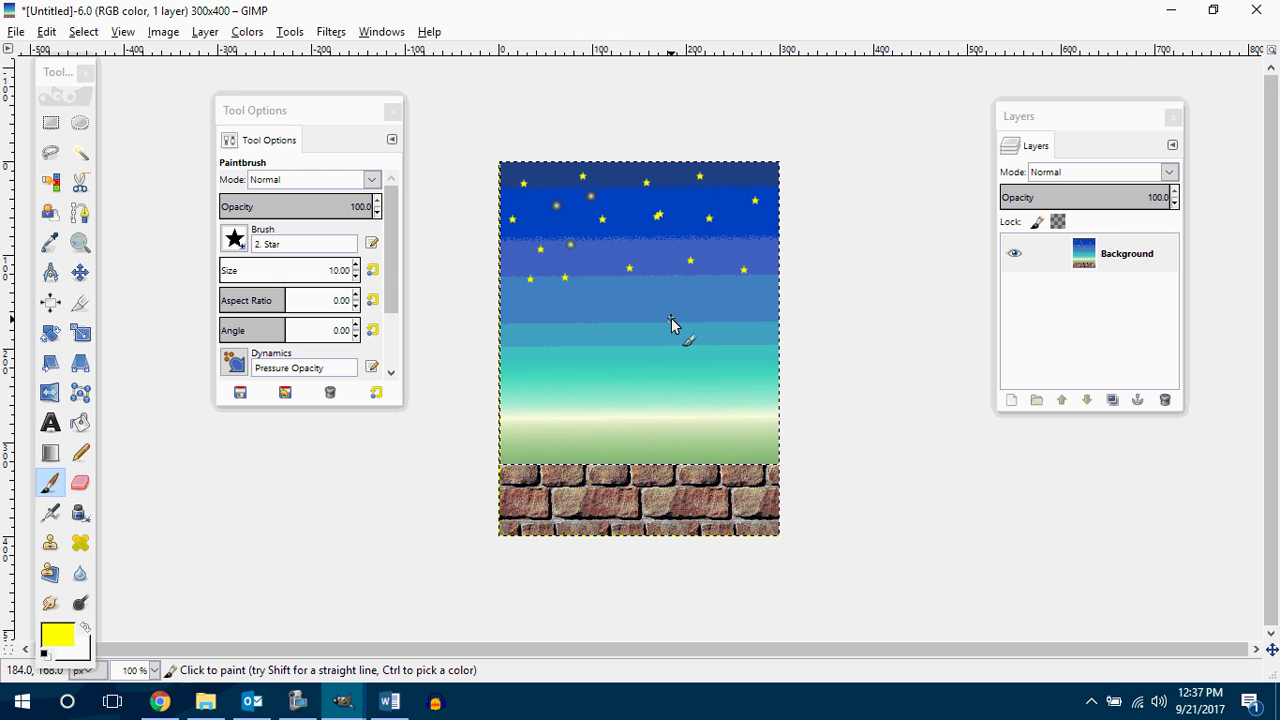
click(660, 246)
click(727, 181)
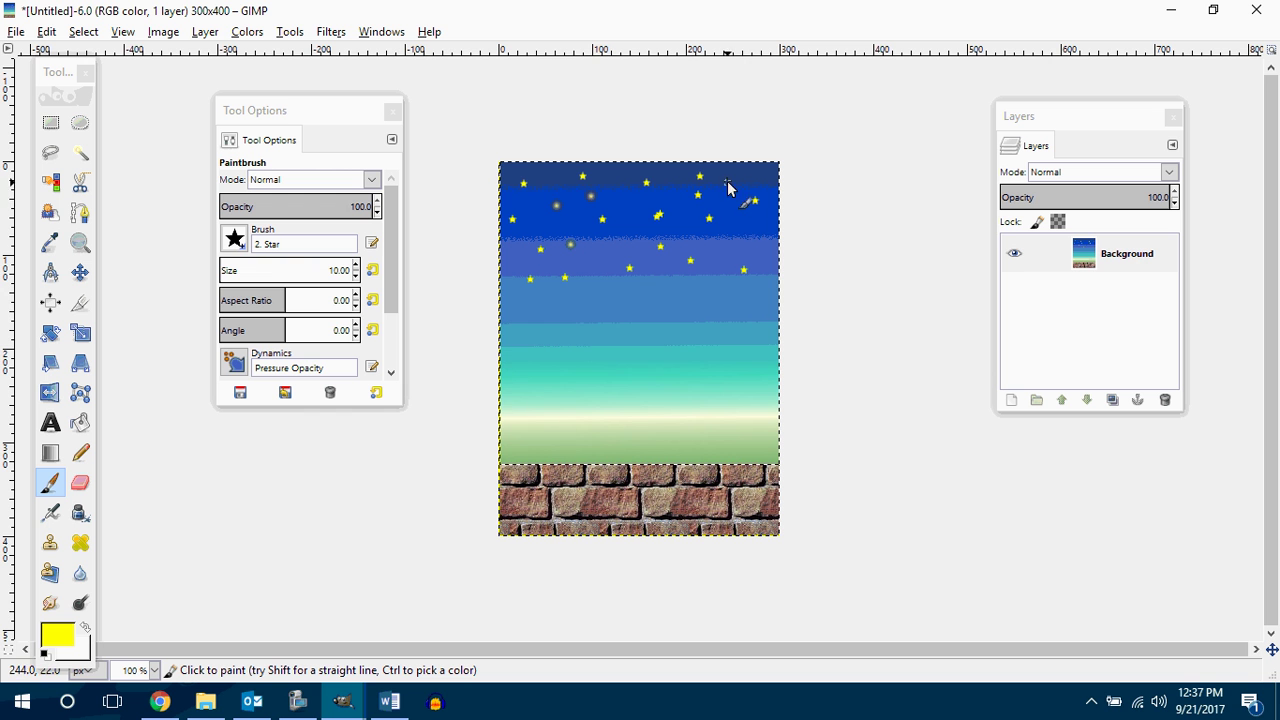
click(736, 229)
click(762, 237)
click(603, 296)
click(625, 237)
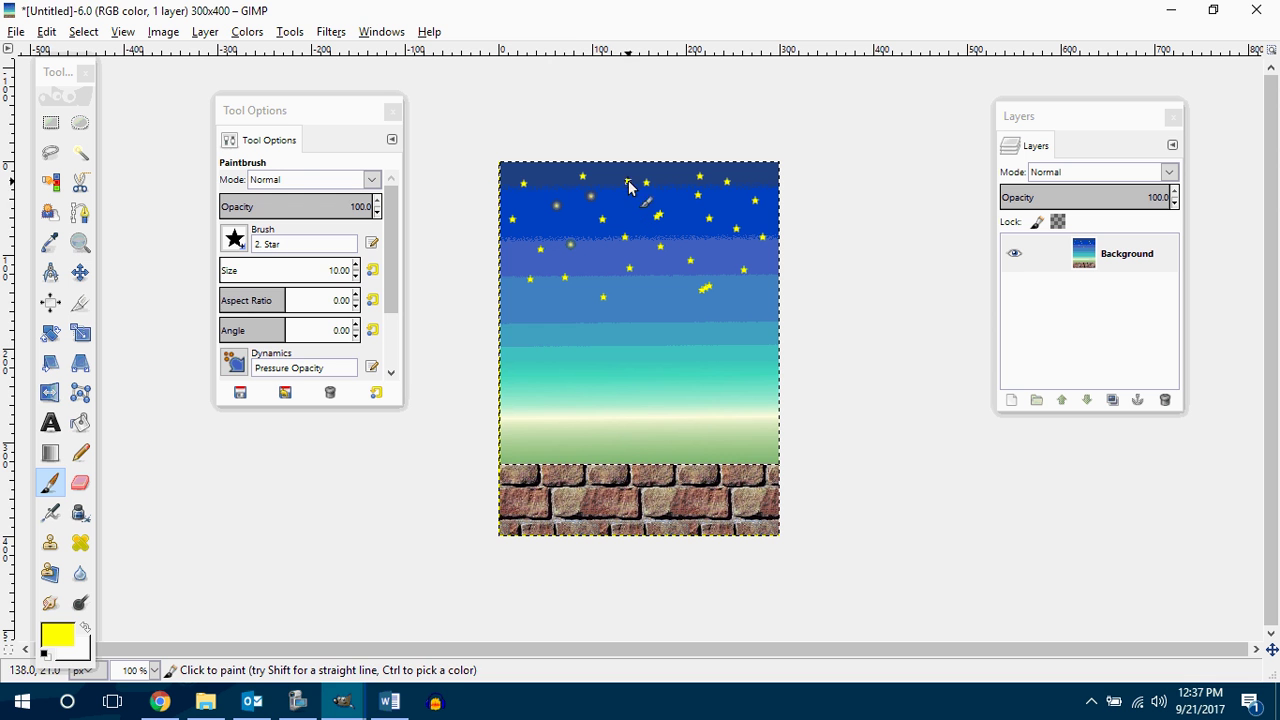
Paint a dense glowing sun in the sky's upper right corner with the Sparks brush at size 83
click(236, 240)
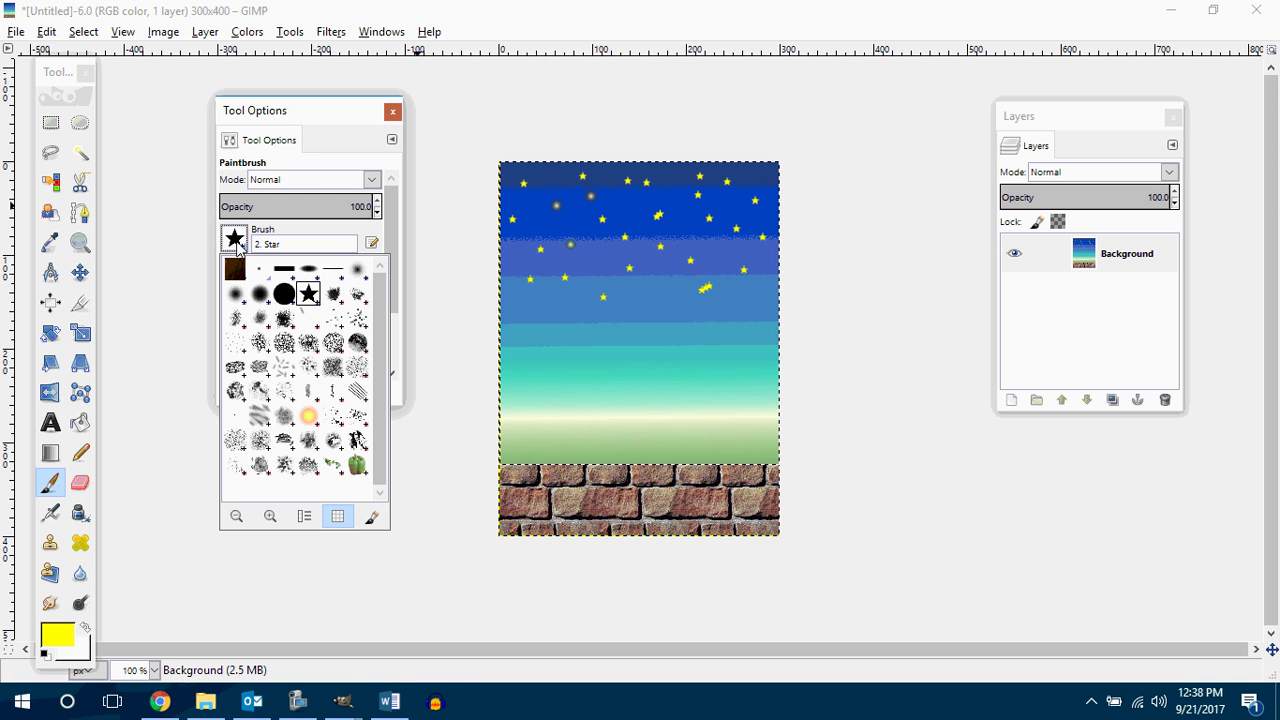
click(311, 419)
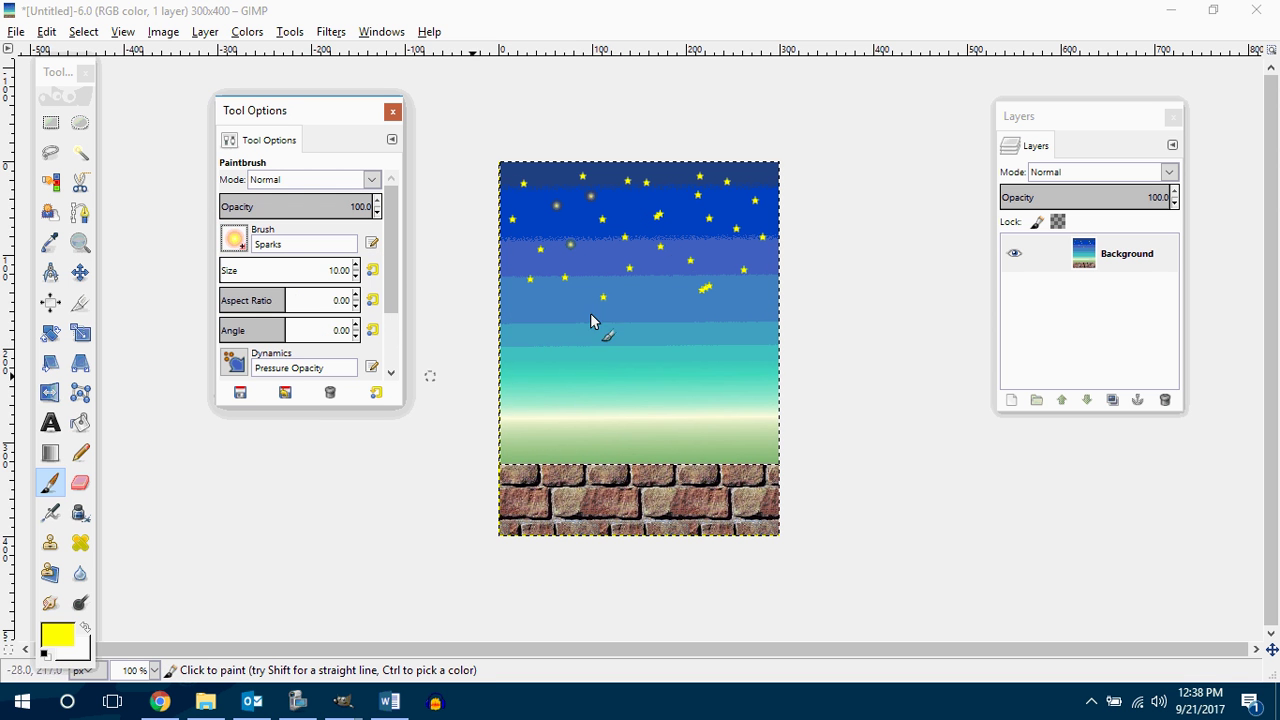
click(755, 182)
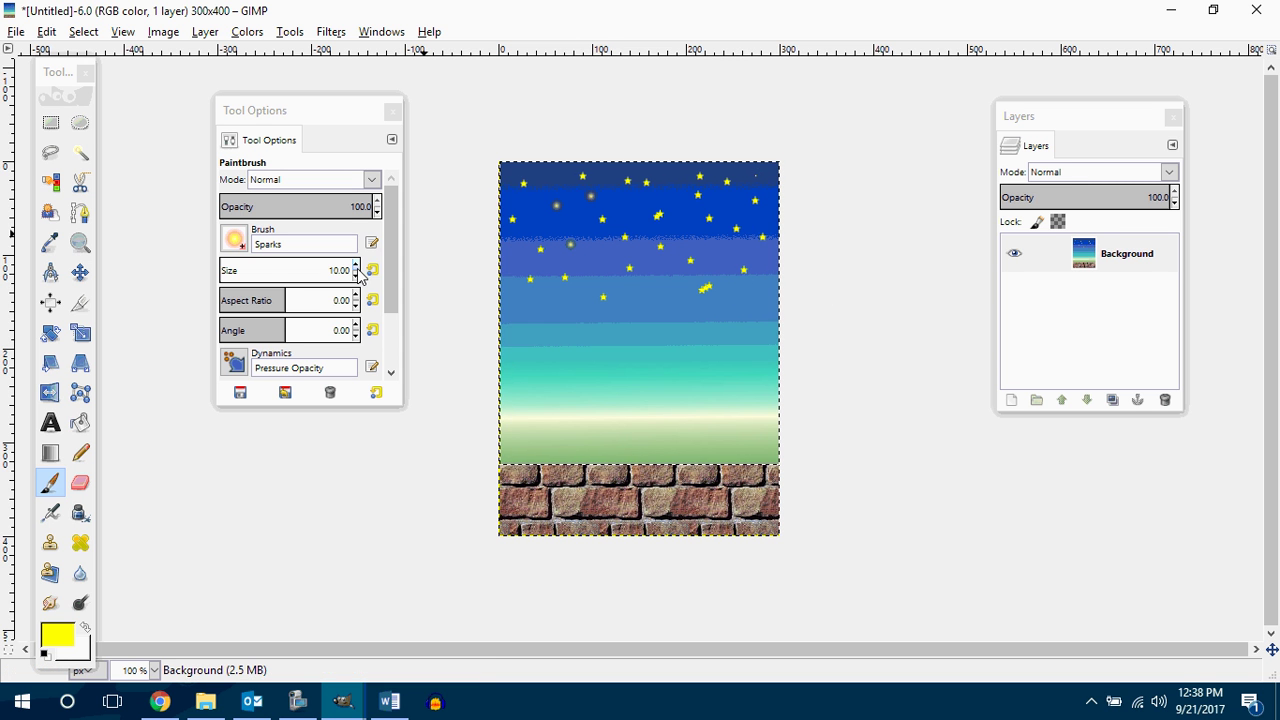
click(357, 266)
click(357, 266)
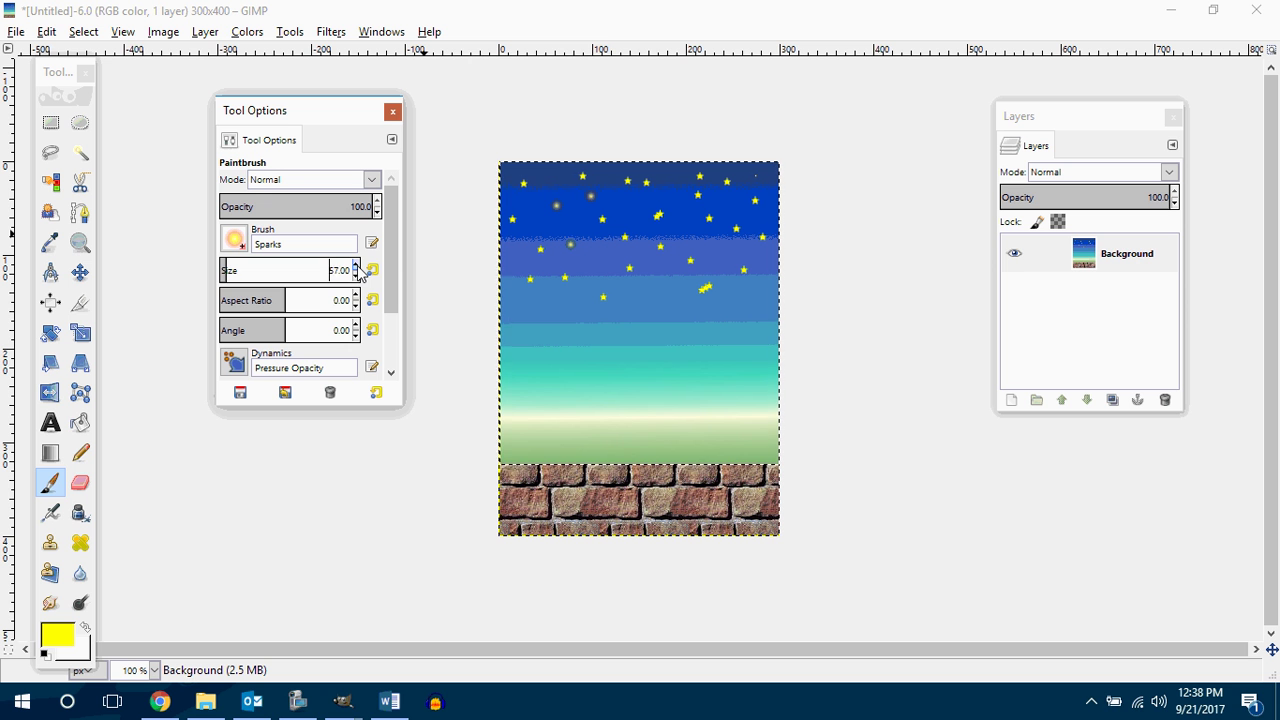
click(357, 266)
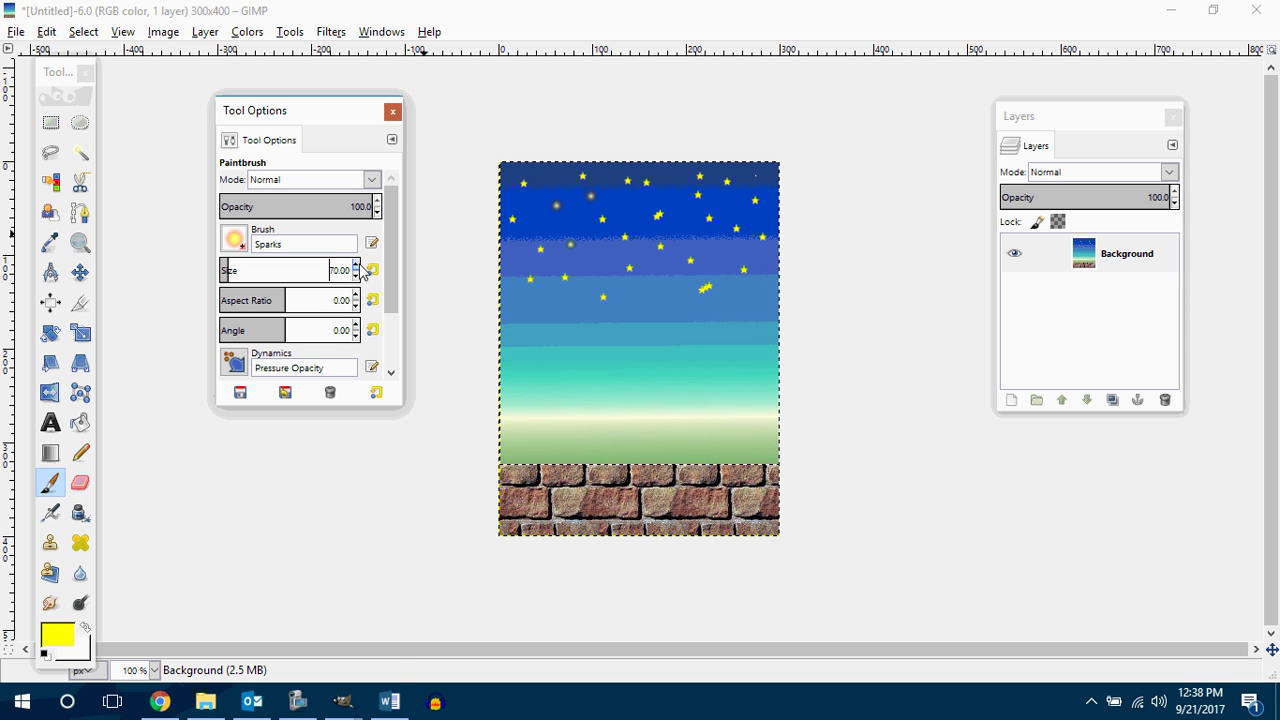
click(357, 266)
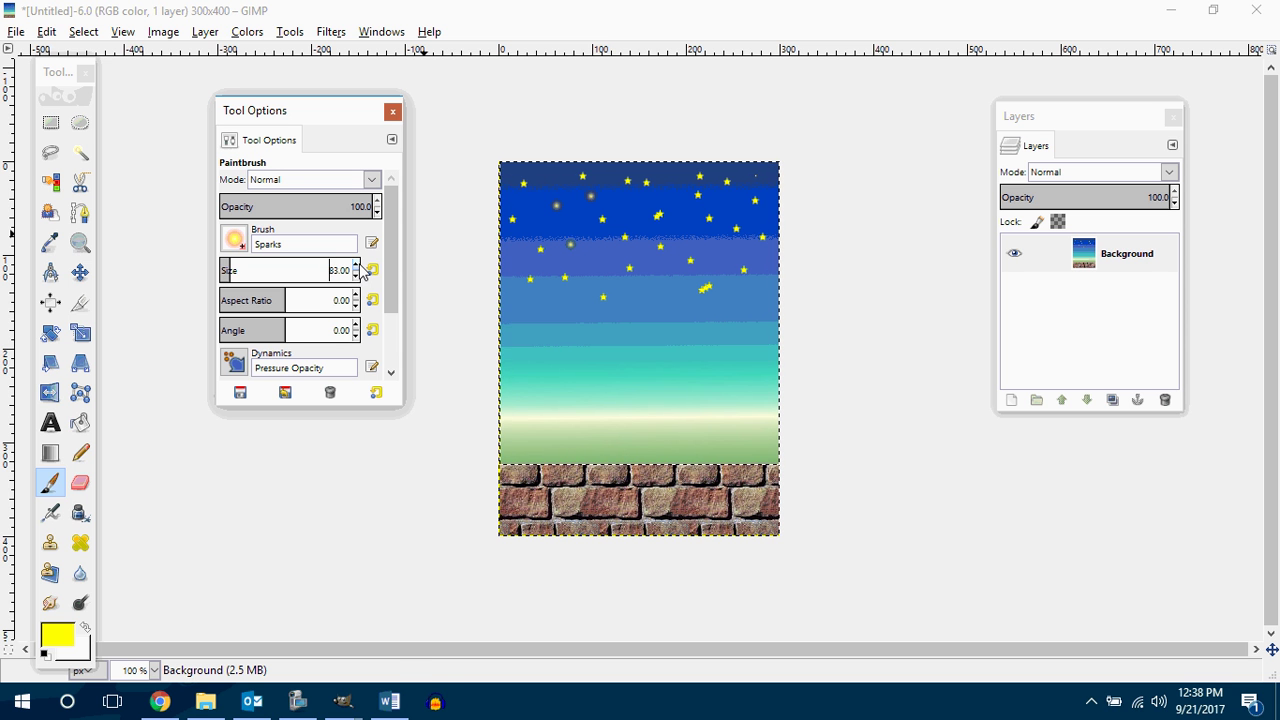
click(748, 188)
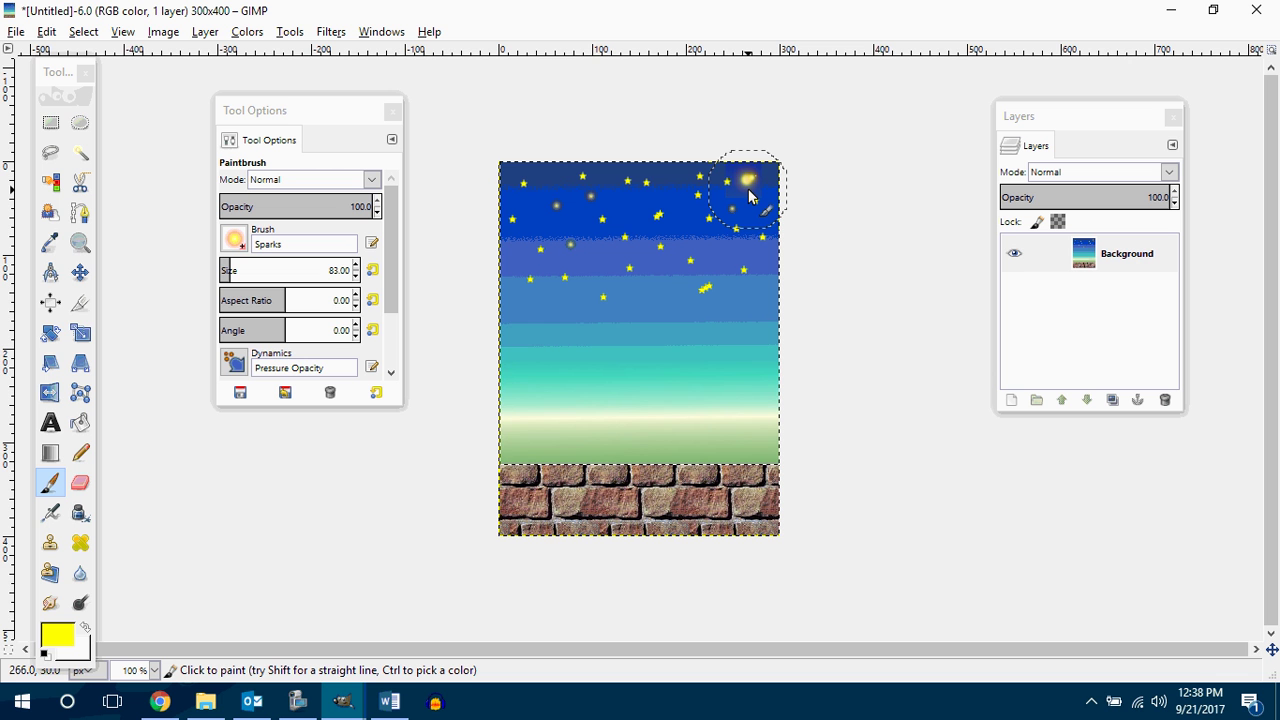
mouse_move(748, 188)
mouse_down()
mouse_move(749, 220)
mouse_move(729, 214)
mouse_move(735, 193)
mouse_move(767, 200)
mouse_move(741, 227)
mouse_move(750, 186)
mouse_move(739, 237)
mouse_move(736, 202)
mouse_move(748, 242)
mouse_move(728, 201)
mouse_move(749, 229)
mouse_move(732, 200)
mouse_move(742, 224)
mouse_move(747, 193)
mouse_move(742, 211)
mouse_move(782, 213)
mouse_up()
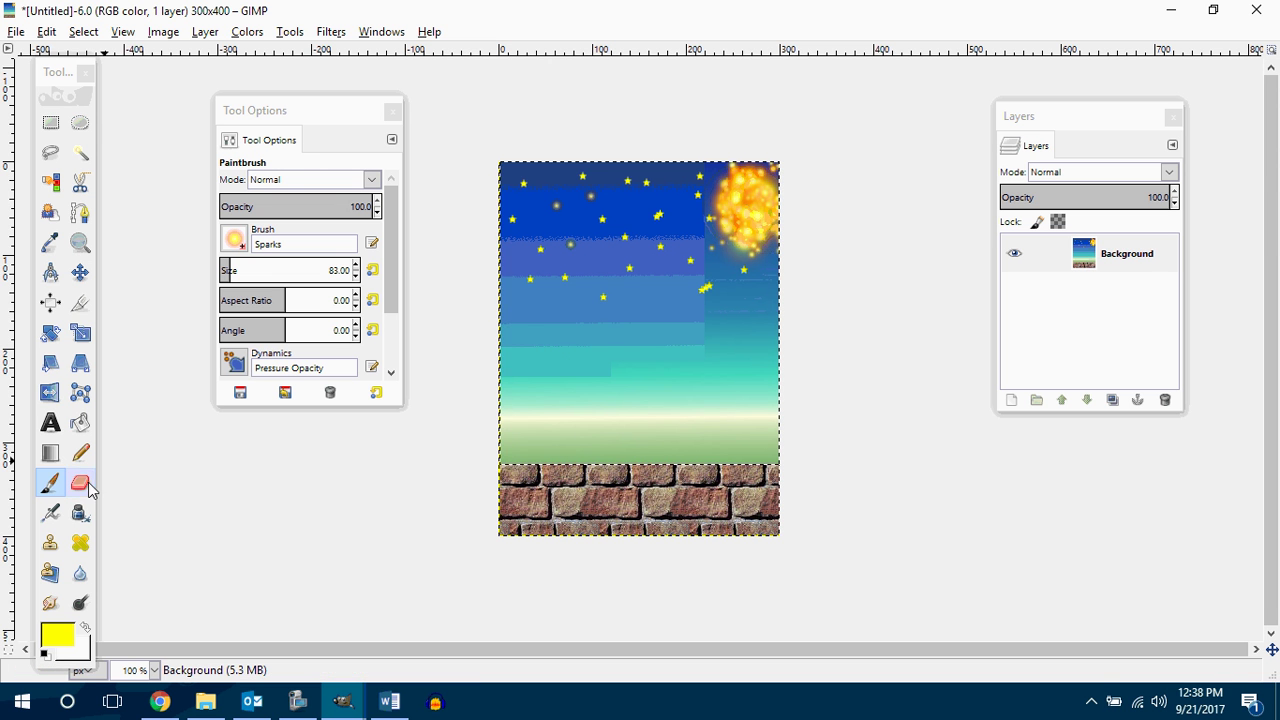
Try airbrushing a hazy spark trail across the middle of the sky with the Sparks brush at size 83
click(50, 512)
click(234, 238)
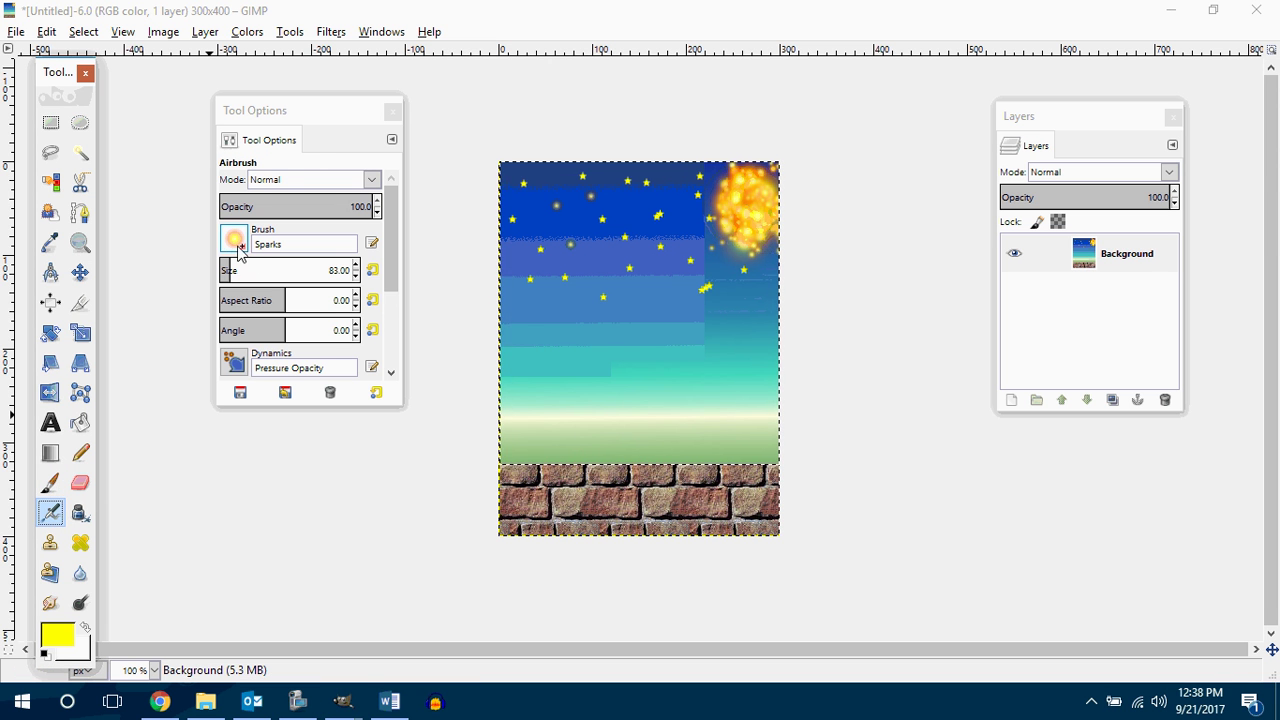
click(741, 200)
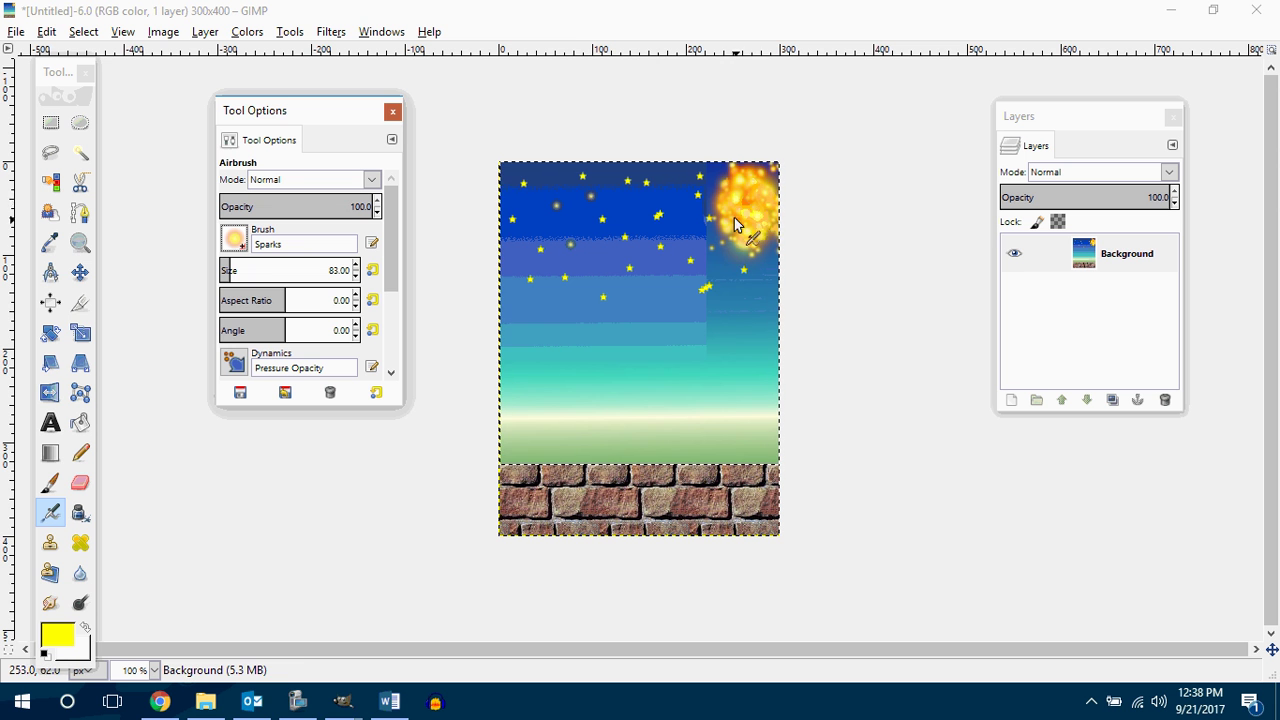
mouse_move(640, 235)
mouse_down()
mouse_move(616, 310)
mouse_move(724, 318)
mouse_move(626, 340)
mouse_move(545, 301)
mouse_move(590, 232)
mouse_move(668, 206)
mouse_move(571, 245)
mouse_up()
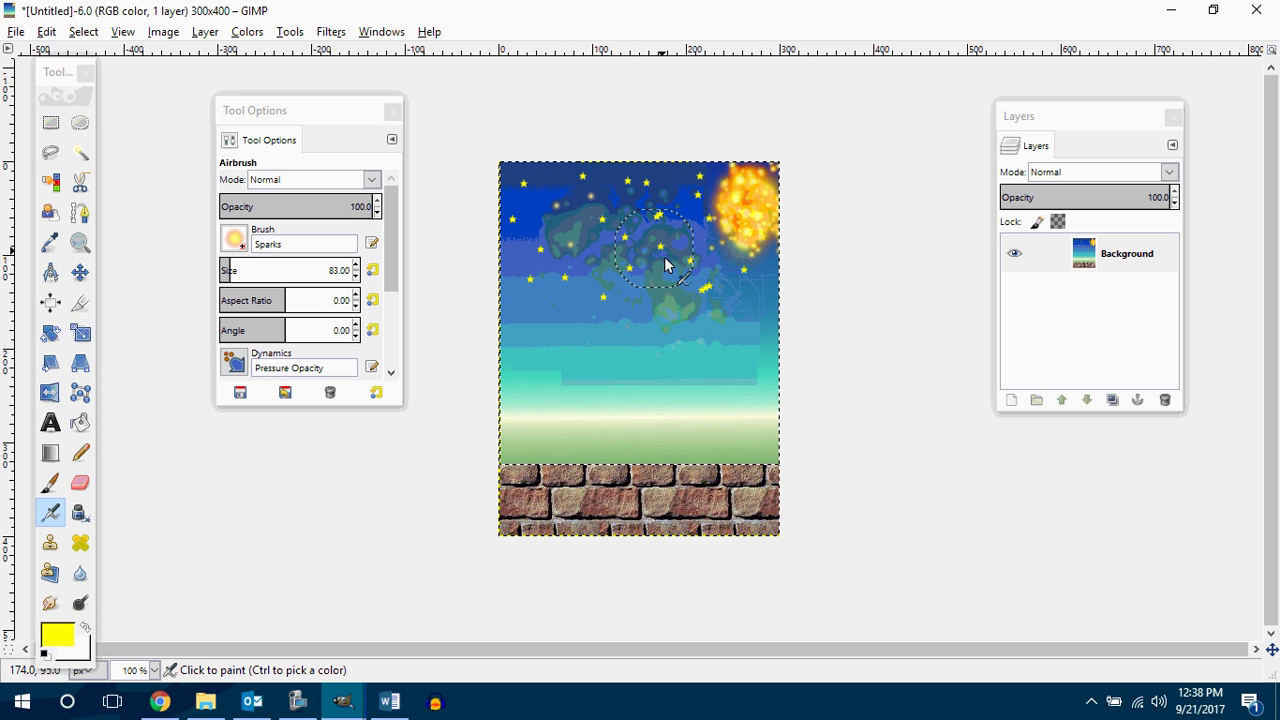
key(ctrl+z)
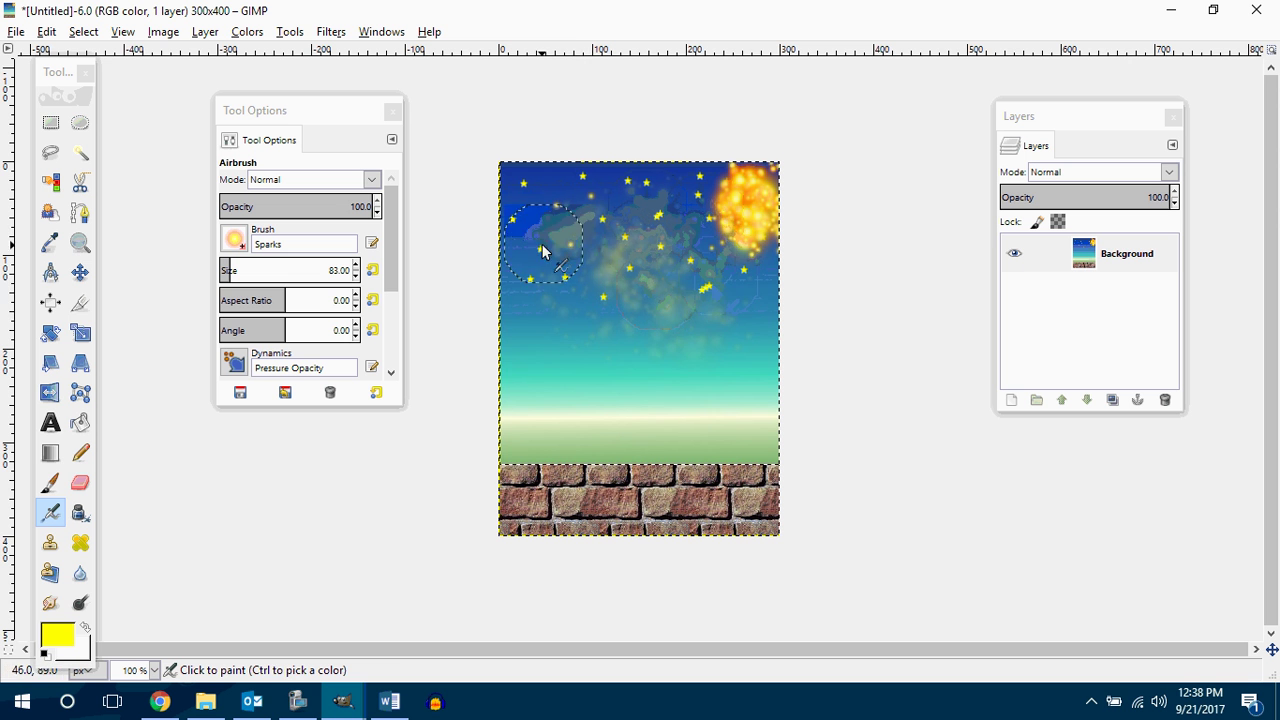
mouse_move(541, 251)
mouse_down()
mouse_move(596, 234)
mouse_move(684, 270)
mouse_move(579, 322)
mouse_move(558, 311)
mouse_move(731, 320)
mouse_up()
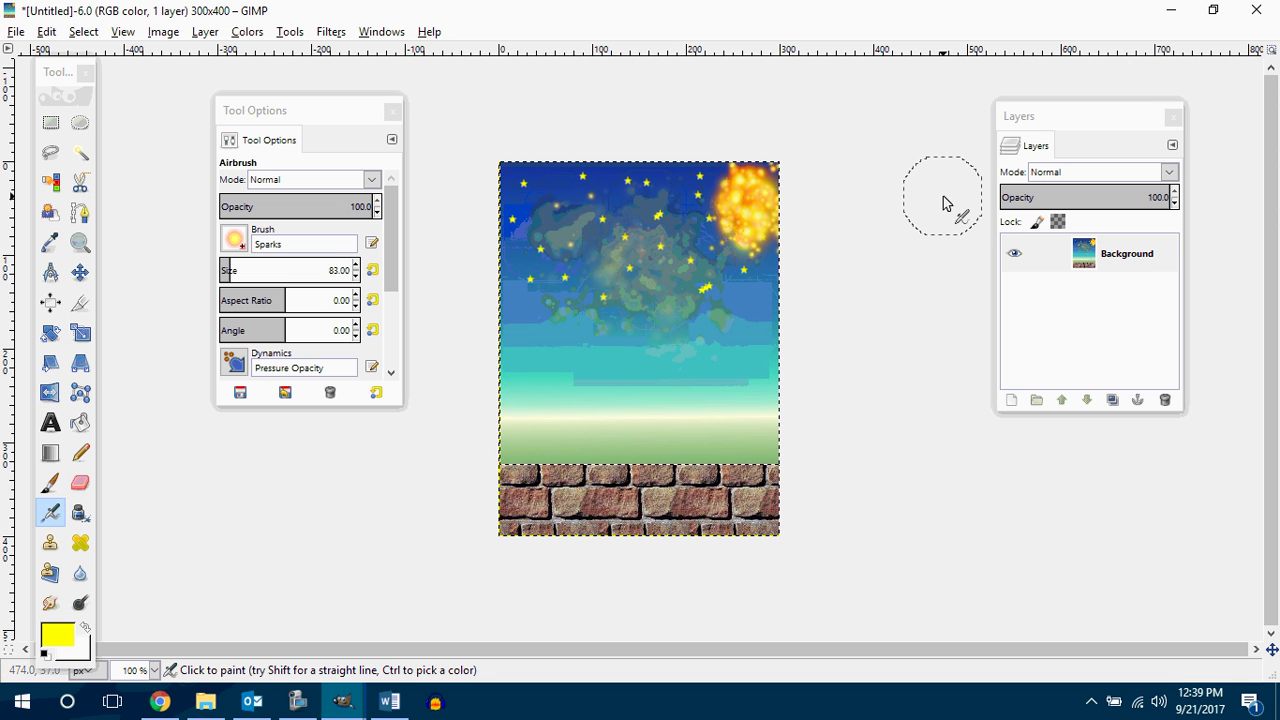
Undo the airbrush strokes, the Sparks sun and most of the small yellow stars in the sky
key(ctrl+z)
key(ctrl+z)
key(ctrl+z)
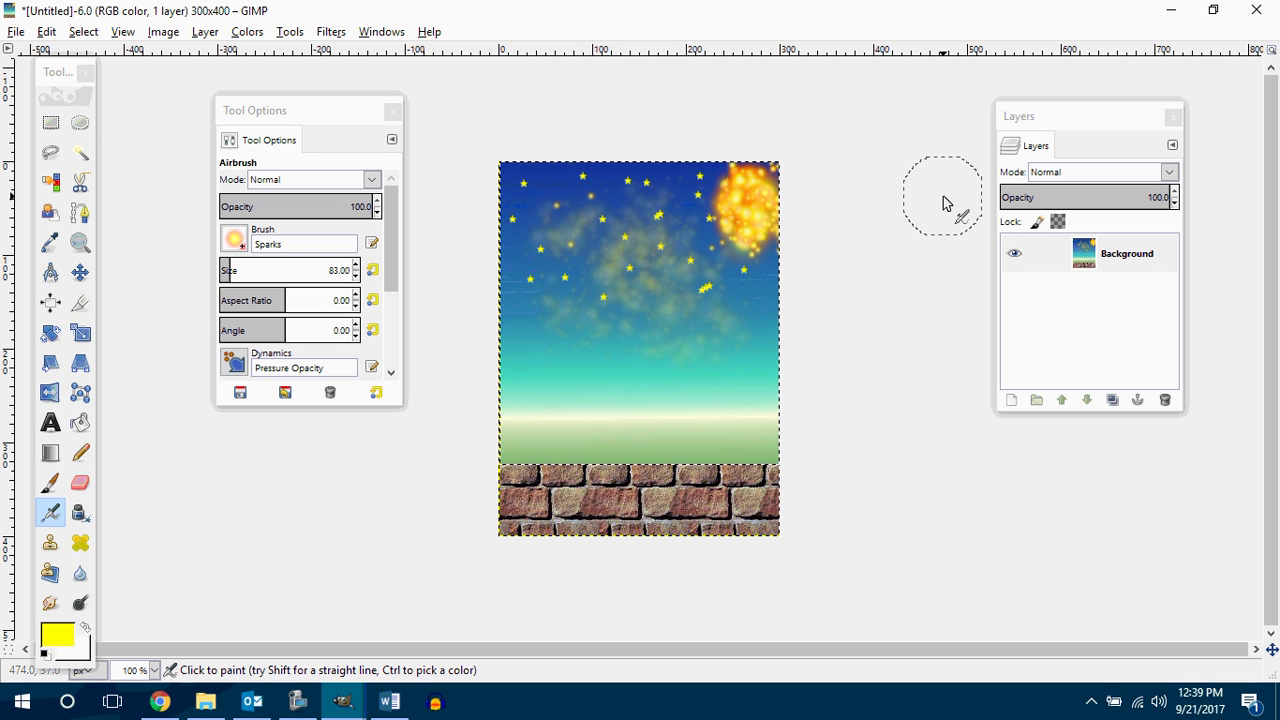
key(ctrl+z)
key(ctrl+z)
key(ctrl+z)
key(ctrl+z)
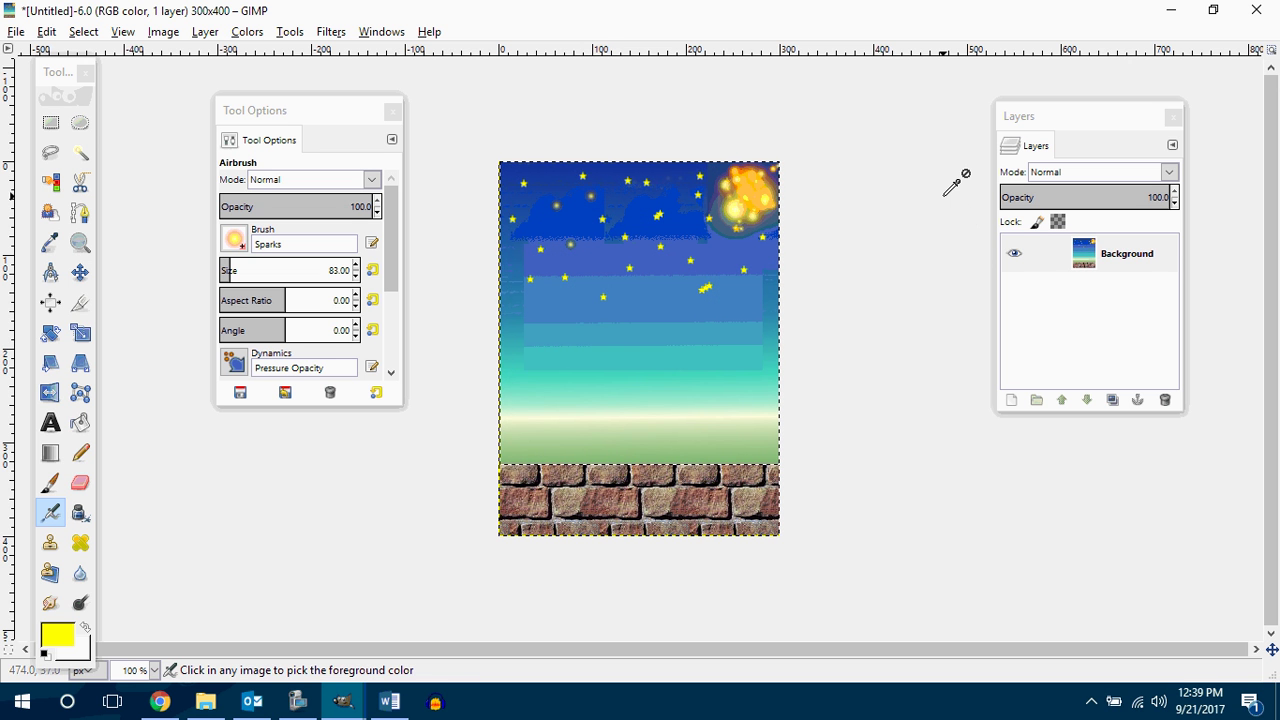
key(ctrl+z)
key(ctrl+z)
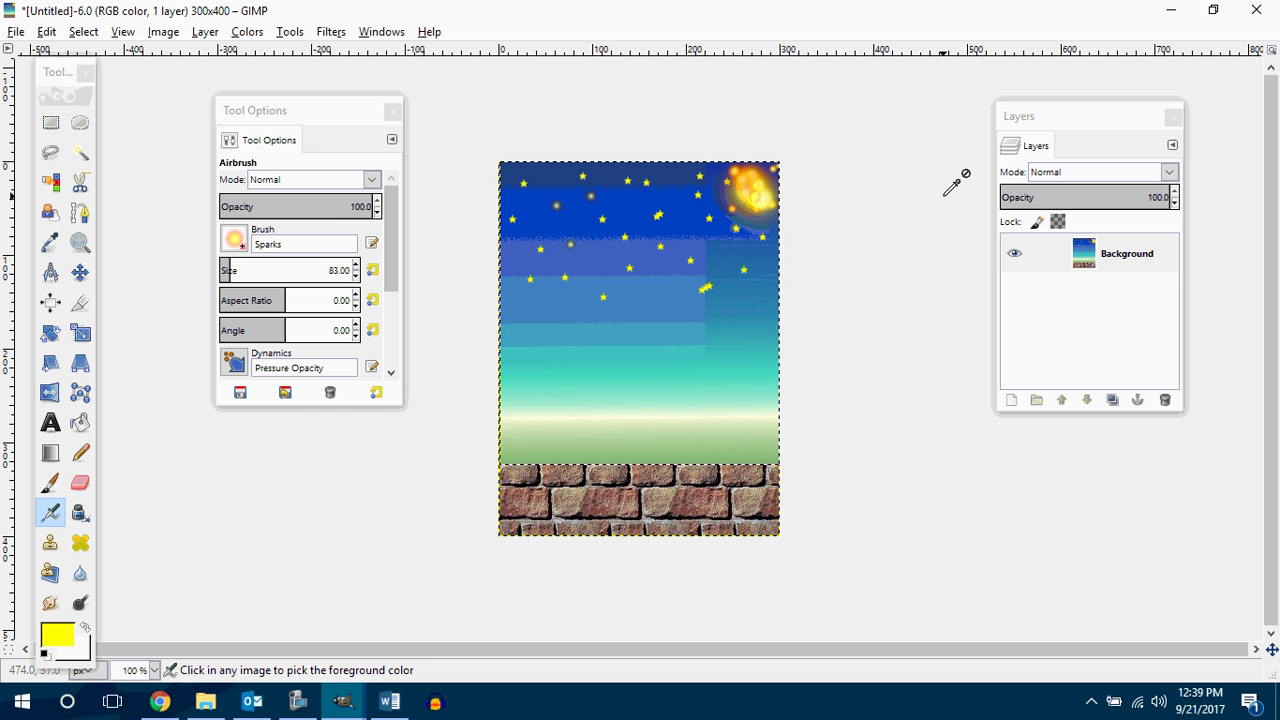
key(ctrl+z)
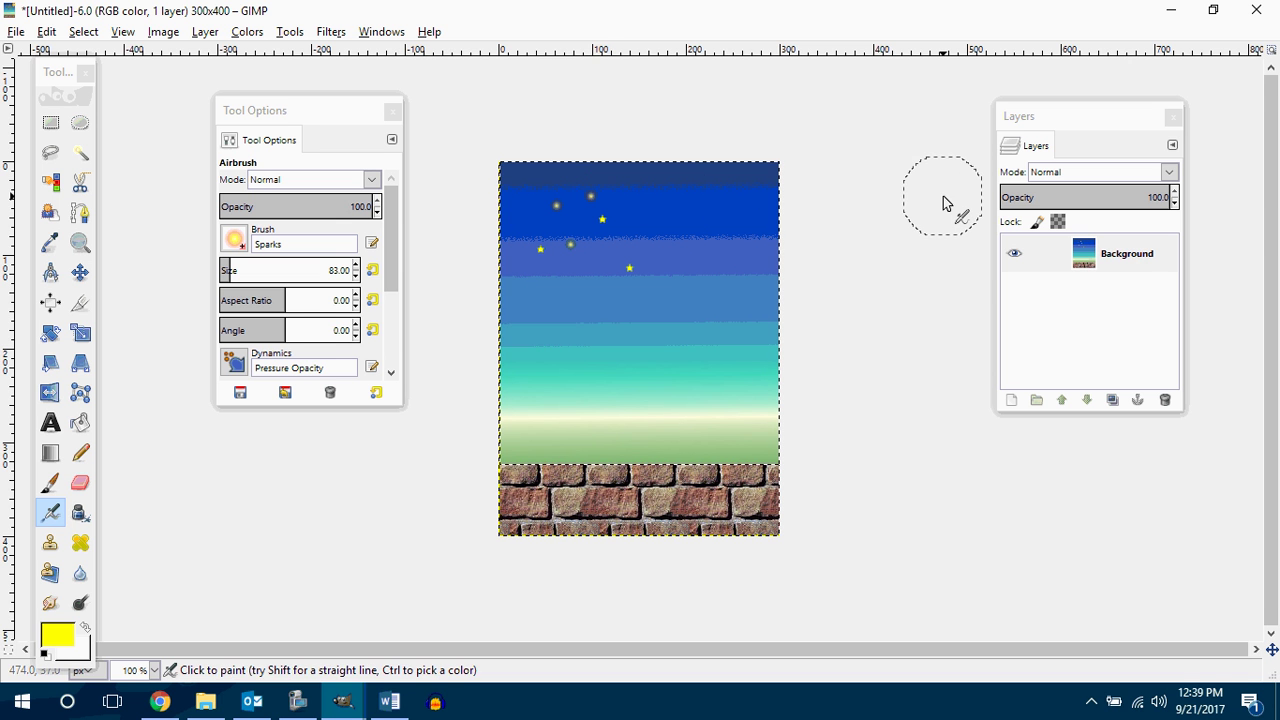
Paint a large glowing light in the sky's upper left with the Paintbrush, using the Sparks brush at size 130
click(559, 254)
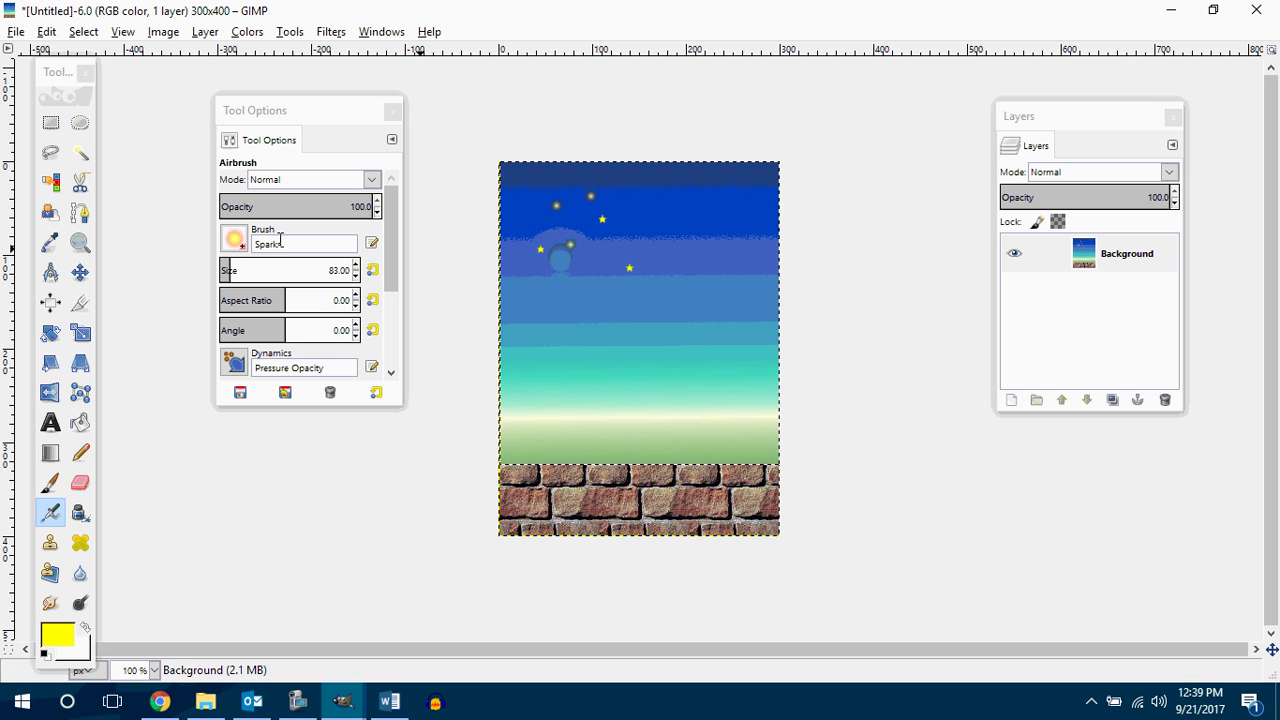
click(50, 483)
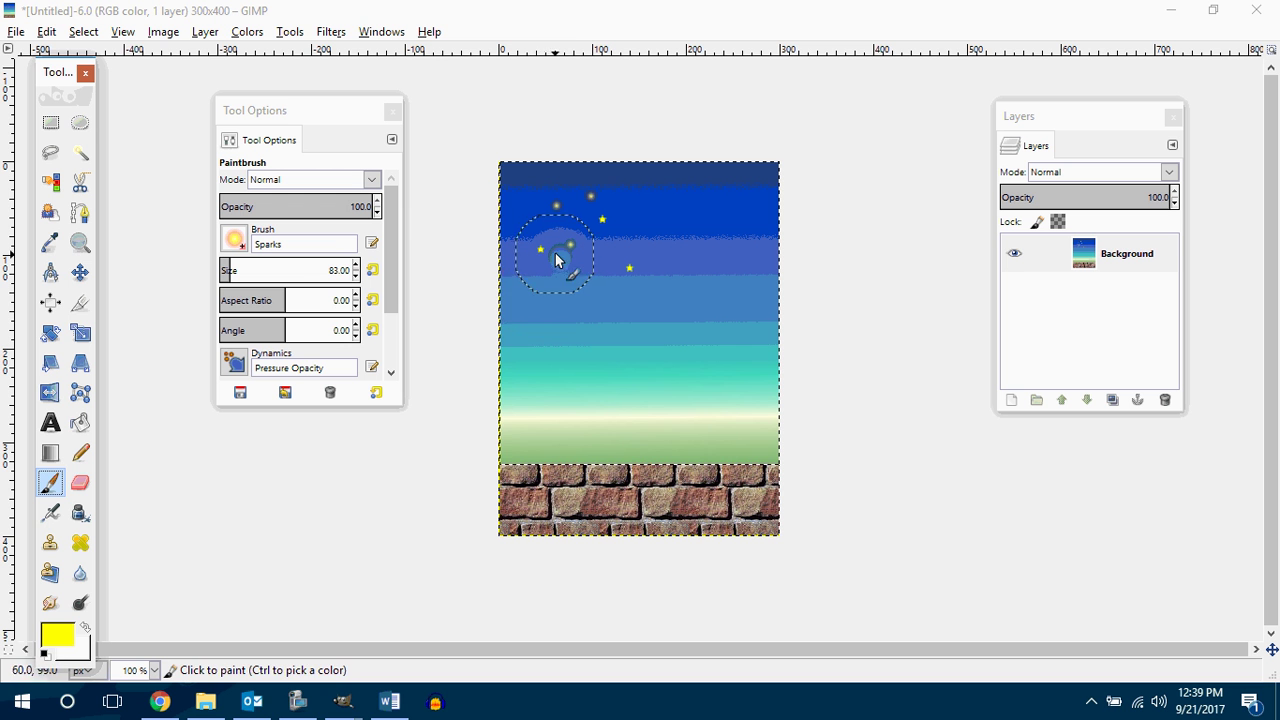
click(356, 275)
click(356, 275)
click(356, 275)
click(356, 275)
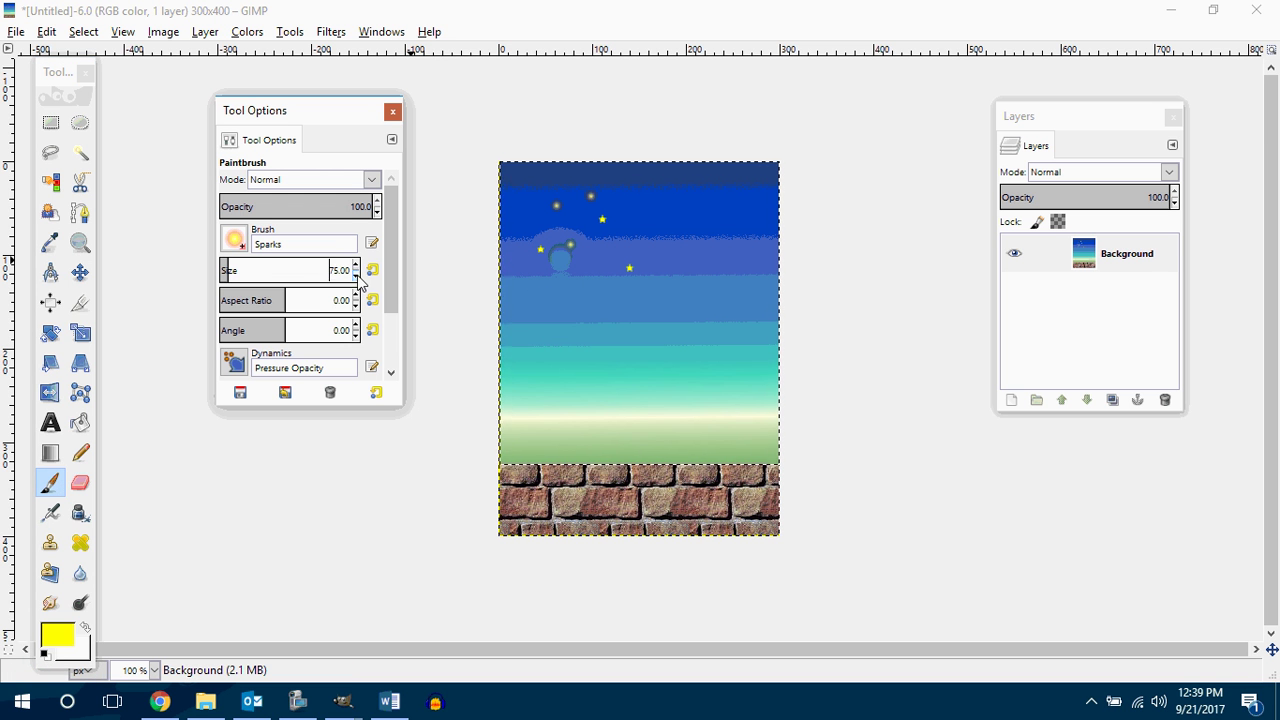
click(356, 275)
click(356, 275)
click(356, 275)
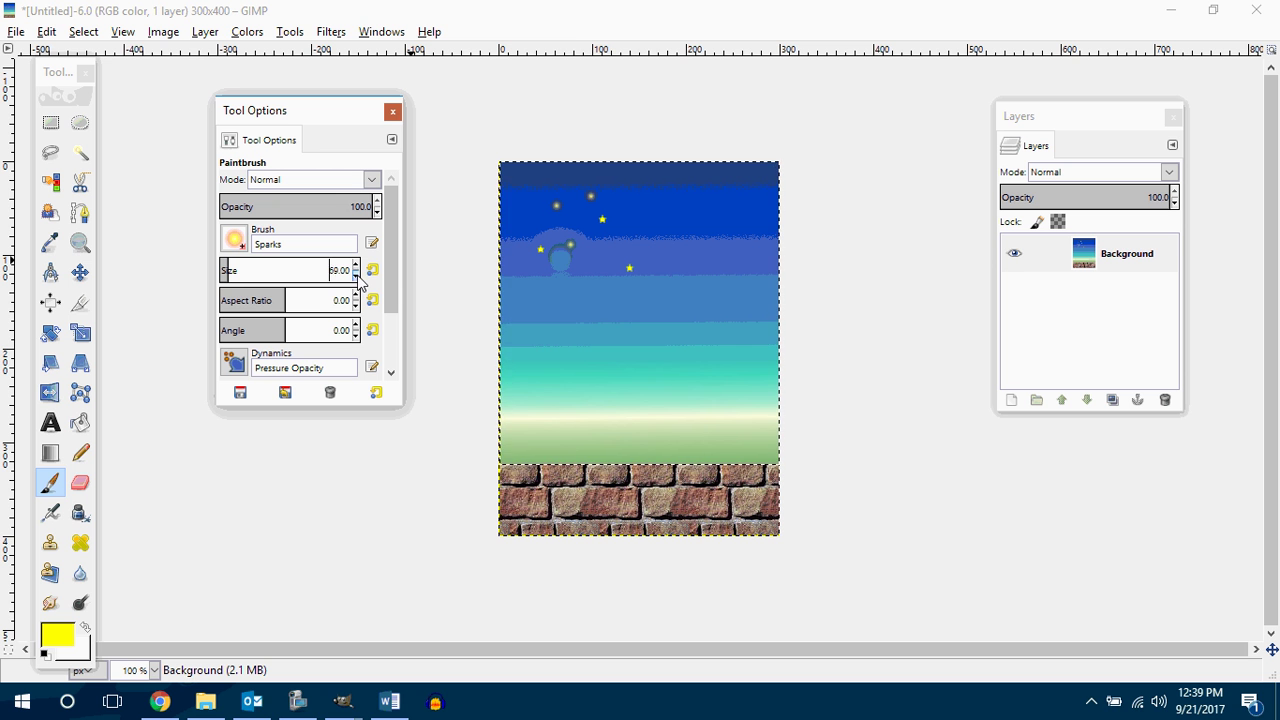
click(356, 275)
scroll(358, 272, up, 18)
scroll(360, 275, up, 18)
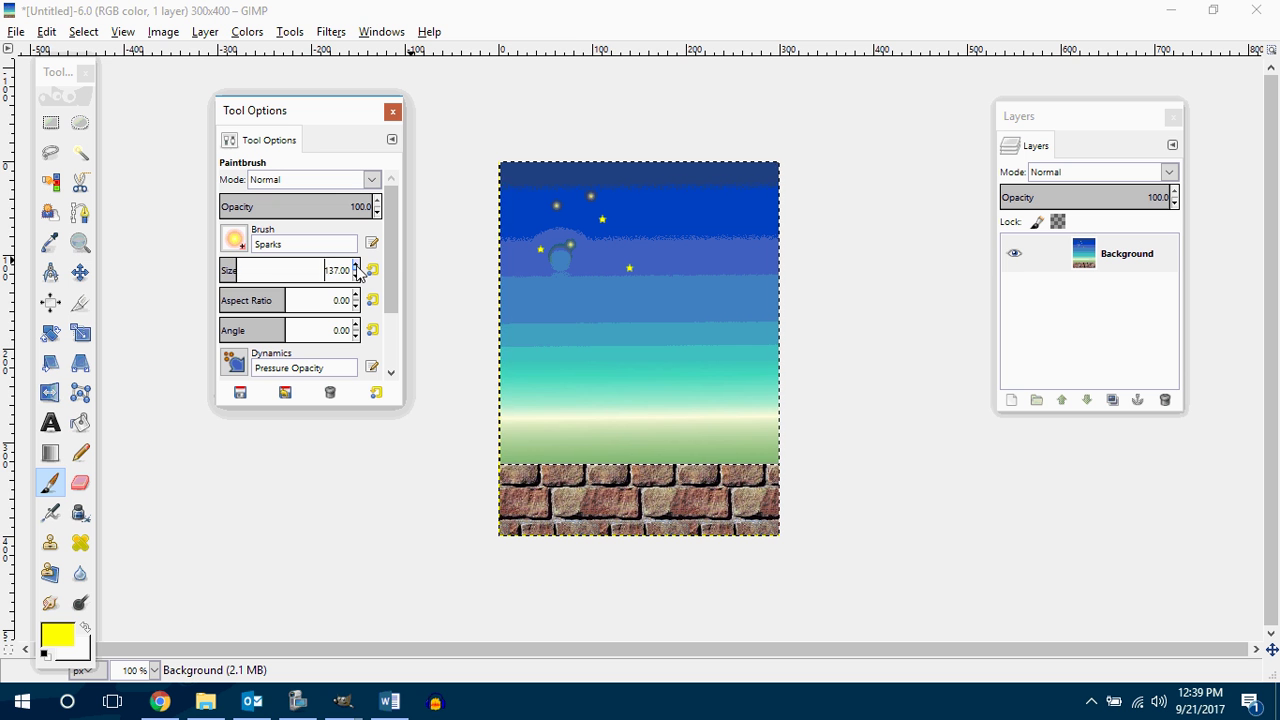
scroll(360, 275, up, 18)
scroll(360, 275, up, 6)
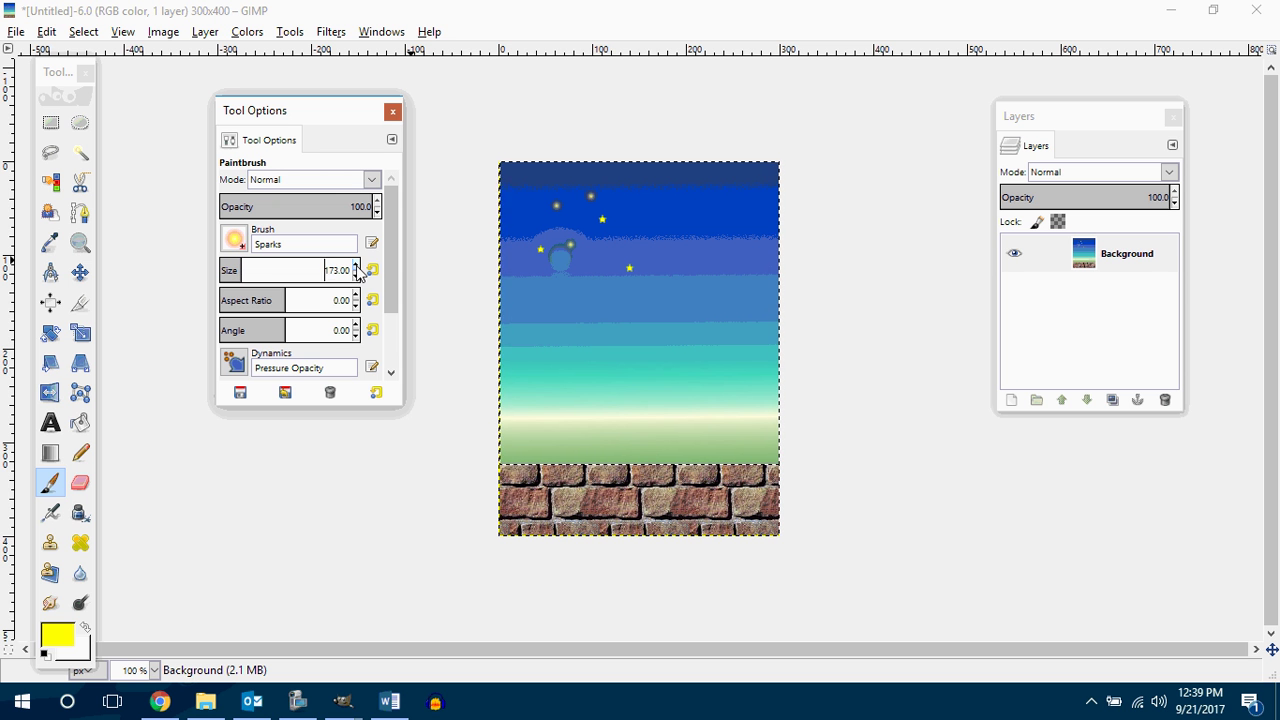
click(357, 278)
scroll(358, 280, down, 17)
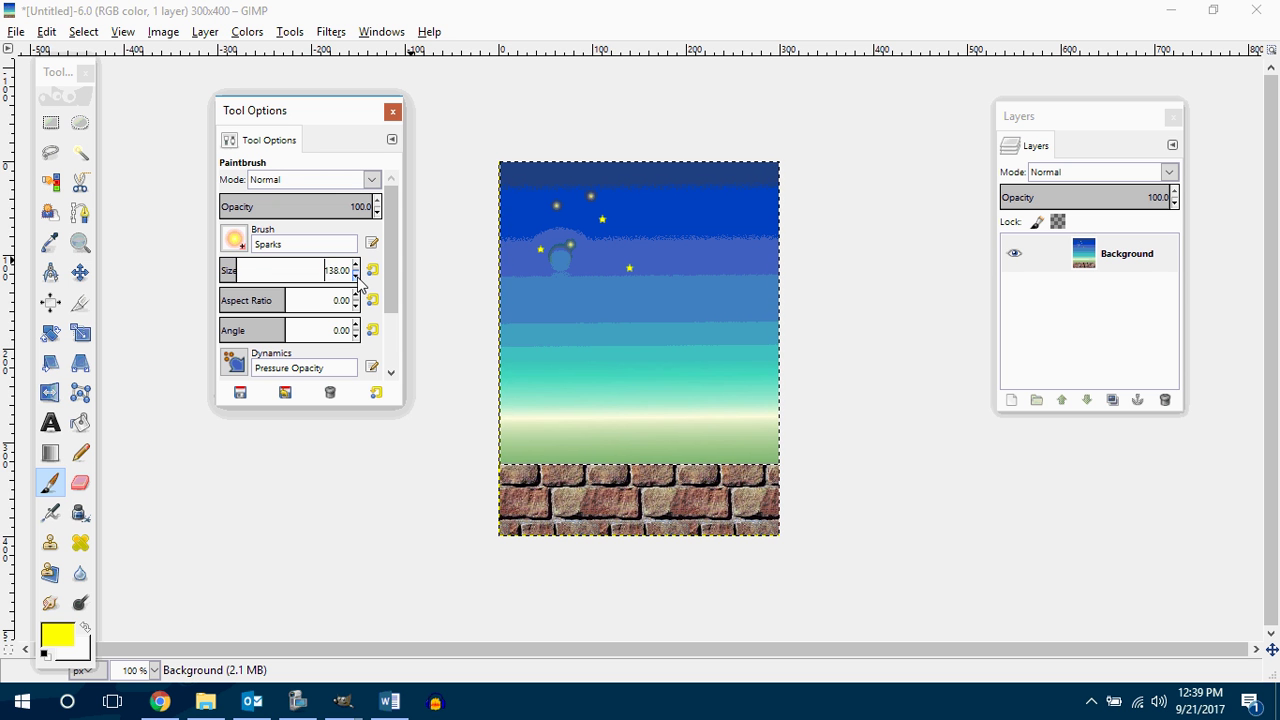
scroll(360, 283, down, 2)
scroll(358, 283, down, 1)
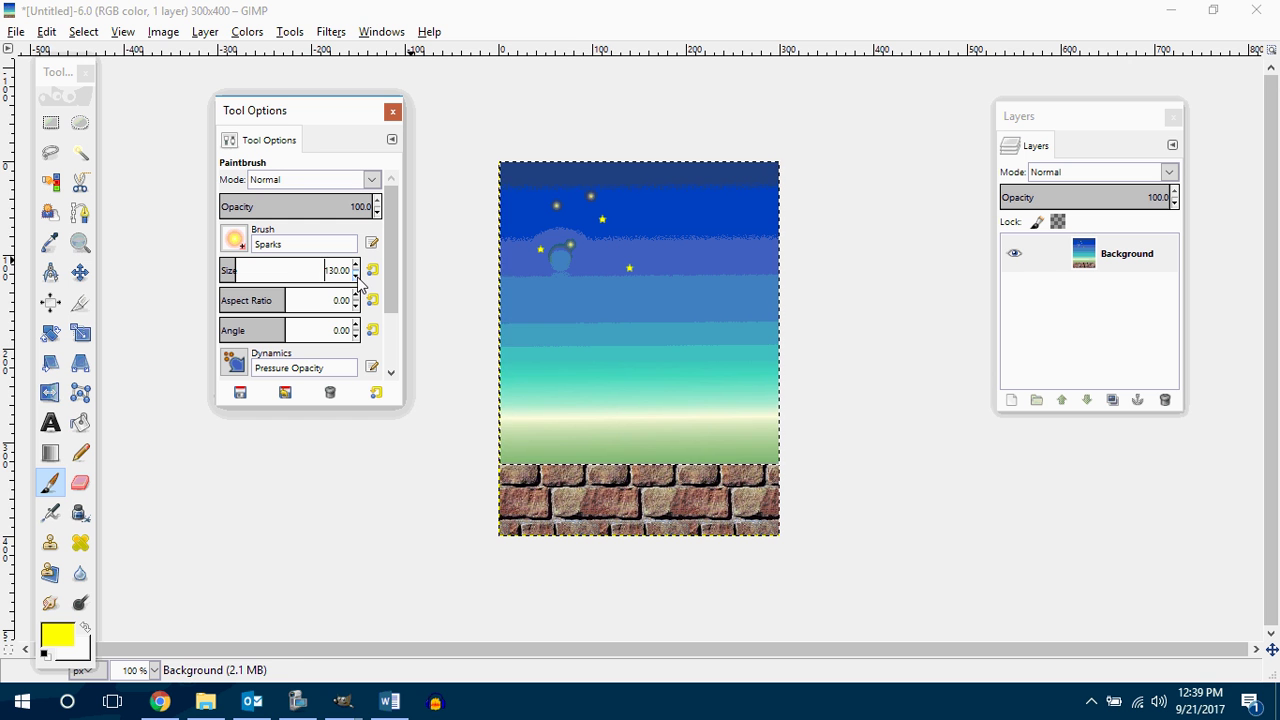
click(556, 216)
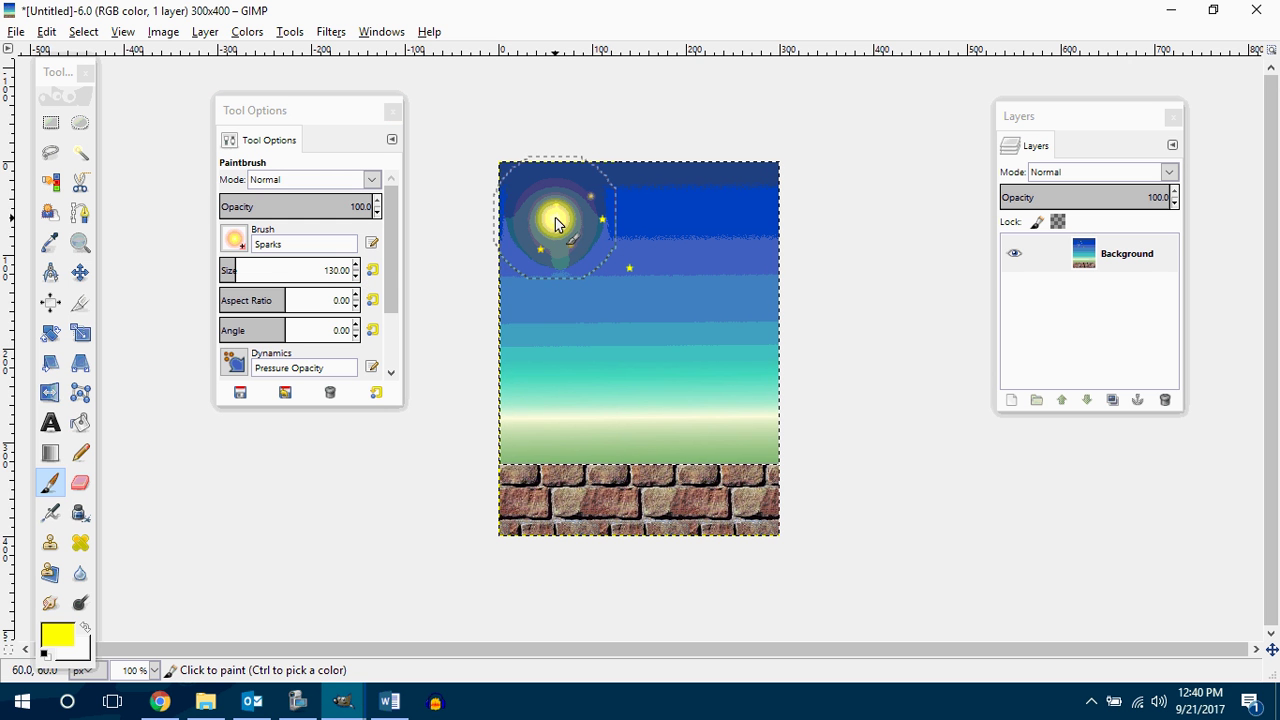
Set the Sparks brush size to 200 and paint glowing lights across the middle and upper right of the sky
click(356, 266)
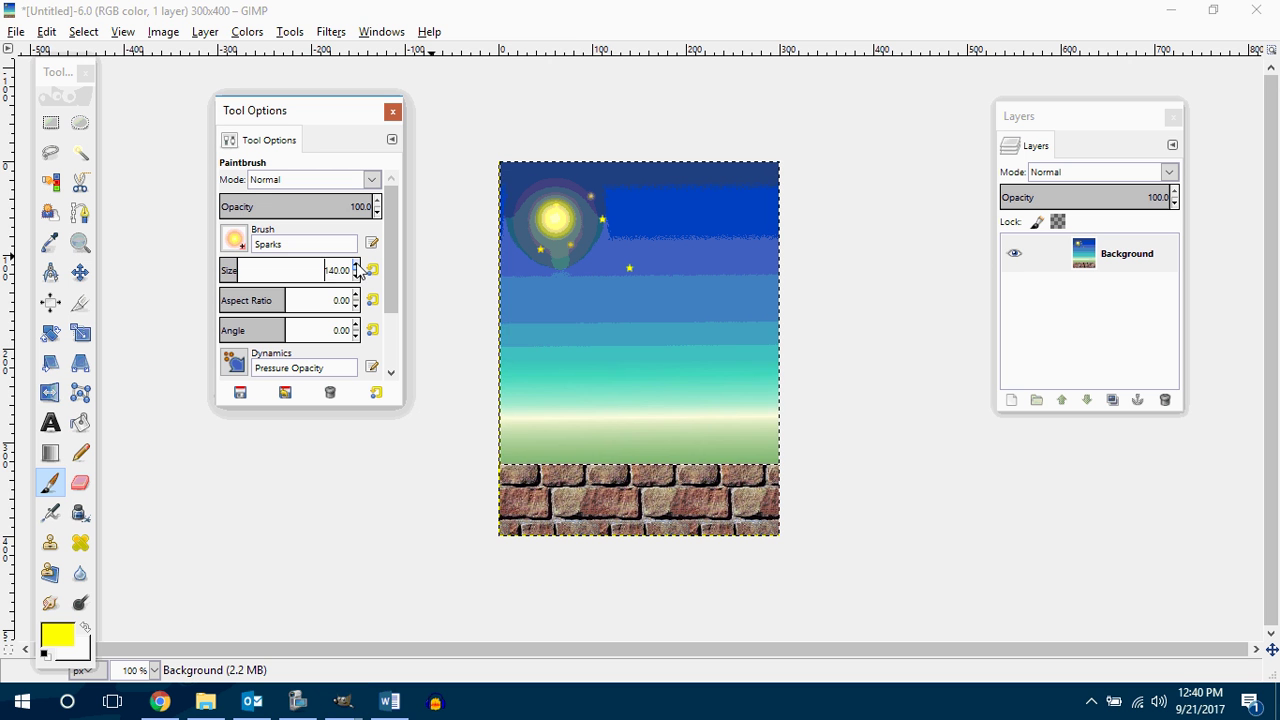
click(356, 266)
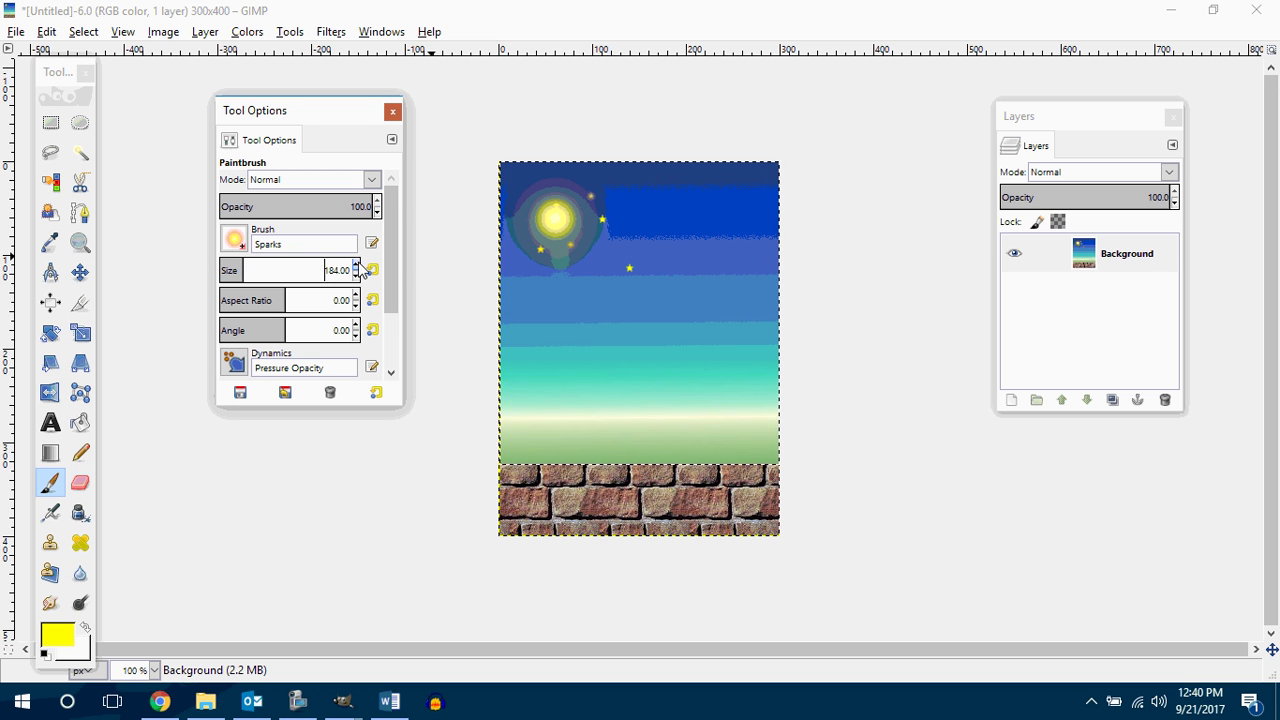
click(356, 266)
click(356, 266)
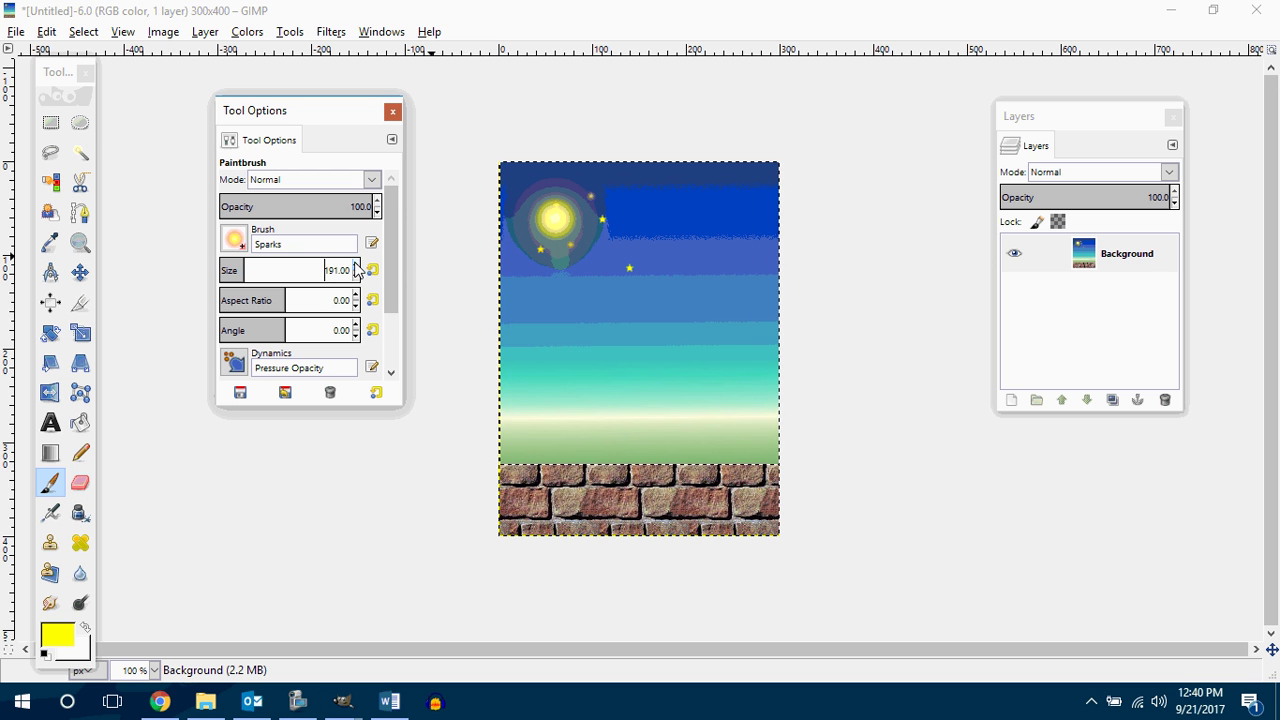
click(356, 266)
click(356, 266)
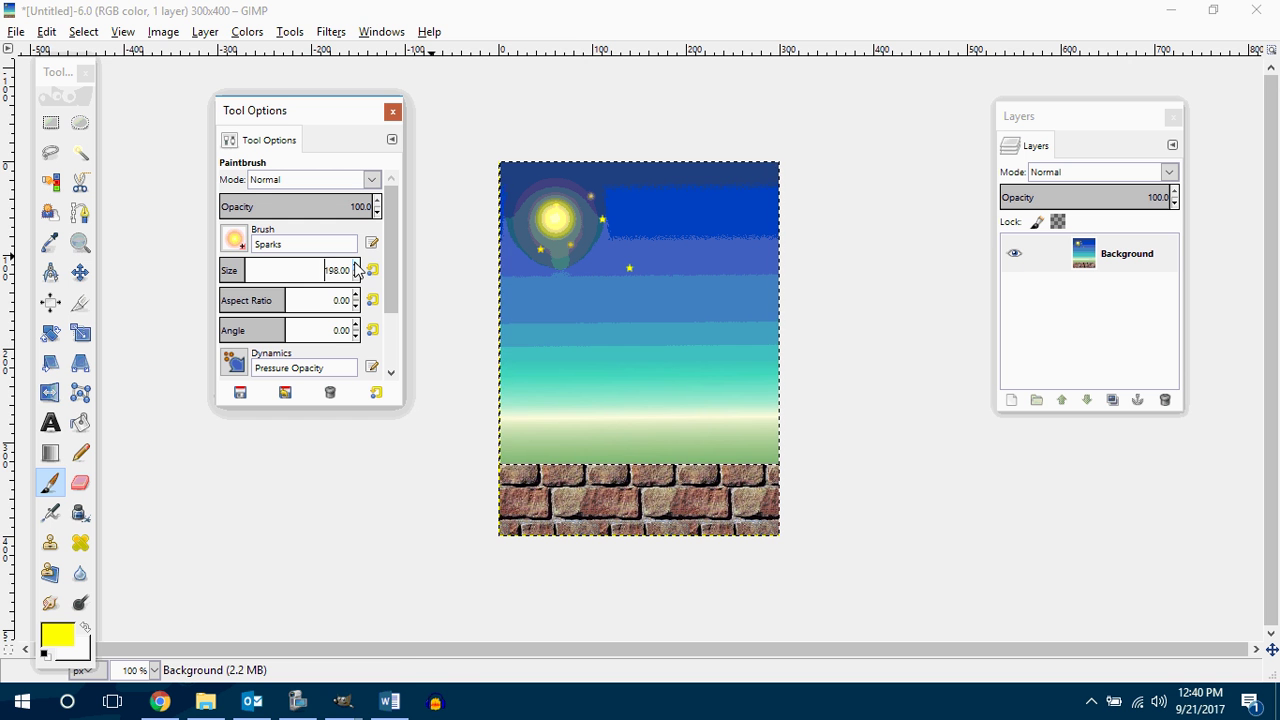
click(701, 232)
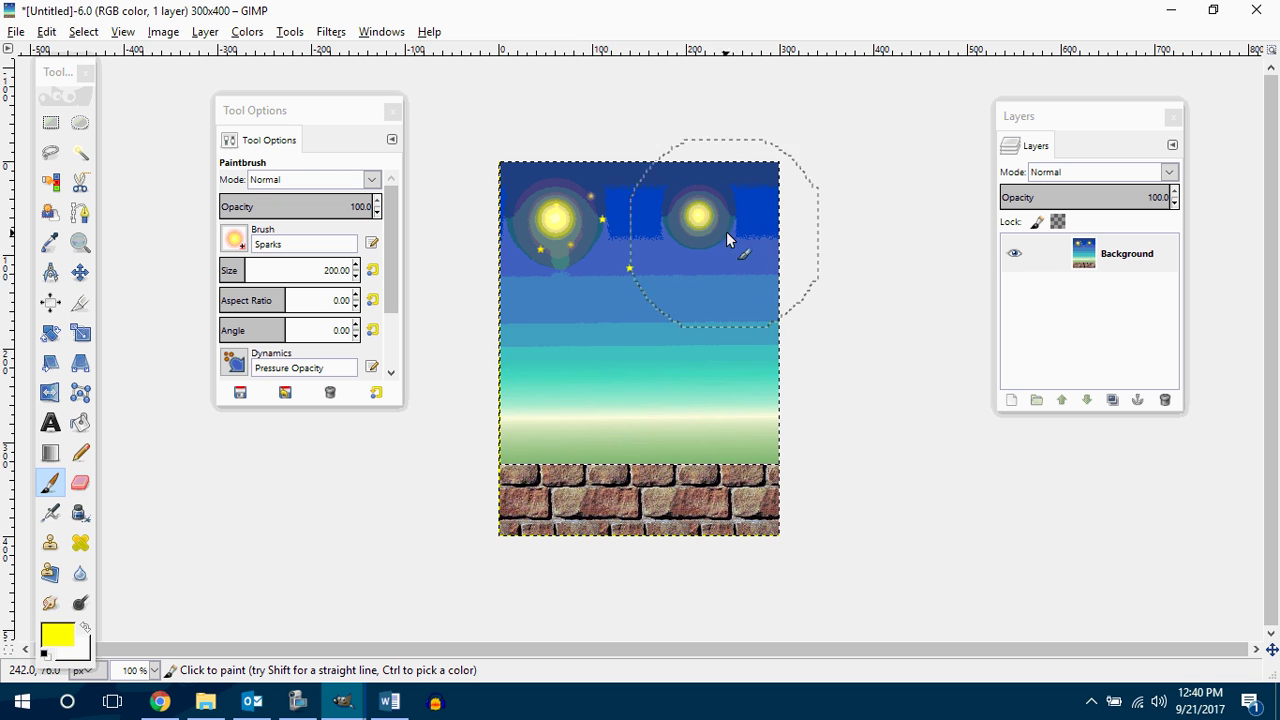
click(732, 226)
click(638, 258)
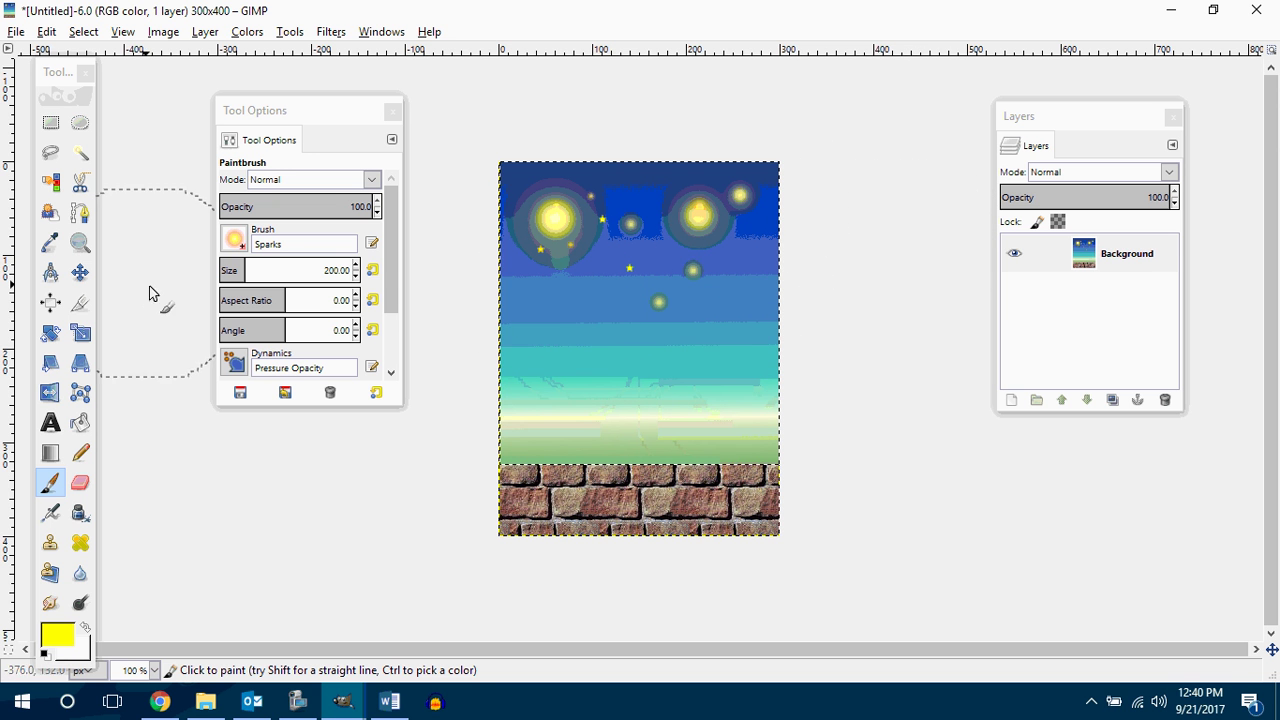
Switch to the 2. Star brush, test one yellow star at size 200 on the sky's upper edge and undo it
click(234, 238)
click(312, 295)
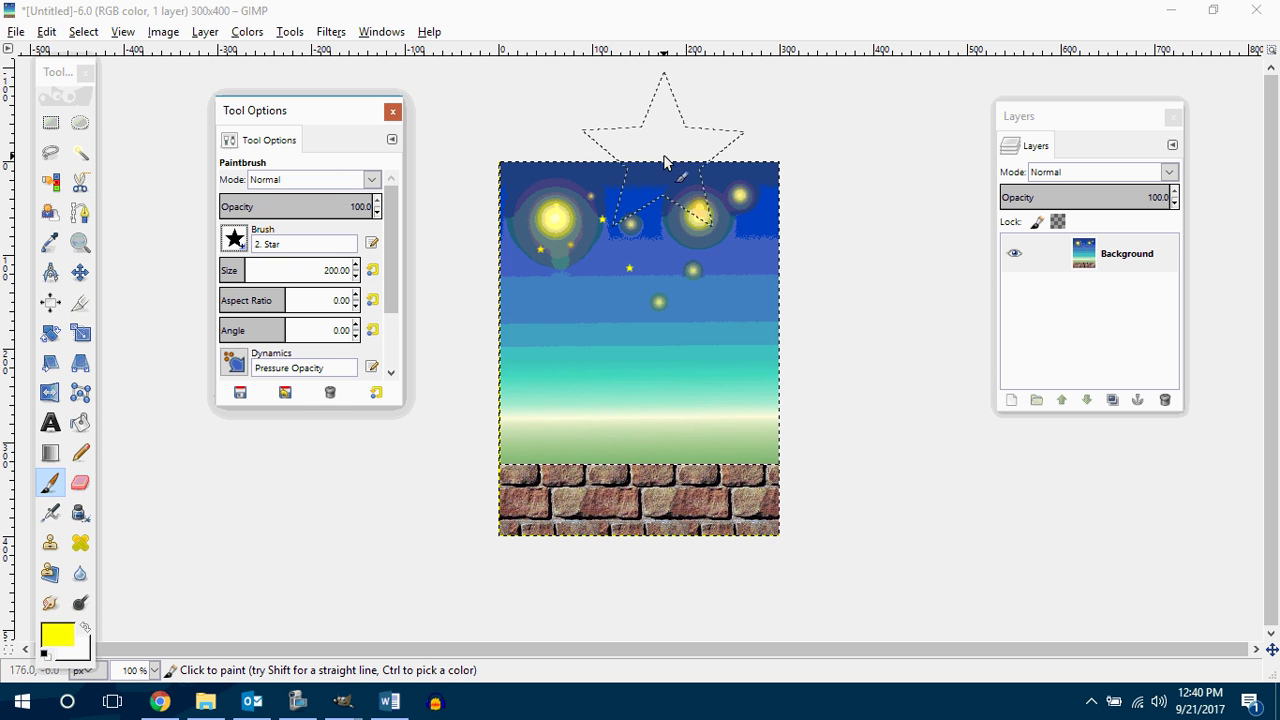
click(656, 152)
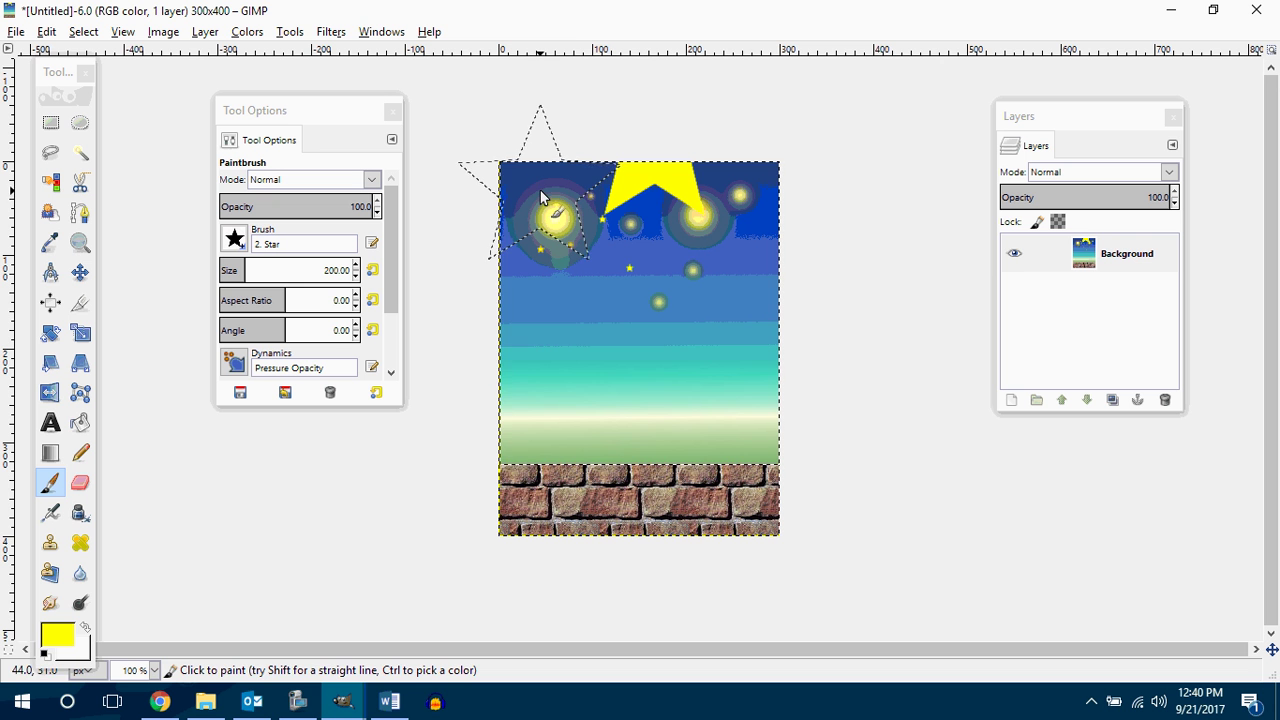
key(ctrl+z)
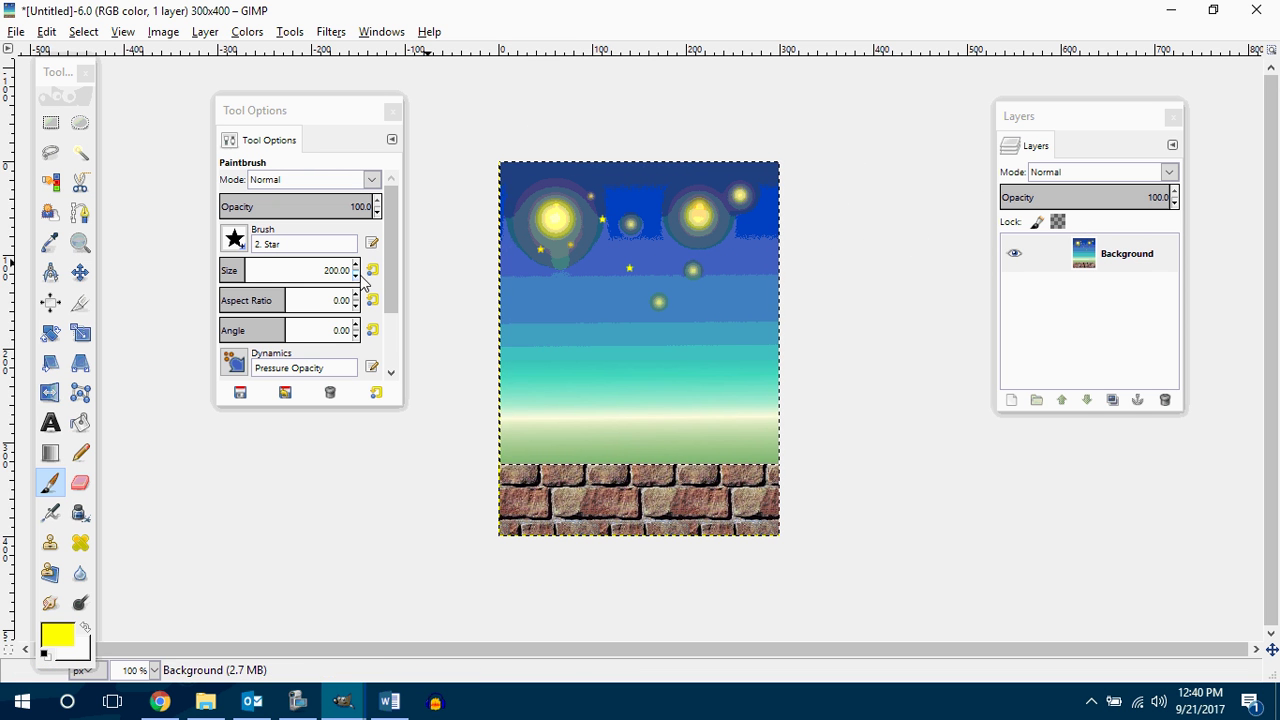
Set the 2. Star brush size to 10 and scatter small yellow stars around the glowing lights in the sky
click(356, 275)
drag(351, 277, 364, 272)
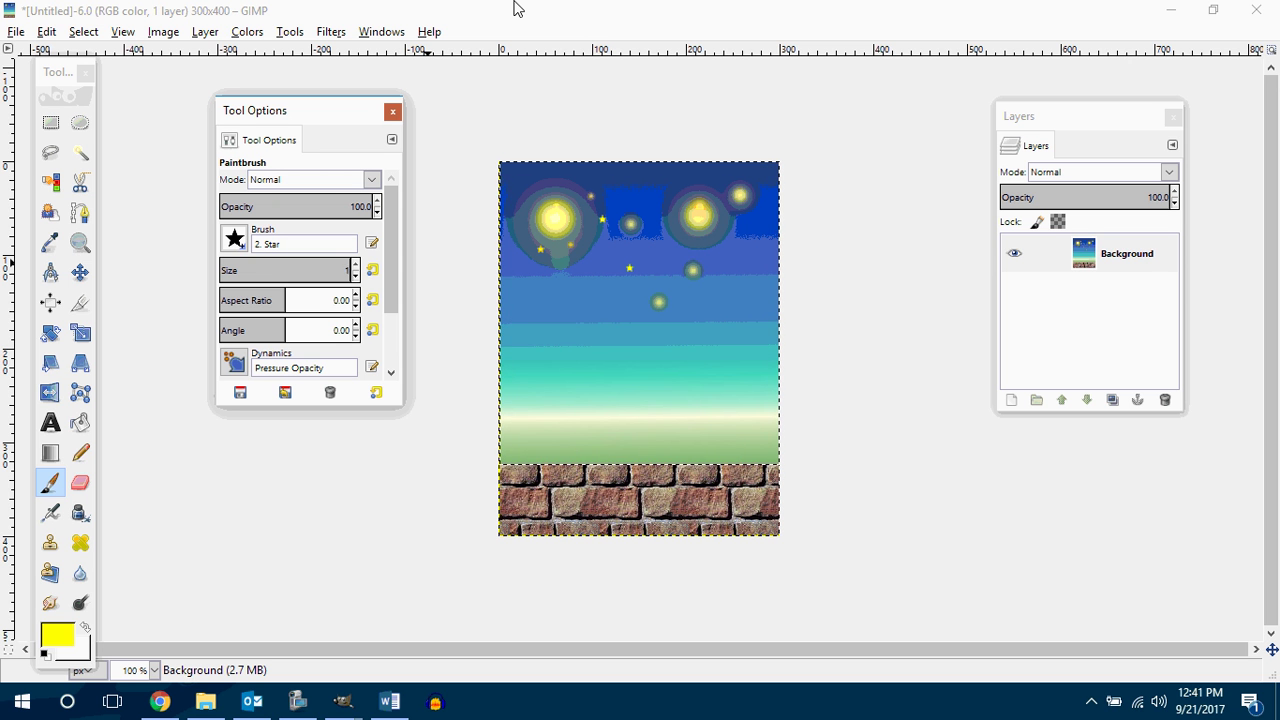
key(Return)
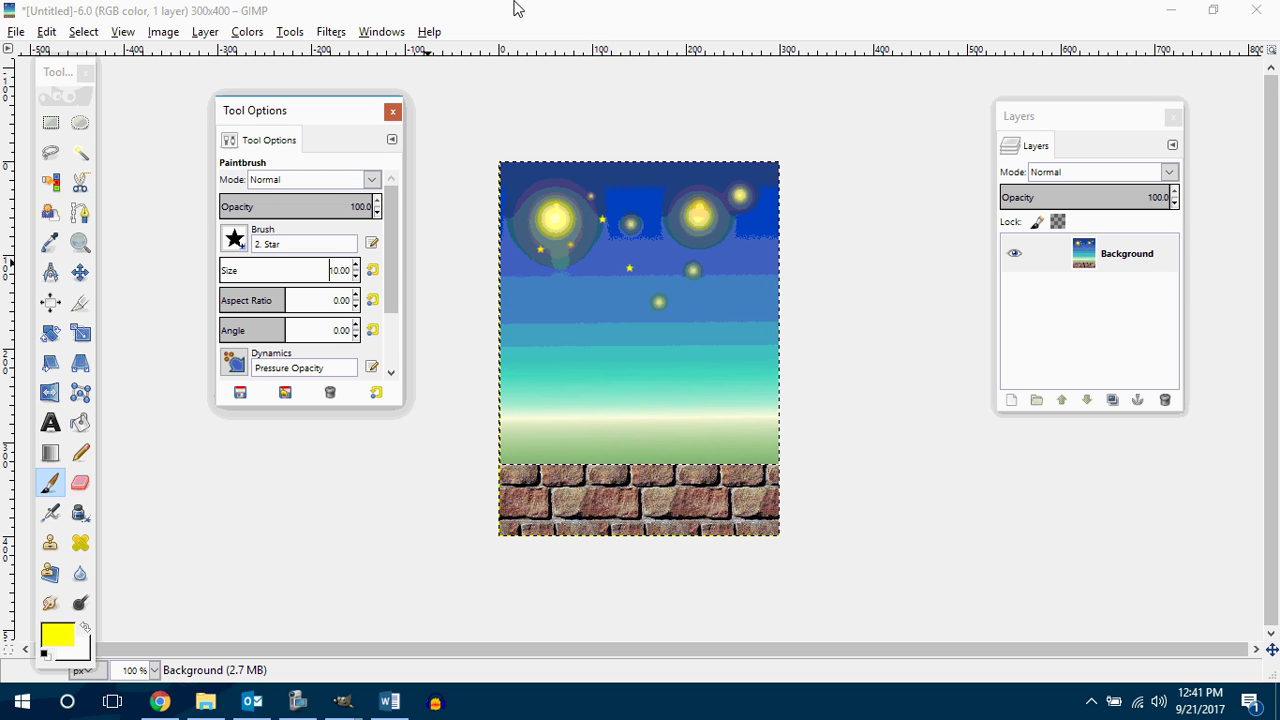
click(557, 289)
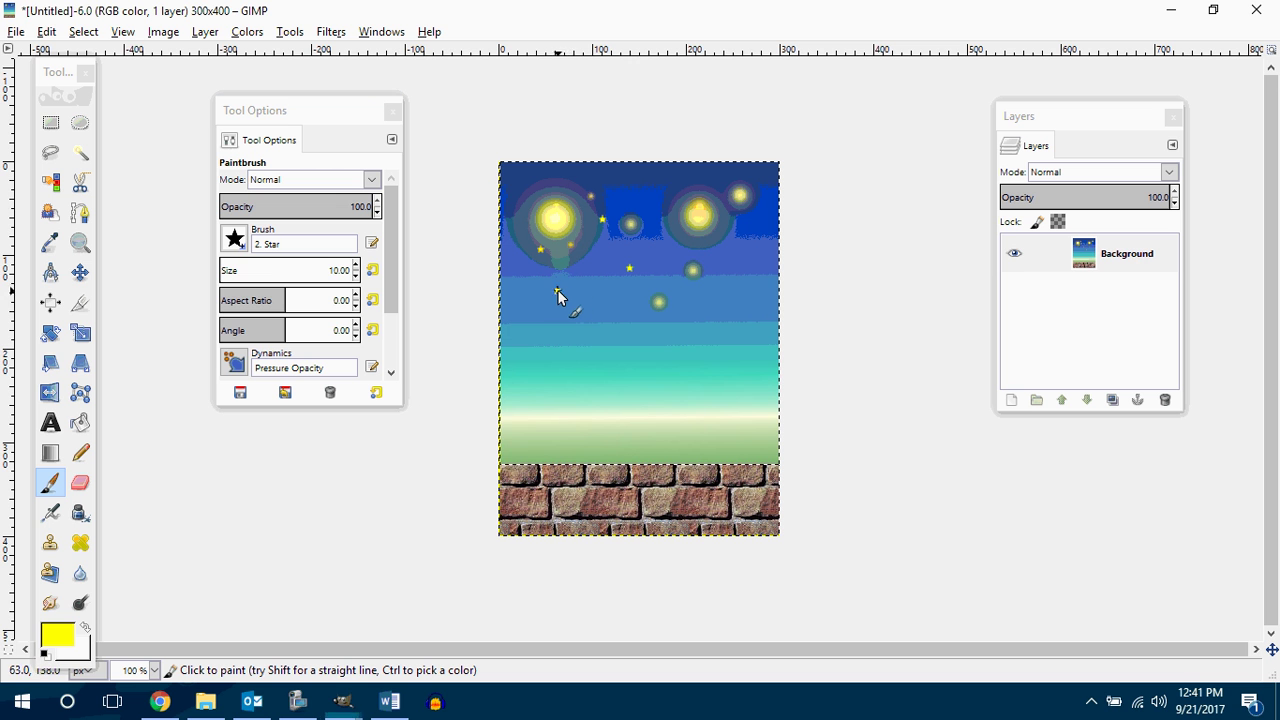
click(735, 248)
click(732, 297)
click(764, 225)
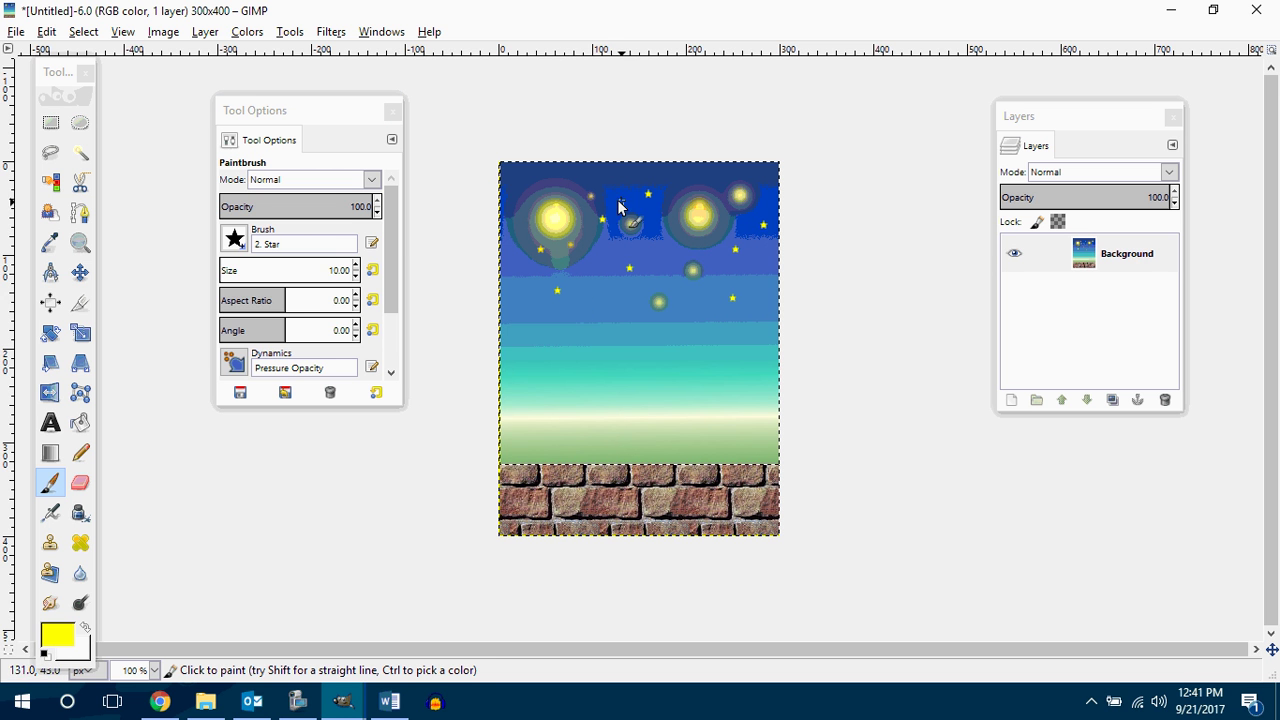
click(514, 286)
click(679, 176)
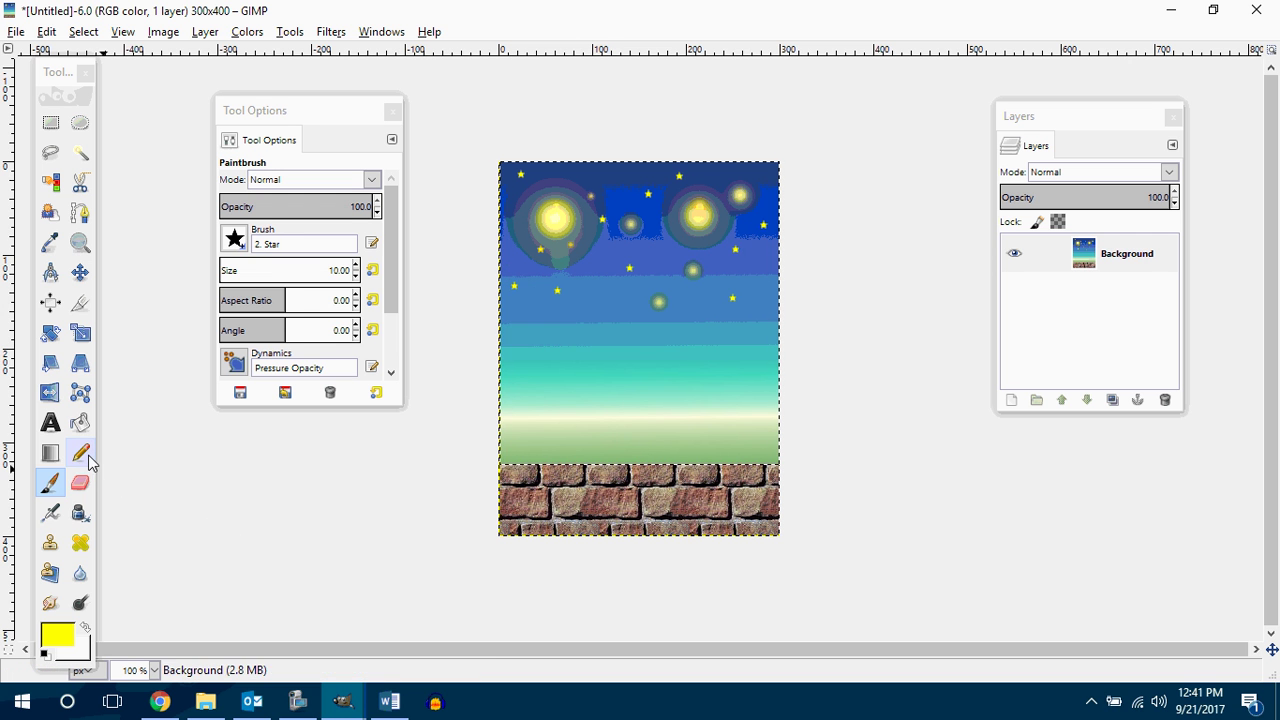
Switch to the Airbrush with a white (ffffff) foreground colour and the 2. Hardness 025 brush
click(50, 516)
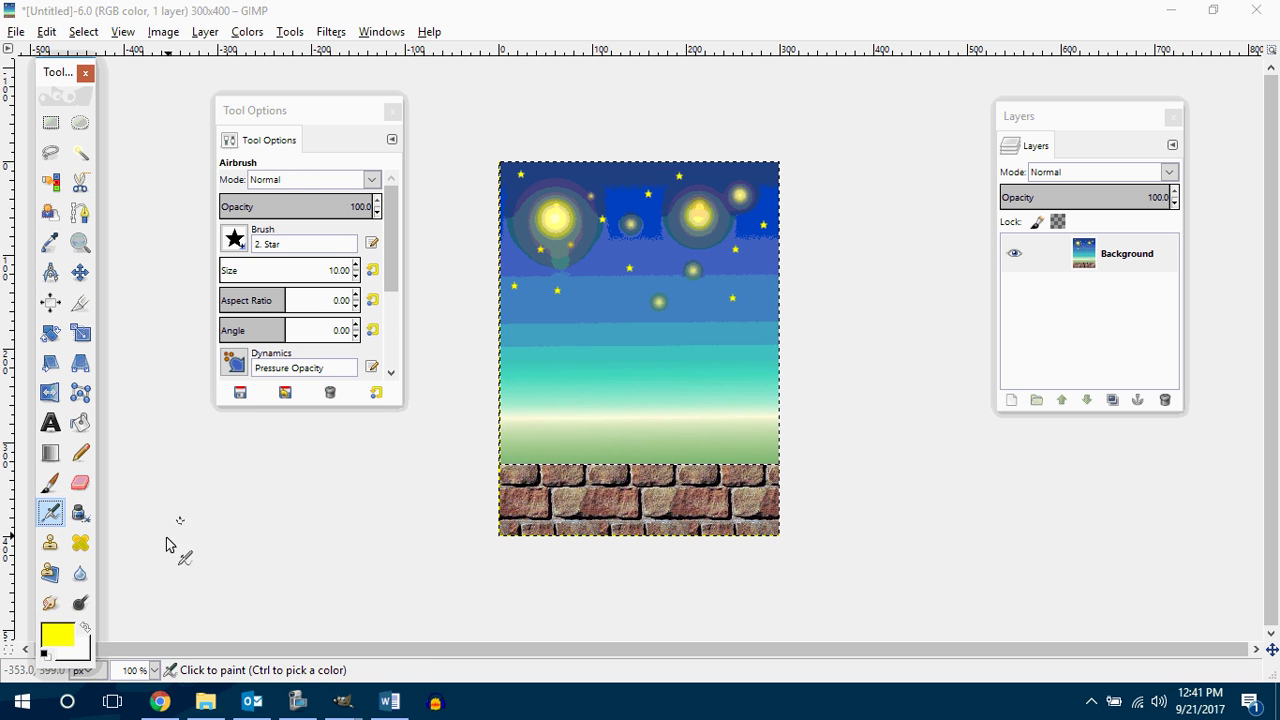
click(55, 636)
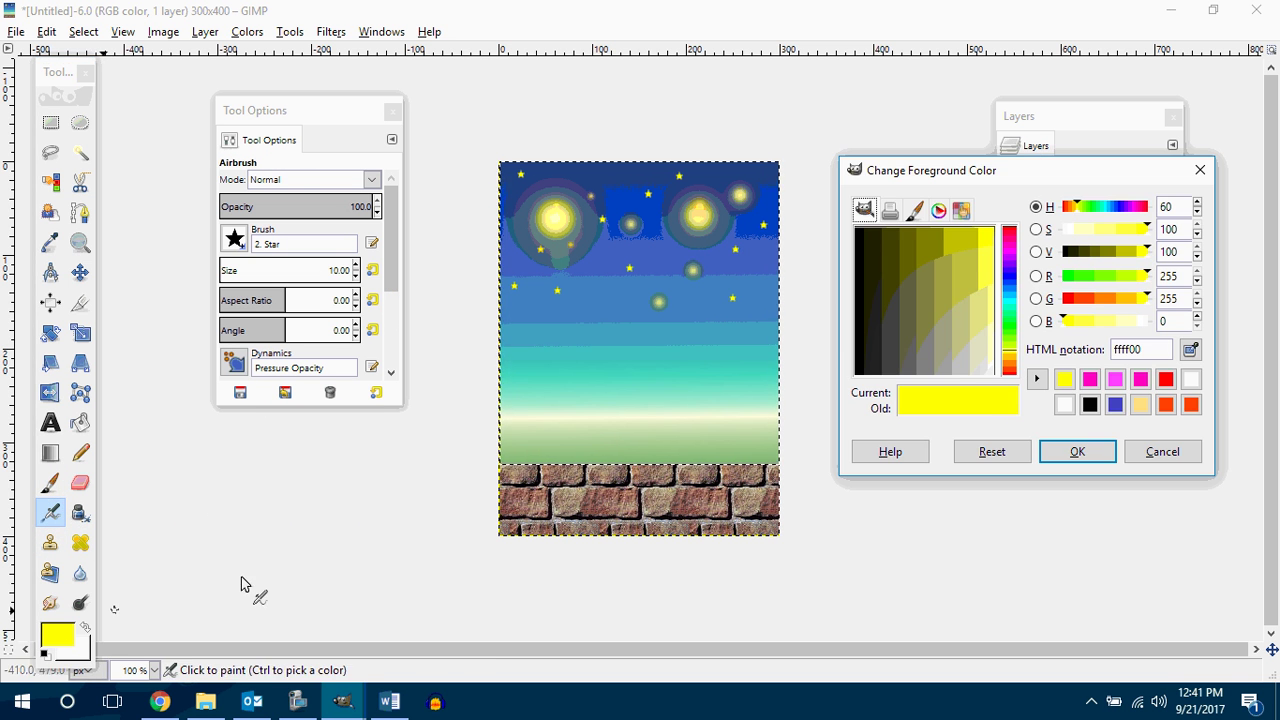
click(1064, 404)
click(233, 245)
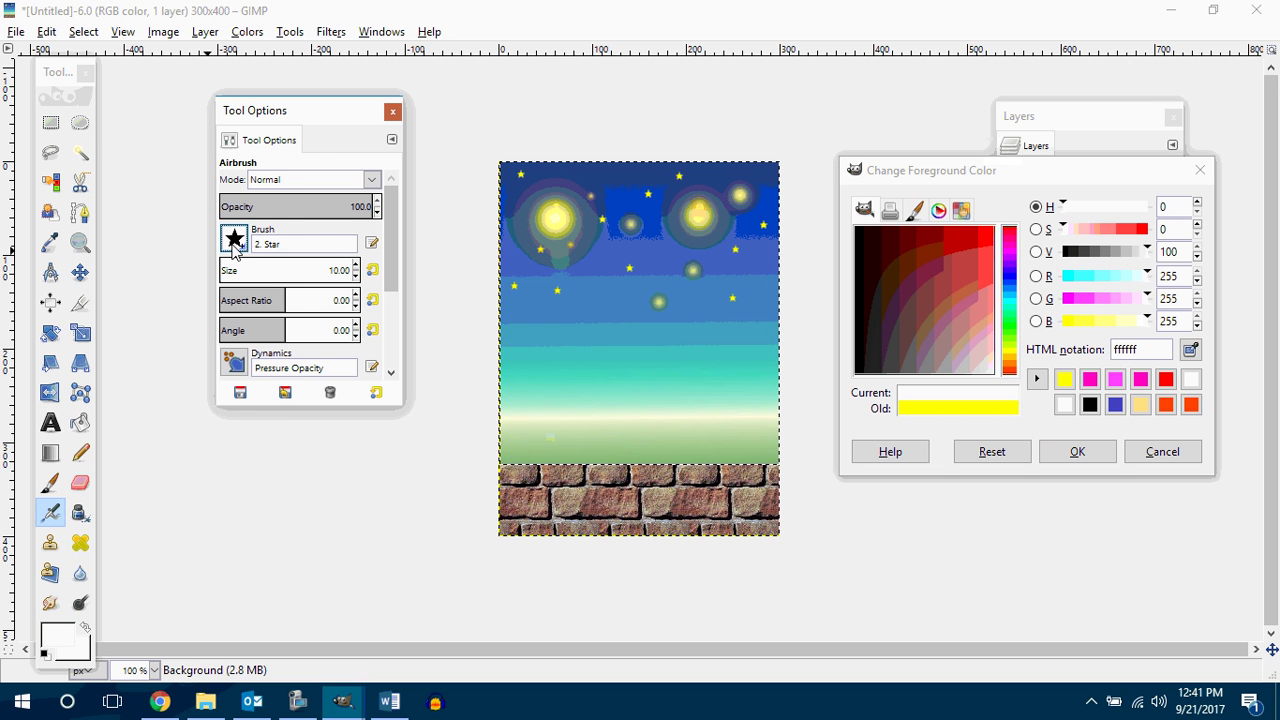
click(235, 247)
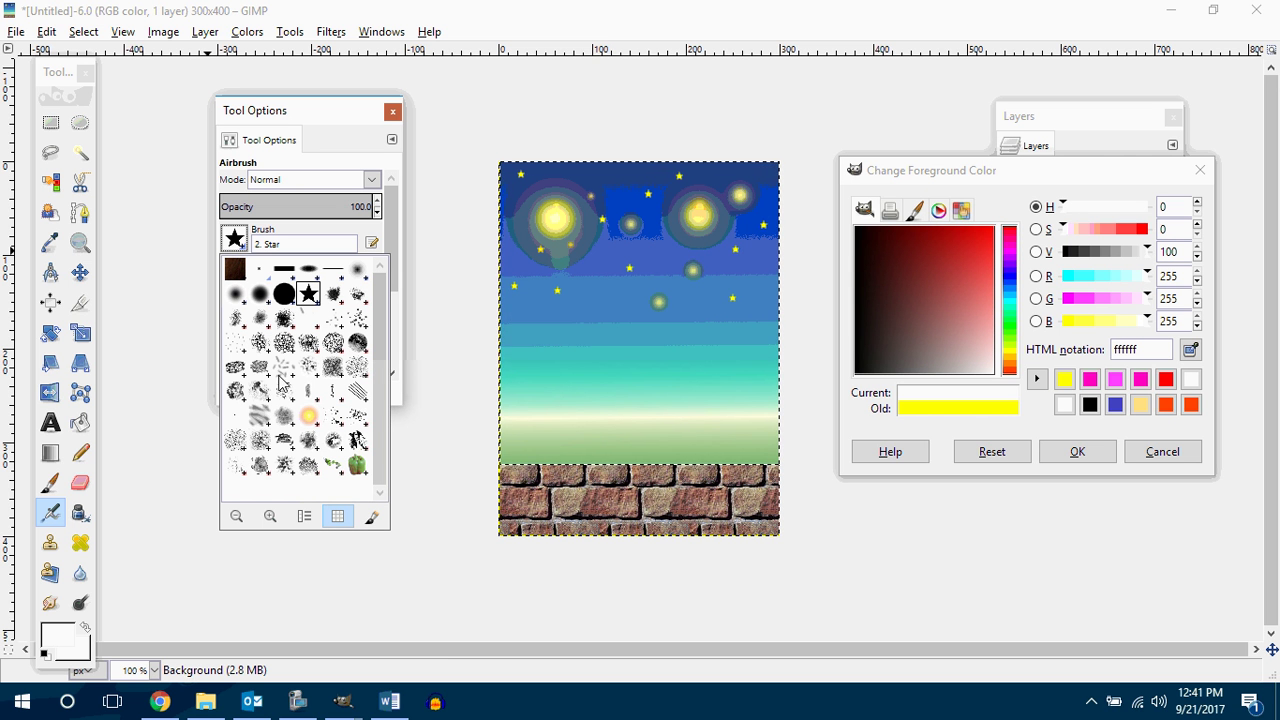
click(359, 277)
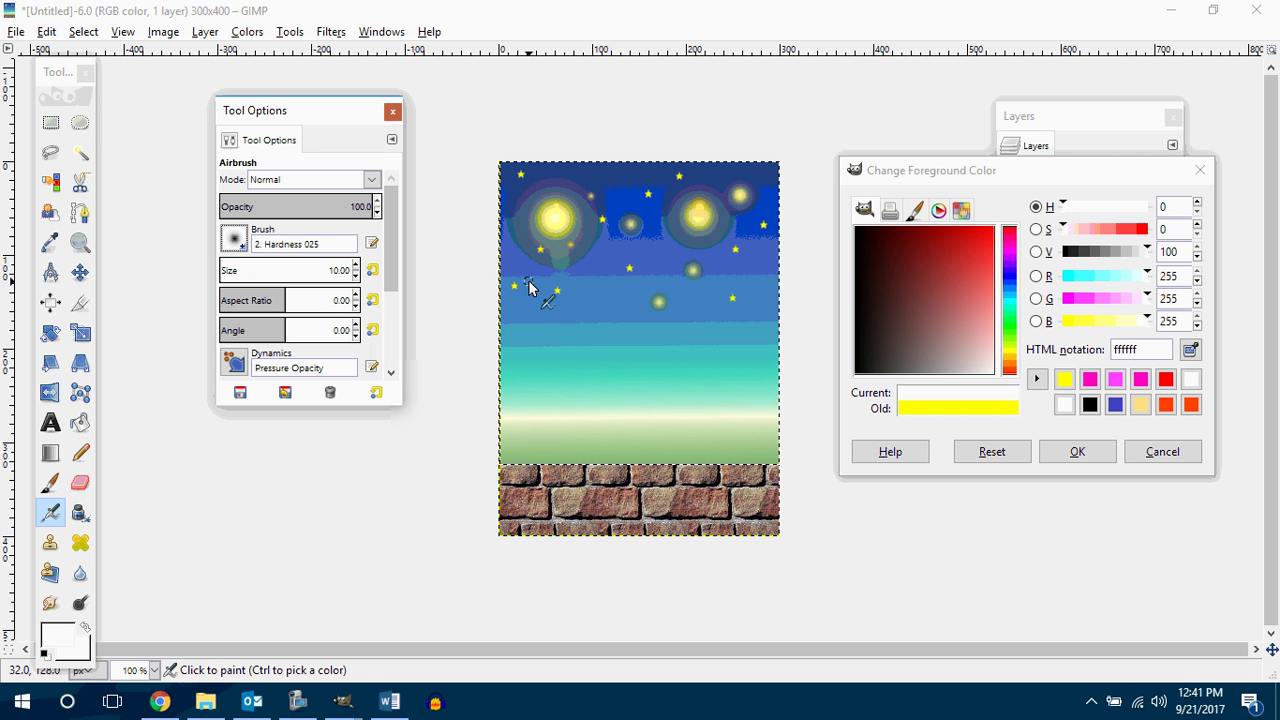
Try airbrushing a small white cloud below the upper-left light at size 10 and undo it
mouse_move(528, 288)
mouse_down()
mouse_move(589, 298)
mouse_move(601, 281)
mouse_move(537, 259)
mouse_move(532, 287)
mouse_move(553, 284)
mouse_move(542, 298)
mouse_move(545, 266)
mouse_move(556, 270)
mouse_move(540, 265)
mouse_move(535, 276)
mouse_move(555, 285)
mouse_move(566, 268)
mouse_move(566, 280)
mouse_move(591, 272)
mouse_move(559, 283)
mouse_up()
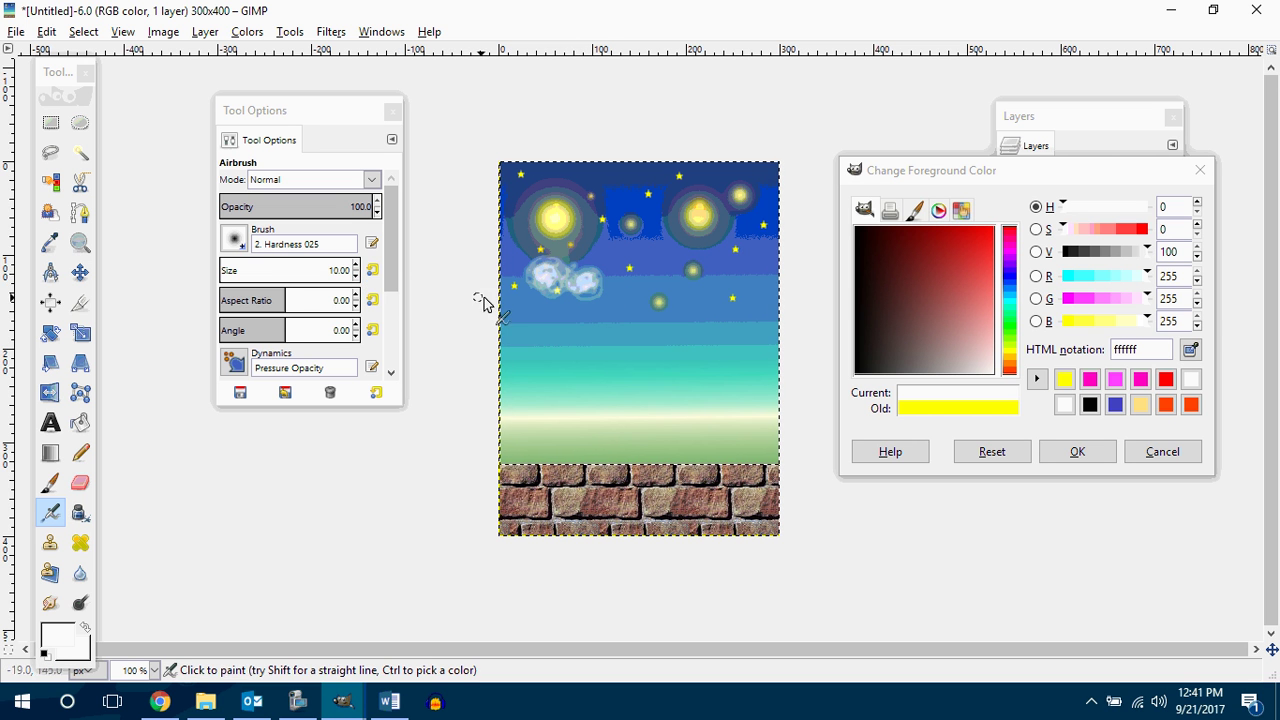
key(ctrl+z)
key(ctrl+z)
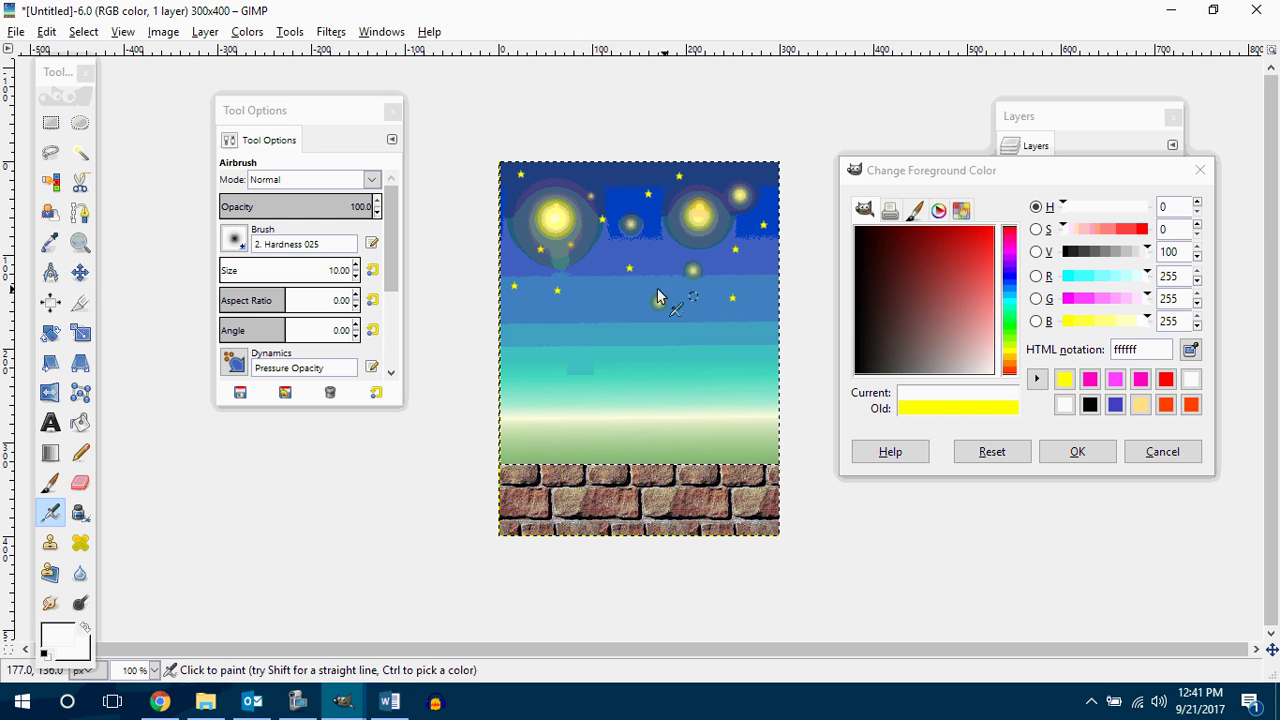
Set the Airbrush size to 53 and paint two soft white clouds side by side across the middle of the sky, undoing any stray stroke
scroll(355, 268, up, 4)
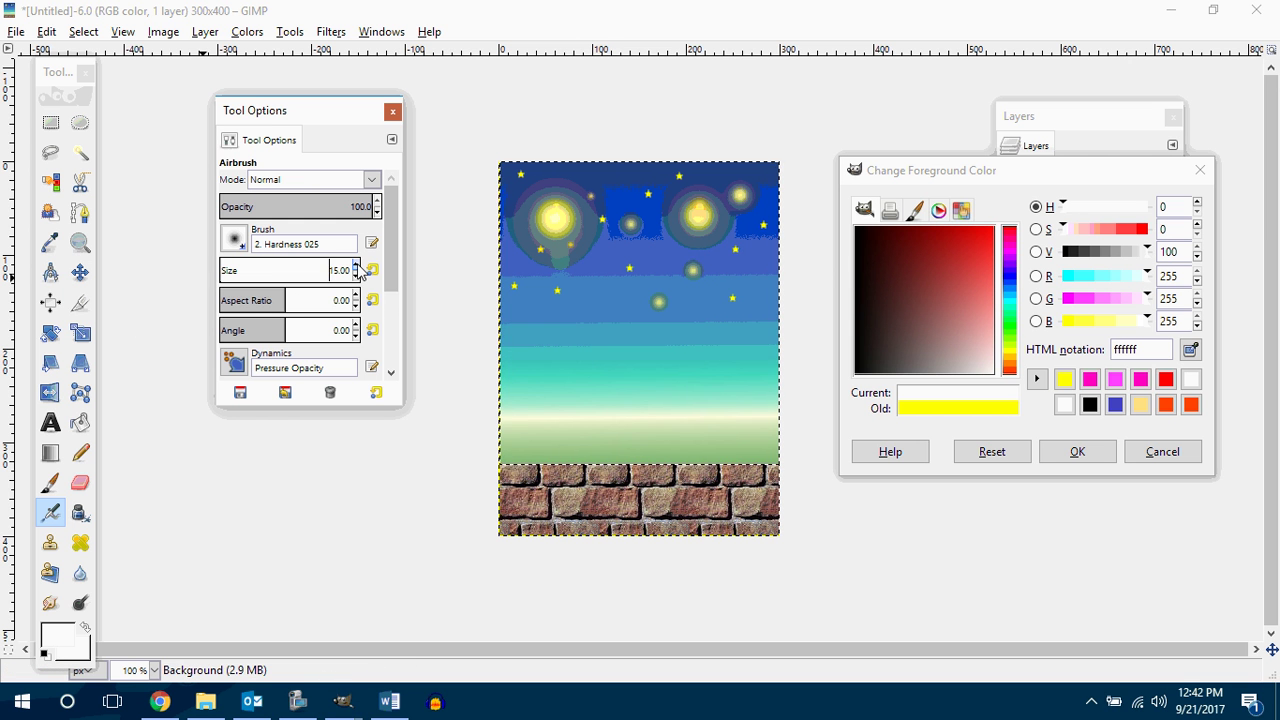
key(bracketright)
key(bracketright)
key(bracketright)
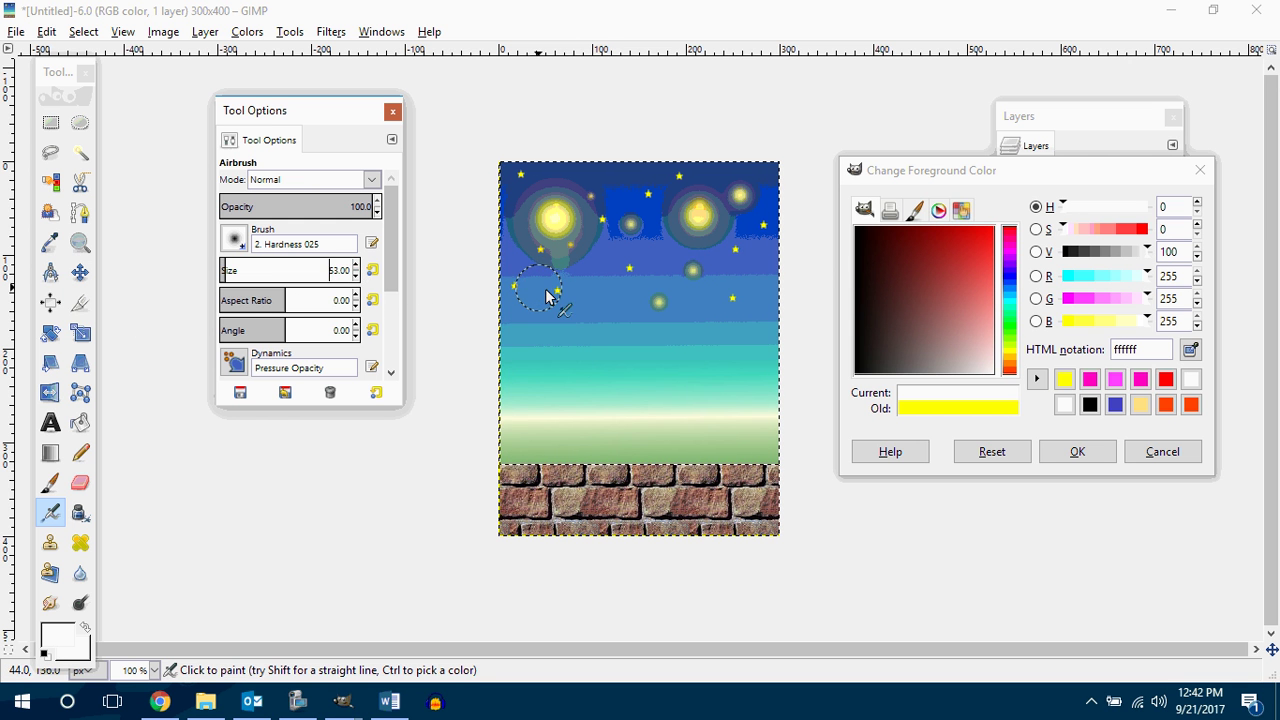
mouse_move(567, 284)
mouse_down()
mouse_move(599, 266)
mouse_move(625, 300)
mouse_move(552, 300)
mouse_move(579, 277)
mouse_move(604, 290)
mouse_move(606, 269)
mouse_move(576, 284)
mouse_move(597, 282)
mouse_move(598, 294)
mouse_move(582, 288)
mouse_move(595, 296)
mouse_move(573, 290)
mouse_move(633, 287)
mouse_move(609, 298)
mouse_move(602, 287)
mouse_move(658, 304)
mouse_move(673, 285)
mouse_move(663, 265)
mouse_move(734, 256)
mouse_move(759, 280)
mouse_move(728, 318)
mouse_move(665, 269)
mouse_move(734, 291)
mouse_move(726, 268)
mouse_move(743, 275)
mouse_move(696, 291)
mouse_move(773, 329)
mouse_move(762, 363)
mouse_move(741, 336)
mouse_move(741, 287)
mouse_move(686, 277)
mouse_up()
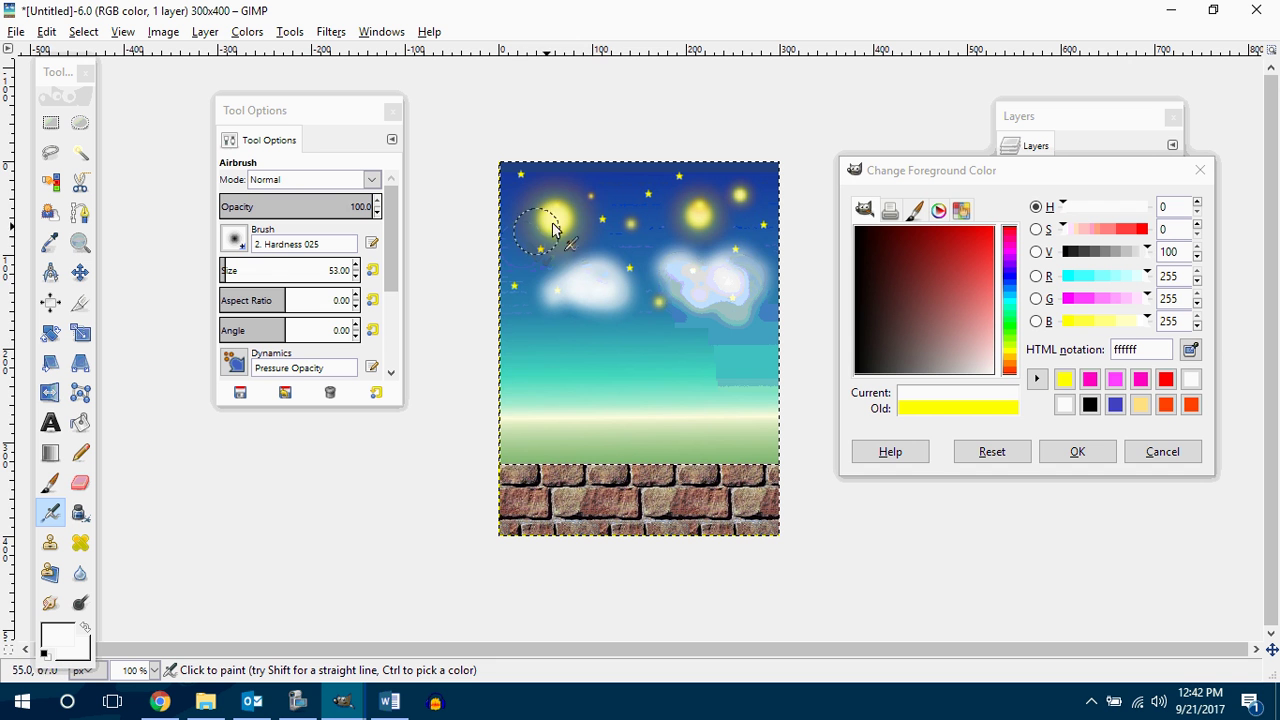
key(ctrl+z)
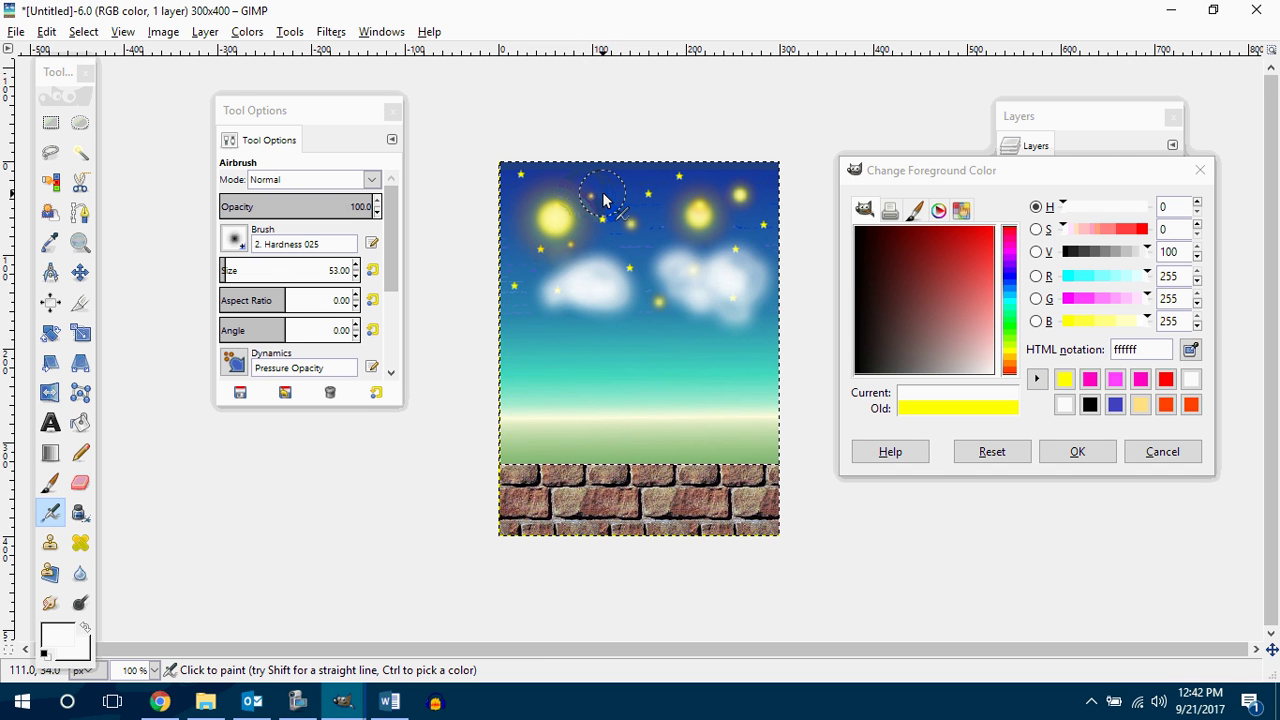
Airbrush a third white cloud across the top of the sky, over the upper-right light
mouse_move(600, 192)
mouse_down()
mouse_move(642, 183)
mouse_move(694, 218)
mouse_move(738, 198)
mouse_move(657, 162)
mouse_move(607, 182)
mouse_move(610, 198)
mouse_move(647, 181)
mouse_move(664, 203)
mouse_move(677, 187)
mouse_move(712, 206)
mouse_move(694, 200)
mouse_move(691, 216)
mouse_move(655, 180)
mouse_move(614, 193)
mouse_move(669, 178)
mouse_move(609, 198)
mouse_move(659, 177)
mouse_move(611, 189)
mouse_up()
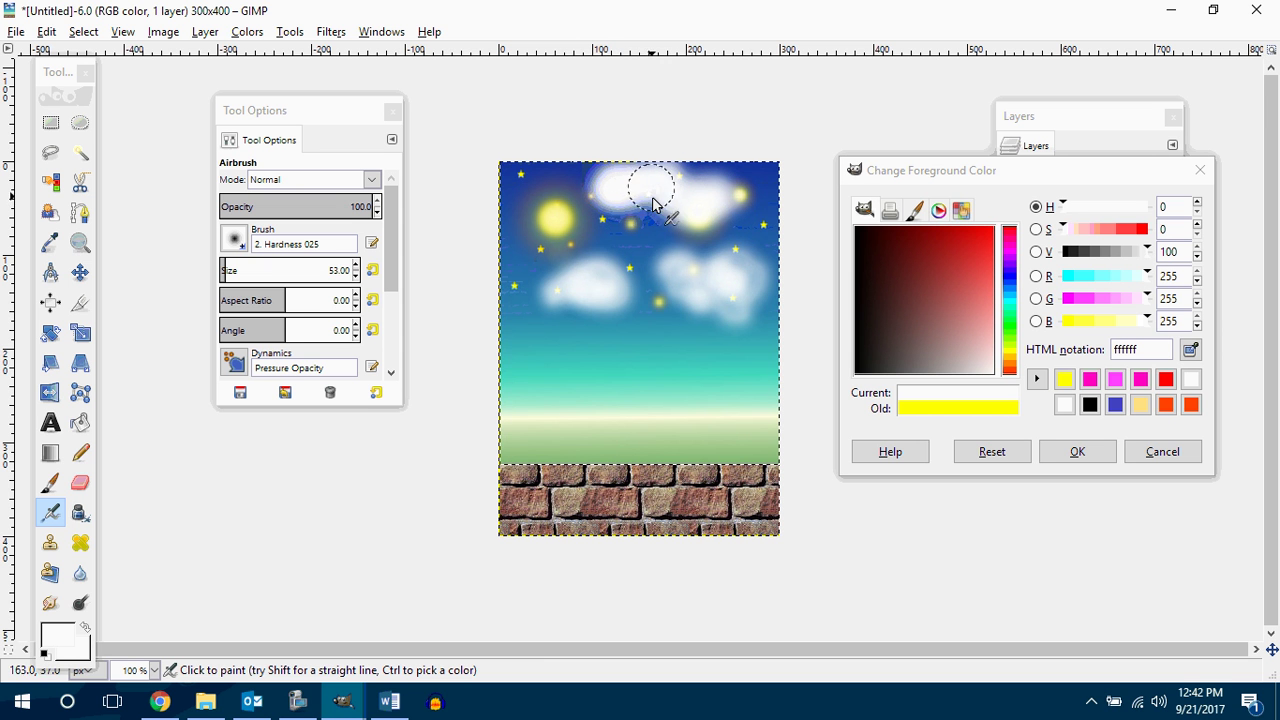
mouse_move(637, 349)
mouse_down()
mouse_move(574, 343)
mouse_move(532, 367)
mouse_move(662, 347)
mouse_move(578, 377)
mouse_up()
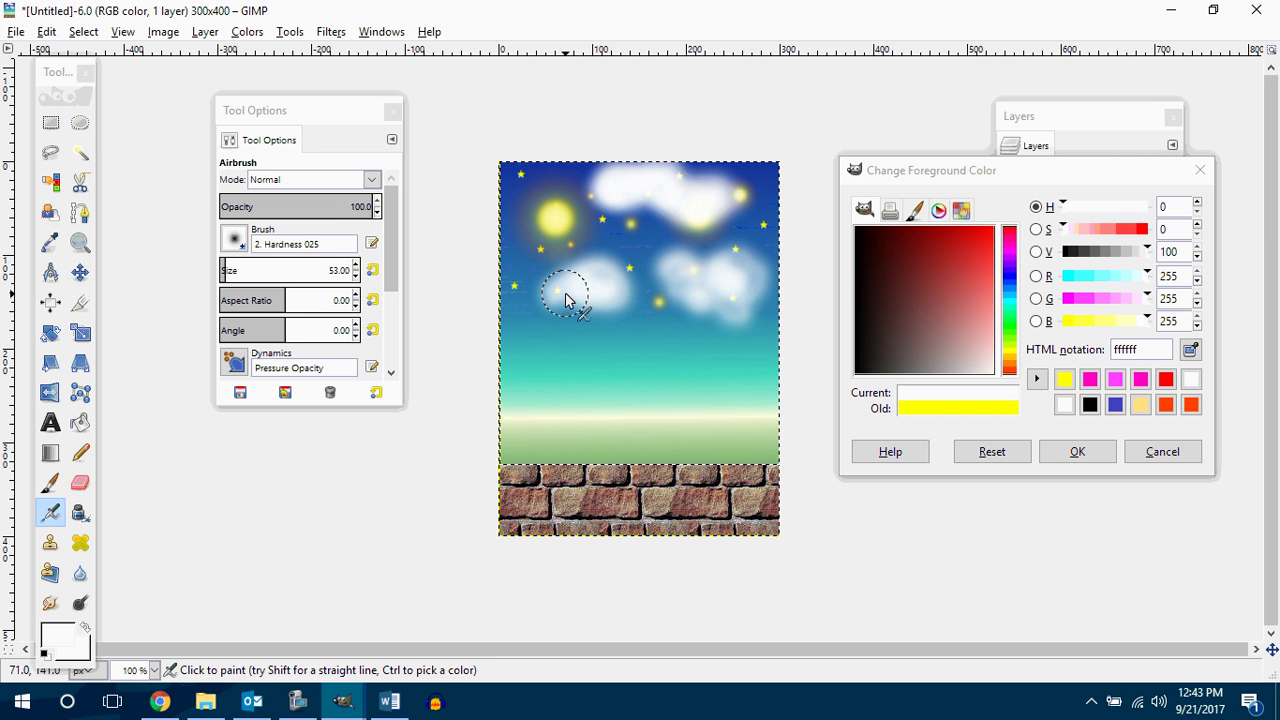
drag(565, 300, 601, 290)
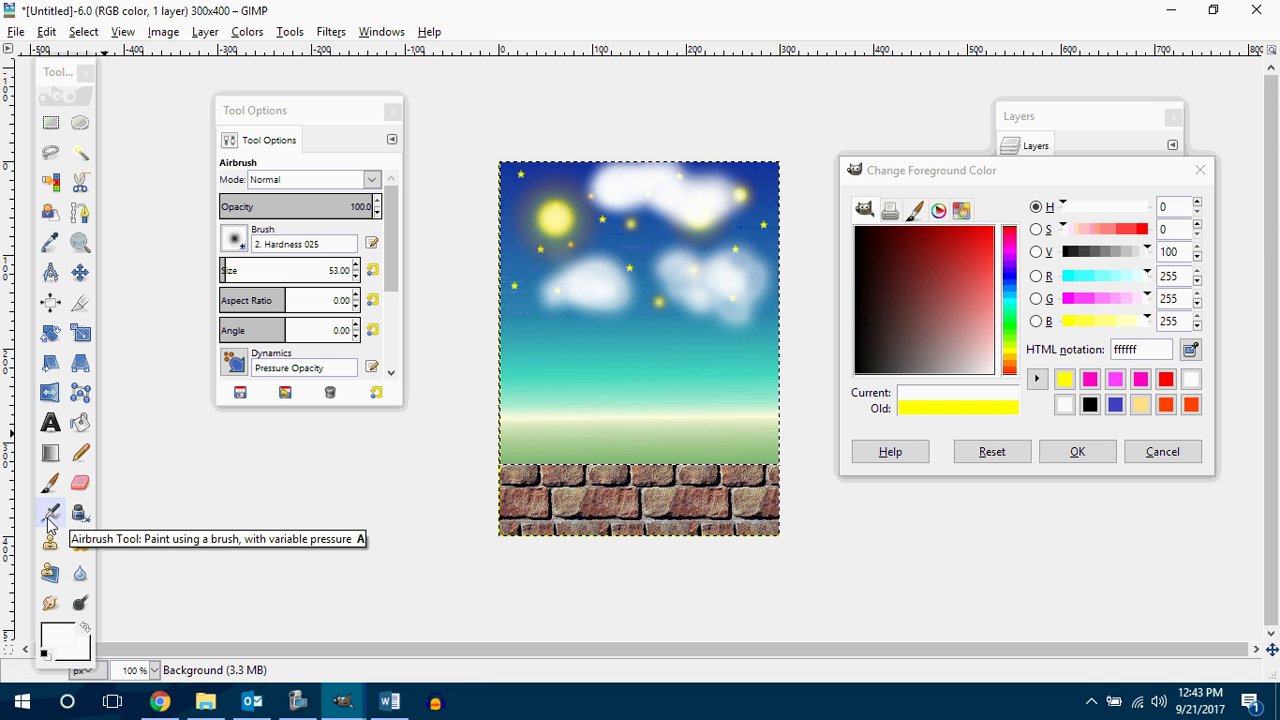
Increase the Airbrush size to 112 and close the foreground colour settings
click(56, 640)
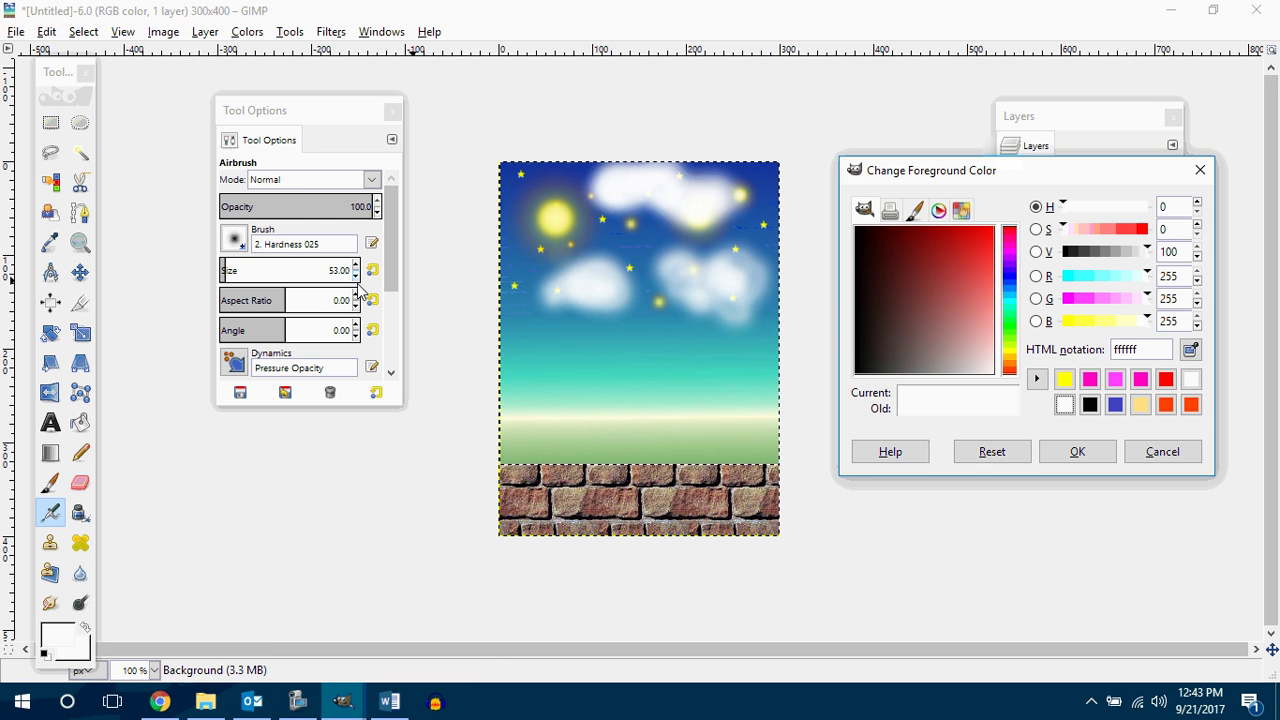
click(356, 267)
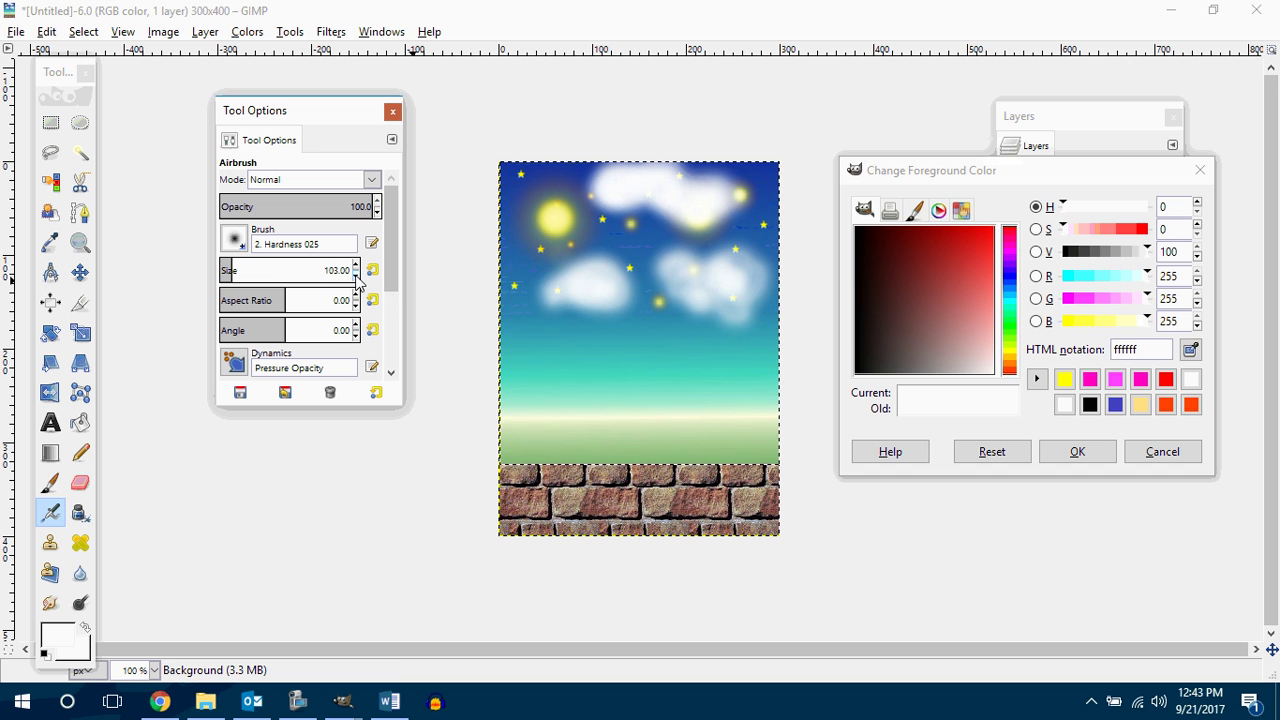
click(356, 266)
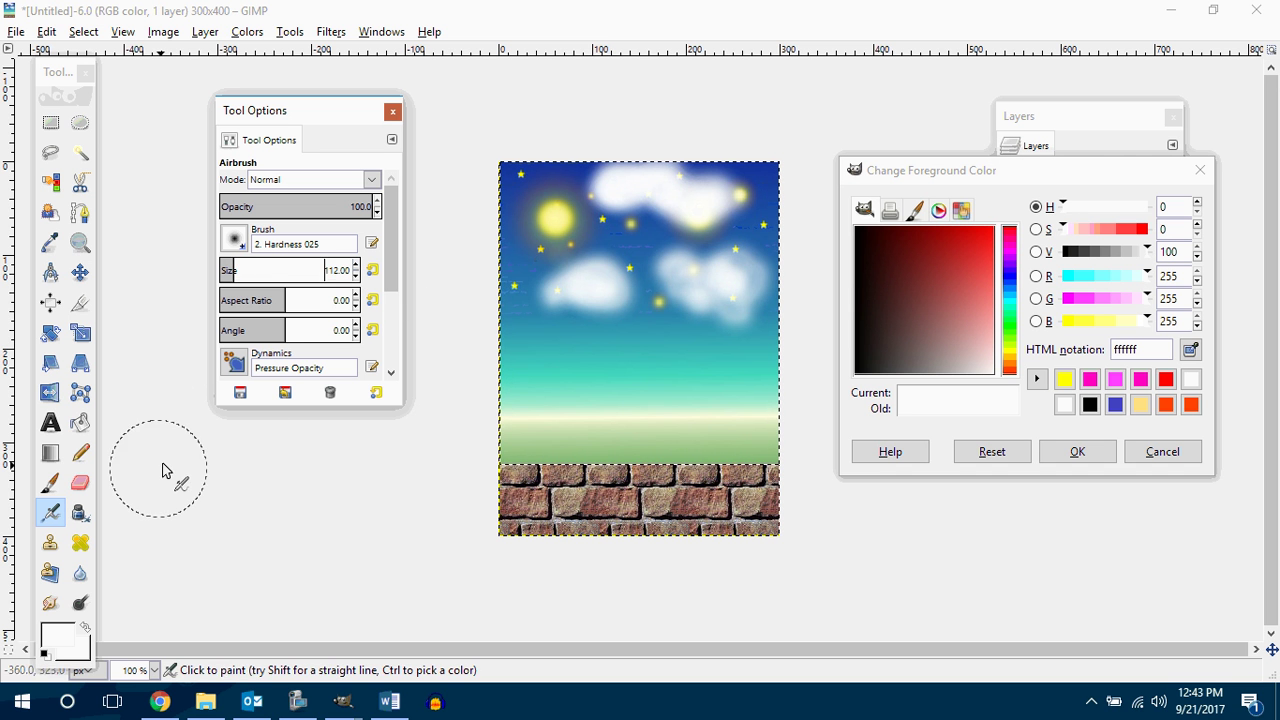
click(70, 645)
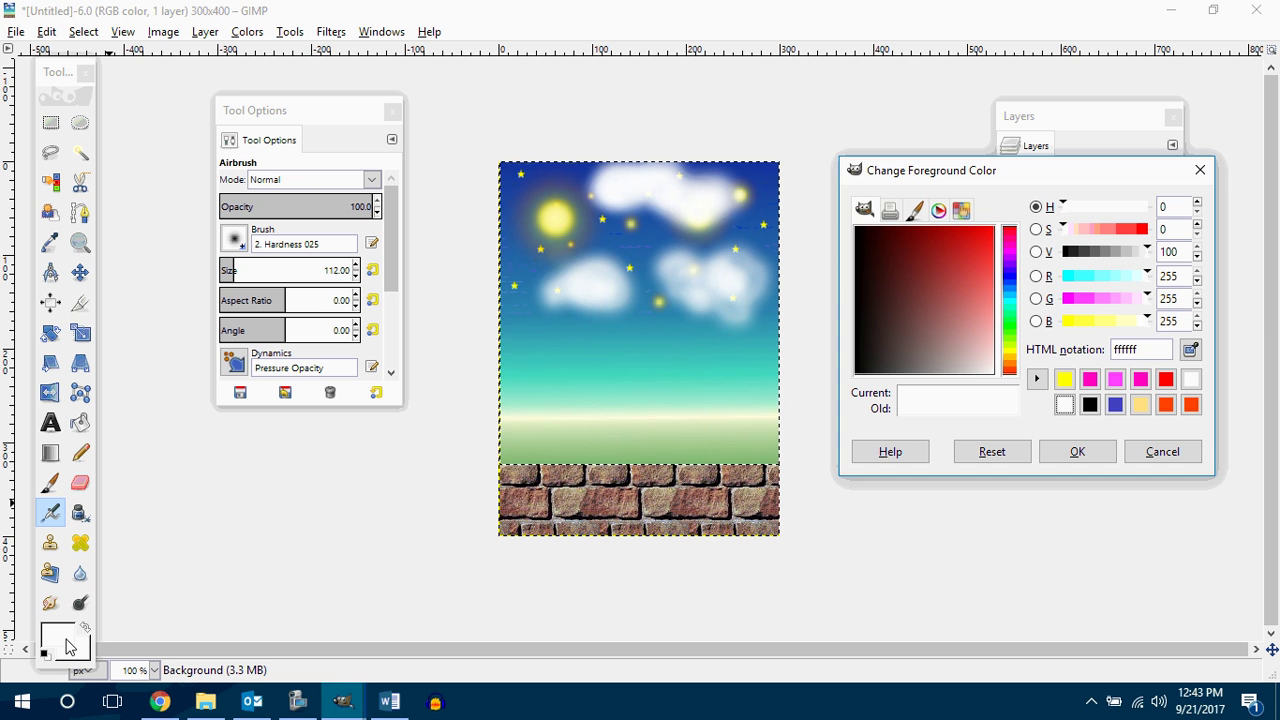
click(1200, 170)
Try airbrushing a large magenta (f008d7) cloud over the two middle clouds and undo it
click(70, 643)
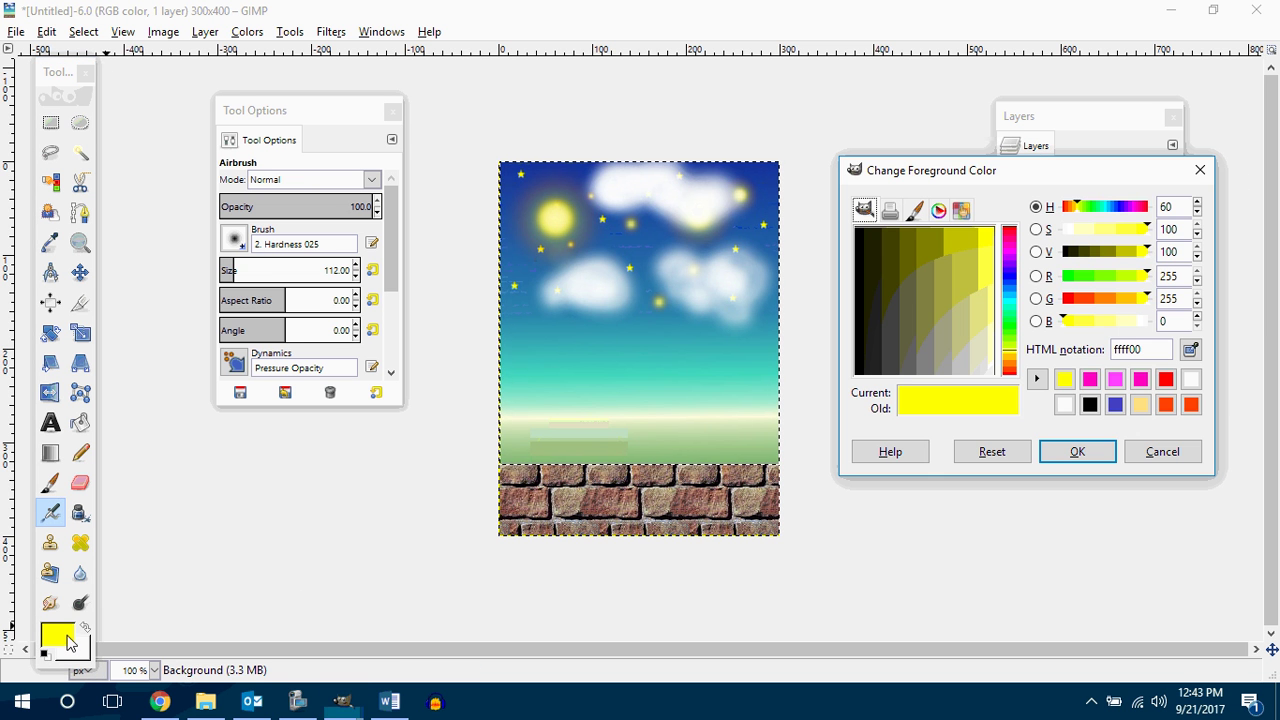
click(1089, 379)
mouse_move(590, 270)
mouse_down()
mouse_move(628, 254)
mouse_move(680, 266)
mouse_move(639, 293)
mouse_move(586, 299)
mouse_move(693, 324)
mouse_move(682, 341)
mouse_move(624, 316)
mouse_move(654, 302)
mouse_move(637, 270)
mouse_move(689, 306)
mouse_move(690, 268)
mouse_move(620, 289)
mouse_up()
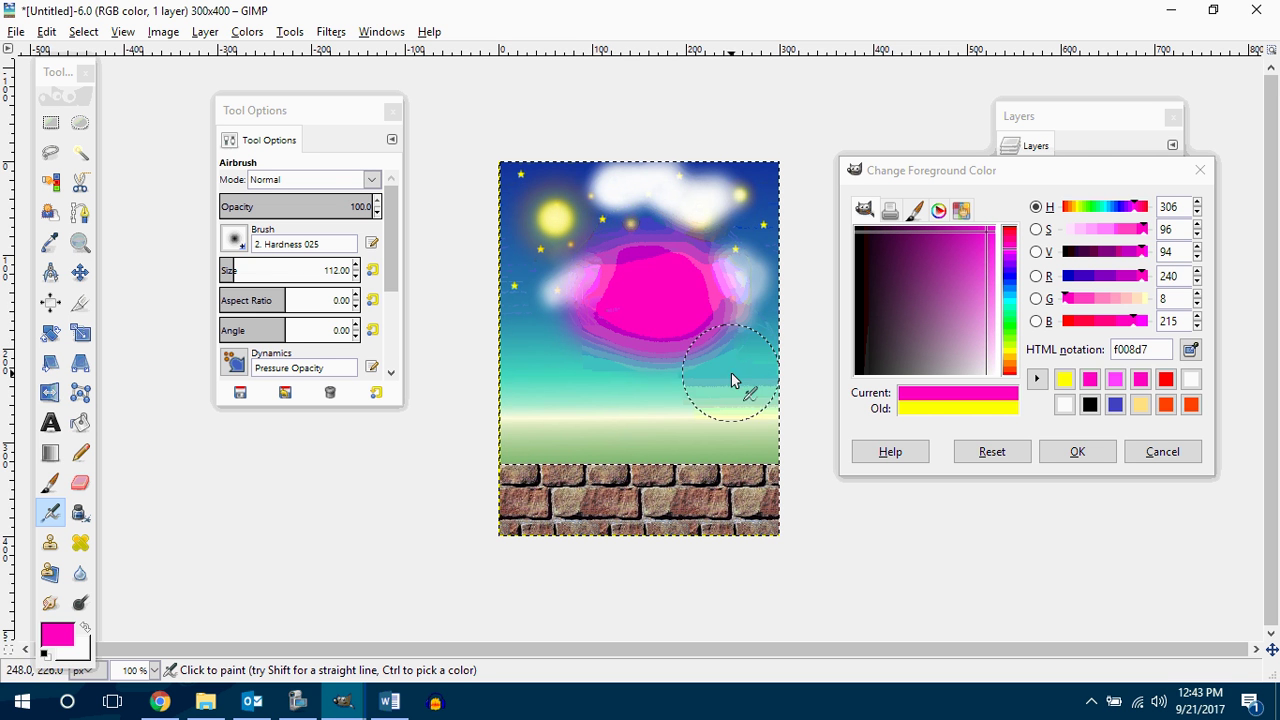
key(ctrl+z)
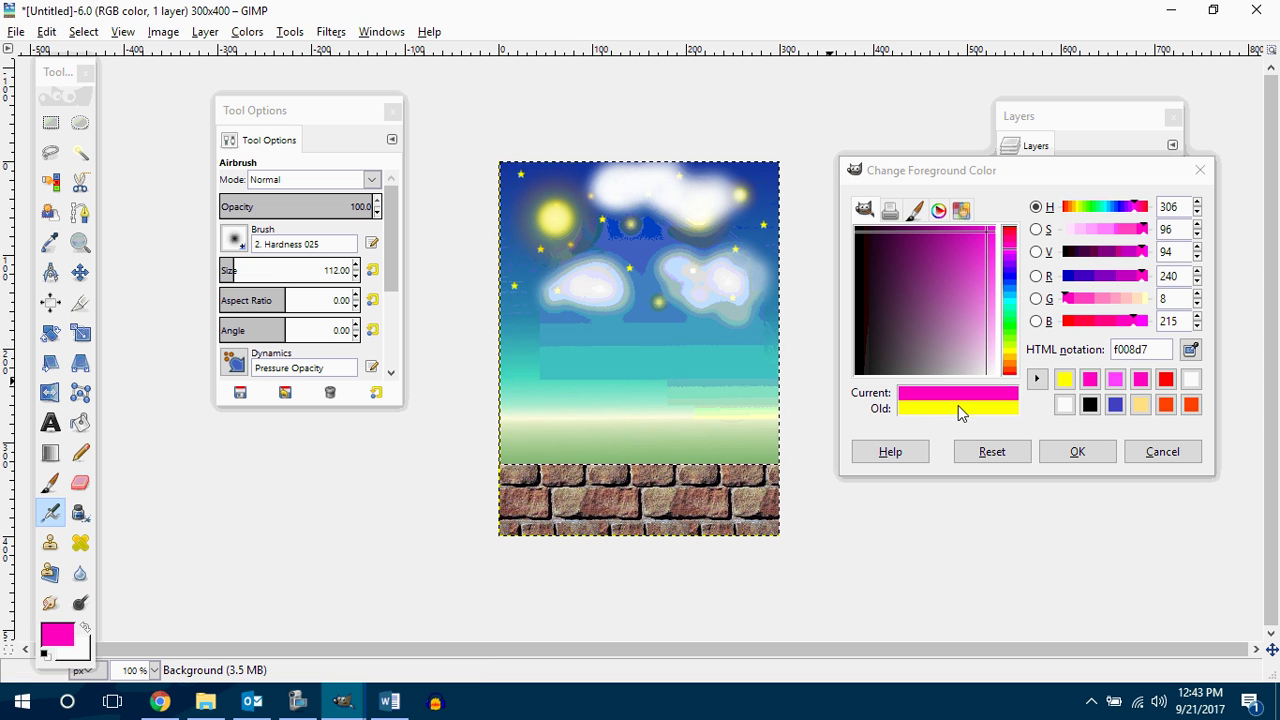
Set the foreground to white (ffffff), try airbrushing faint haze across the sky, compare with and without it, and undo it
click(1065, 405)
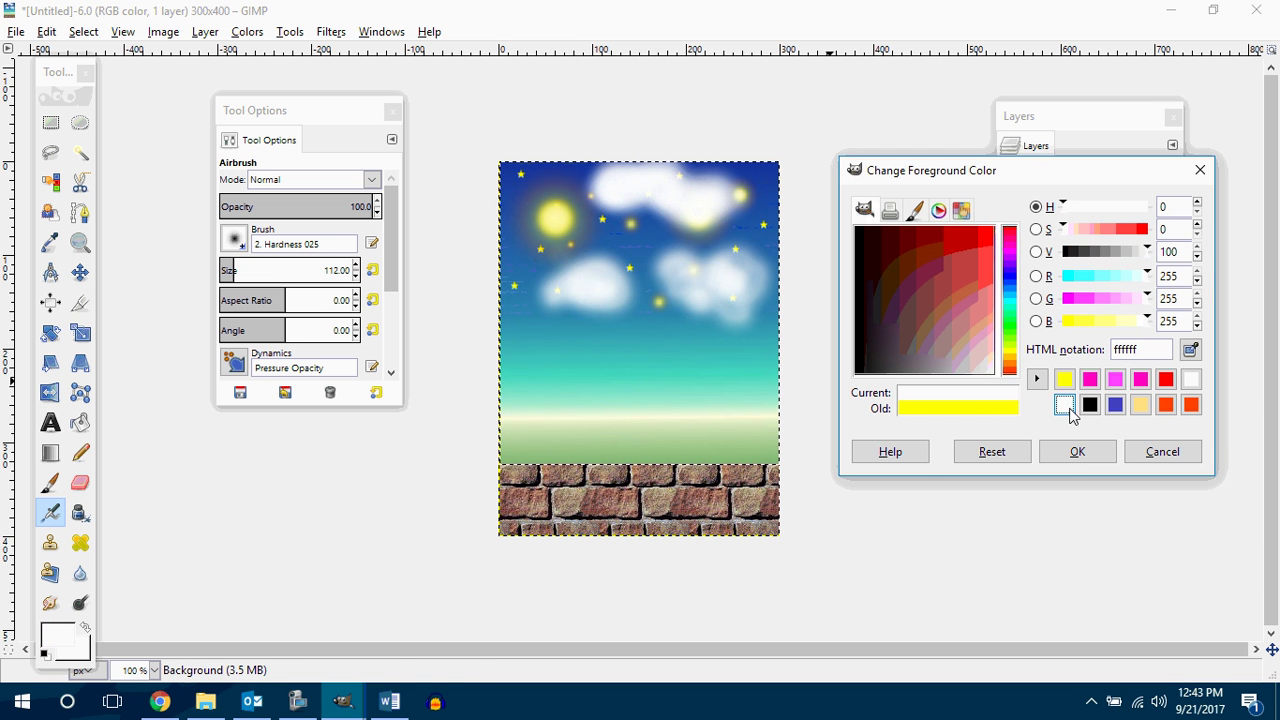
click(1078, 455)
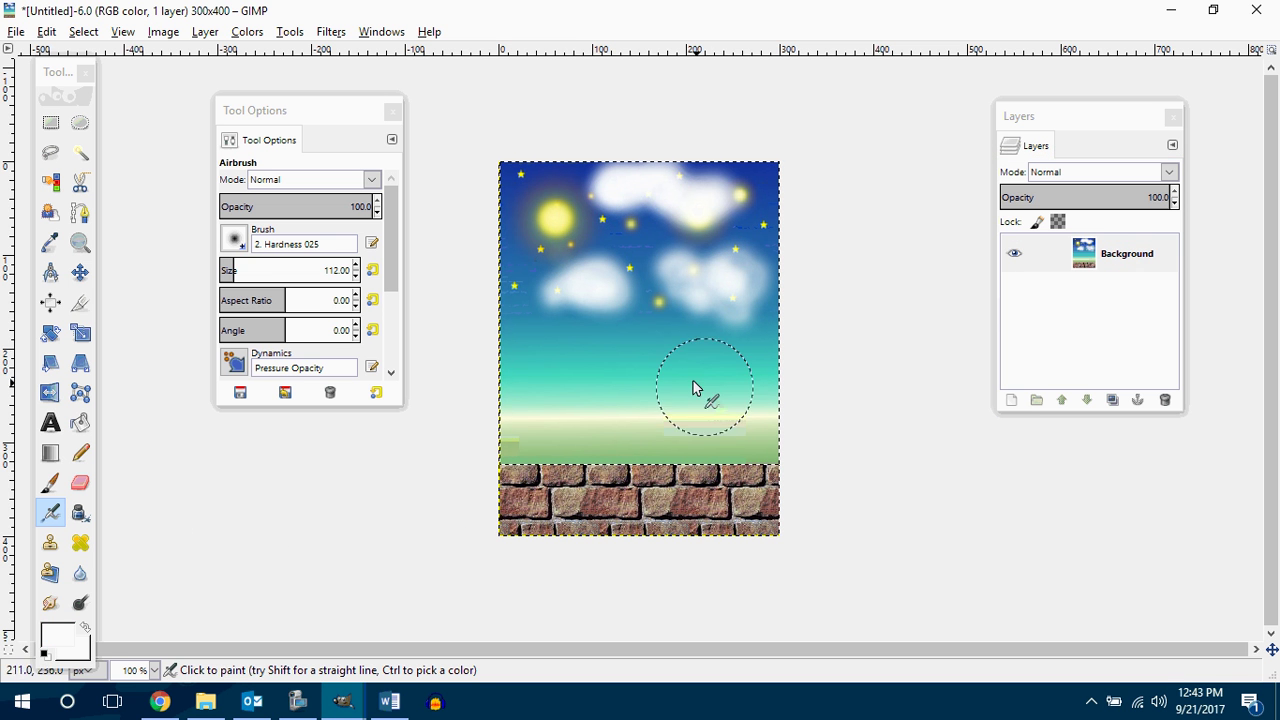
mouse_move(556, 368)
mouse_down()
mouse_move(733, 363)
mouse_move(748, 351)
mouse_move(668, 298)
mouse_move(544, 260)
mouse_move(631, 232)
mouse_move(741, 233)
mouse_move(629, 408)
mouse_move(484, 371)
mouse_move(412, 324)
mouse_move(576, 225)
mouse_move(578, 204)
mouse_move(505, 198)
mouse_move(566, 212)
mouse_move(535, 240)
mouse_move(539, 261)
mouse_move(564, 258)
mouse_move(574, 229)
mouse_move(691, 239)
mouse_move(797, 222)
mouse_move(707, 393)
mouse_move(660, 421)
mouse_move(504, 345)
mouse_up()
key(ctrl+z)
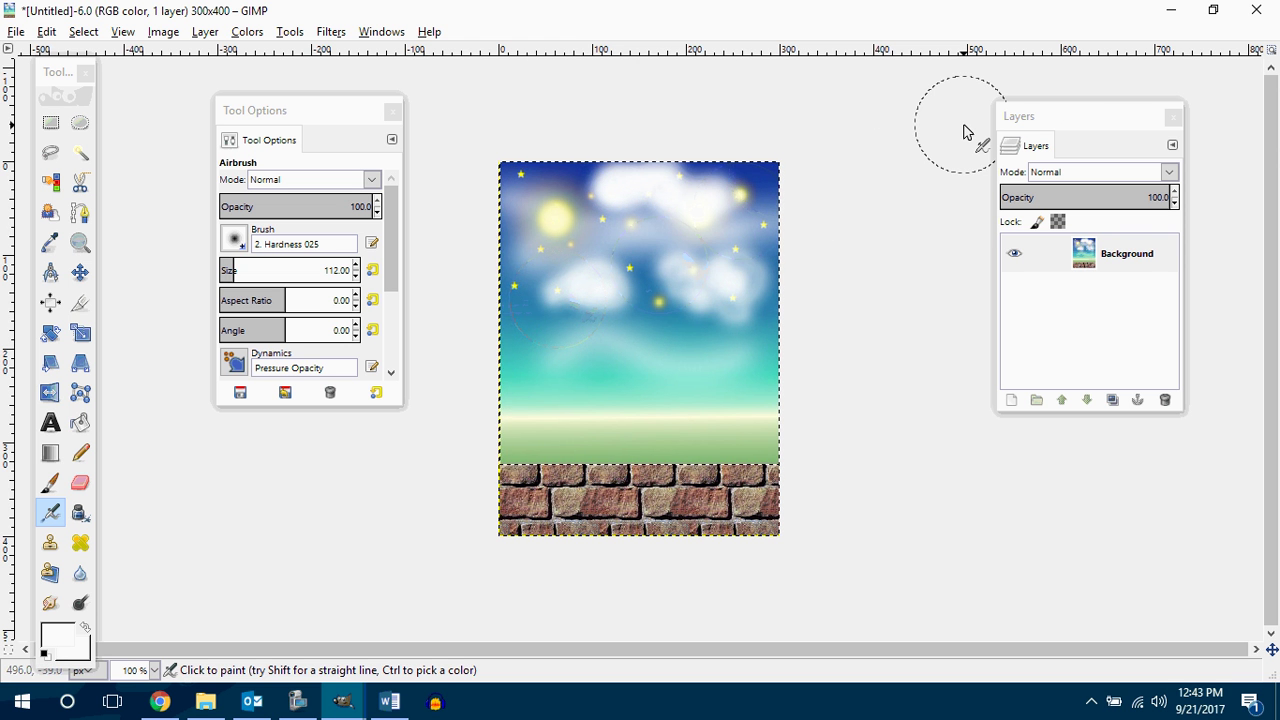
key(ctrl+y)
key(ctrl+y)
key(ctrl+y)
key(ctrl+y)
key(ctrl+z)
key(ctrl+z)
key(ctrl+z)
key(ctrl+z)
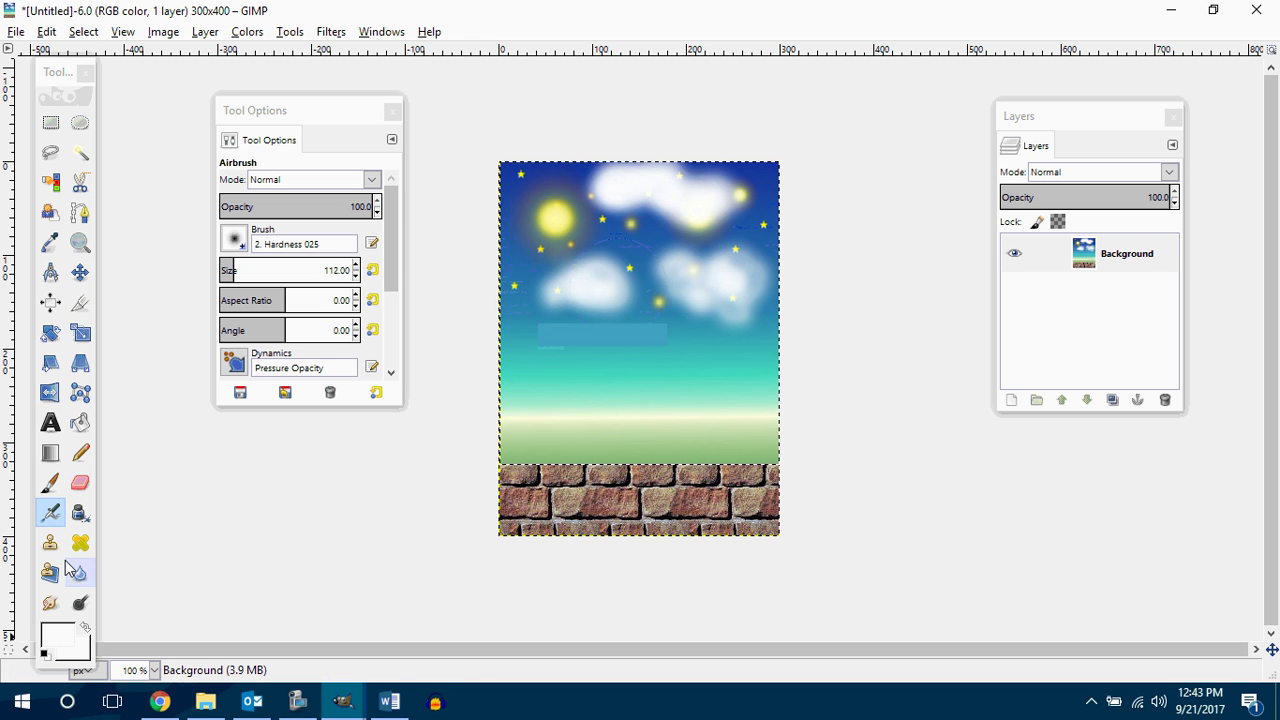
Set the foreground to yellow (ffff00), try airbrushing a large sun over the upper-left light, and undo it together with the top cloud
click(52, 515)
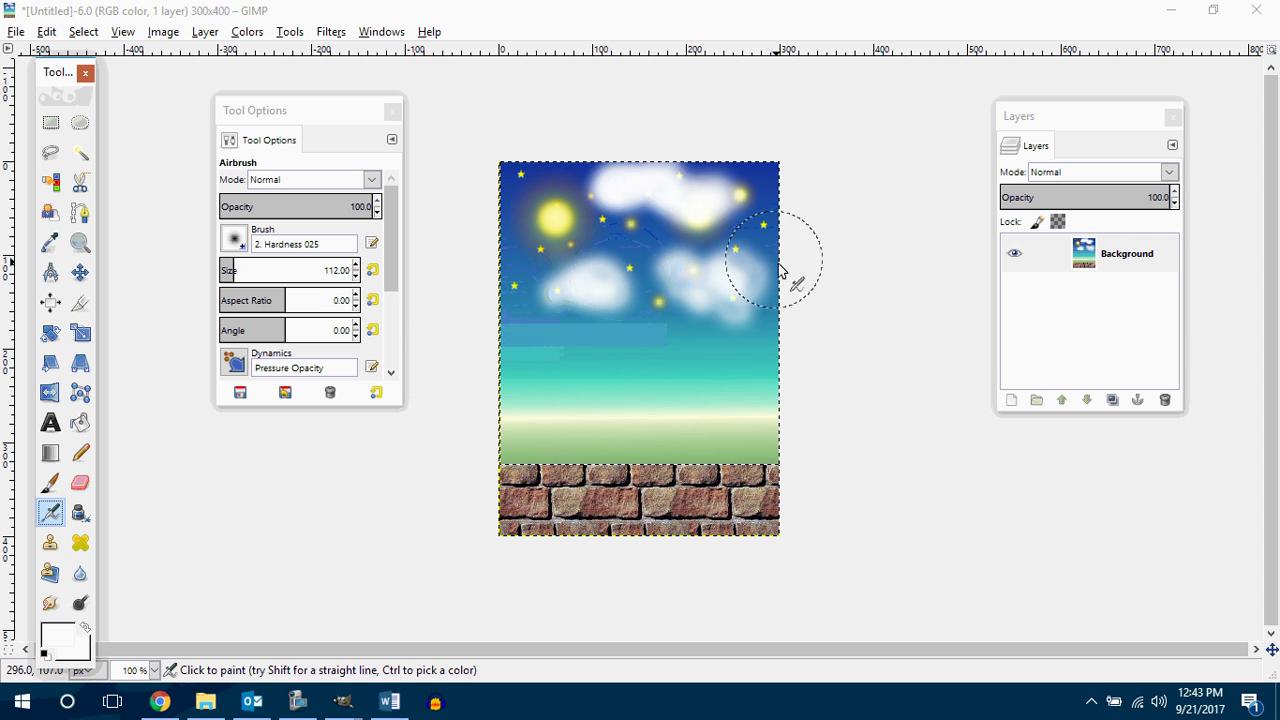
click(52, 645)
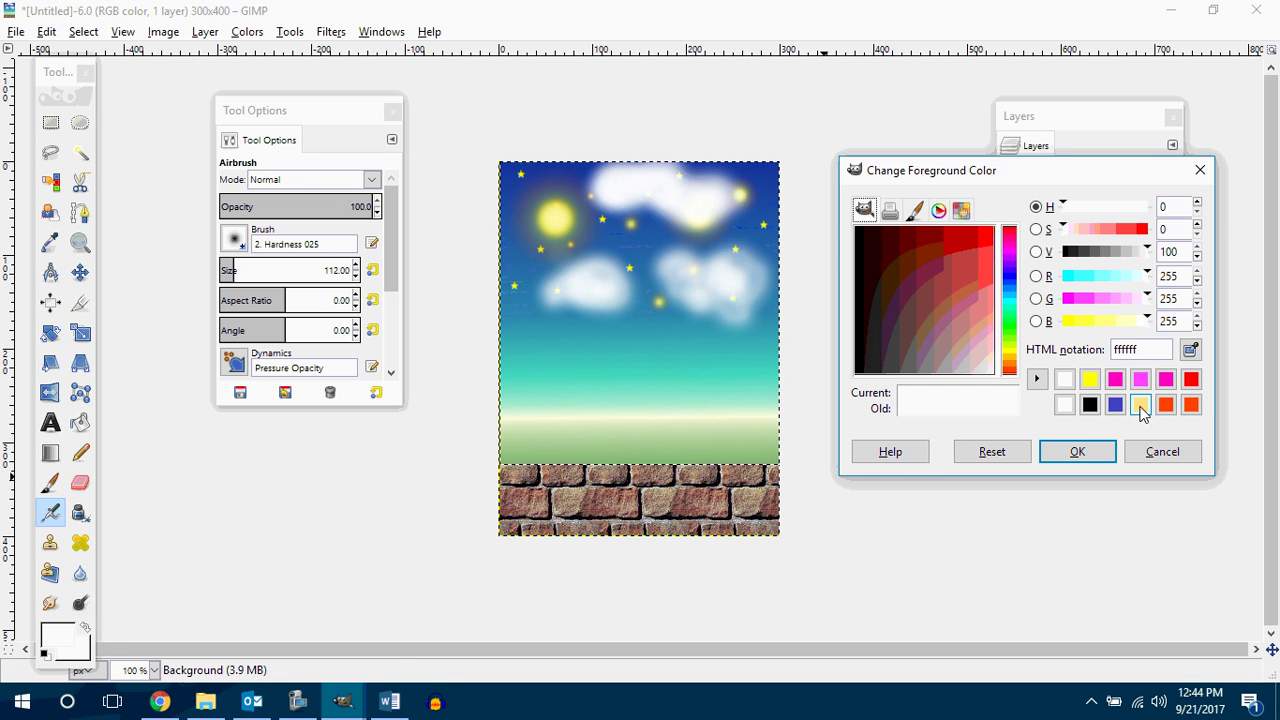
click(1090, 380)
mouse_move(505, 250)
mouse_down()
mouse_move(555, 212)
mouse_move(532, 208)
mouse_move(555, 214)
mouse_move(531, 204)
mouse_move(545, 224)
mouse_move(546, 203)
mouse_move(796, 368)
mouse_move(726, 377)
mouse_move(516, 247)
mouse_move(549, 214)
mouse_move(526, 228)
mouse_move(555, 208)
mouse_up()
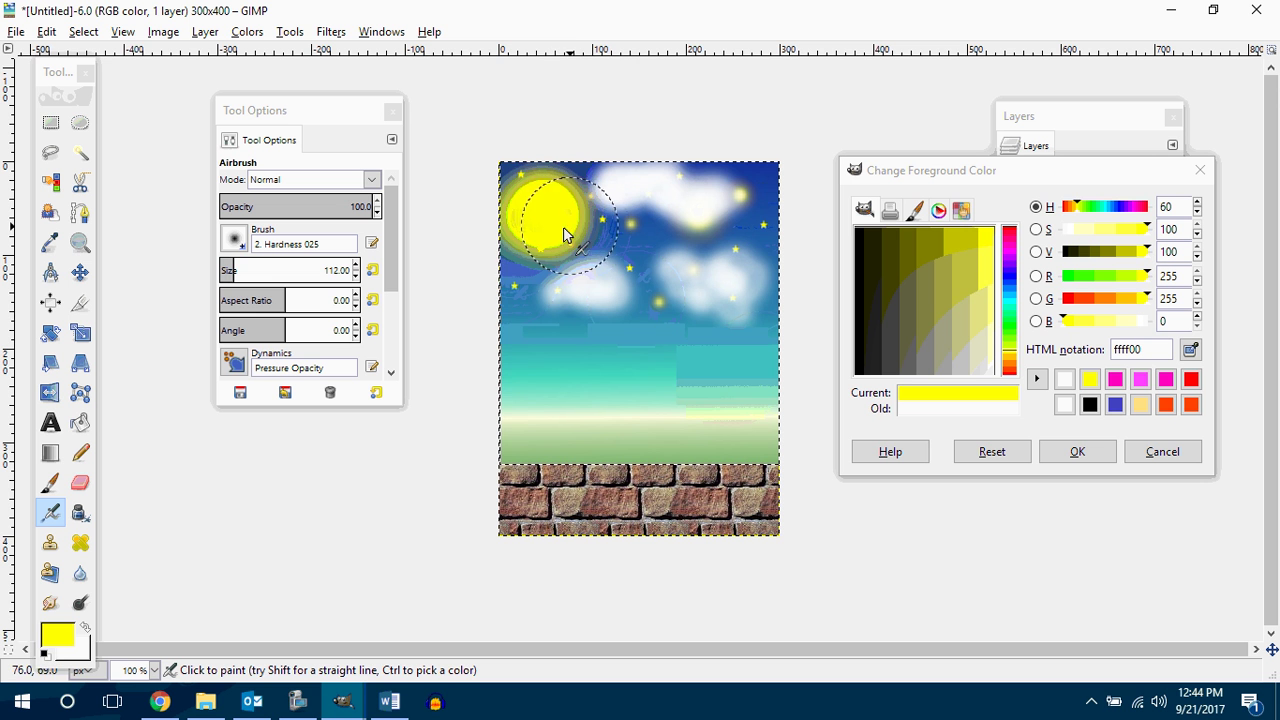
key(ctrl+z)
key(ctrl+z)
key(ctrl+z)
key(ctrl+z)
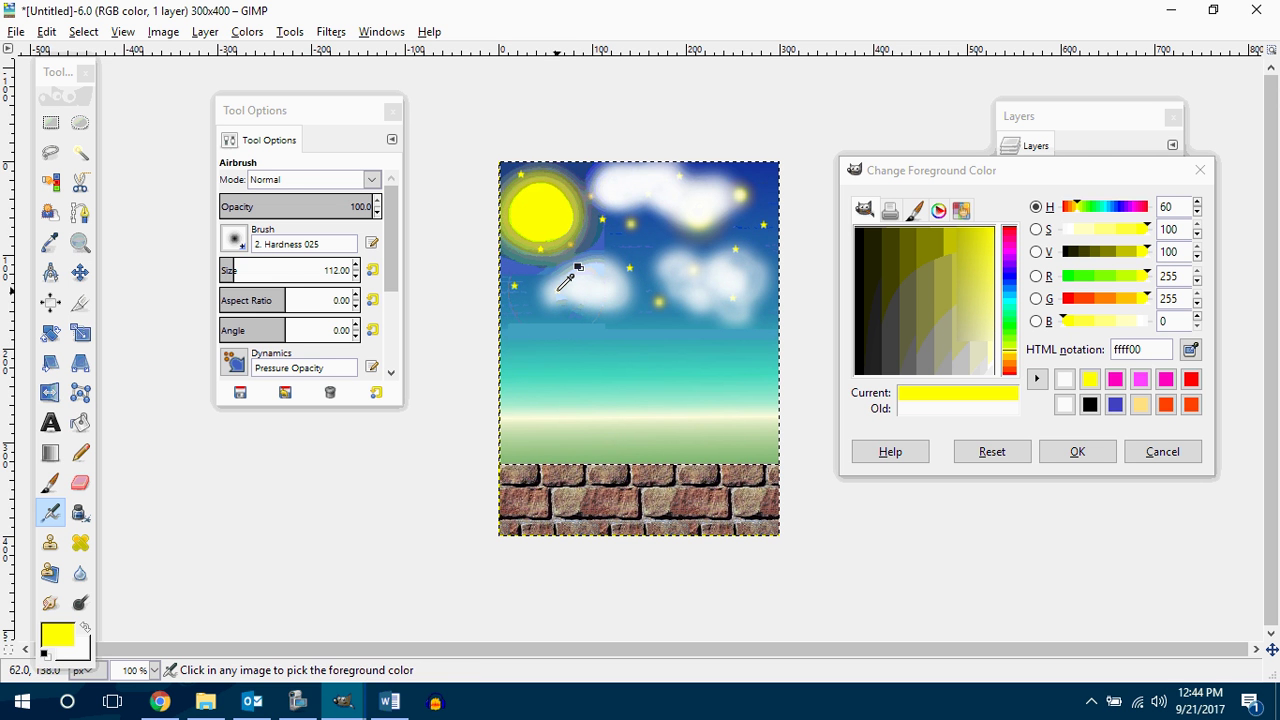
Switch the Airbrush to the Sparks brush and paint a large orange-yellow glowing sun over the sky's upper-left light
click(234, 237)
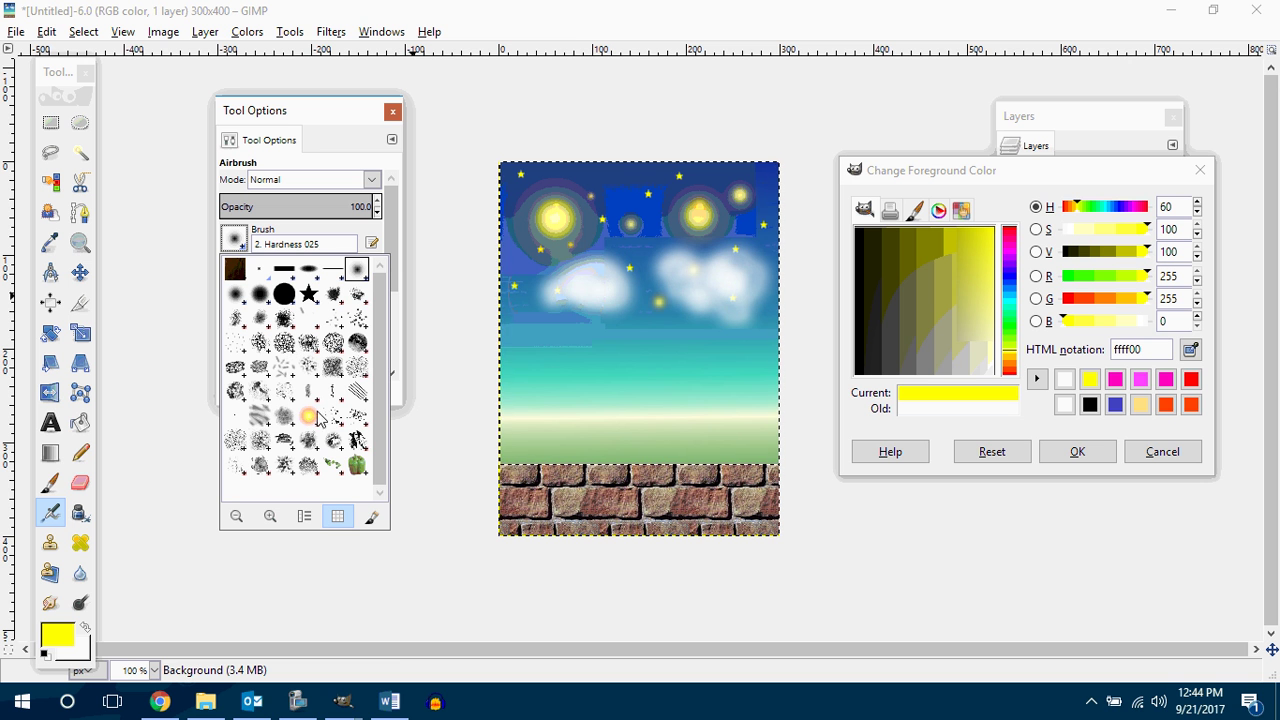
key(ctrl+z)
key(ctrl+z)
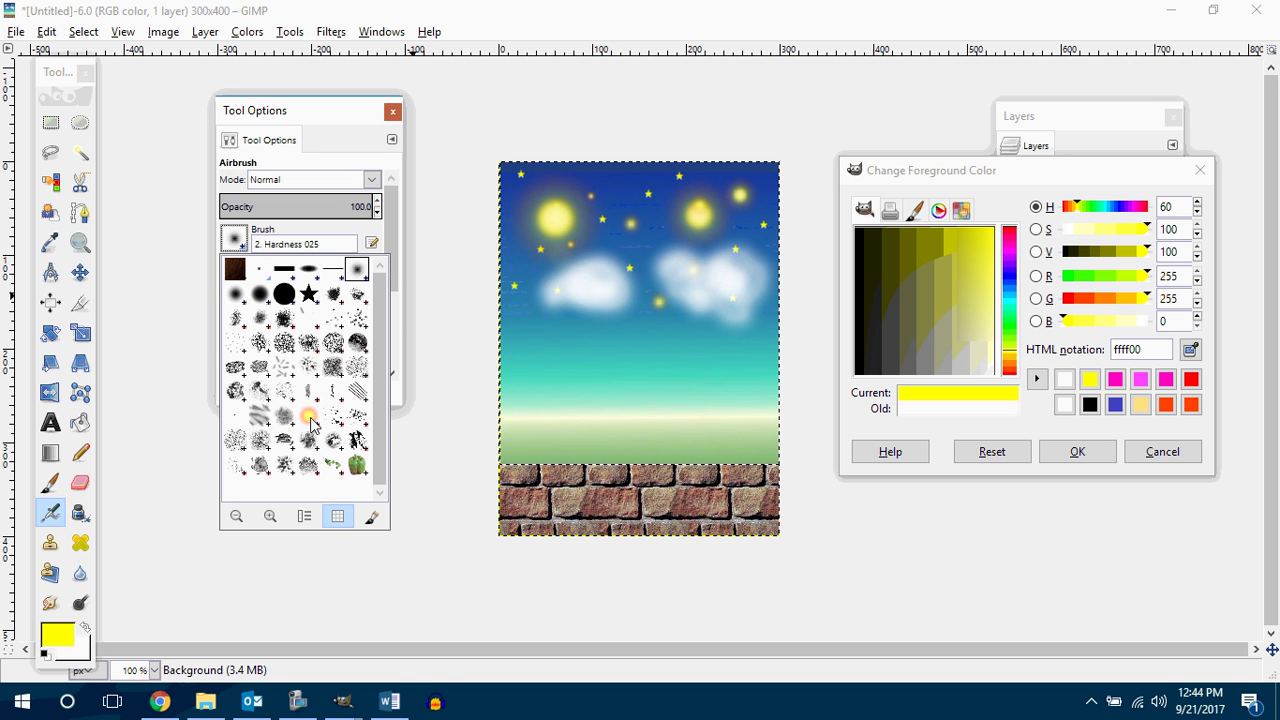
click(313, 423)
click(552, 220)
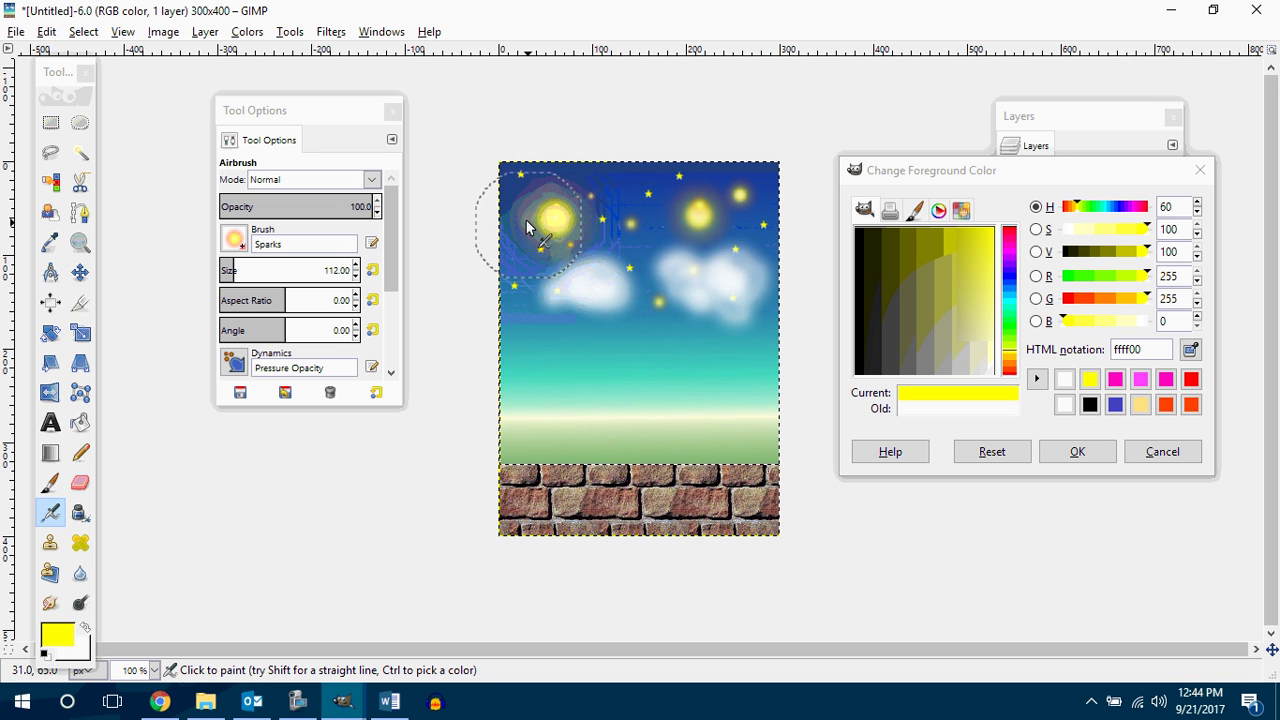
mouse_move(527, 226)
mouse_down()
mouse_move(559, 214)
mouse_move(523, 209)
mouse_move(547, 235)
mouse_move(530, 207)
mouse_move(542, 237)
mouse_move(542, 211)
mouse_move(558, 221)
mouse_move(540, 216)
mouse_move(545, 200)
mouse_move(545, 221)
mouse_move(532, 217)
mouse_move(539, 206)
mouse_move(553, 228)
mouse_move(530, 217)
mouse_move(544, 202)
mouse_move(555, 224)
mouse_move(530, 221)
mouse_move(540, 201)
mouse_move(544, 229)
mouse_move(533, 215)
mouse_move(554, 214)
mouse_move(548, 224)
mouse_move(552, 199)
mouse_move(528, 223)
mouse_move(653, 247)
mouse_move(816, 246)
mouse_move(714, 304)
mouse_move(543, 229)
mouse_up()
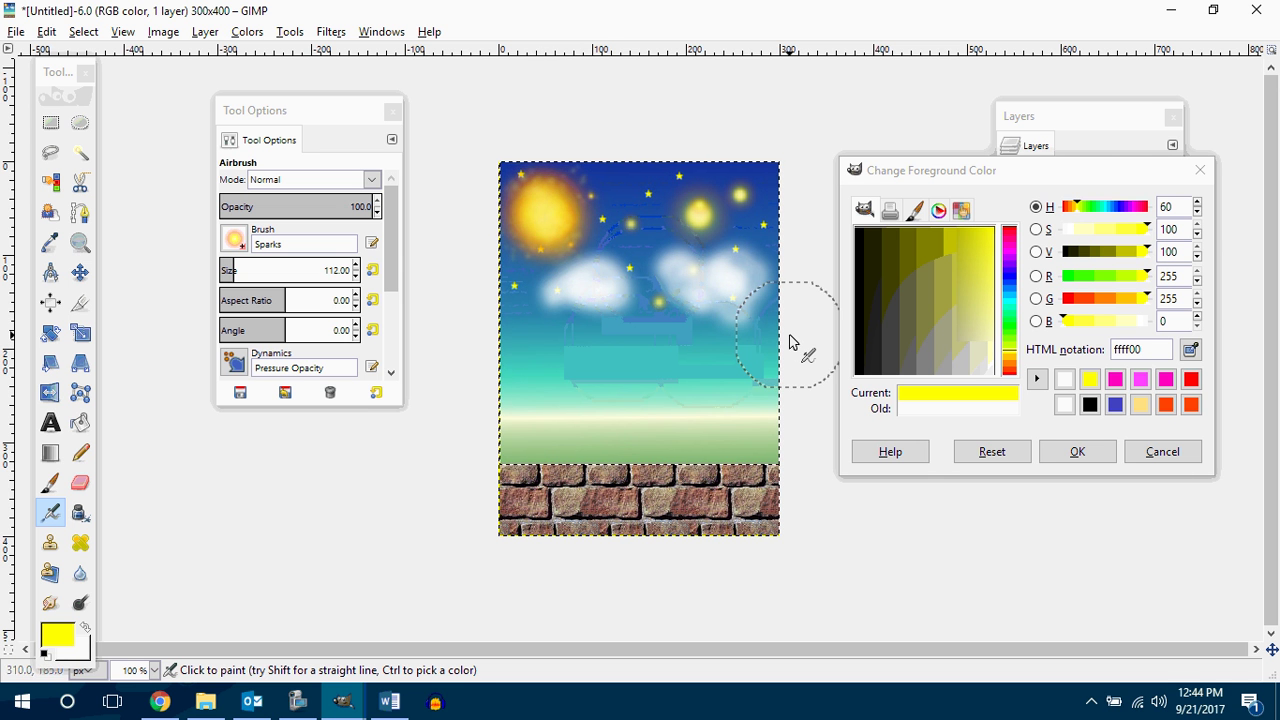
mouse_move(563, 268)
mouse_down()
mouse_move(560, 217)
mouse_move(535, 211)
mouse_move(561, 236)
mouse_move(539, 208)
mouse_up()
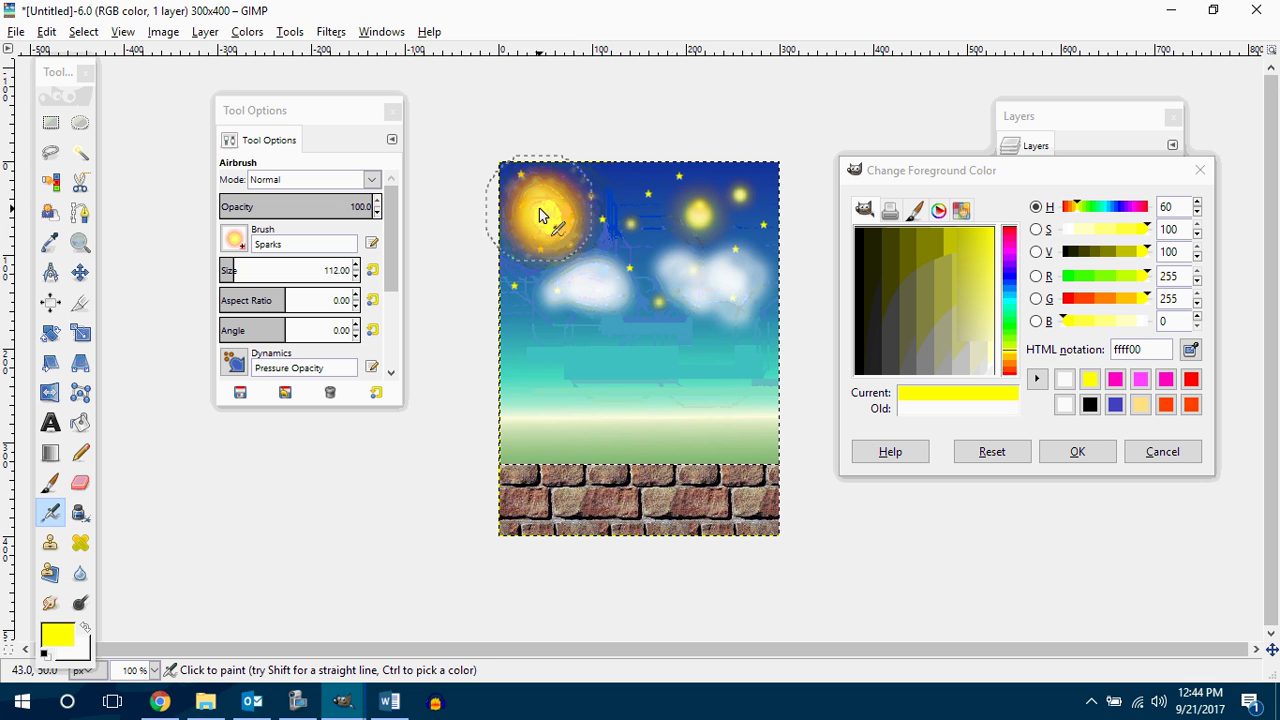
mouse_move(723, 222)
mouse_down()
mouse_move(767, 194)
mouse_move(698, 231)
mouse_move(622, 236)
mouse_move(750, 240)
mouse_up()
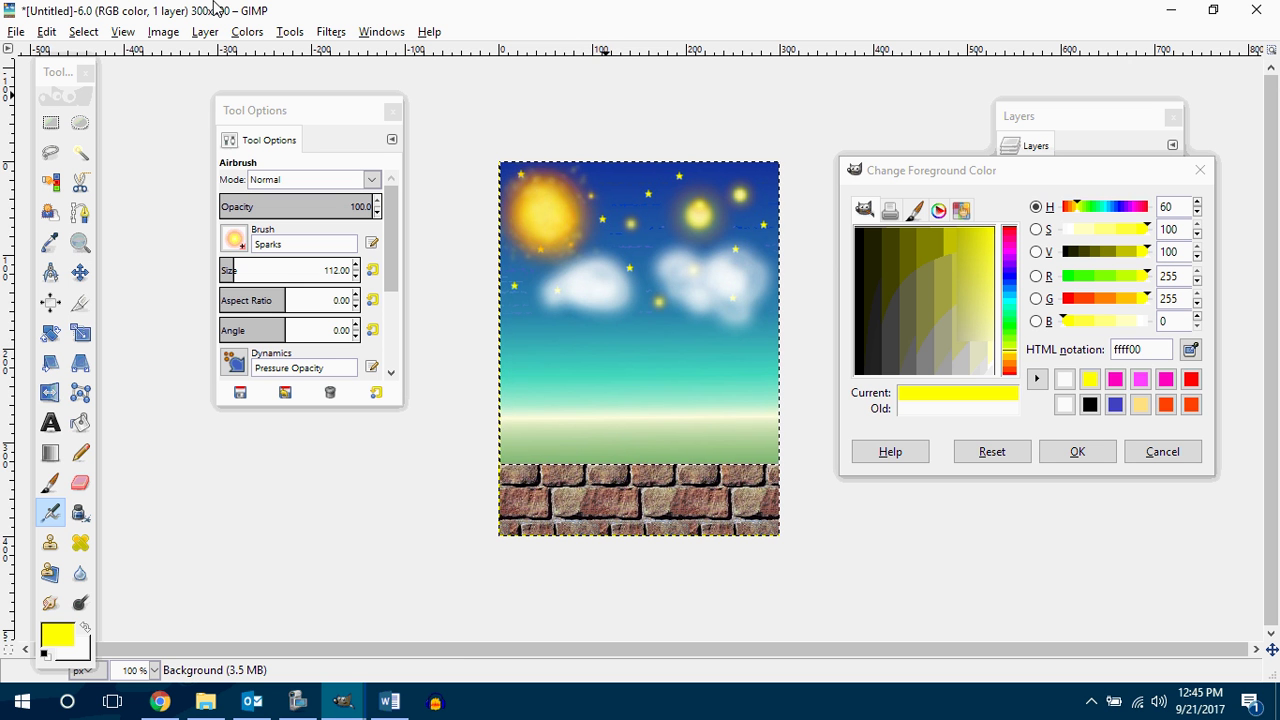
Export the image as mybackgroundp5.jpg into the P6 IT Gimp 2.8 folder with JPEG quality 90
click(15, 32)
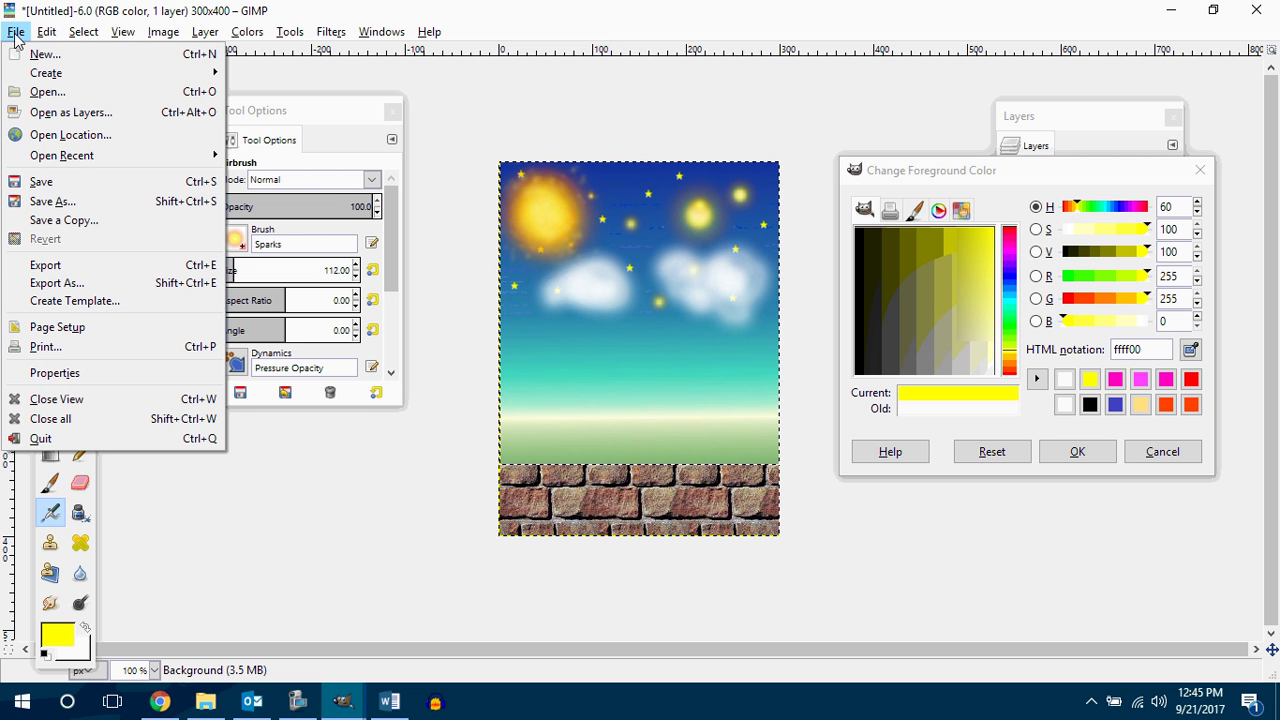
click(32, 284)
drag(393, 89, 307, 96)
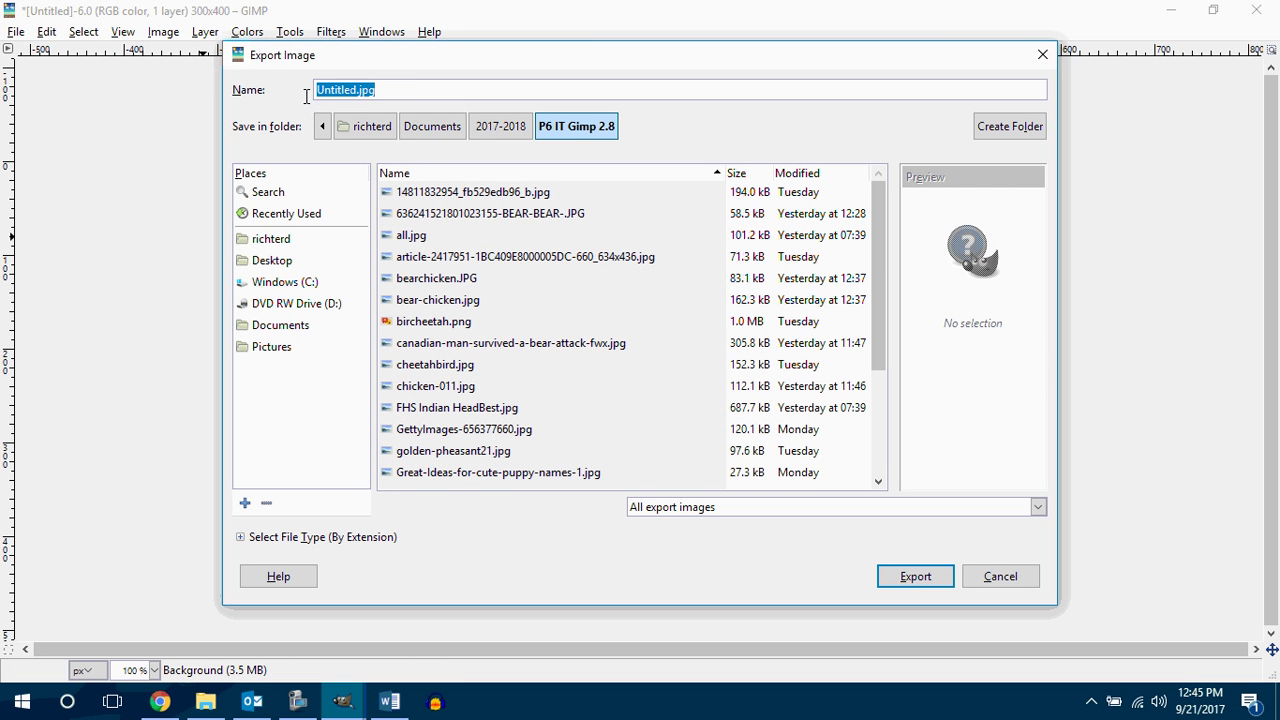
text(mybackgroundp5)
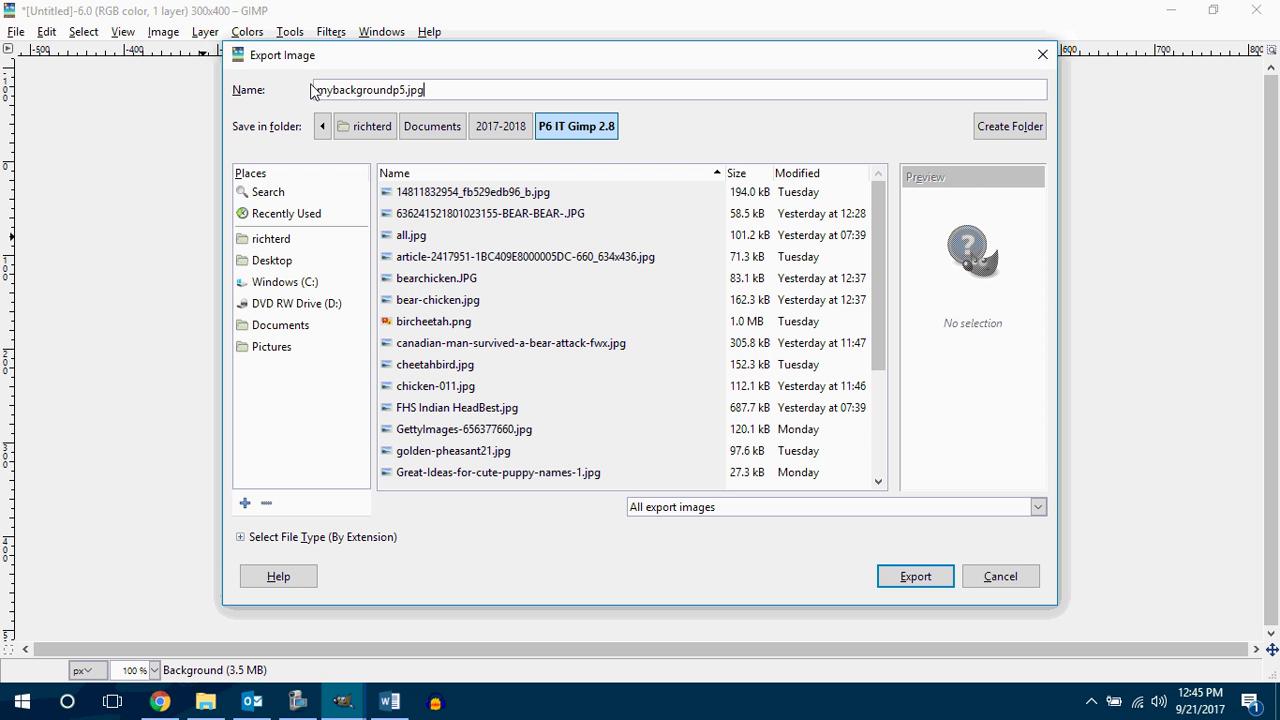
key(Return)
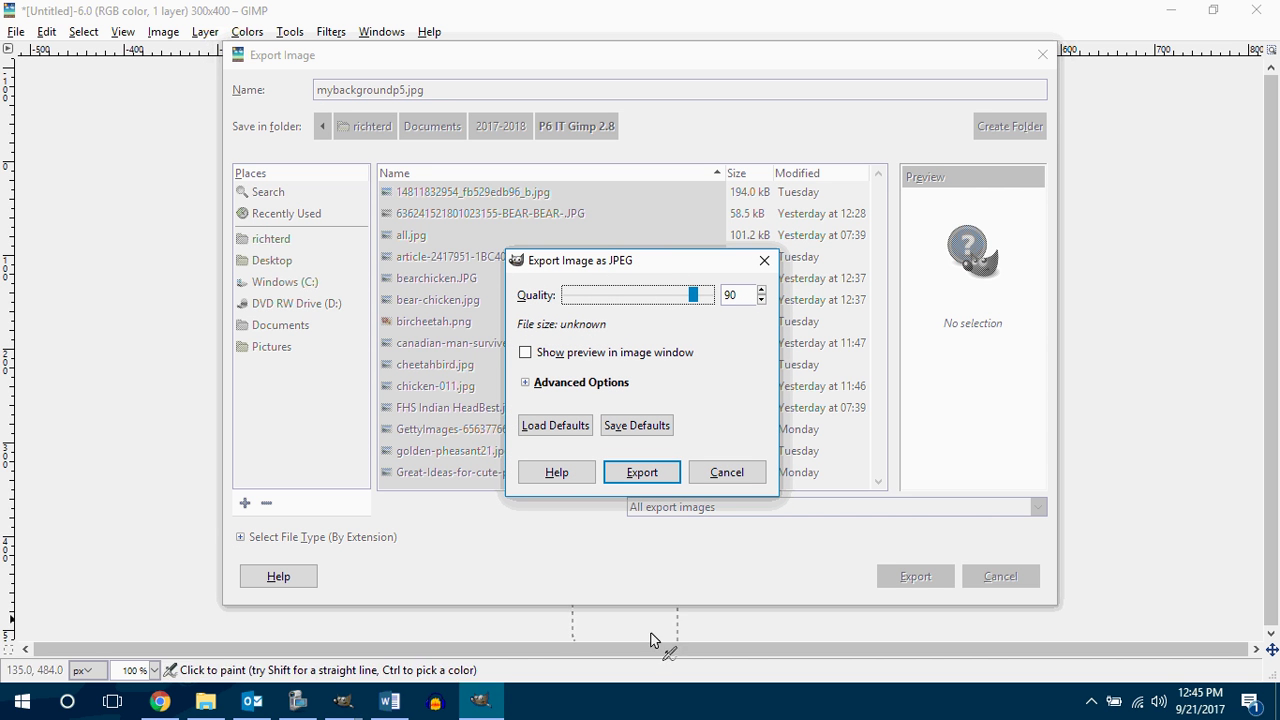
click(642, 473)
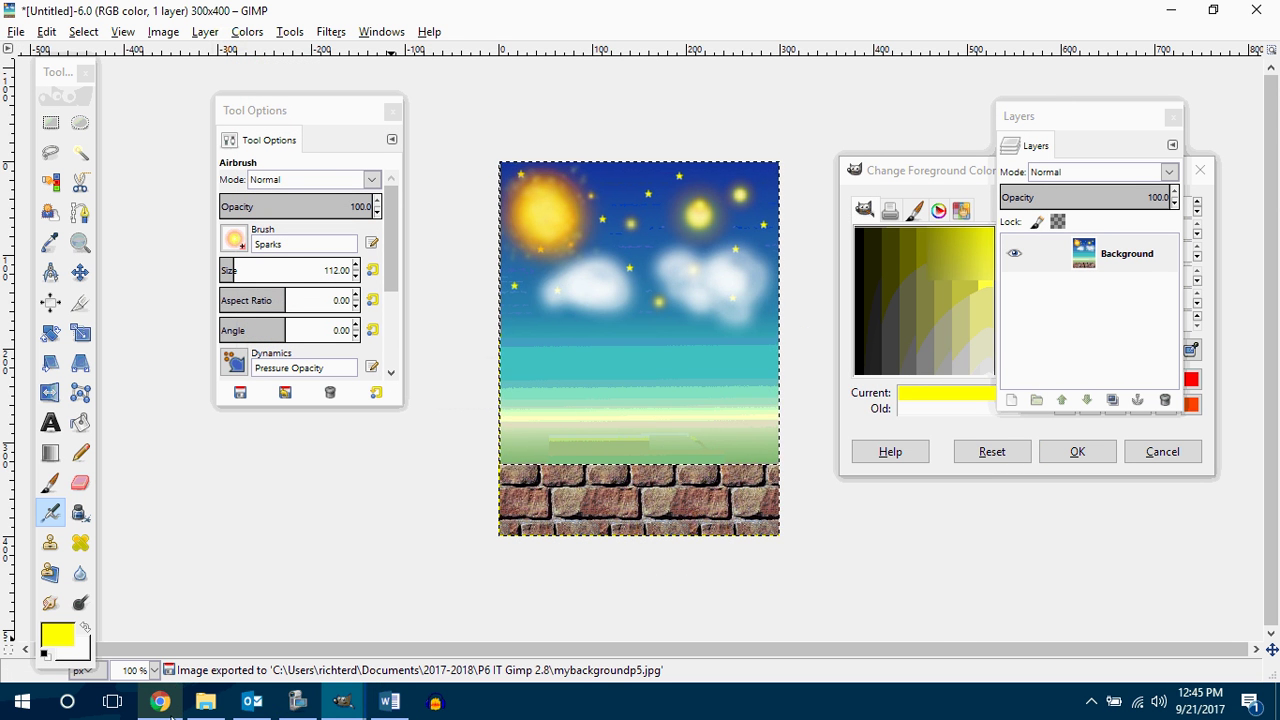
Switch to MIT App Inventor in Chrome, start uploading a file for Screen1's BackgroundImage, and browse to the 2017-2018 folder in Documents
click(159, 702)
click(268, 16)
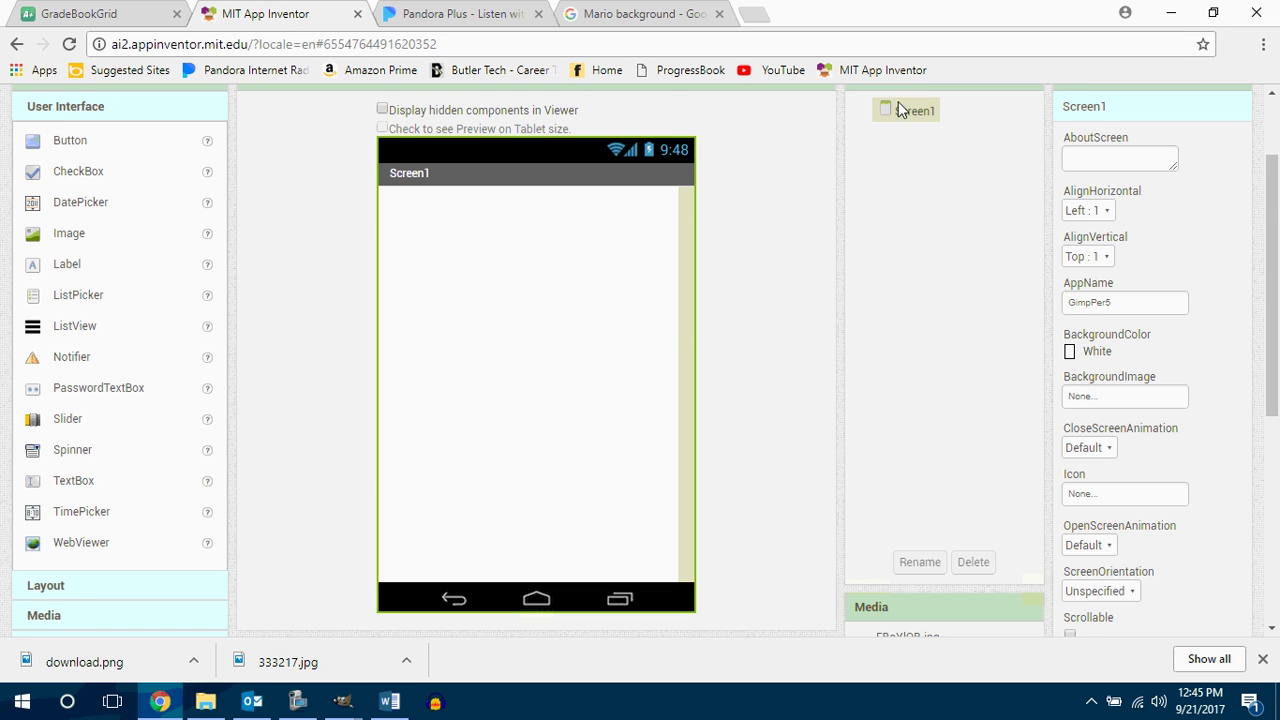
click(1100, 397)
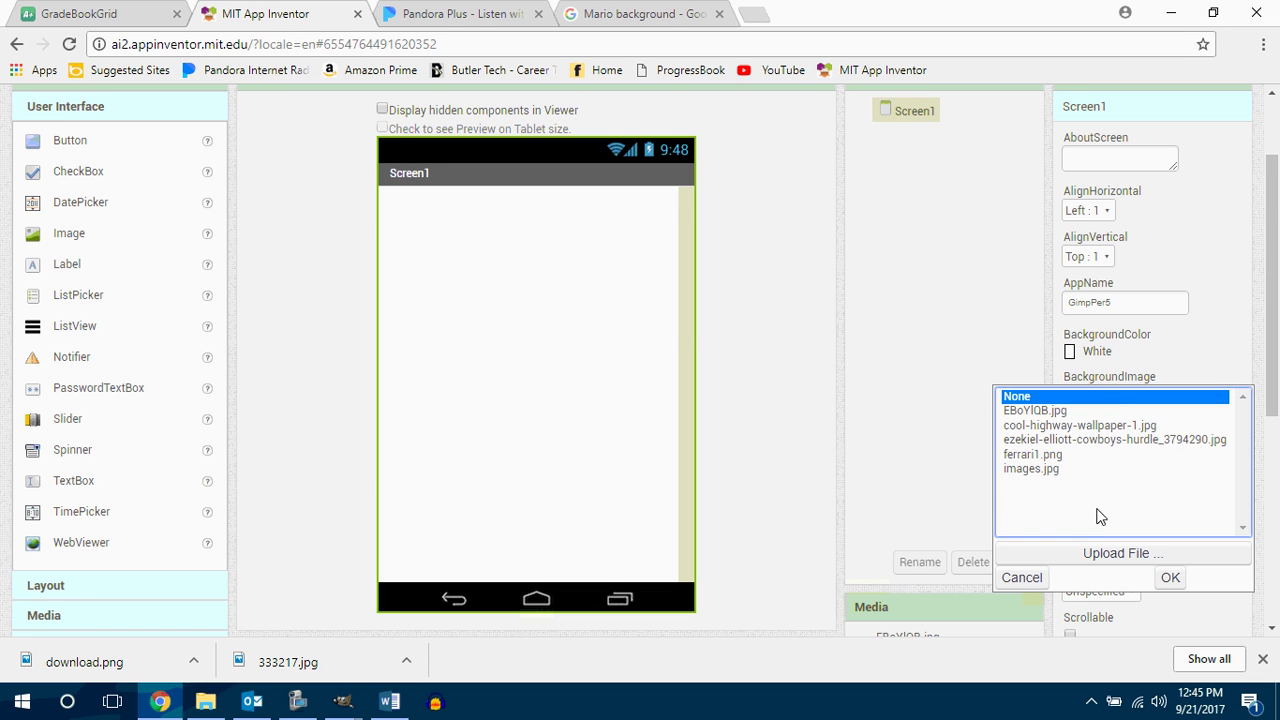
click(1100, 552)
click(497, 253)
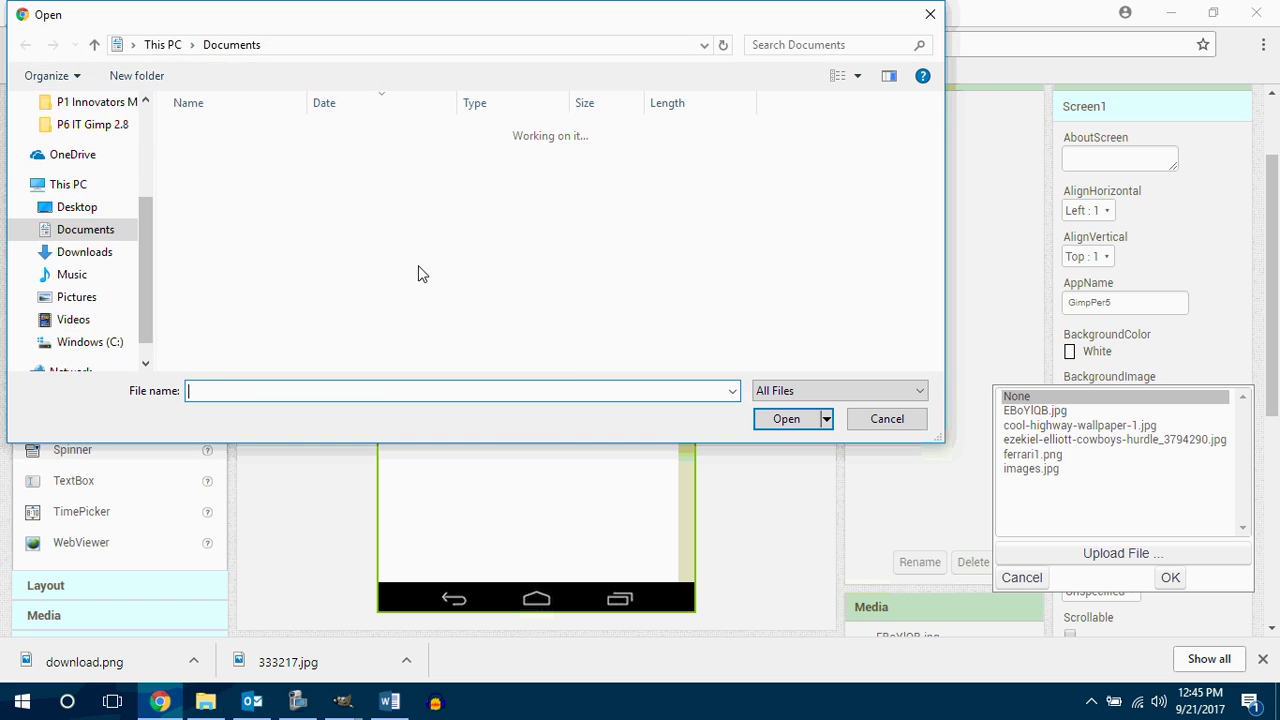
double_click(232, 133)
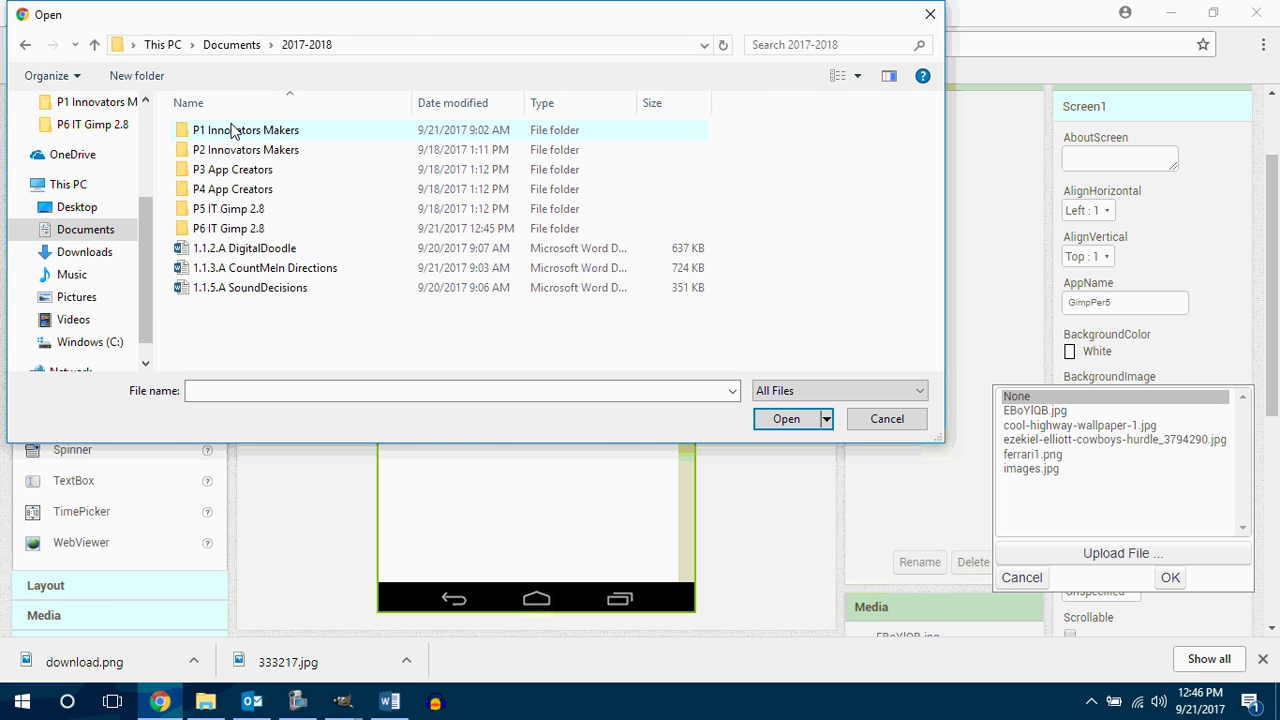
double_click(232, 210)
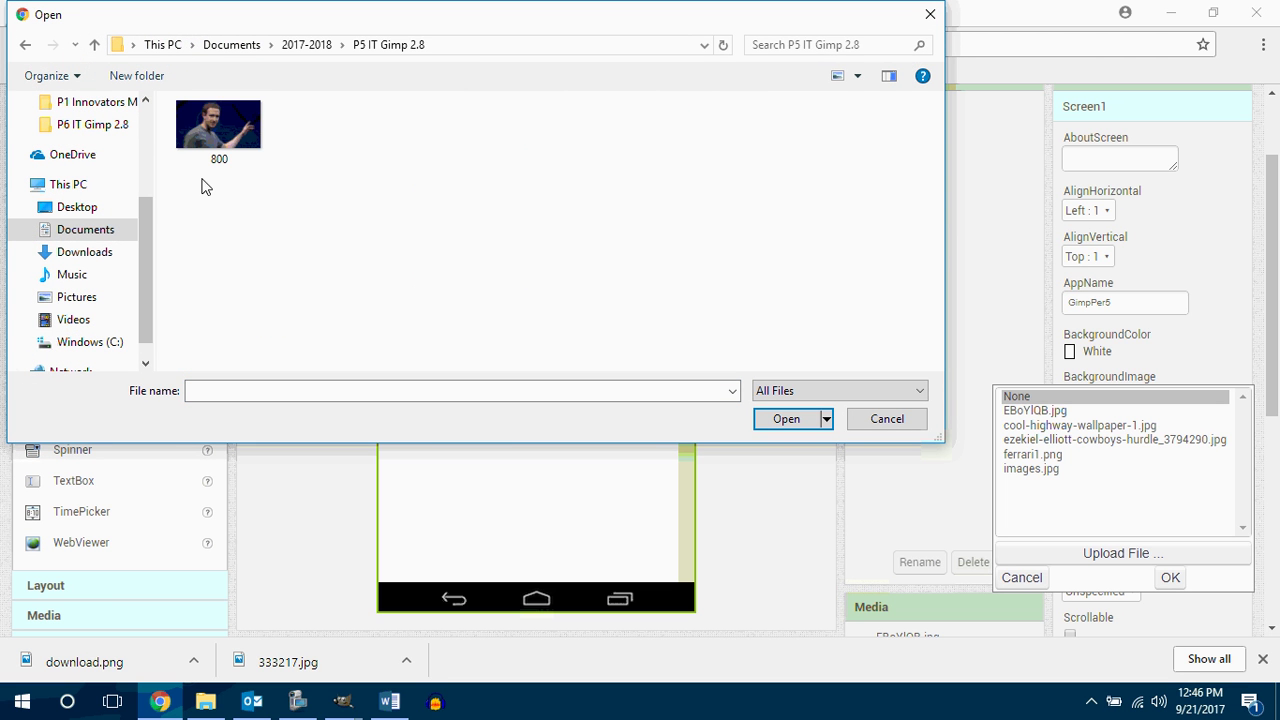
click(25, 44)
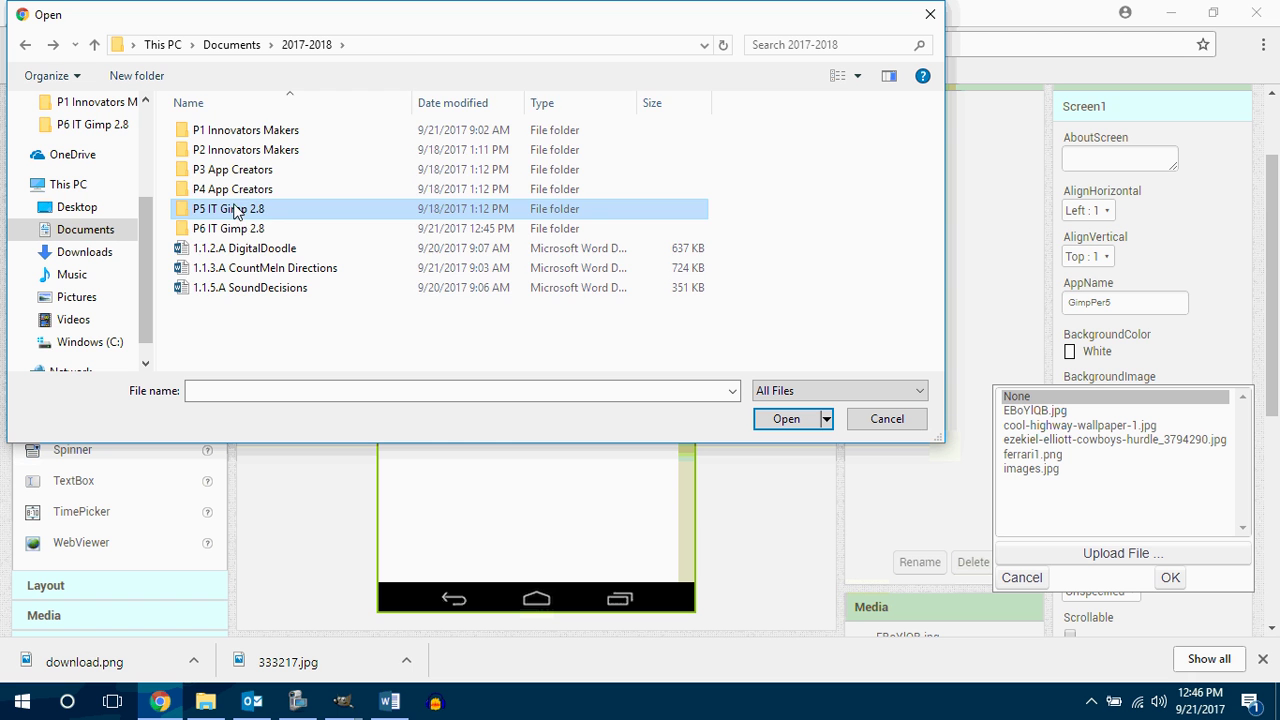
double_click(236, 210)
click(25, 44)
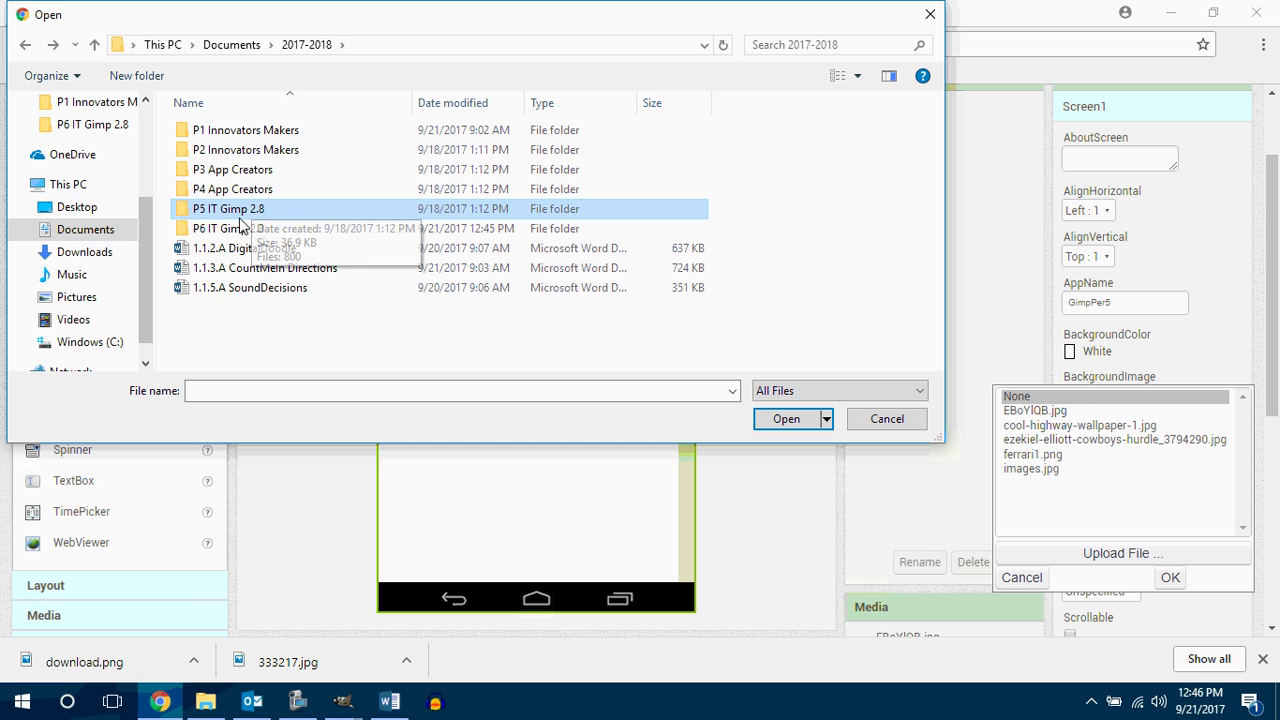
Upload mybackgroundp5 from the P6 IT Gimp 2.8 folder as Screen1's background image
double_click(236, 228)
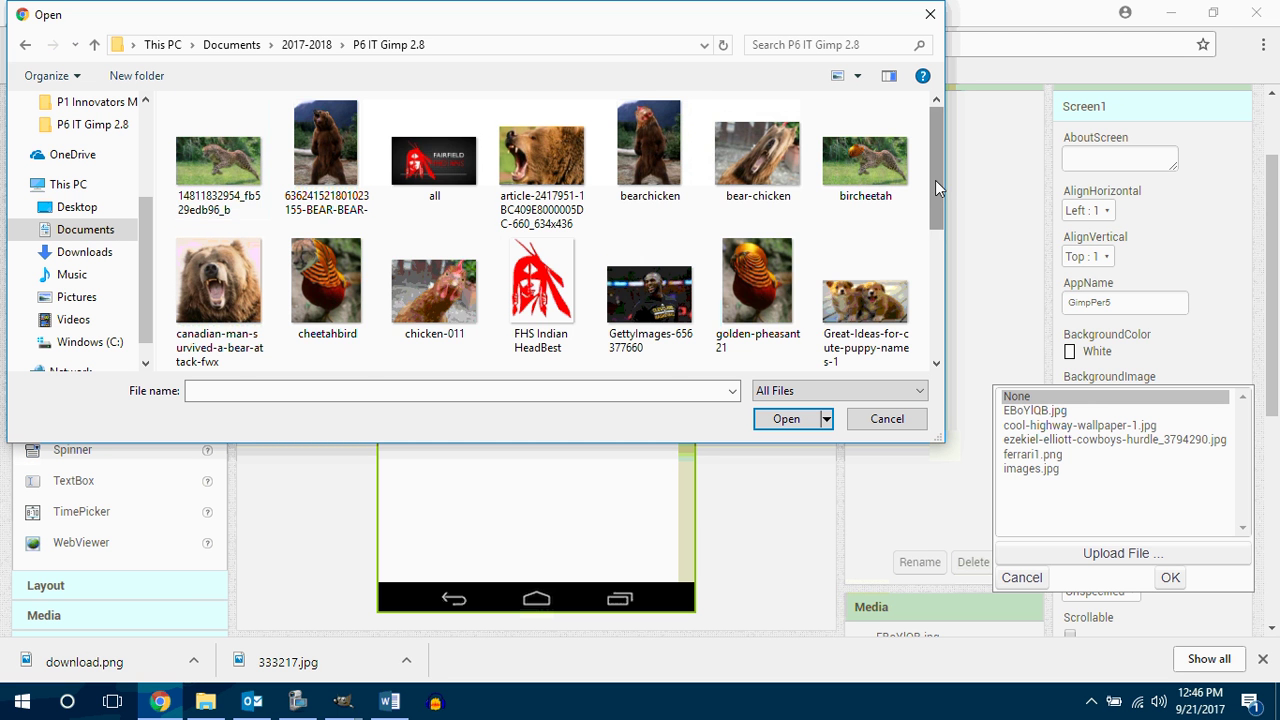
drag(935, 180, 963, 317)
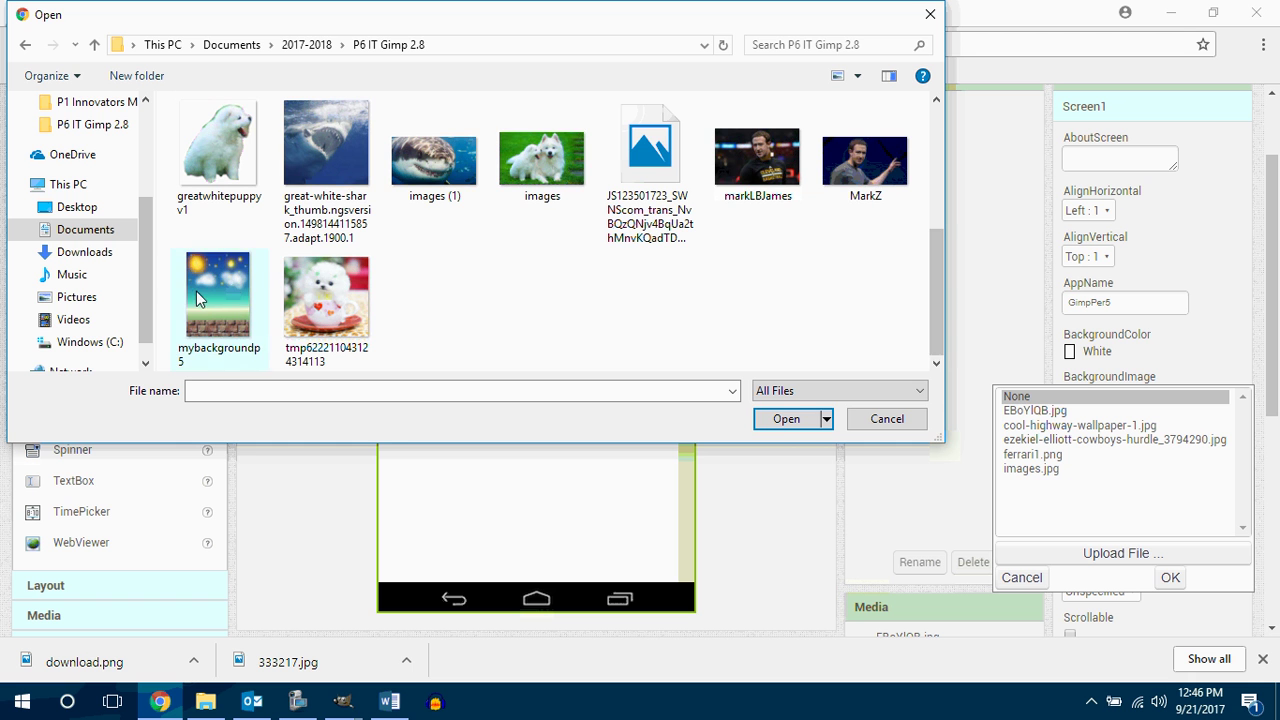
click(230, 292)
click(805, 424)
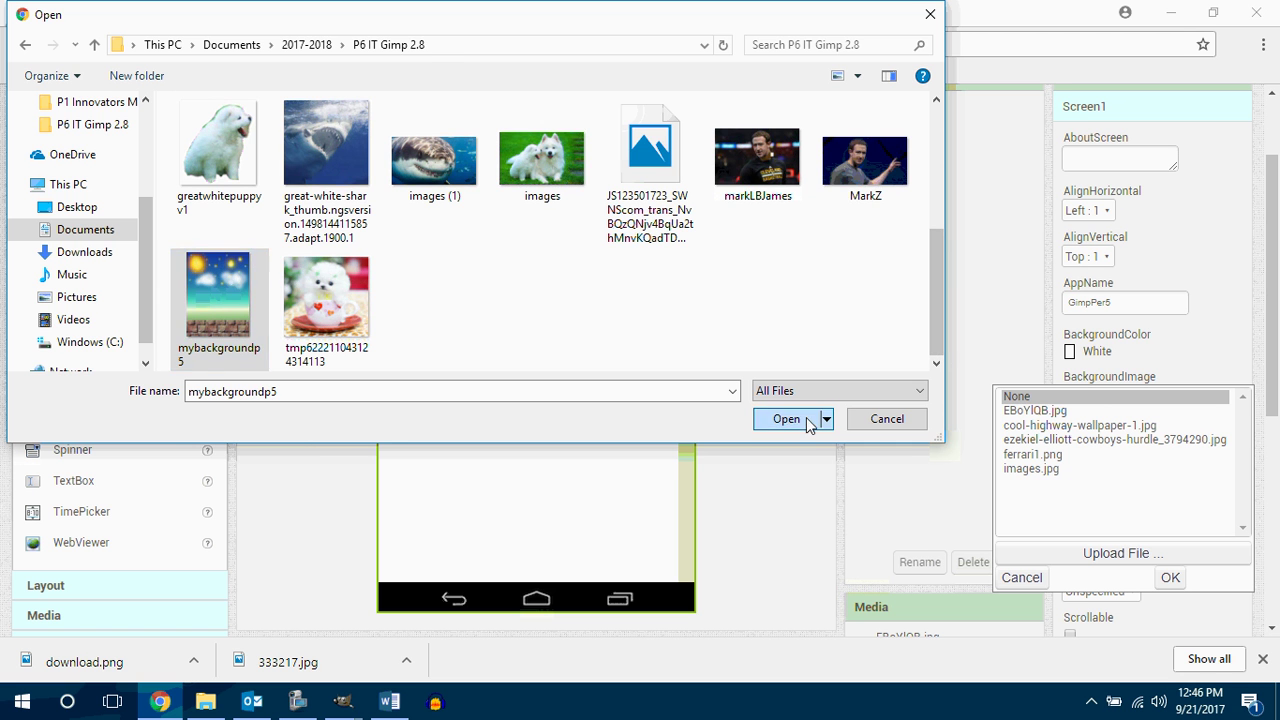
click(609, 303)
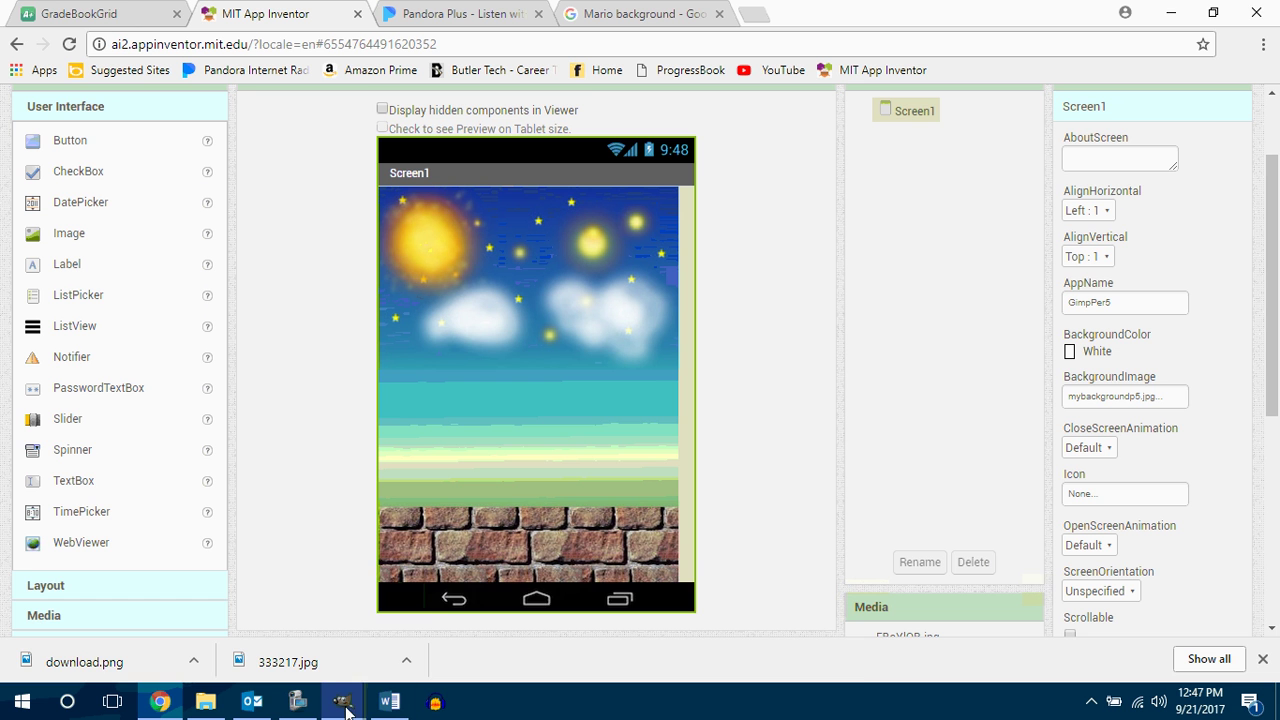
Switch back to the GIMP background image, set the foreground to white, and airbrush with the Sparks brush across the clouds and sky
mouse_move(343, 700)
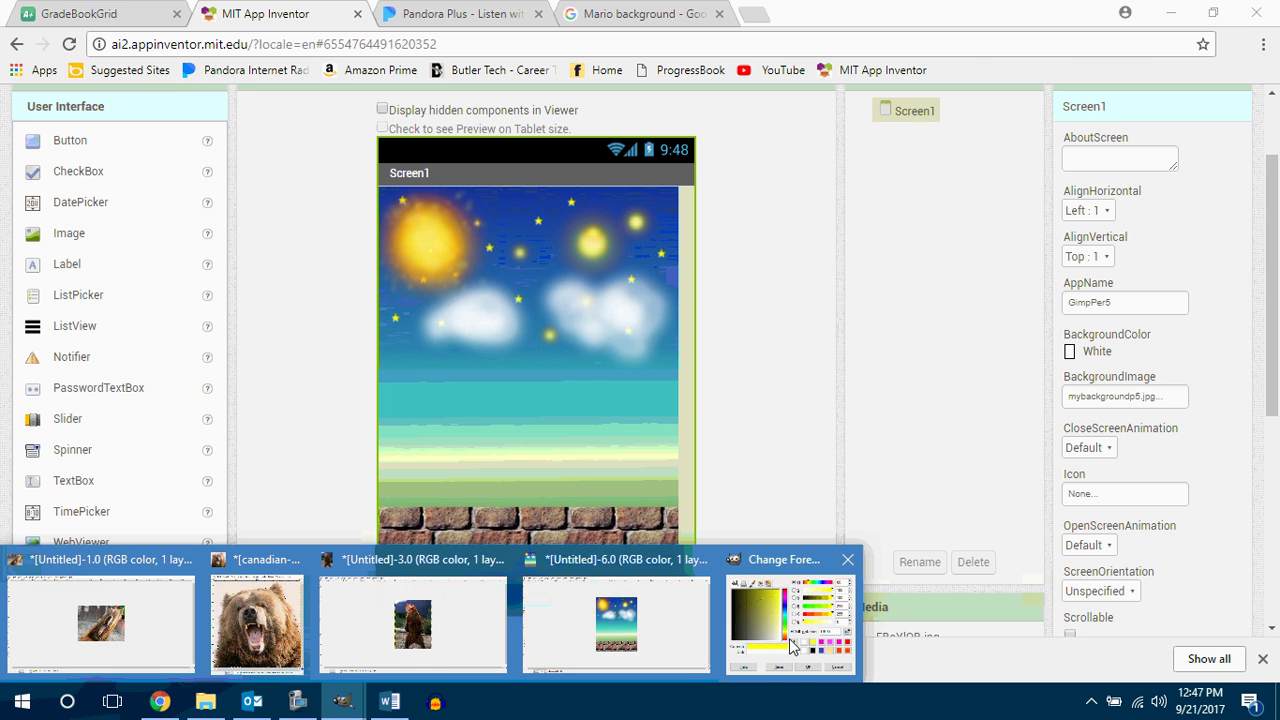
click(663, 632)
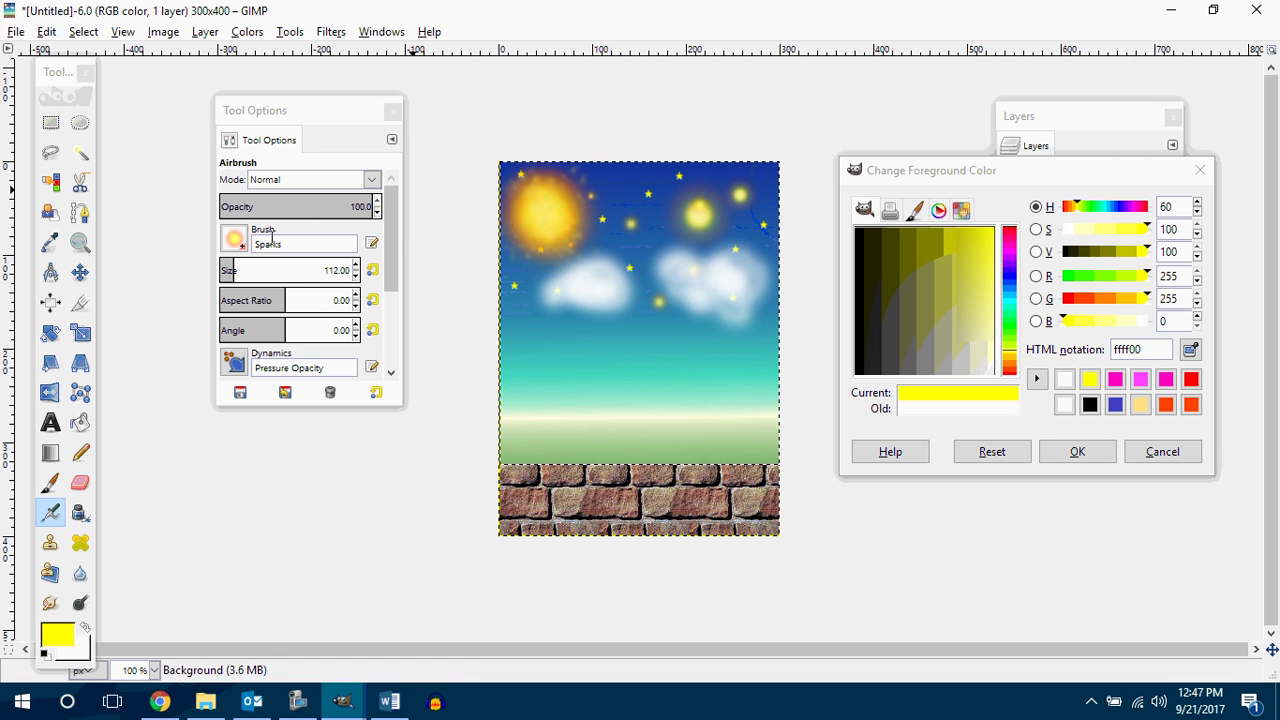
click(55, 640)
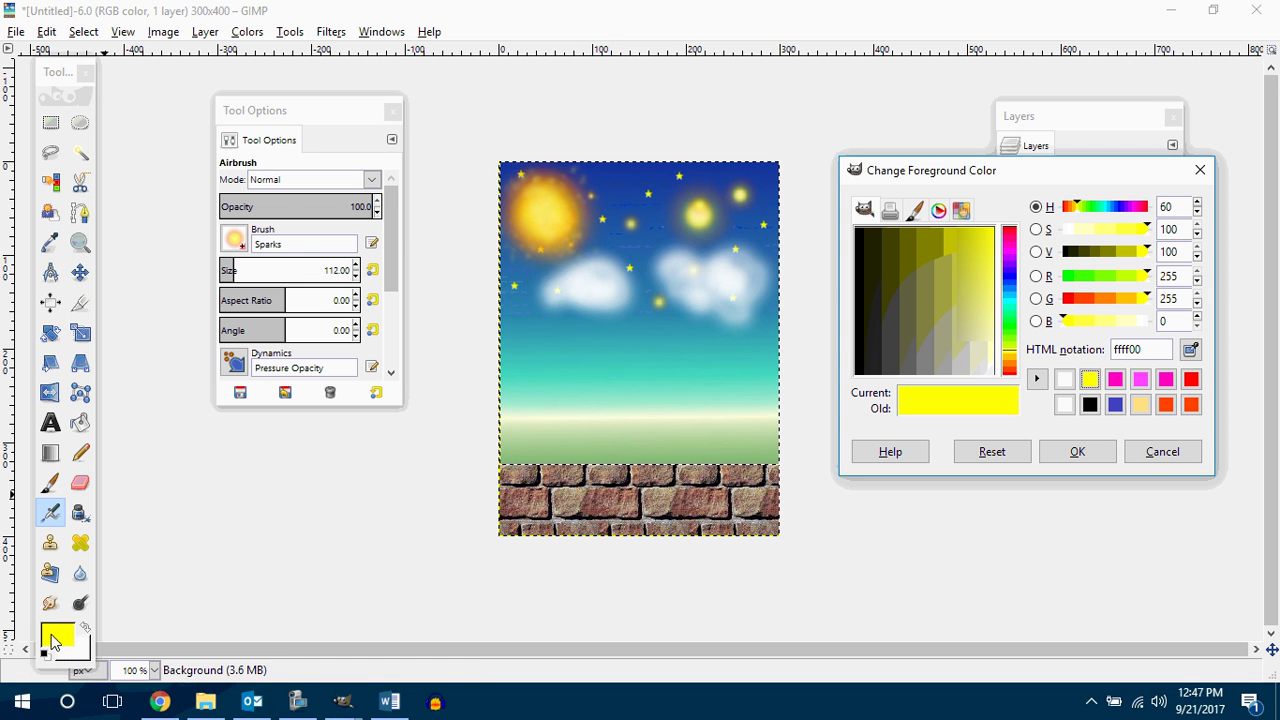
click(1064, 379)
click(1077, 451)
mouse_move(642, 384)
mouse_down()
mouse_move(539, 352)
mouse_move(573, 314)
mouse_move(613, 322)
mouse_move(622, 308)
mouse_move(575, 323)
mouse_move(569, 309)
mouse_move(616, 318)
mouse_move(592, 313)
mouse_move(620, 291)
mouse_move(688, 301)
mouse_move(671, 325)
mouse_move(701, 300)
mouse_move(632, 218)
mouse_move(683, 211)
mouse_up()
Change the Airbrush to the 2. Hardness 025 brush and paint soft white clouds over the left cloud, the upper sky and the lower-right sky
click(234, 238)
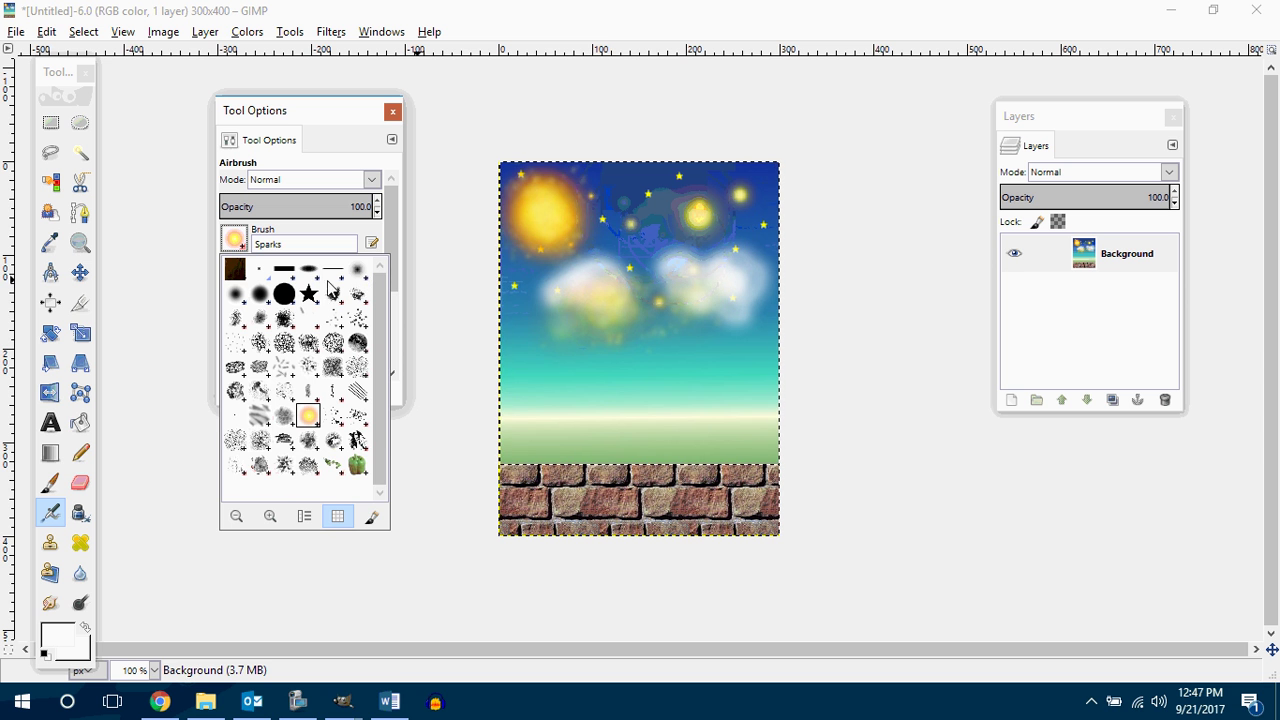
click(359, 274)
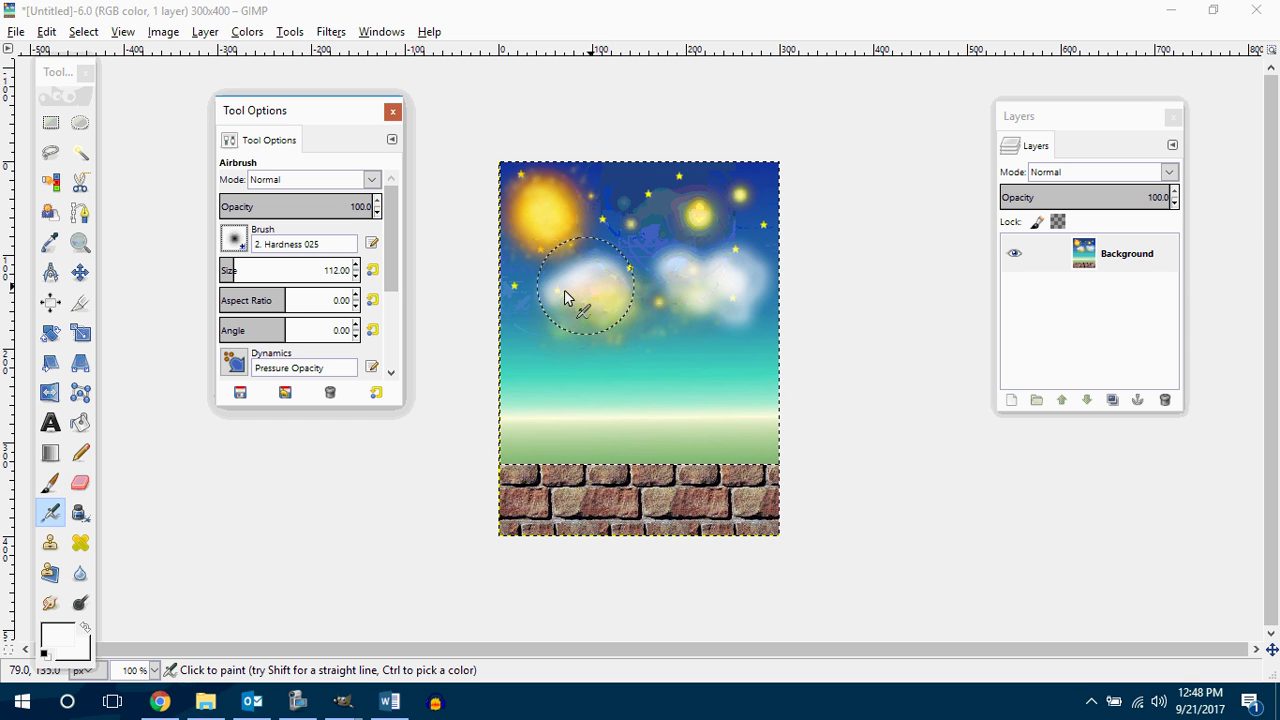
mouse_move(537, 303)
mouse_down()
mouse_move(600, 297)
mouse_move(634, 317)
mouse_move(664, 285)
mouse_move(671, 294)
mouse_move(611, 232)
mouse_move(631, 207)
mouse_move(676, 227)
mouse_move(708, 219)
mouse_up()
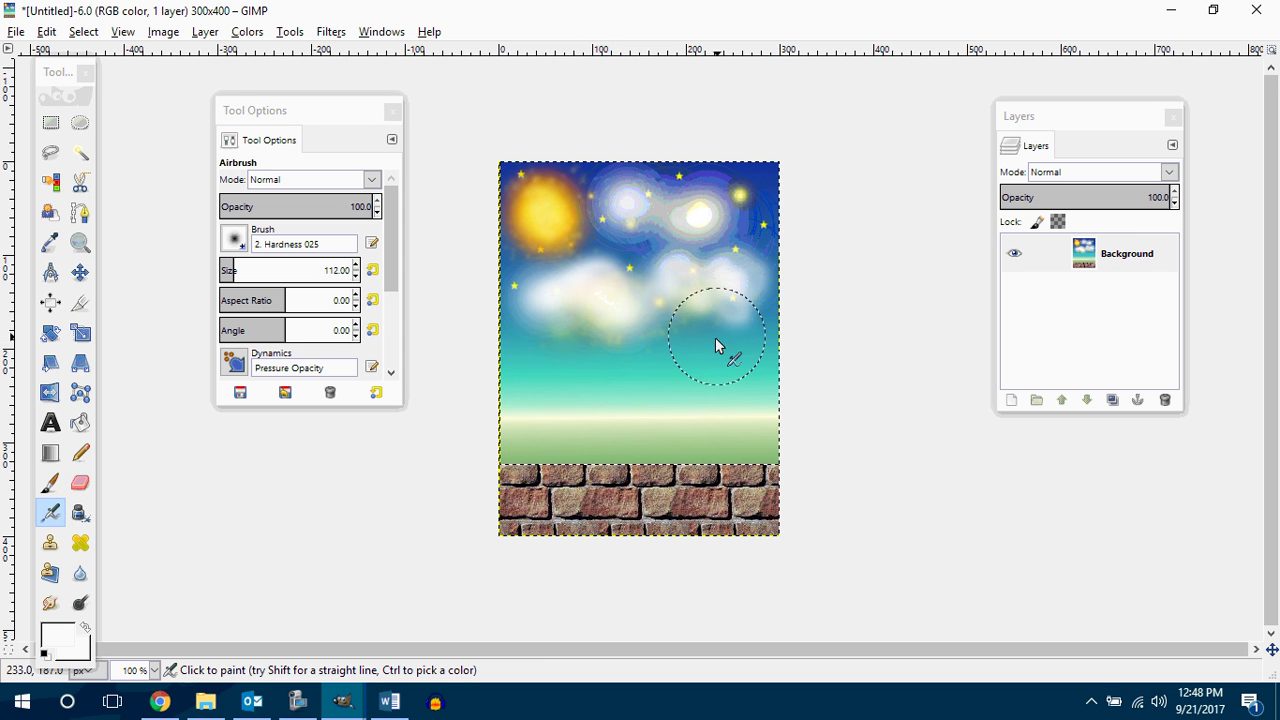
drag(706, 360, 708, 367)
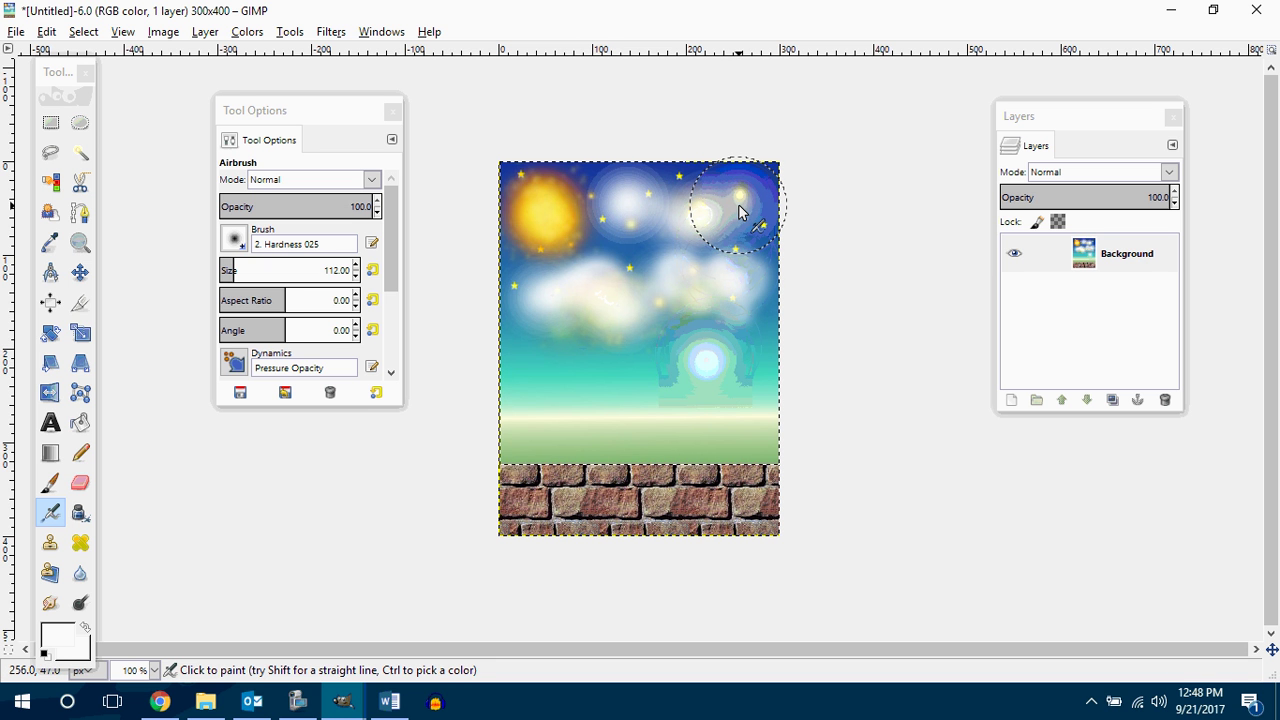
drag(738, 204, 722, 203)
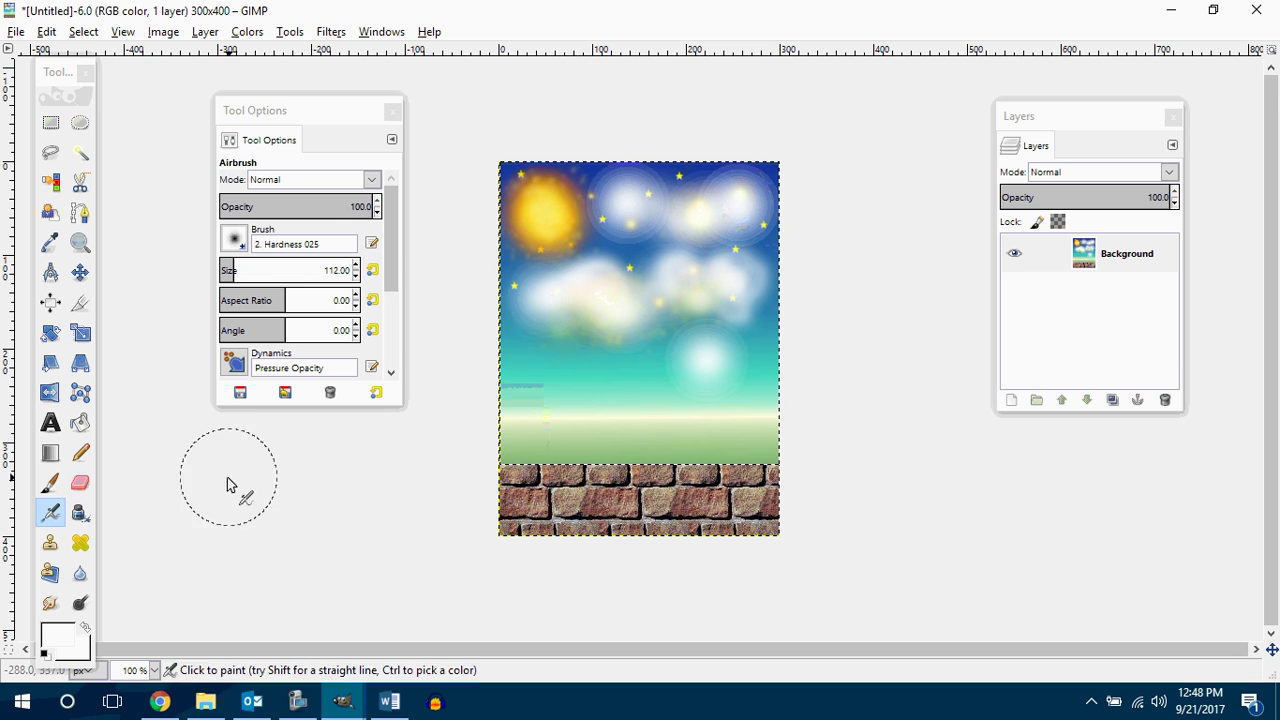
Switch to the Mario background image search in Chrome and examine the classic blue-sky brick-ground picture from 8Backgrounds.com as a reference
click(160, 702)
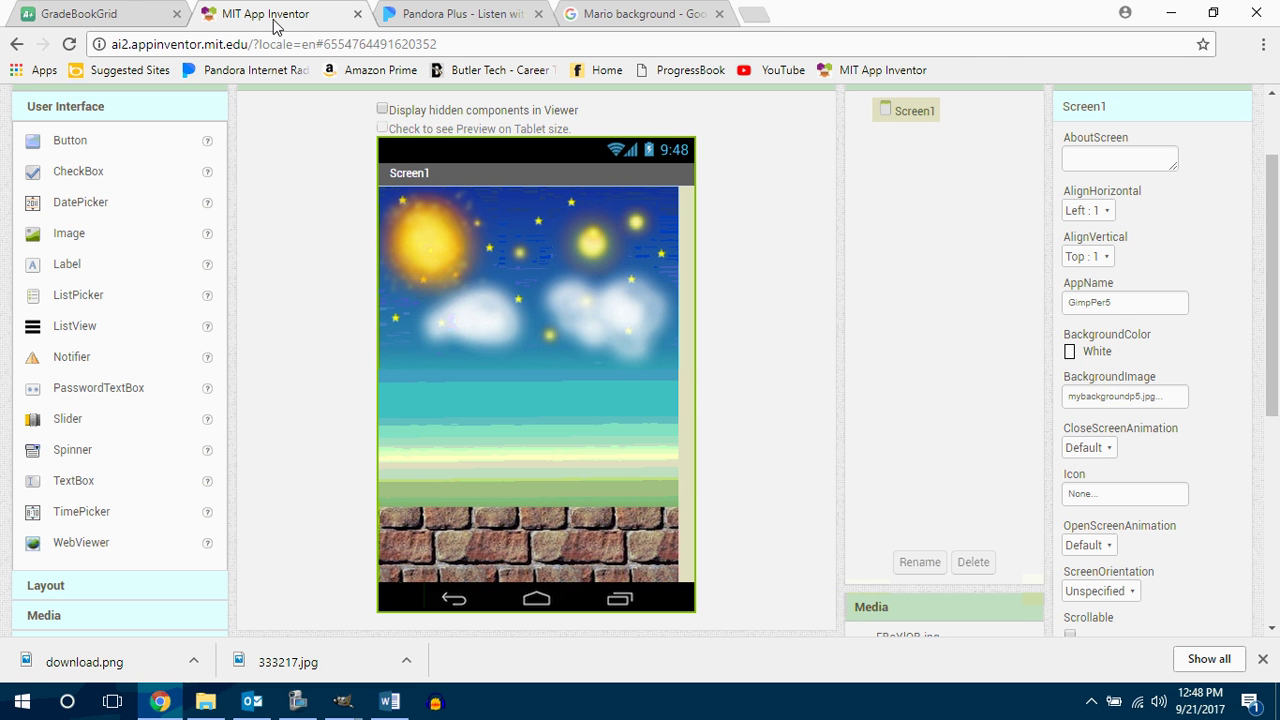
click(625, 14)
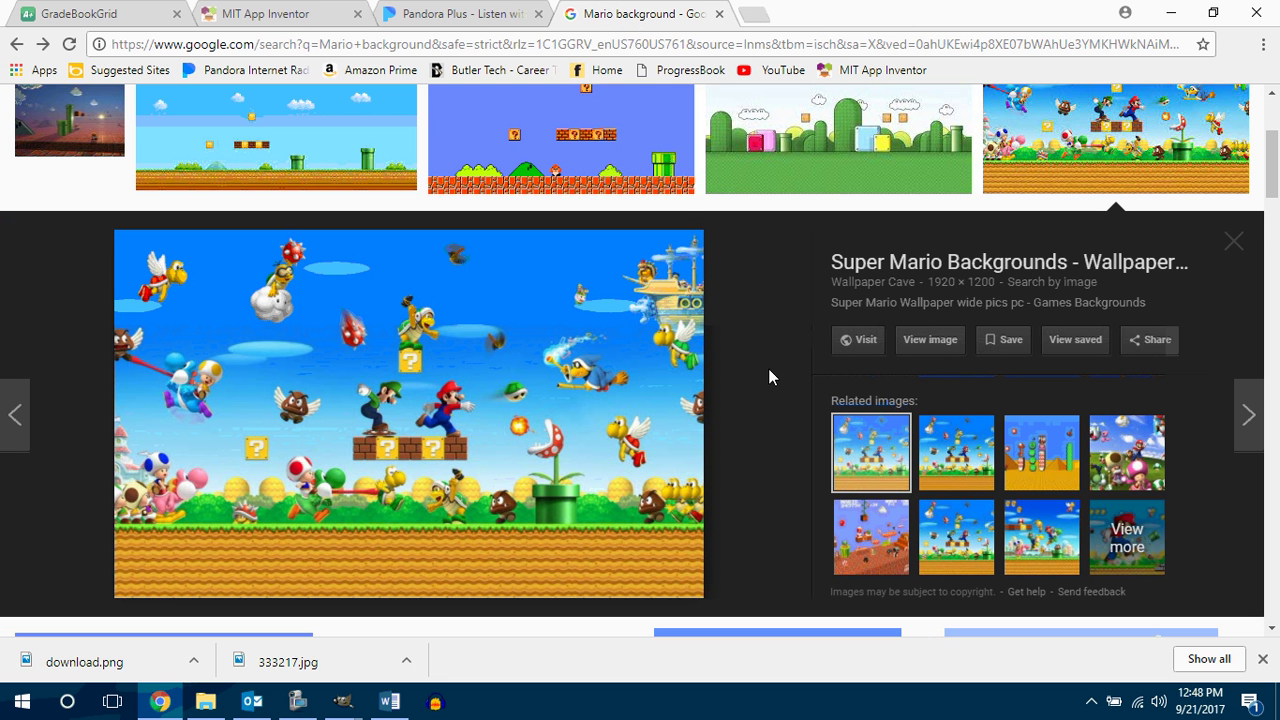
scroll(738, 399, up, 3)
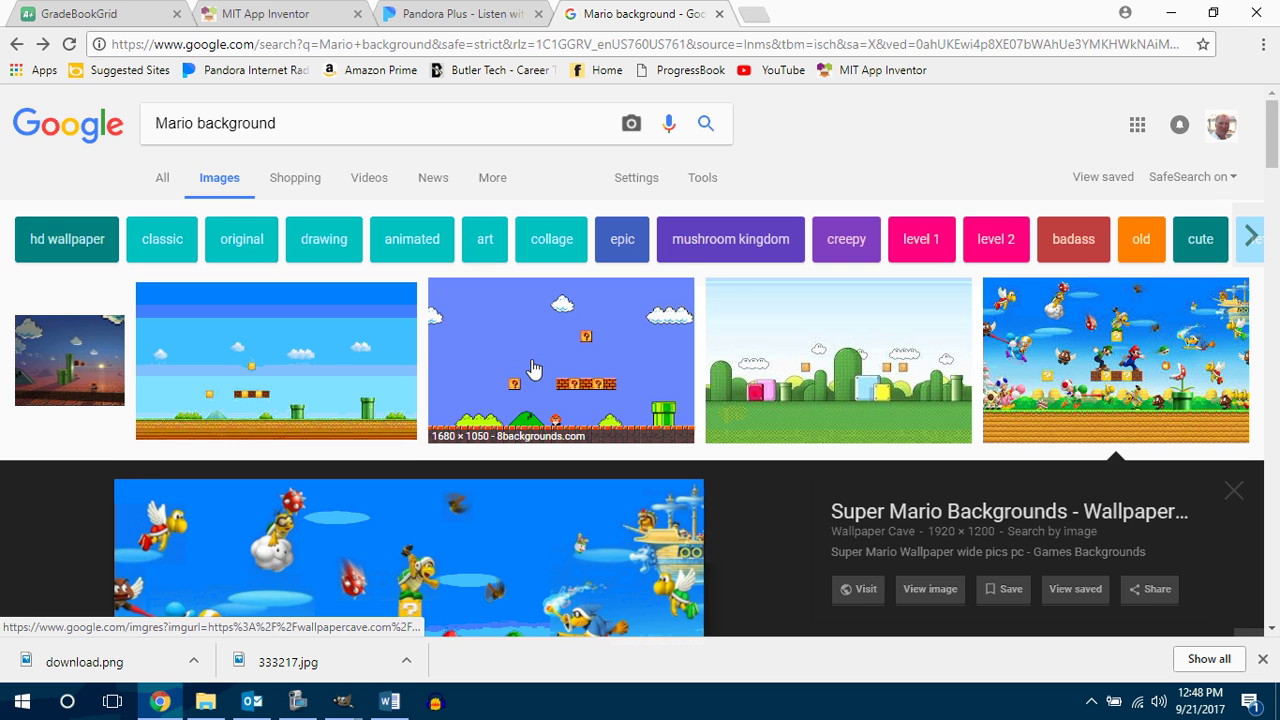
click(533, 369)
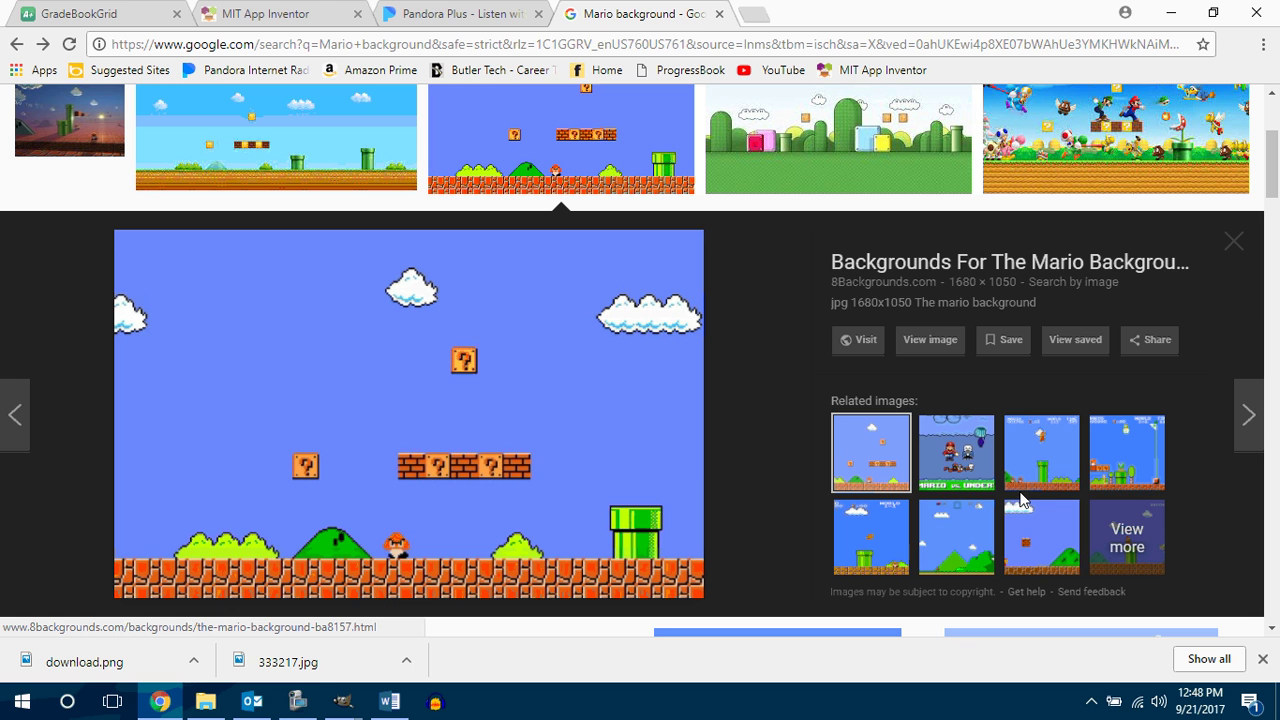
click(297, 701)
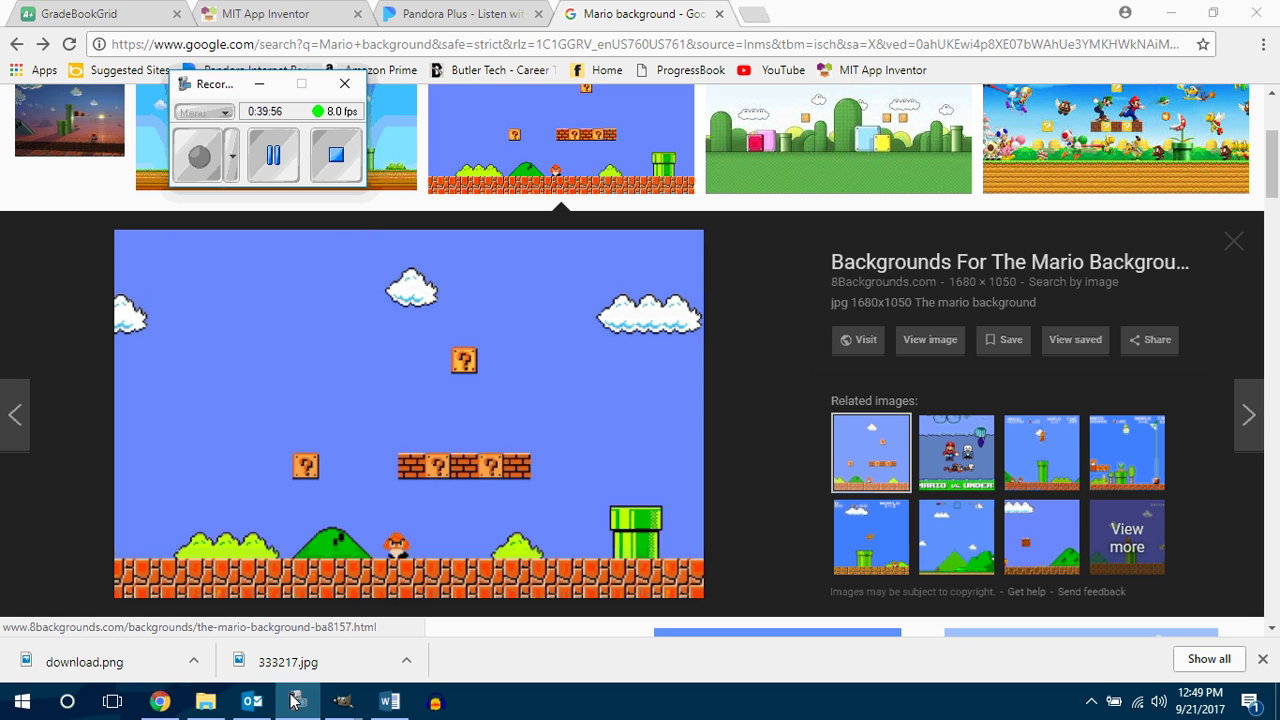